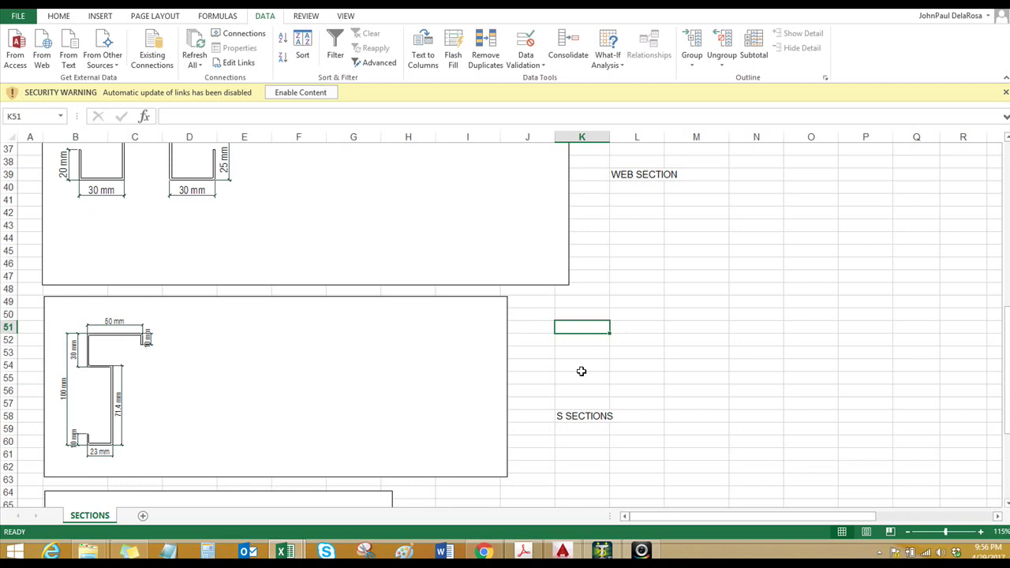
- Examine the web, S and hat section drawings and their dimensions on the SECTIONS sheet
{"action": "scroll", "coordinate": [581, 370], "scroll_direction": "up", "scroll_amount": 4}
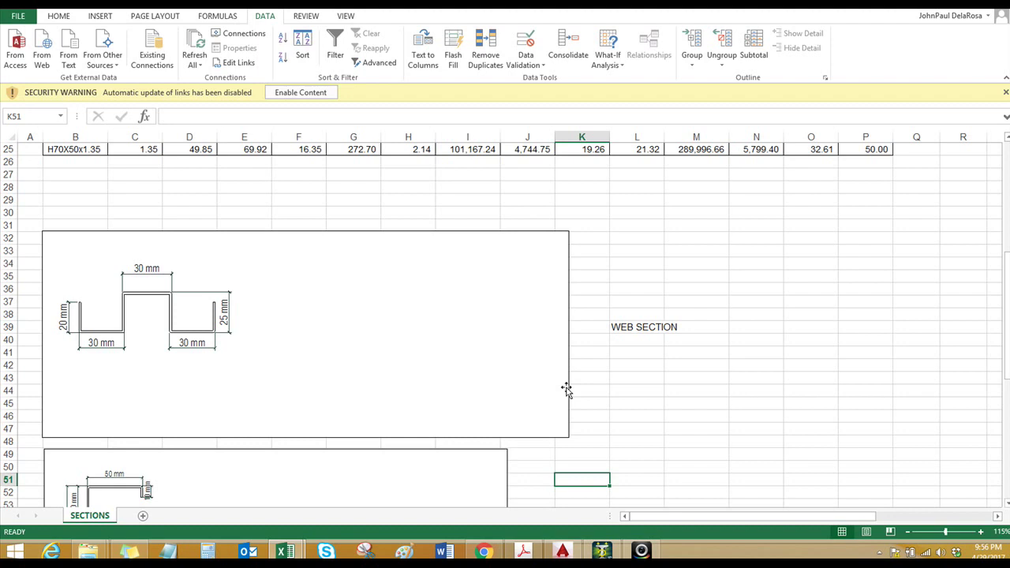
{"action": "scroll", "coordinate": [566, 389], "scroll_direction": "down", "scroll_amount": 1}
{"action": "scroll", "coordinate": [566, 389], "scroll_direction": "down", "scroll_amount": 6}
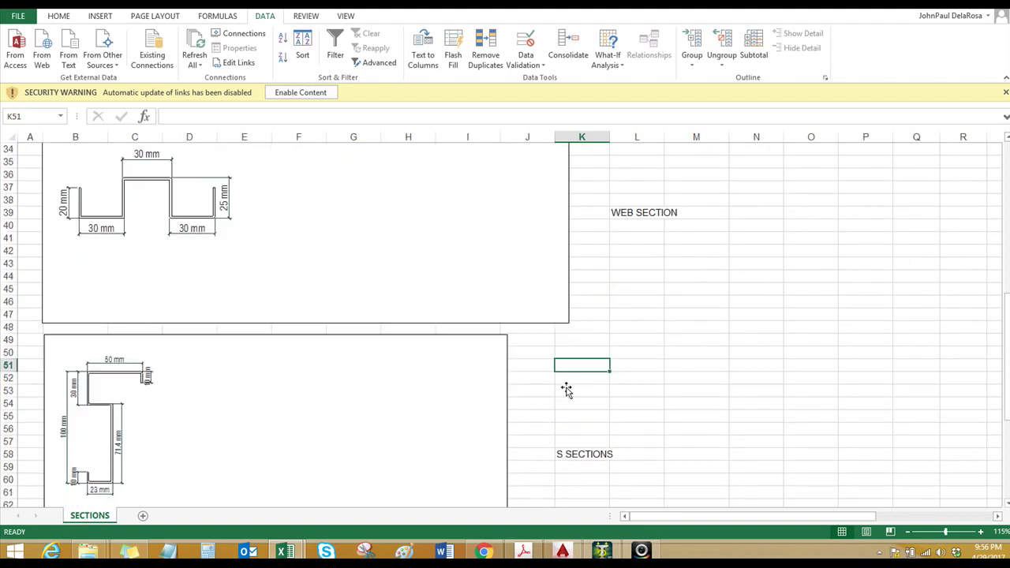
{"action": "scroll", "coordinate": [497, 396], "scroll_direction": "down", "scroll_amount": 1}
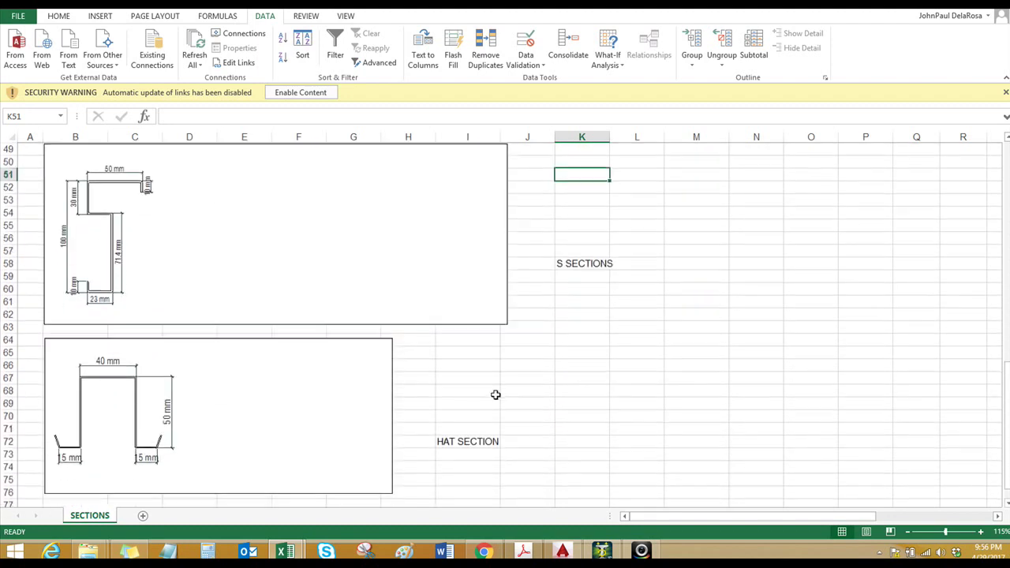
{"action": "left_click", "coordinate": [446, 403]}
{"action": "scroll", "coordinate": [306, 417], "scroll_direction": "down", "scroll_amount": 1}
{"action": "scroll", "coordinate": [307, 417], "scroll_direction": "down", "scroll_amount": 1}
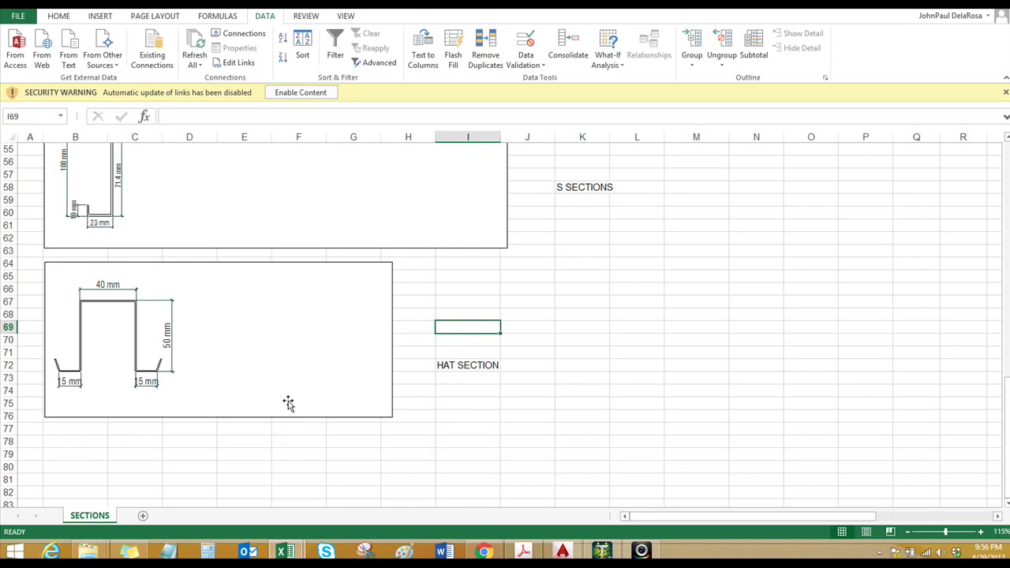
{"action": "scroll", "coordinate": [288, 403], "scroll_direction": "up", "scroll_amount": 4}
{"action": "scroll", "coordinate": [288, 403], "scroll_direction": "up", "scroll_amount": 3}
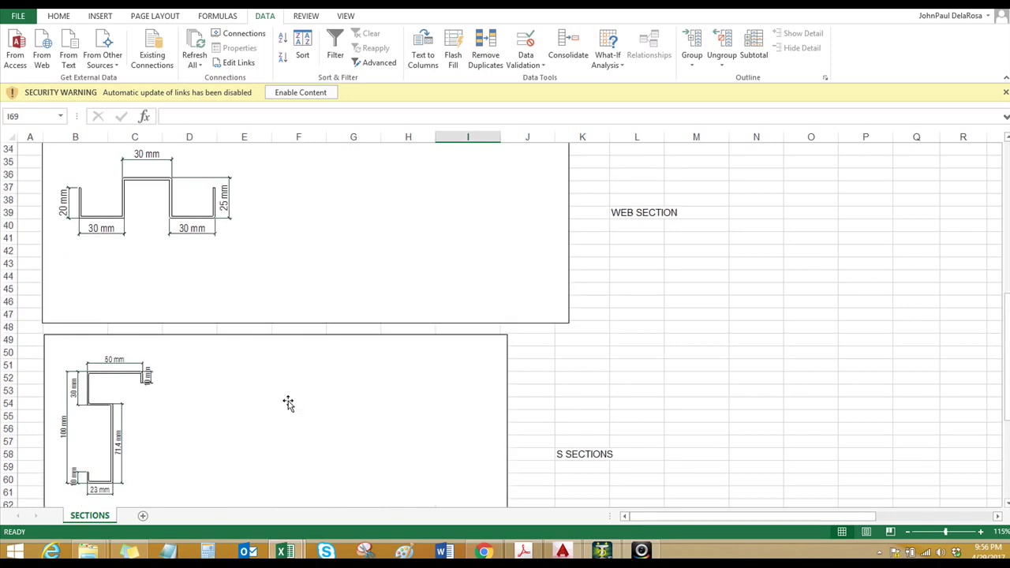
{"action": "scroll", "coordinate": [294, 384], "scroll_direction": "down", "scroll_amount": 5}
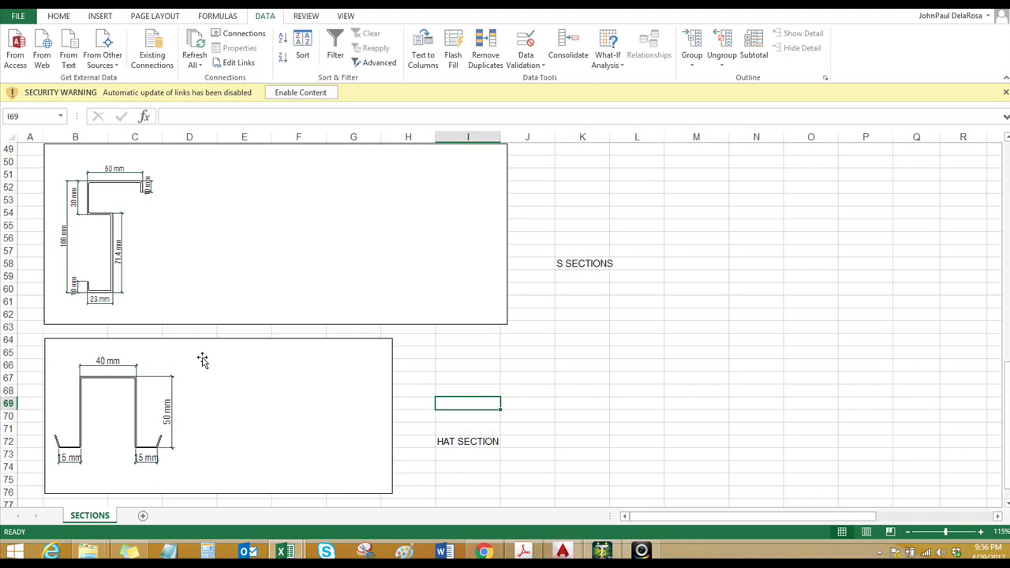
{"action": "scroll", "coordinate": [192, 361], "scroll_direction": "up", "scroll_amount": 4}
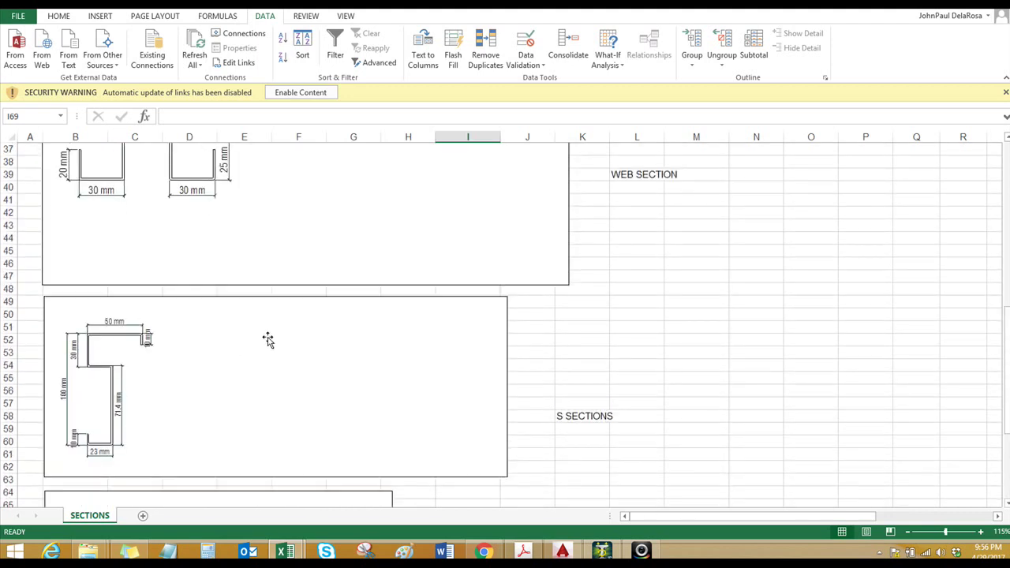
{"action": "scroll", "coordinate": [268, 341], "scroll_direction": "up", "scroll_amount": 1}
{"action": "scroll", "coordinate": [255, 347], "scroll_direction": "down", "scroll_amount": 2}
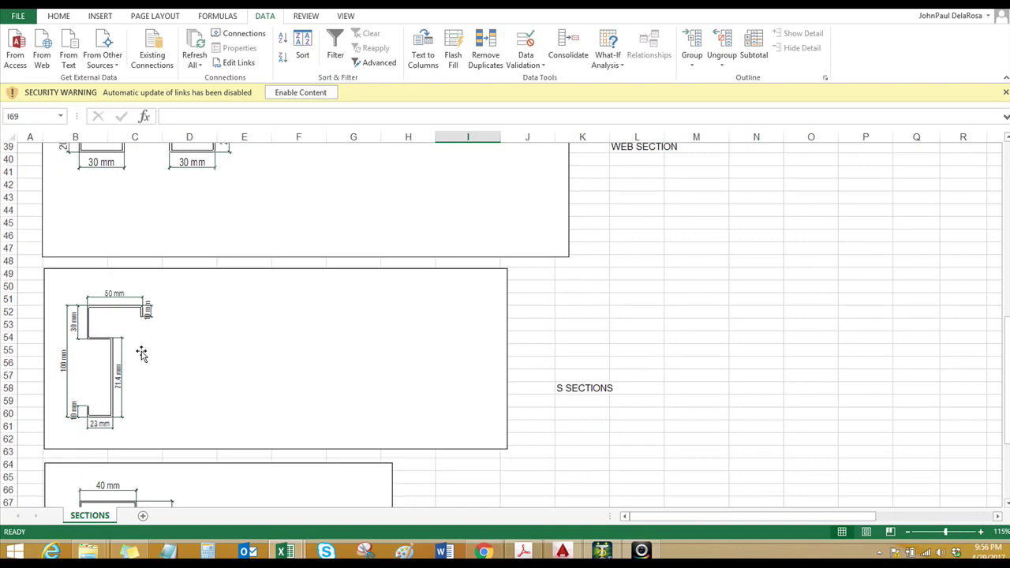
{"action": "left_click", "coordinate": [153, 343]}
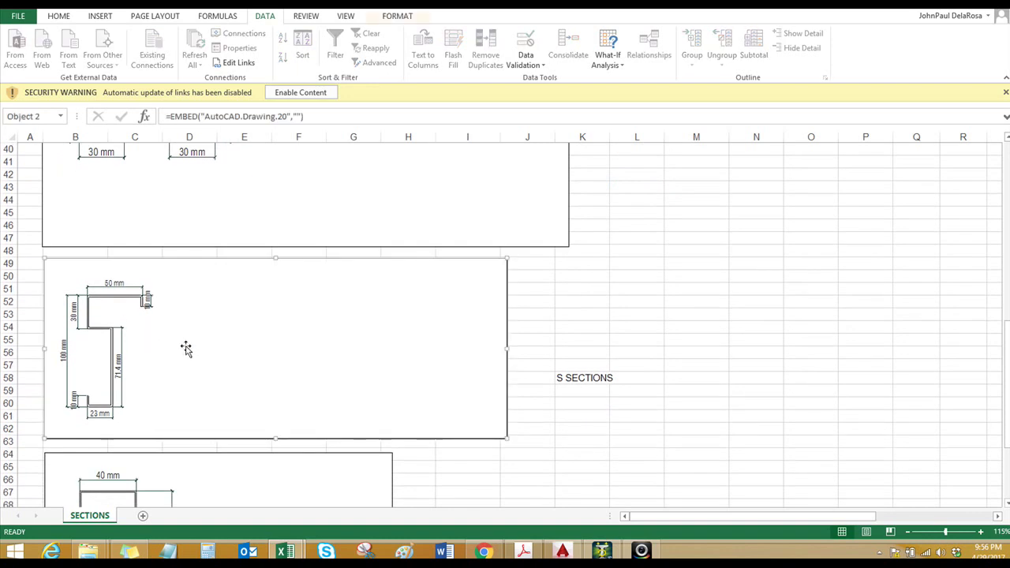
{"action": "left_click", "coordinate": [553, 403]}
{"action": "left_click", "coordinate": [547, 390]}
{"action": "left_click", "coordinate": [541, 377]}
{"action": "left_click", "coordinate": [542, 365]}
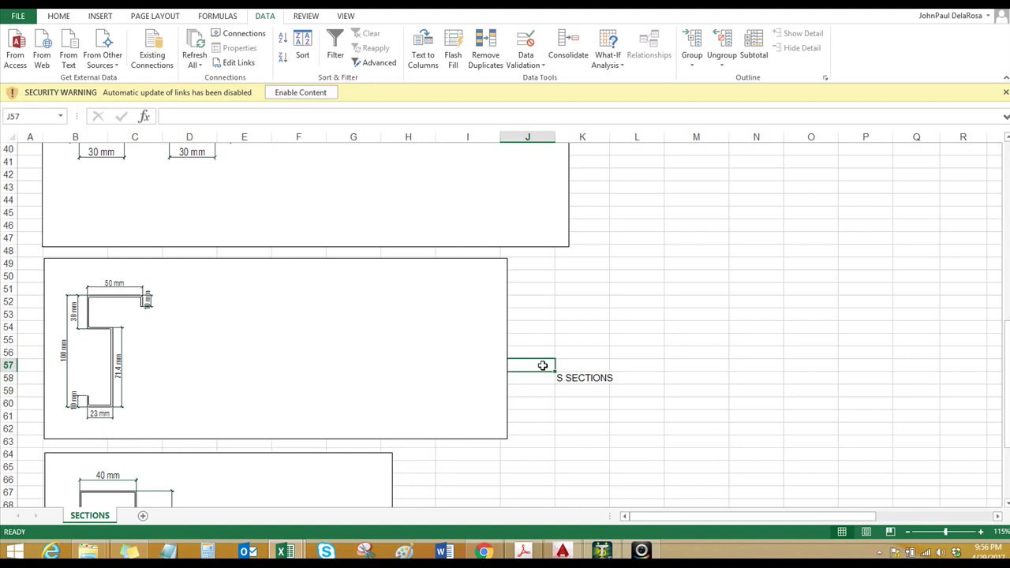
- Look over the AutoCAD drawing, the STAAD truss model and the structural code PDF, and return to the SECTIONS workbook in Excel
{"action": "left_click", "coordinate": [568, 550]}
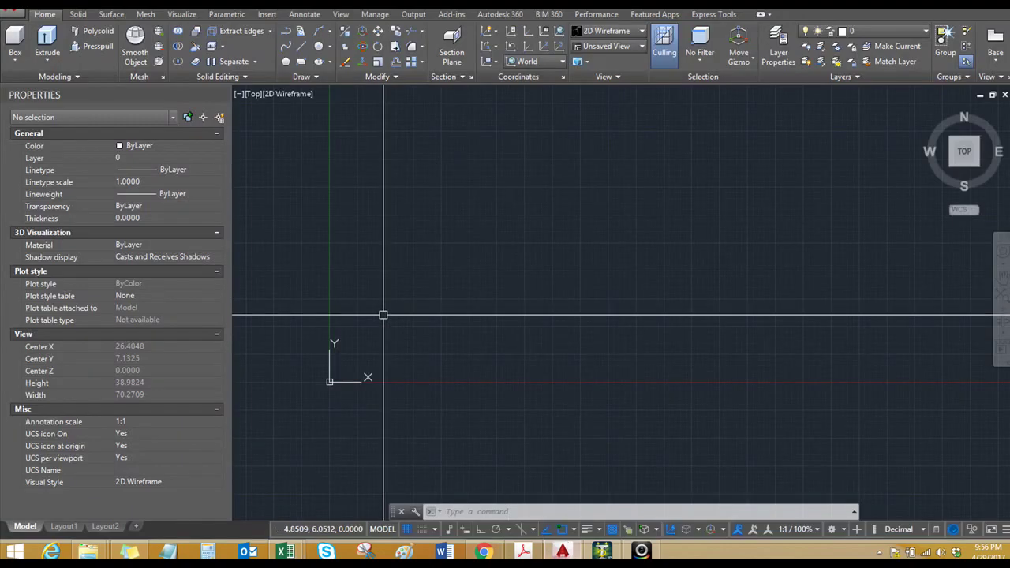
{"action": "left_click", "coordinate": [614, 553]}
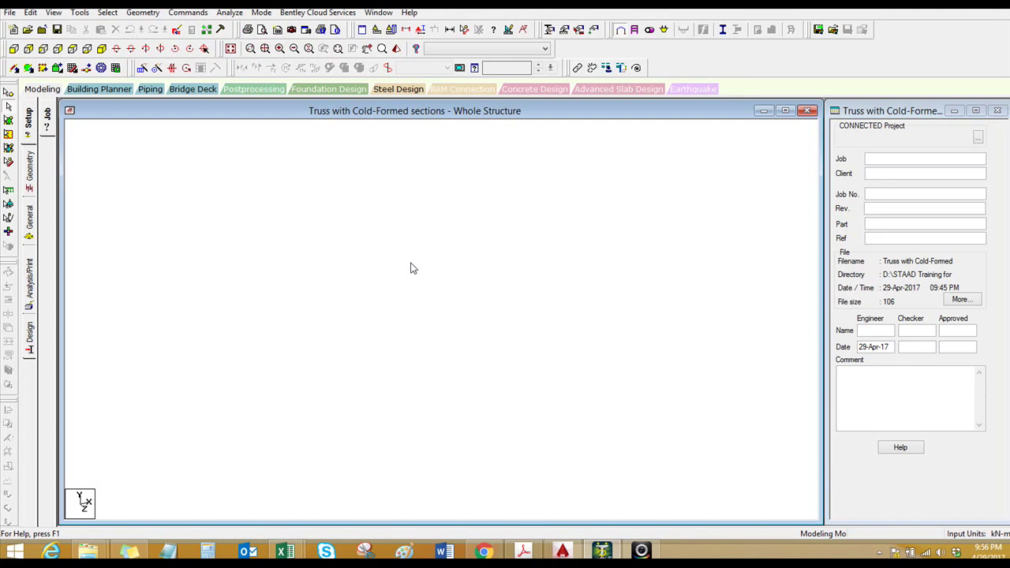
{"action": "left_click", "coordinate": [536, 551]}
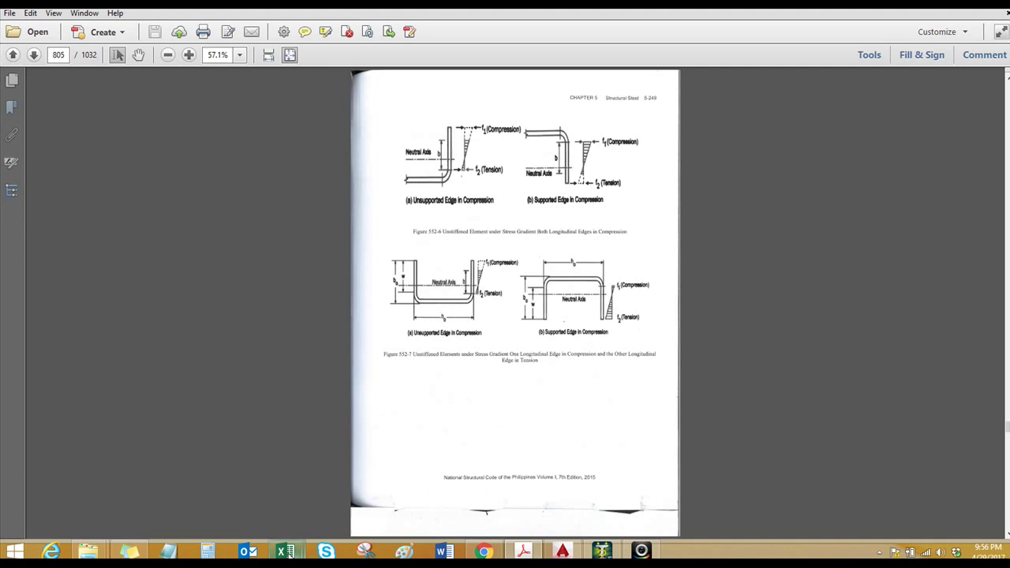
{"action": "mouse_move", "coordinate": [285, 550]}
{"action": "left_click", "coordinate": [272, 483]}
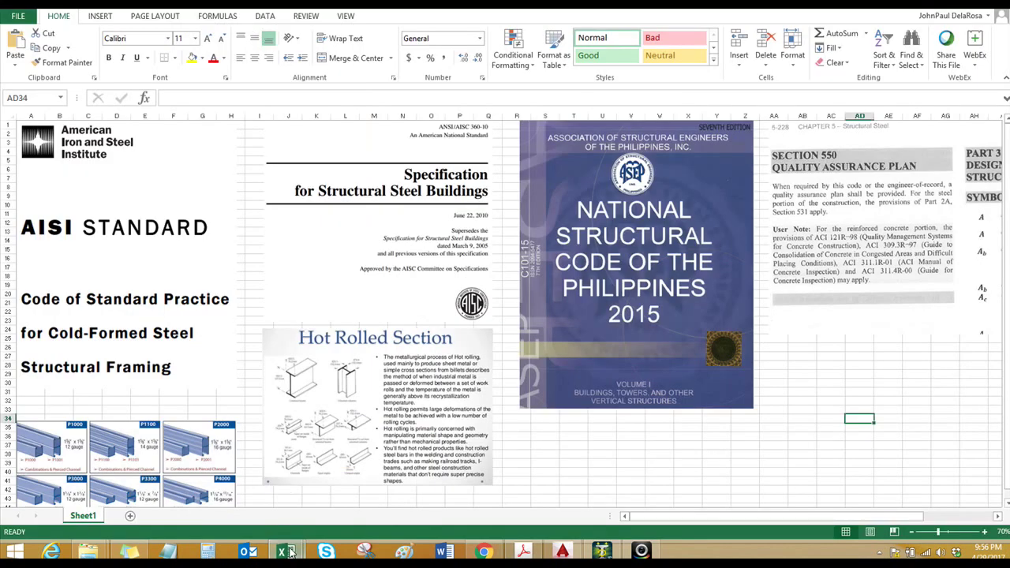
{"action": "left_click", "coordinate": [363, 485]}
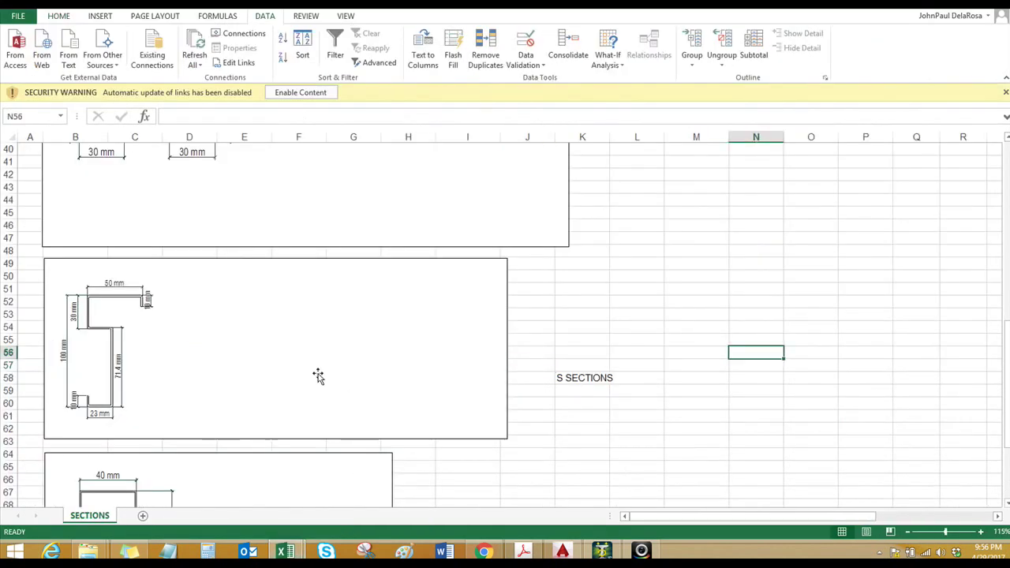
- Copy the embedded S section drawing from the SECTIONS sheet and switch to AutoCAD
{"action": "scroll", "coordinate": [317, 375], "scroll_direction": "down", "scroll_amount": 1}
{"action": "left_click", "coordinate": [283, 308]}
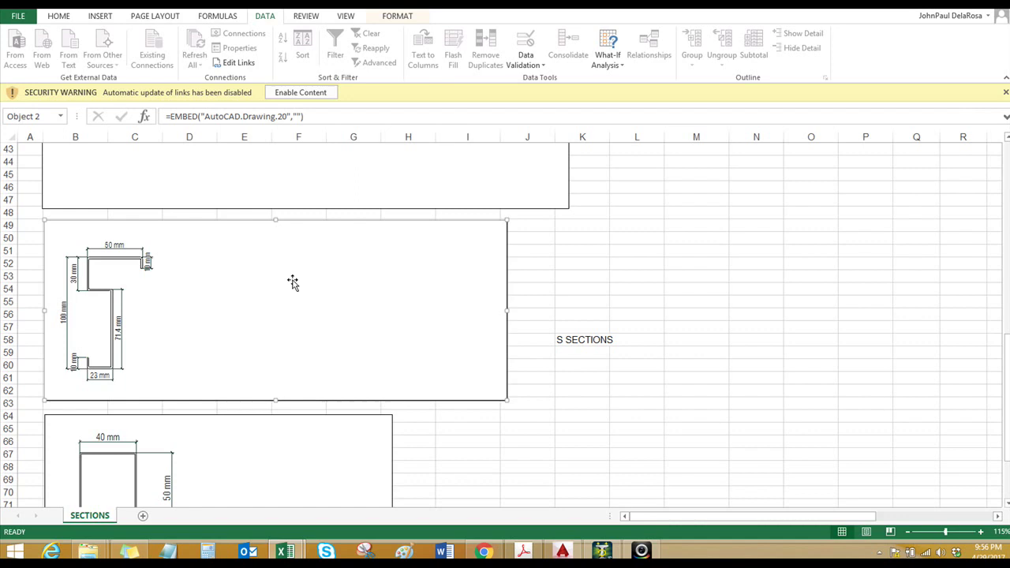
{"action": "right_click", "coordinate": [293, 282]}
{"action": "left_click", "coordinate": [325, 303]}
{"action": "key", "text": "alt+Tab"}
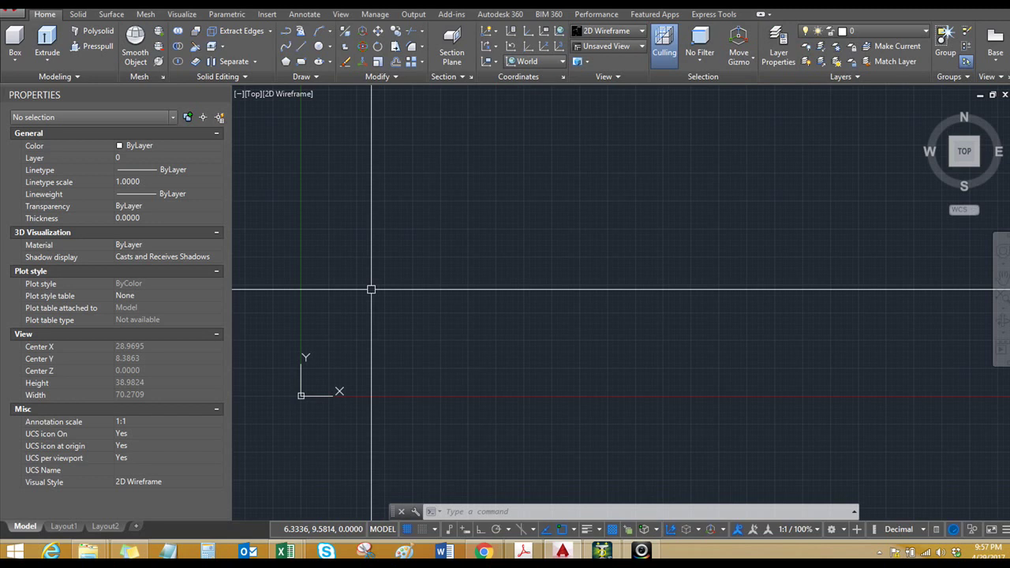
{"action": "scroll", "coordinate": [370, 289], "scroll_direction": "down", "scroll_amount": 4}
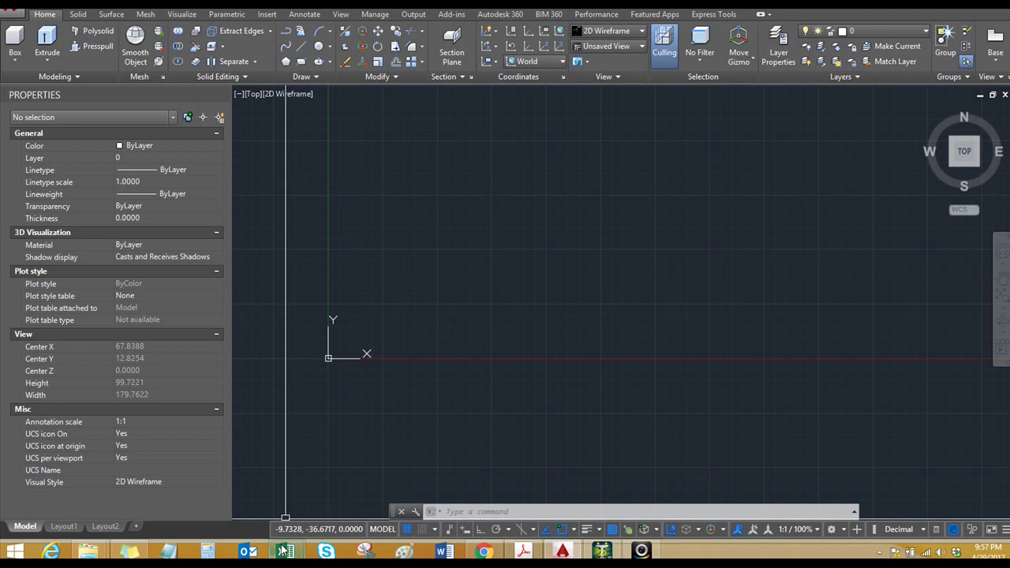
- Check the S section in Excel and draw a rectangle 50 long and 100 wide near the origin in AutoCAD
{"action": "mouse_move", "coordinate": [284, 551]}
{"action": "left_click", "coordinate": [360, 474]}
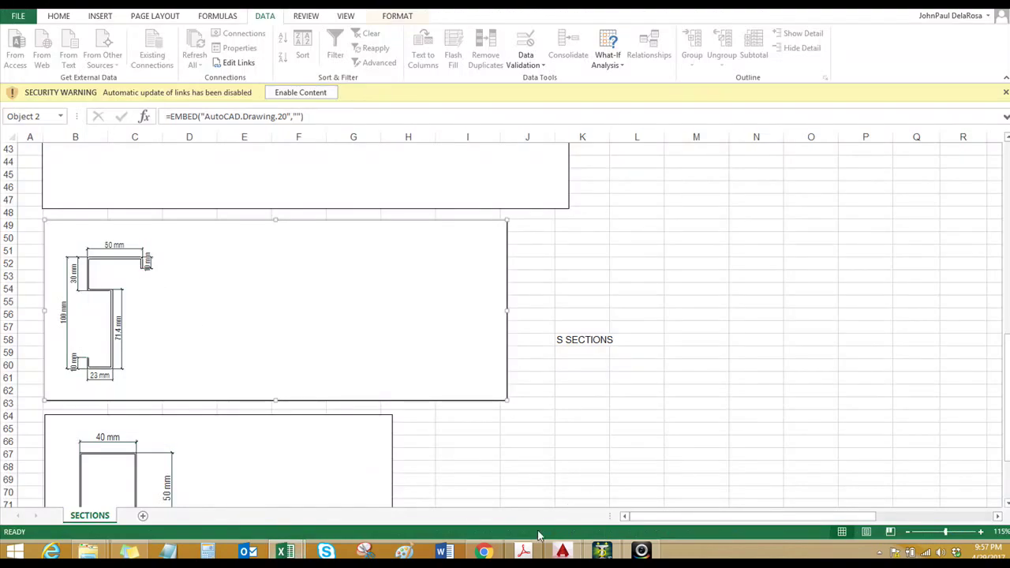
{"action": "left_click", "coordinate": [561, 550]}
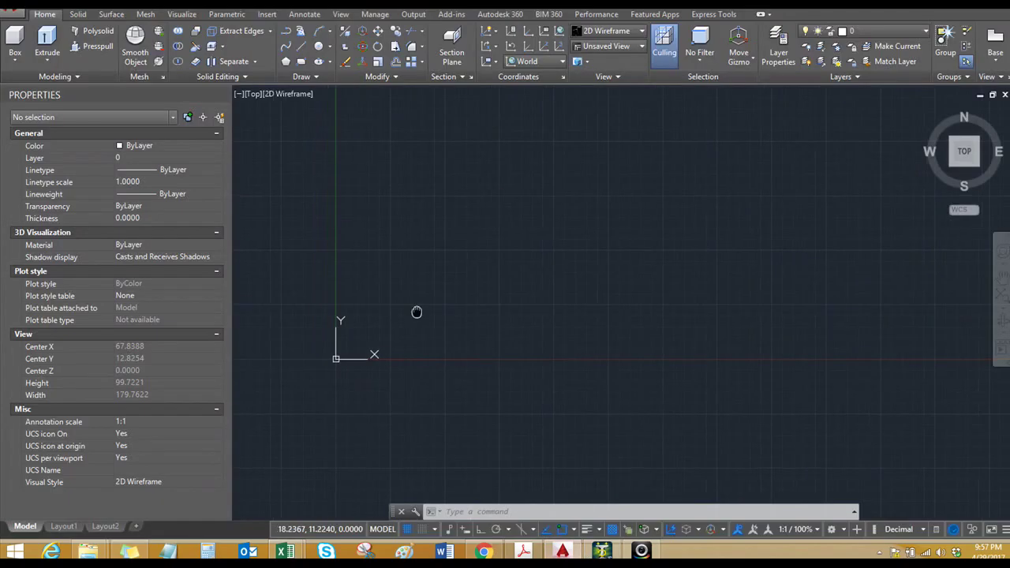
{"action": "type", "text": "rec"}
{"action": "key", "text": "Return"}
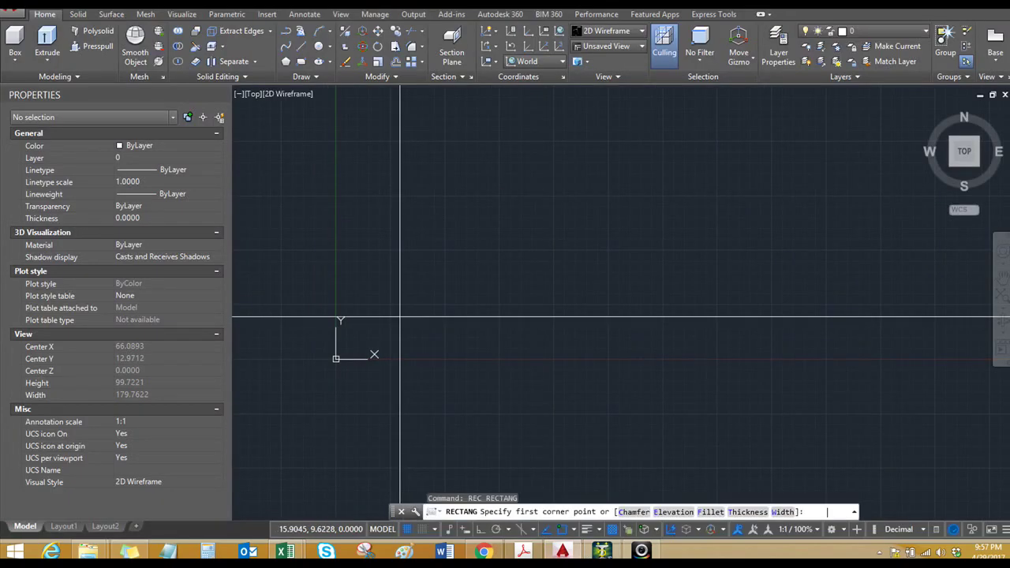
{"action": "left_click", "coordinate": [340, 348]}
{"action": "type", "text": "d"}
{"action": "key", "text": "Return"}
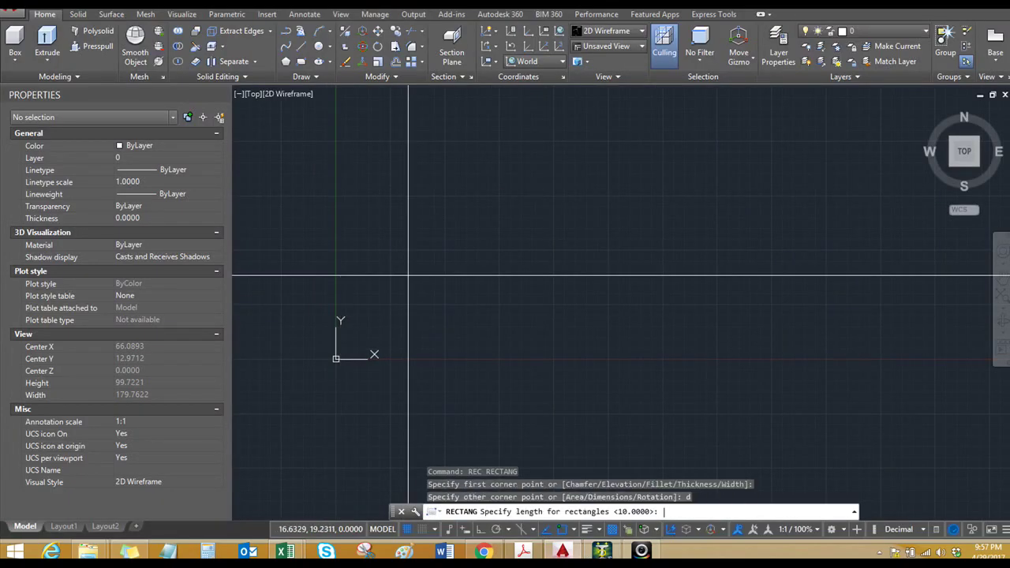
{"action": "type", "text": "50"}
{"action": "key", "text": "Return"}
{"action": "type", "text": "100"}
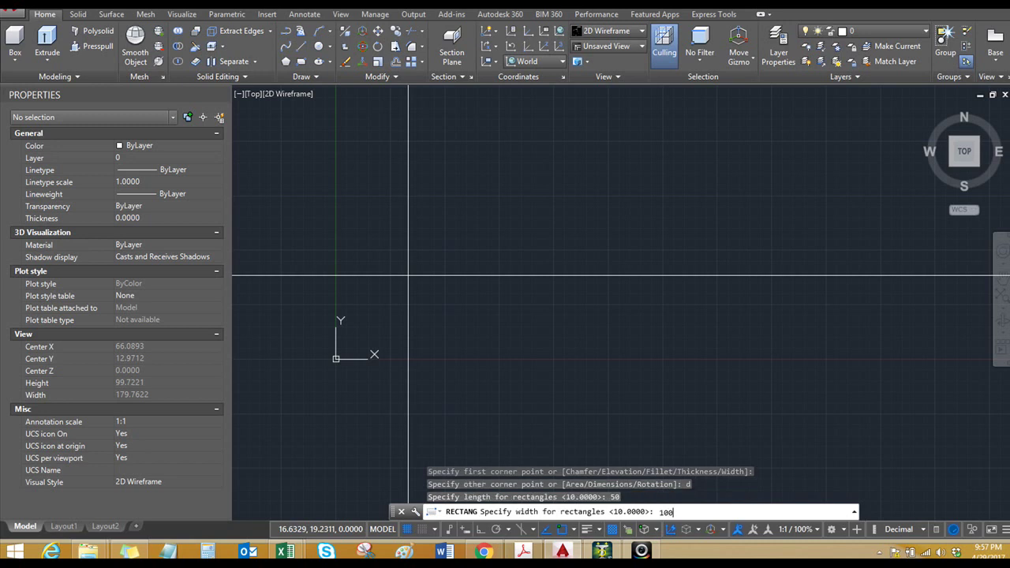
{"action": "key", "text": "Return"}
- Regenerate and redraw the drawing, and bring the whole rectangle into view
{"action": "type", "text": "z"}
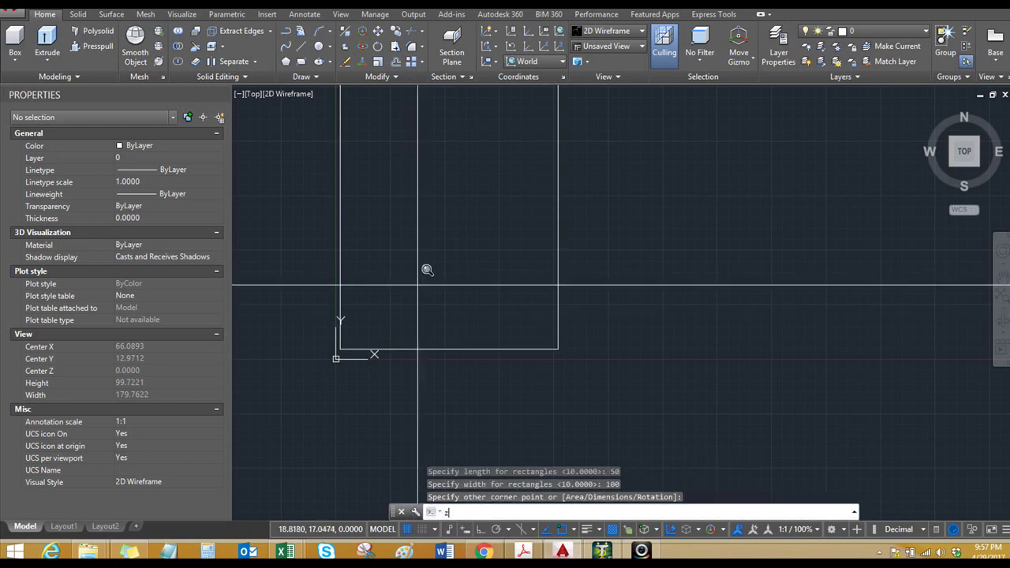
{"action": "key", "text": "Return"}
{"action": "type", "text": "re"}
{"action": "key", "text": "Return"}
{"action": "key", "text": "Escape"}
{"action": "scroll", "coordinate": [550, 261], "scroll_direction": "up", "scroll_amount": 2}
{"action": "type", "text": "r"}
{"action": "key", "text": "Return"}
{"action": "key", "text": "Escape"}
{"action": "key", "text": "Escape"}
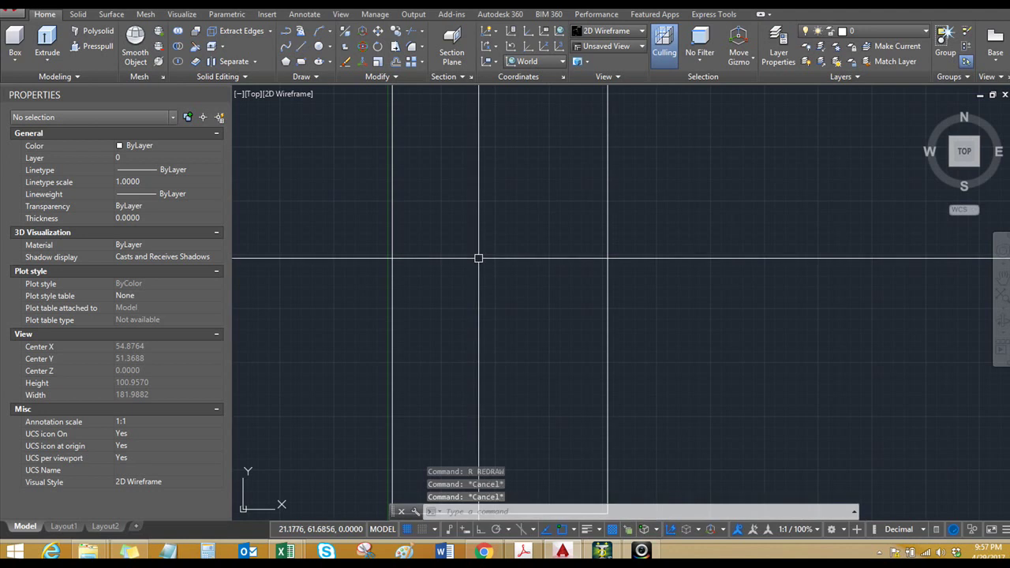
{"action": "type", "text": "z"}
{"action": "key", "text": "Return"}
{"action": "key", "text": "Return"}
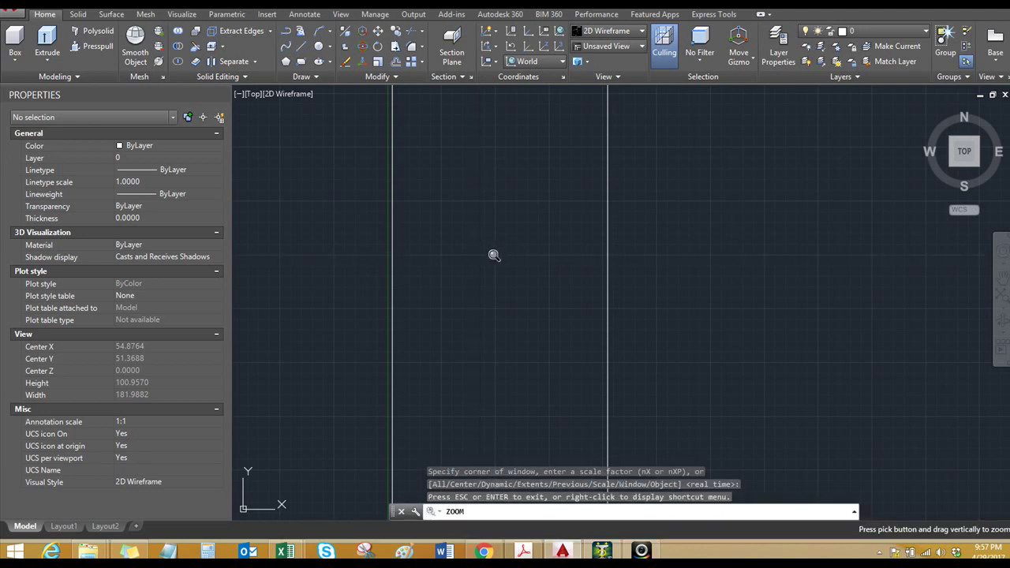
{"action": "scroll", "coordinate": [500, 322], "scroll_direction": "down", "scroll_amount": 3}
{"action": "key", "text": "Escape"}
{"action": "scroll", "coordinate": [392, 316], "scroll_direction": "down", "scroll_amount": 1}
{"action": "key", "text": "Escape"}
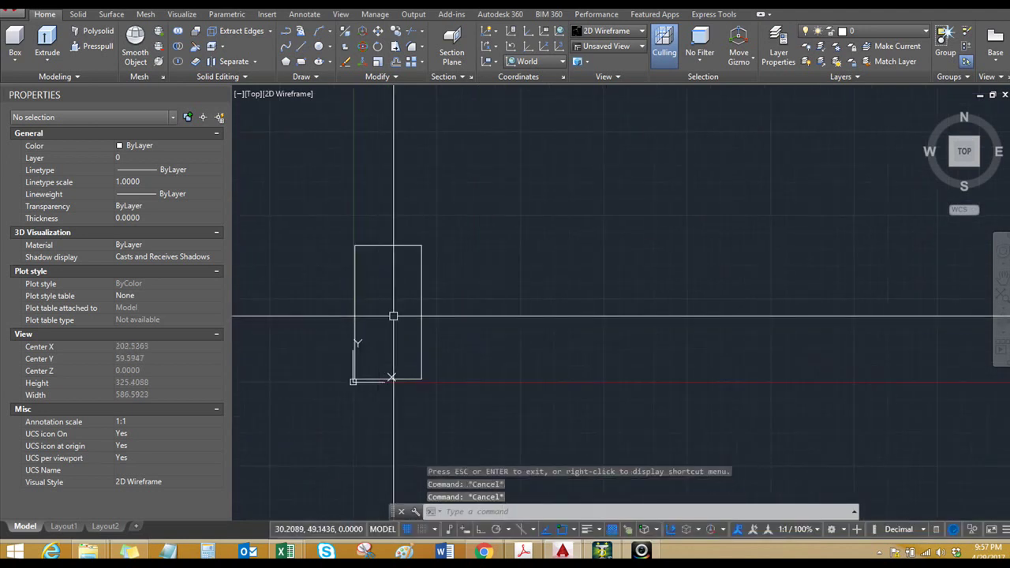
{"action": "middle_click_drag", "start_coordinate": [393, 315], "coordinate": [371, 319]}
{"action": "key", "text": "Escape"}
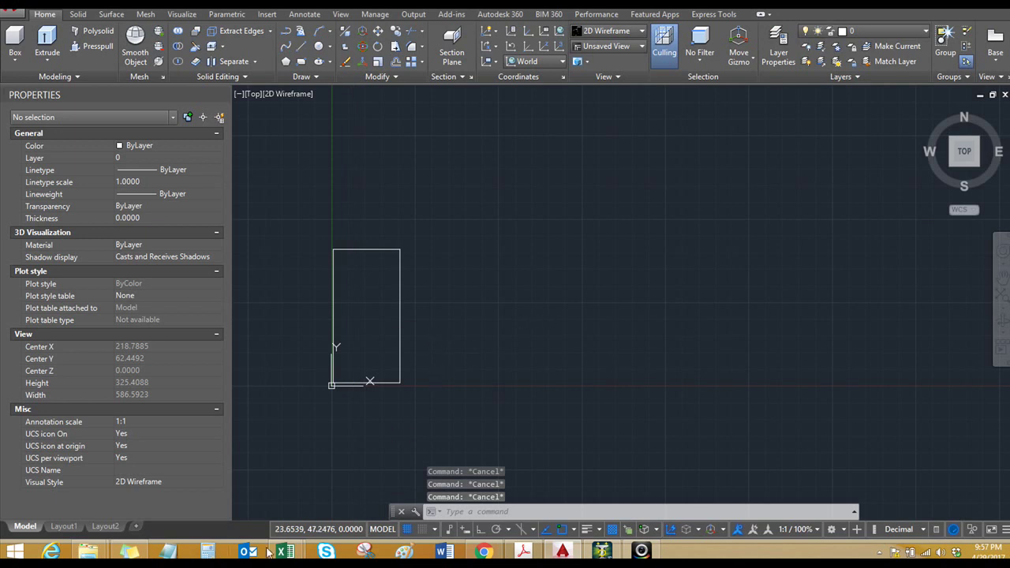
- Copy the S section drawing object from the Excel sheet and return to AutoCAD
{"action": "mouse_move", "coordinate": [285, 551]}
{"action": "left_click", "coordinate": [355, 446]}
{"action": "right_click", "coordinate": [268, 347]}
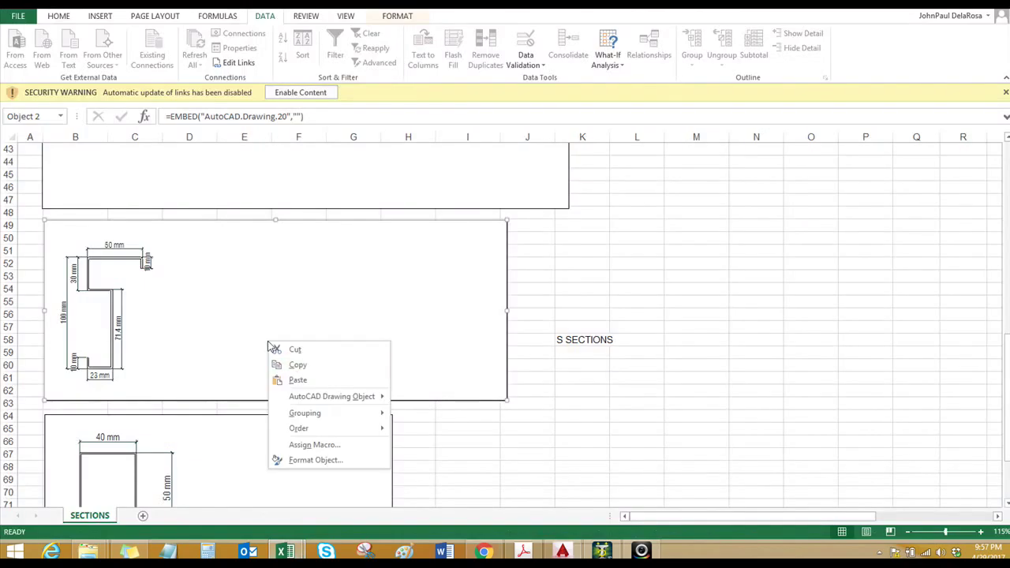
{"action": "left_click", "coordinate": [297, 369]}
{"action": "left_click", "coordinate": [574, 483]}
{"action": "key", "text": "alt+Tab"}
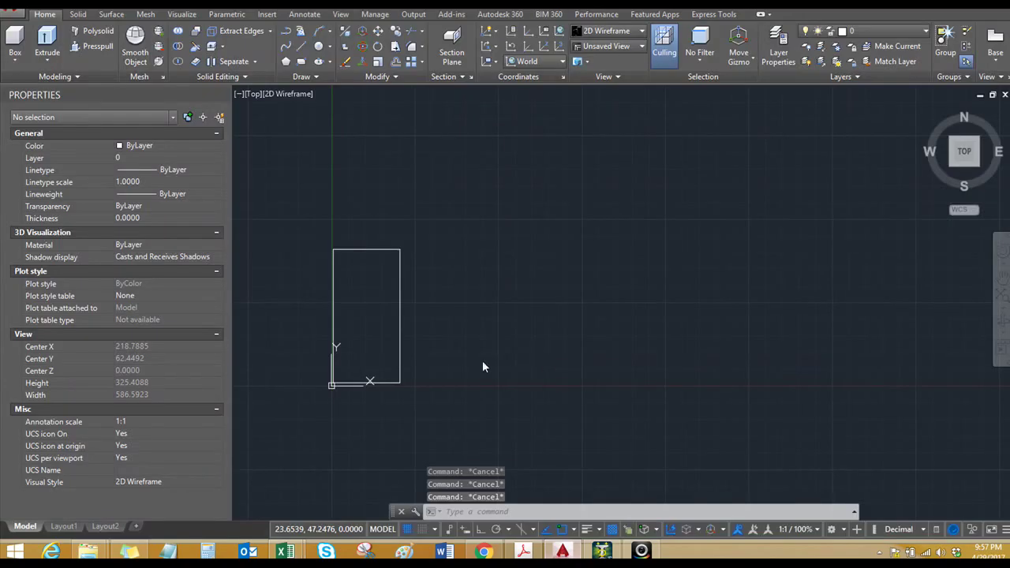
- Widen the drawing view to show more empty space around the rectangle
{"action": "left_click", "coordinate": [490, 339]}
{"action": "scroll", "coordinate": [490, 338], "scroll_direction": "down", "scroll_amount": 2}
{"action": "key", "text": "Escape"}
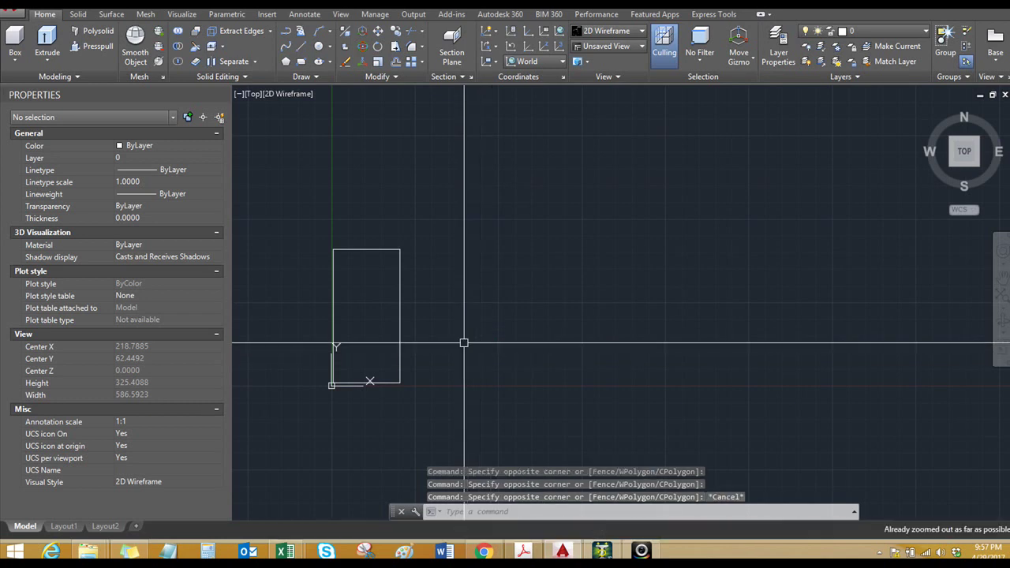
{"action": "type", "text": "z"}
{"action": "key", "text": "Return"}
{"action": "scroll", "coordinate": [473, 328], "scroll_direction": "up", "scroll_amount": 5}
{"action": "key", "text": "Escape"}
{"action": "key", "text": "Escape"}
{"action": "key", "text": "Escape"}
{"action": "scroll", "coordinate": [455, 337], "scroll_direction": "down", "scroll_amount": 4}
{"action": "middle_click_drag", "start_coordinate": [602, 347], "coordinate": [431, 357]}
{"action": "type", "text": "z"}
{"action": "key", "text": "Return"}
{"action": "key", "text": "Return"}
{"action": "left_click_drag", "start_coordinate": [450, 320], "coordinate": [508, 336]}
{"action": "scroll", "coordinate": [408, 342], "scroll_direction": "down", "scroll_amount": 3}
{"action": "key", "text": "Escape"}
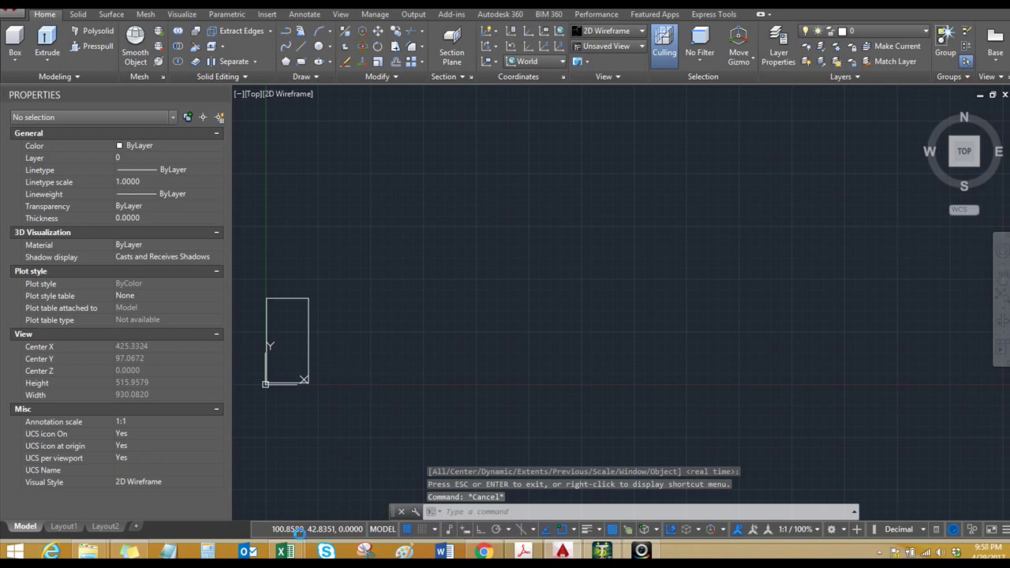
- Try to paste the copied S section object into the drawing
{"action": "key", "text": "ctrl+v"}
{"action": "key", "text": "Escape"}
{"action": "left_click", "coordinate": [392, 93]}
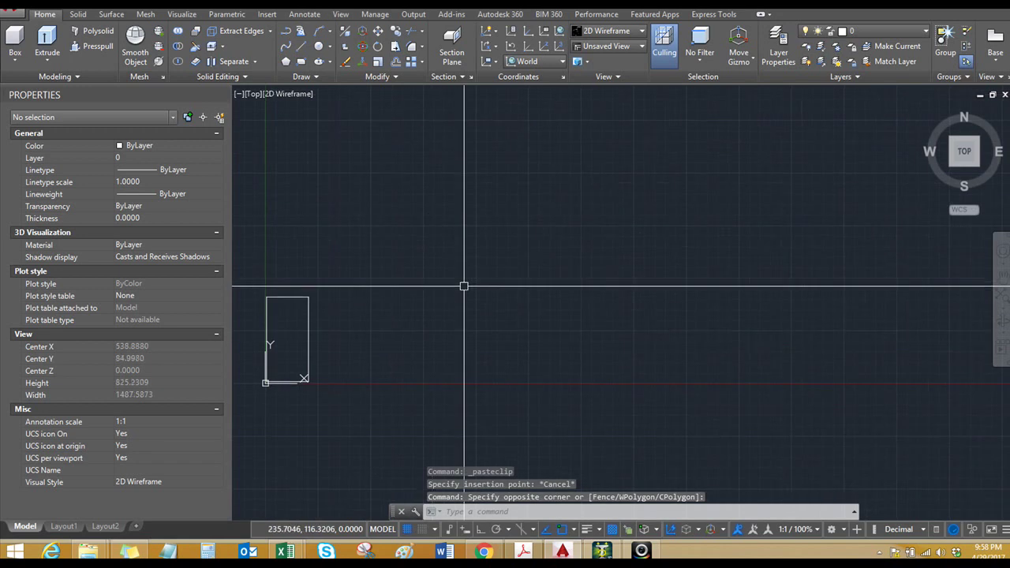
{"action": "middle_click_drag", "start_coordinate": [419, 300], "coordinate": [433, 307]}
{"action": "key", "text": "Escape"}
{"action": "key", "text": "Escape"}
{"action": "key", "text": "Escape"}
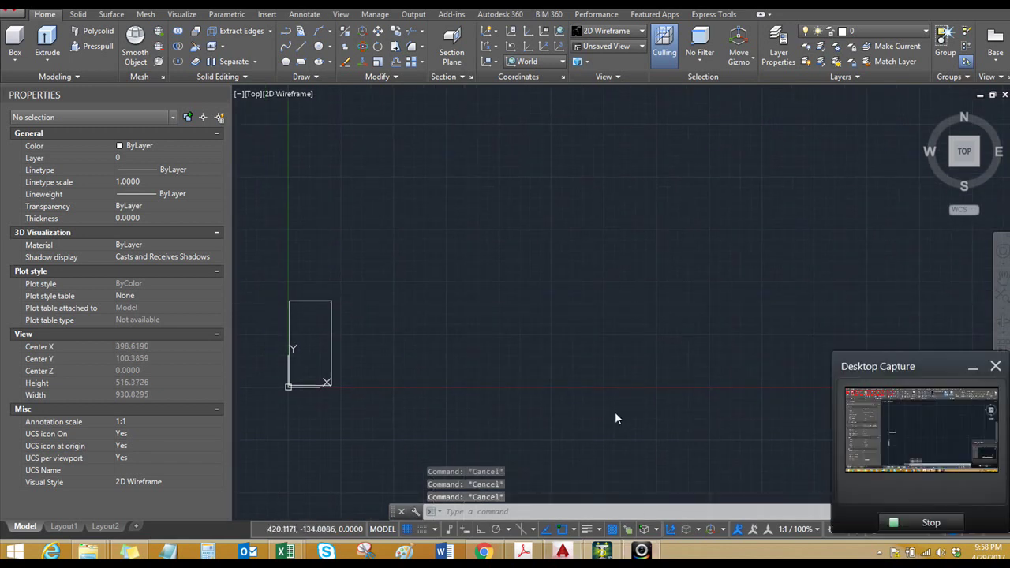
{"action": "middle_click_drag", "start_coordinate": [394, 388], "coordinate": [438, 379]}
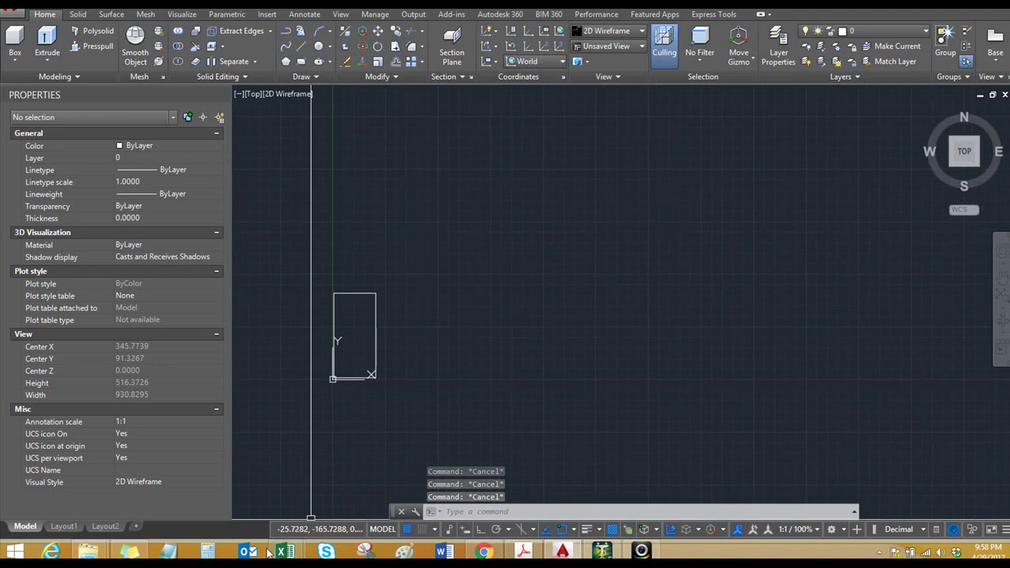
- Switch to the Excel sheet and capture a screen snip of the dimensioned S section drawing
{"action": "mouse_move", "coordinate": [298, 550]}
{"action": "left_click", "coordinate": [268, 481]}
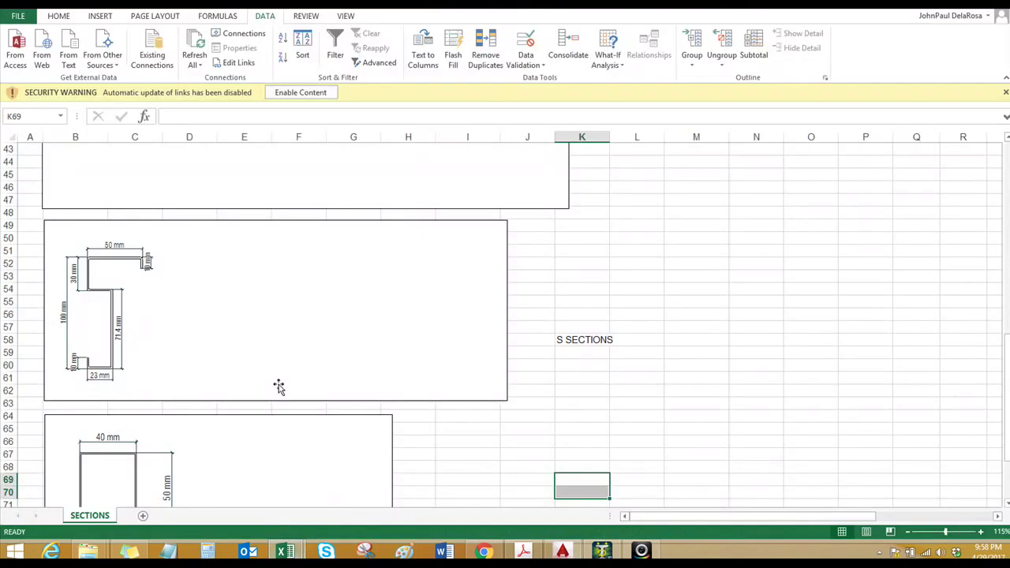
{"action": "left_click", "coordinate": [363, 549]}
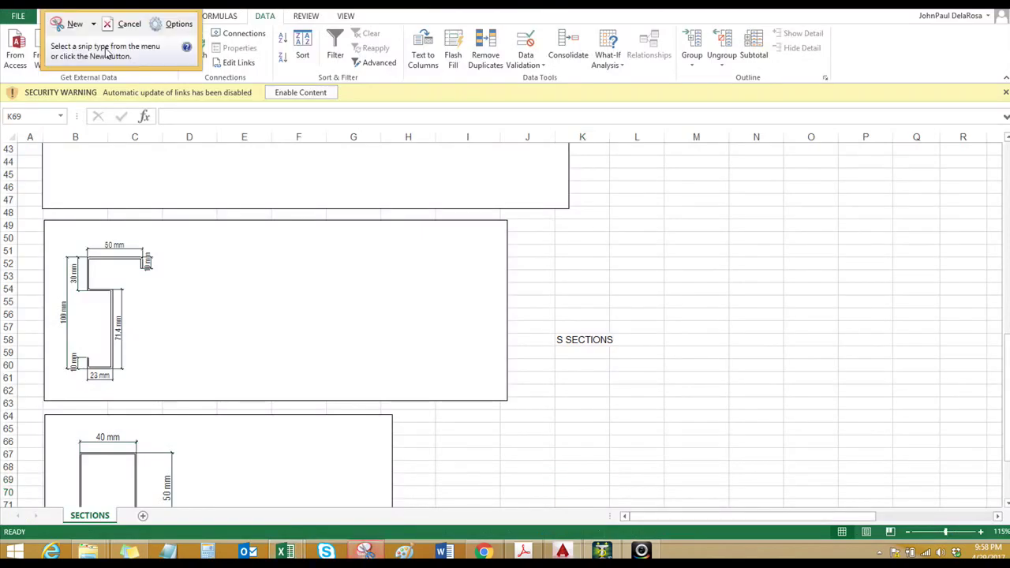
{"action": "left_click", "coordinate": [71, 23]}
{"action": "mouse_move", "coordinate": [50, 232]}
{"action": "left_mouse_down"}
{"action": "mouse_move", "coordinate": [108, 286]}
{"action": "mouse_move", "coordinate": [181, 386]}
{"action": "left_mouse_up"}
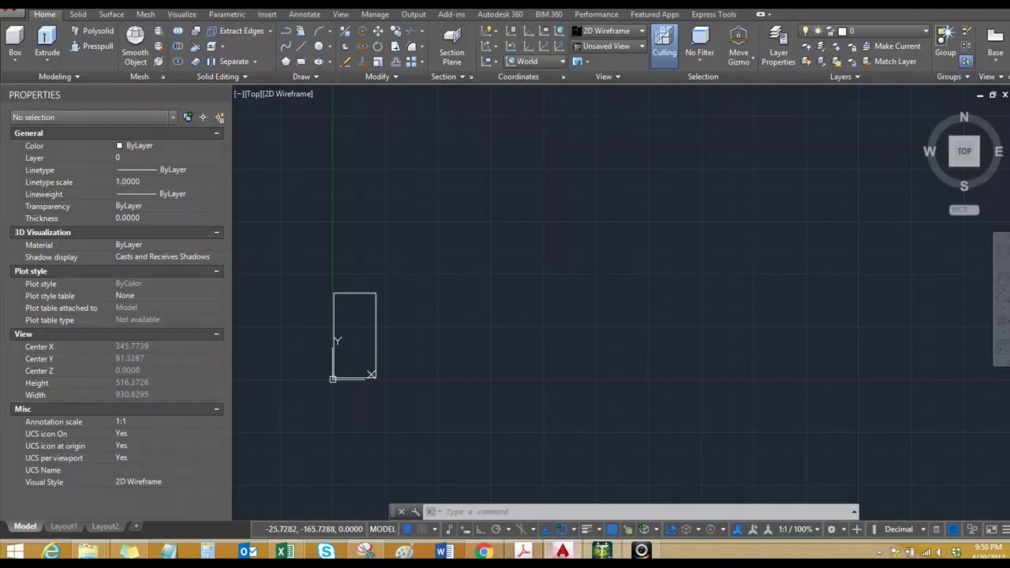
- Return to AutoCAD and paste the snipped S section image beside the rectangle as a reference
{"action": "left_click", "coordinate": [562, 549]}
{"action": "key", "text": "ctrl+v"}
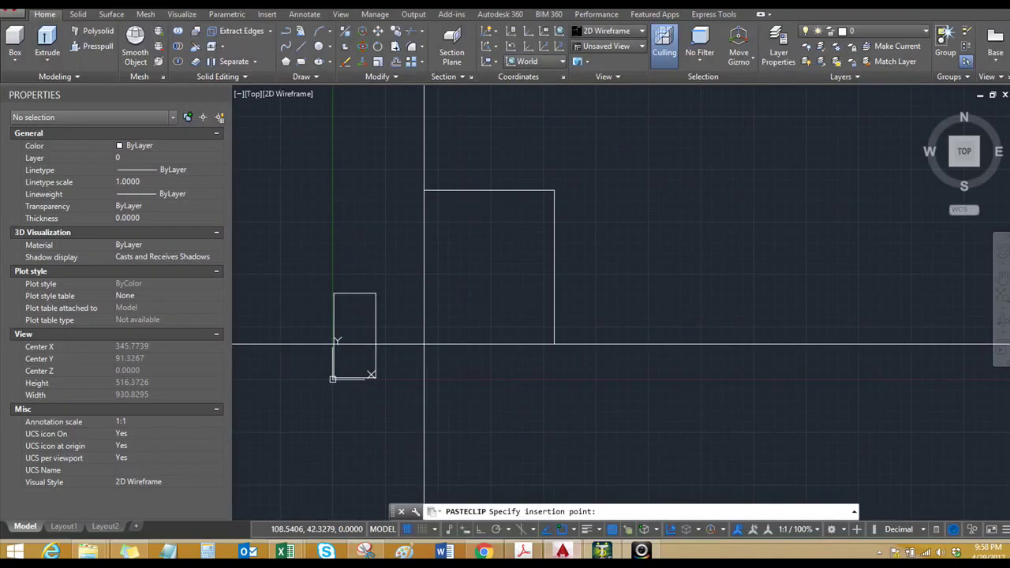
{"action": "scroll", "coordinate": [388, 317], "scroll_direction": "up", "scroll_amount": 2}
{"action": "key", "text": "Escape"}
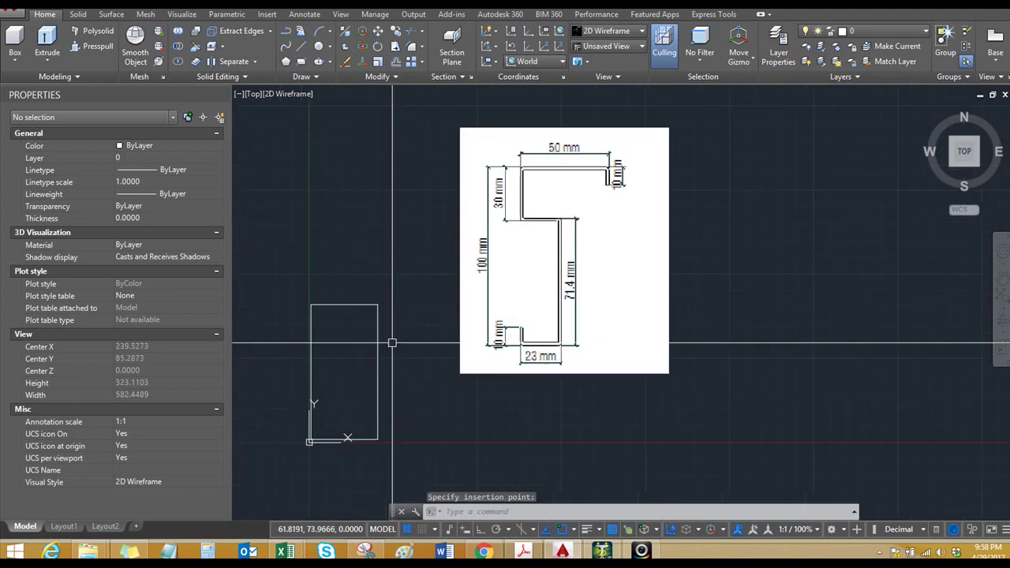
- Refresh the drawing display with the Redraw and Regen commands
{"action": "type", "text": "r"}
{"action": "key", "text": "Return"}
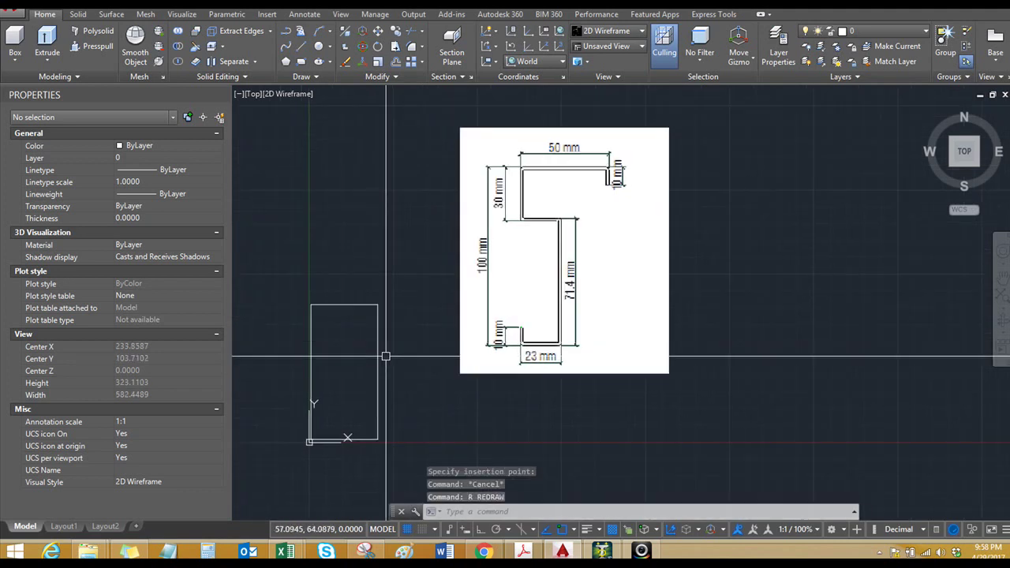
{"action": "middle_click_drag", "start_coordinate": [330, 395], "coordinate": [356, 384]}
{"action": "type", "text": "re"}
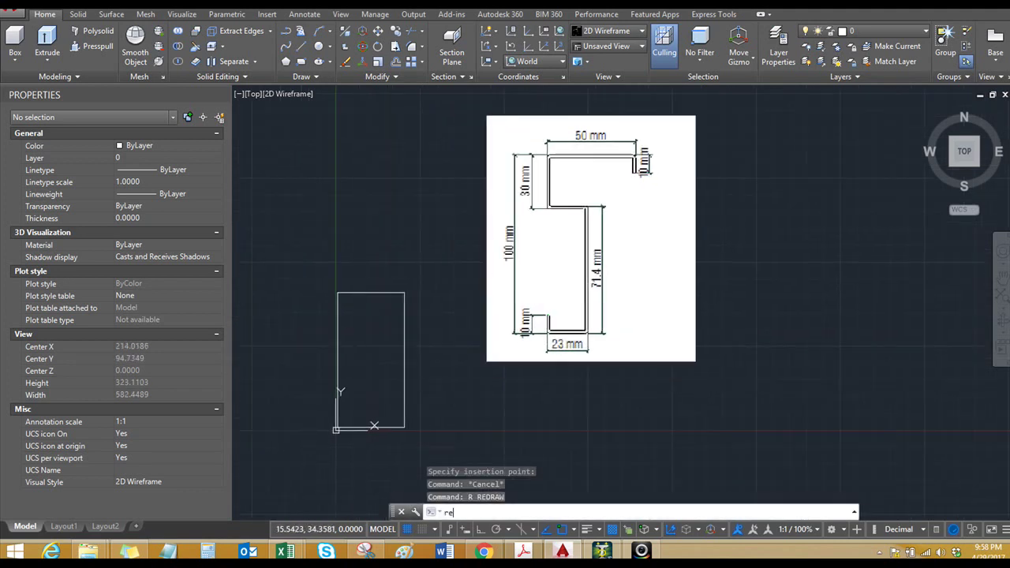
{"action": "key", "text": "Return"}
{"action": "key", "text": "Escape"}
{"action": "type", "text": "r"}
{"action": "key", "text": "Return"}
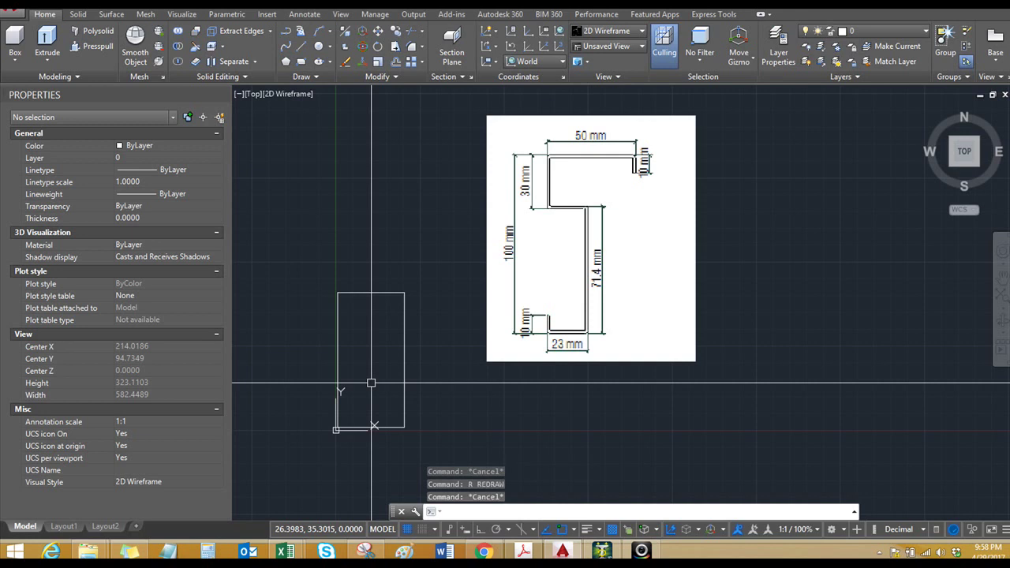
{"action": "type", "text": "re"}
{"action": "key", "text": "Return"}
{"action": "key", "text": "Escape"}
{"action": "key", "text": "Escape"}
- Draw a circle with a radius of about 9.9 at the drawing origin, near the rectangle's lower-left corner
{"action": "middle_click_drag", "start_coordinate": [377, 371], "coordinate": [400, 325]}
{"action": "key", "text": "Escape"}
{"action": "scroll", "coordinate": [362, 389], "scroll_direction": "up", "scroll_amount": 3}
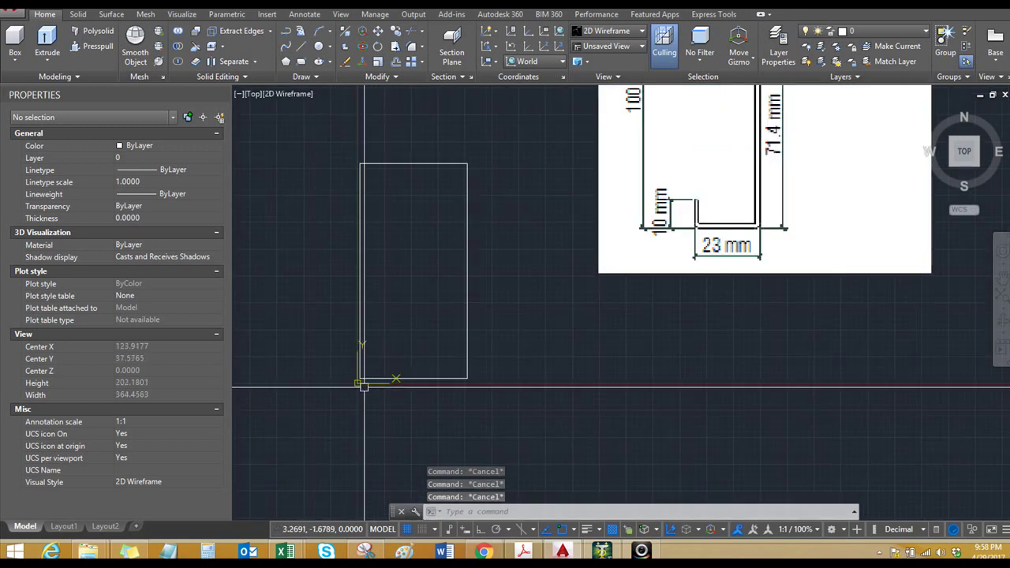
{"action": "type", "text": "c"}
{"action": "key", "text": "Return"}
{"action": "scroll", "coordinate": [363, 386], "scroll_direction": "up", "scroll_amount": 4}
{"action": "left_click", "coordinate": [351, 372]}
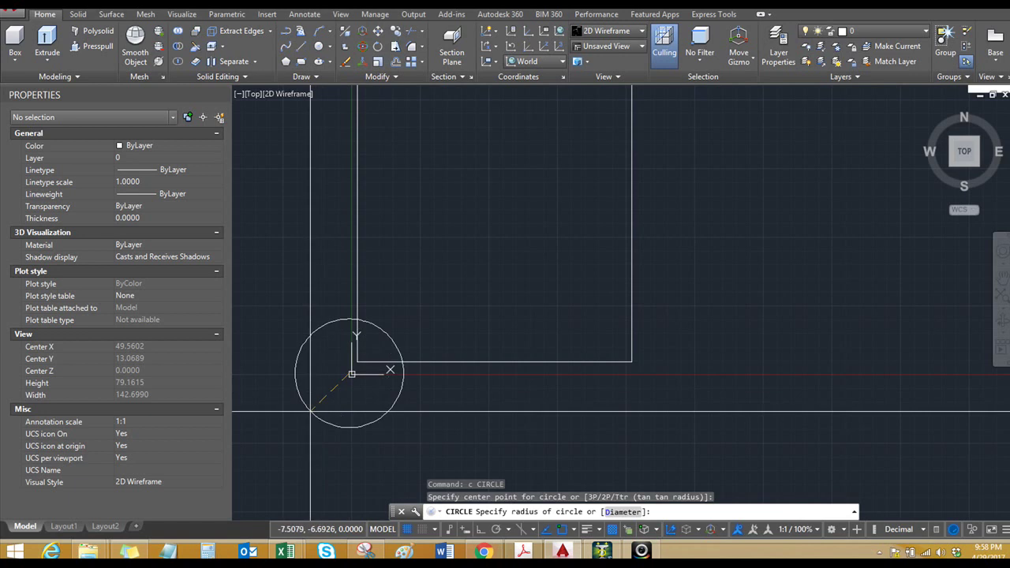
{"action": "scroll", "coordinate": [348, 399], "scroll_direction": "down", "scroll_amount": 2}
{"action": "key", "text": "Escape"}
- Set the circle's centre coordinates to X 0 and Y 0 in its properties, and deselect it
{"action": "left_click", "coordinate": [323, 439]}
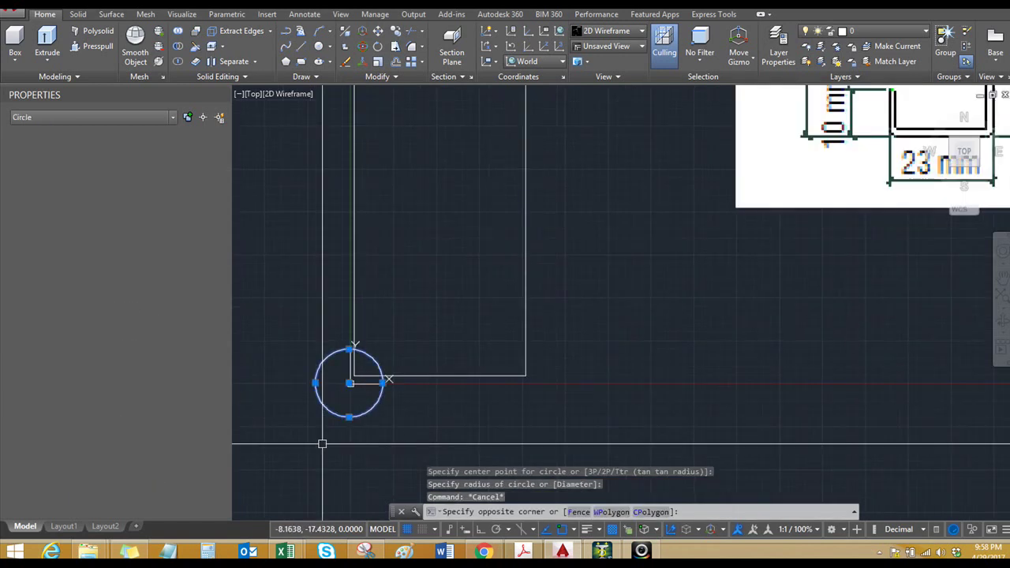
{"action": "left_click", "coordinate": [255, 354]}
{"action": "left_click", "coordinate": [187, 295]}
{"action": "key", "text": "Tab"}
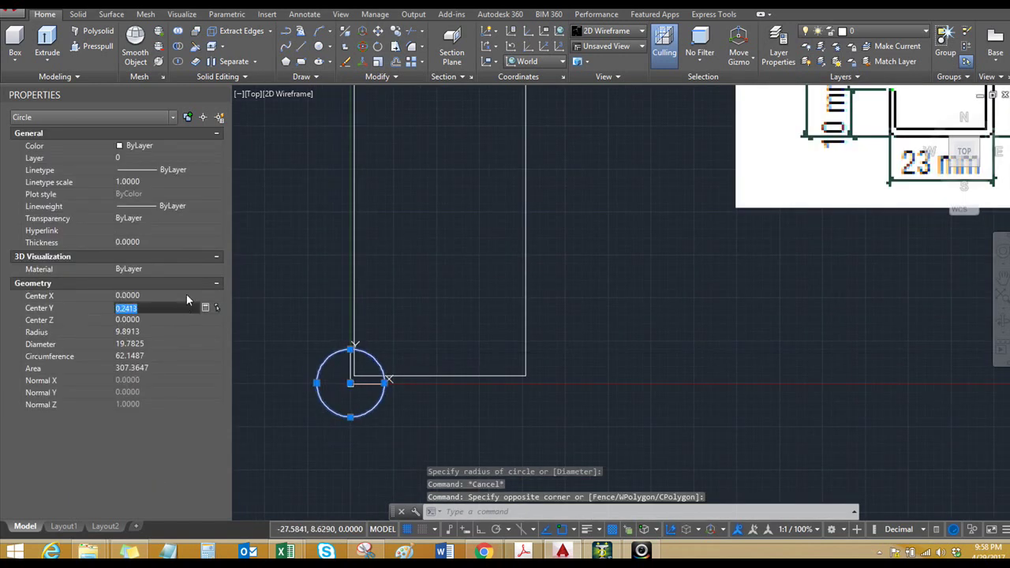
{"action": "key", "text": "Tab"}
{"action": "key", "text": "Escape"}
{"action": "key", "text": "Escape"}
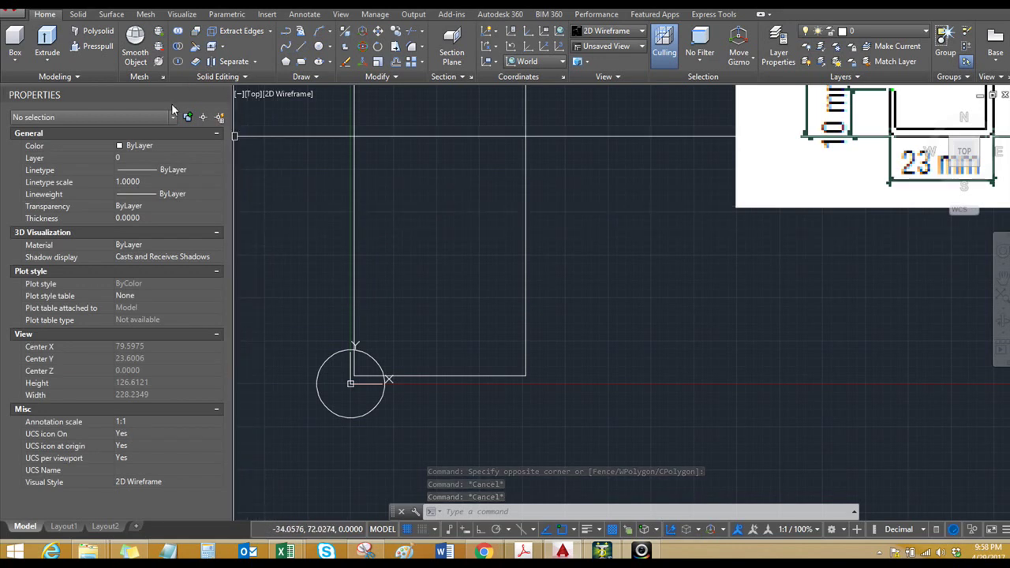
- Close the Properties palette and bring it back with the CH and MO commands, regenerating the model in between
{"action": "left_click", "coordinate": [224, 94]}
{"action": "type", "text": "re"}
{"action": "key", "text": "Return"}
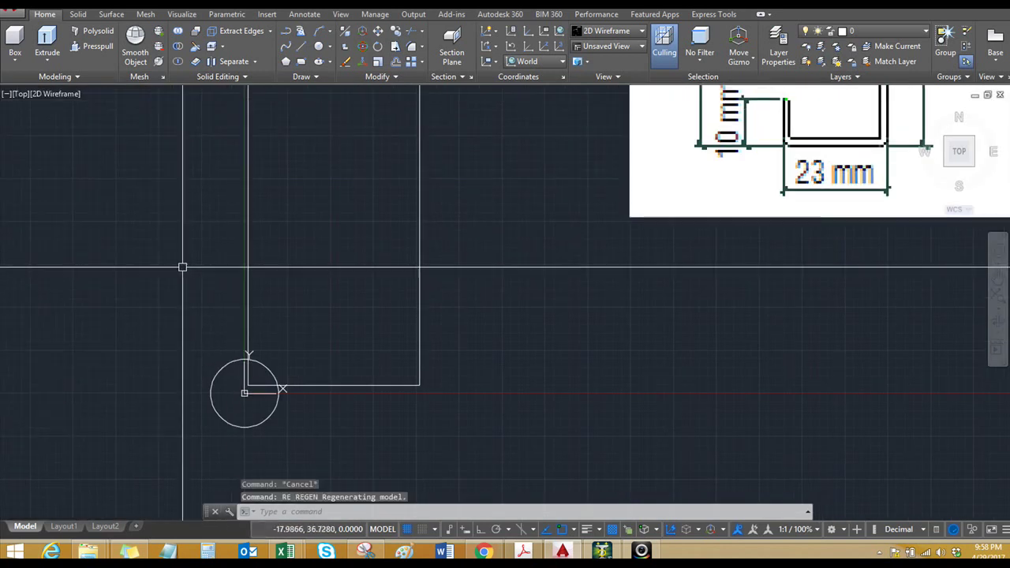
{"action": "type", "text": "ch"}
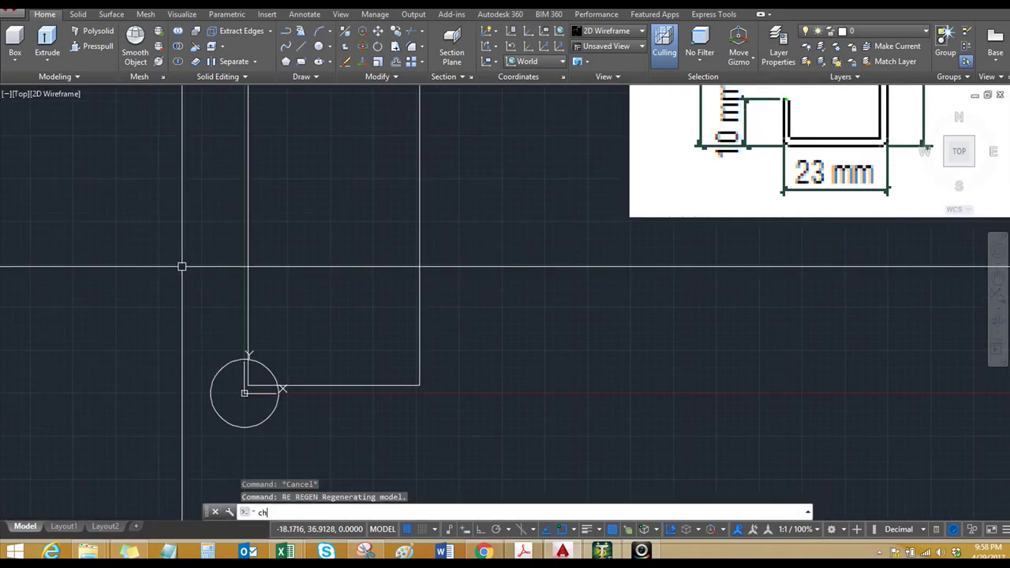
{"action": "key", "text": "Return"}
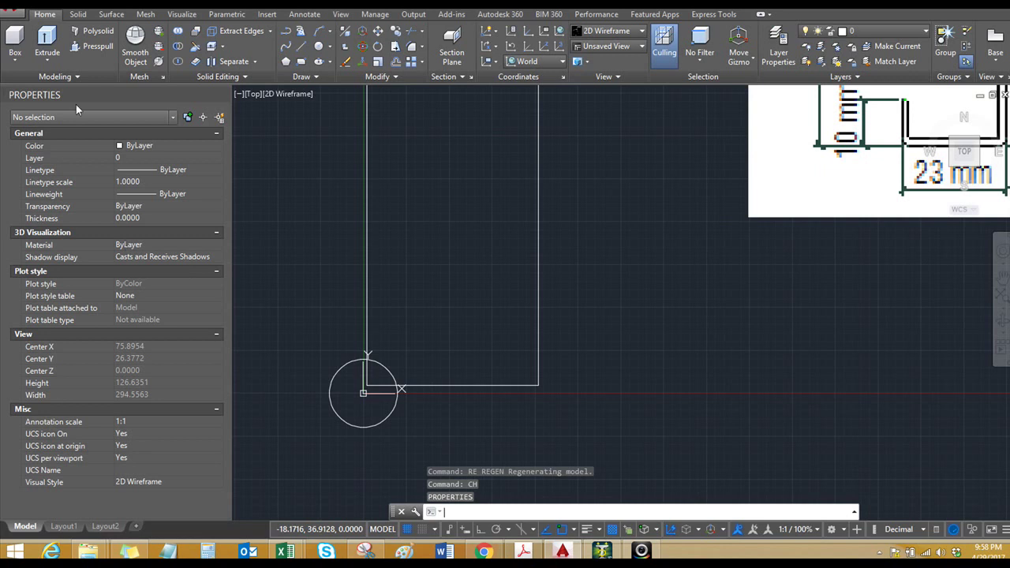
{"action": "left_click", "coordinate": [227, 95]}
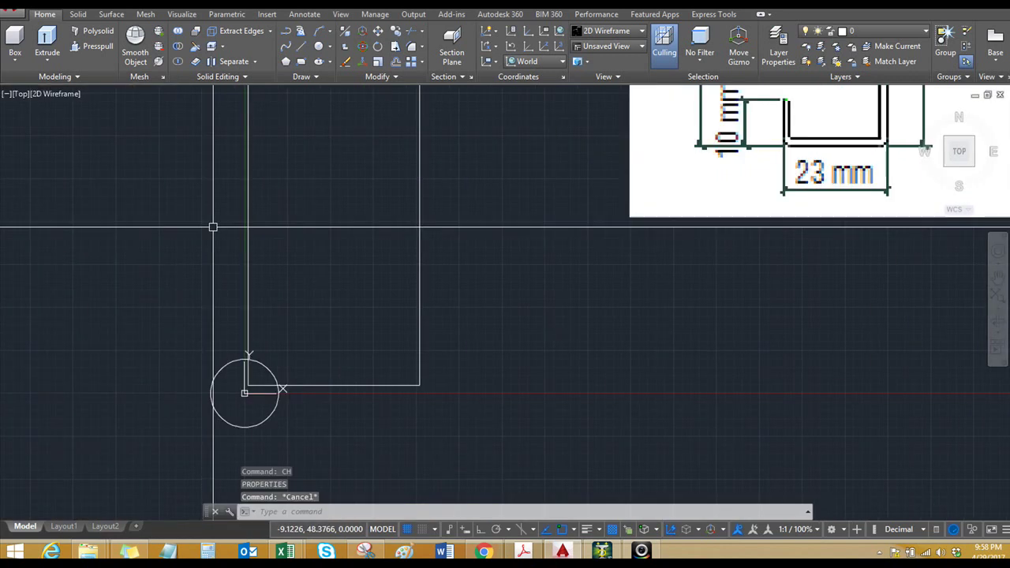
{"action": "key", "text": "Return"}
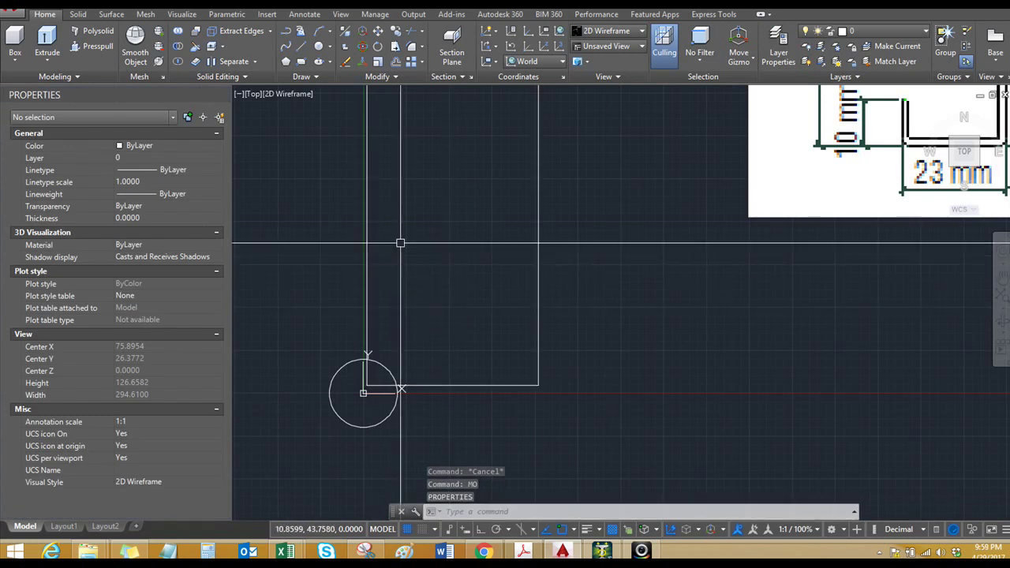
- Move the rectangle from its lower-left corner to the circle's centre at the origin
{"action": "scroll", "coordinate": [406, 367], "scroll_direction": "up", "scroll_amount": 2}
{"action": "scroll", "coordinate": [459, 339], "scroll_direction": "down", "scroll_amount": 2}
{"action": "left_click", "coordinate": [530, 316]}
{"action": "left_click", "coordinate": [500, 392]}
{"action": "type", "text": "m"}
{"action": "key", "text": "Return"}
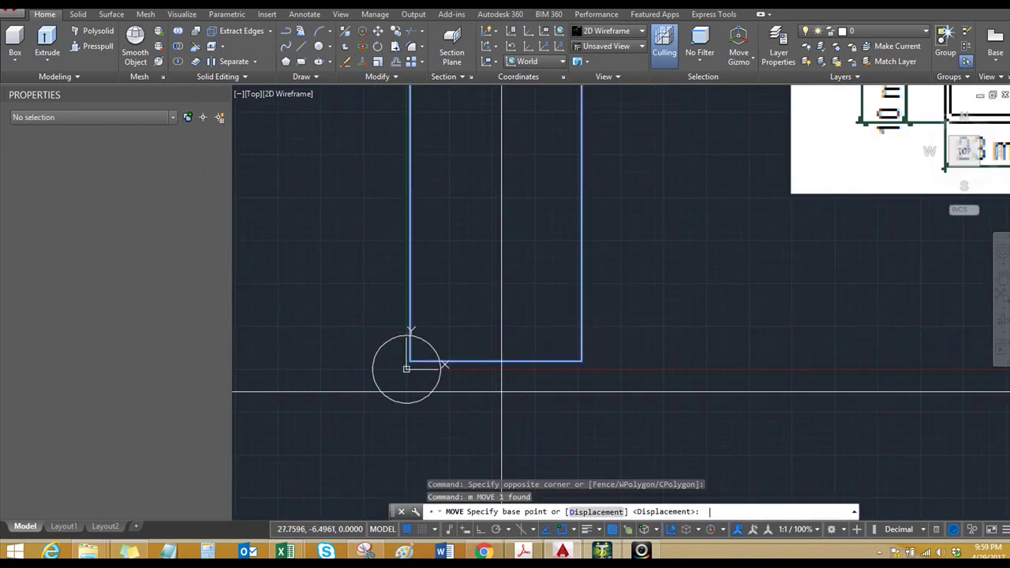
{"action": "left_click", "coordinate": [408, 362]}
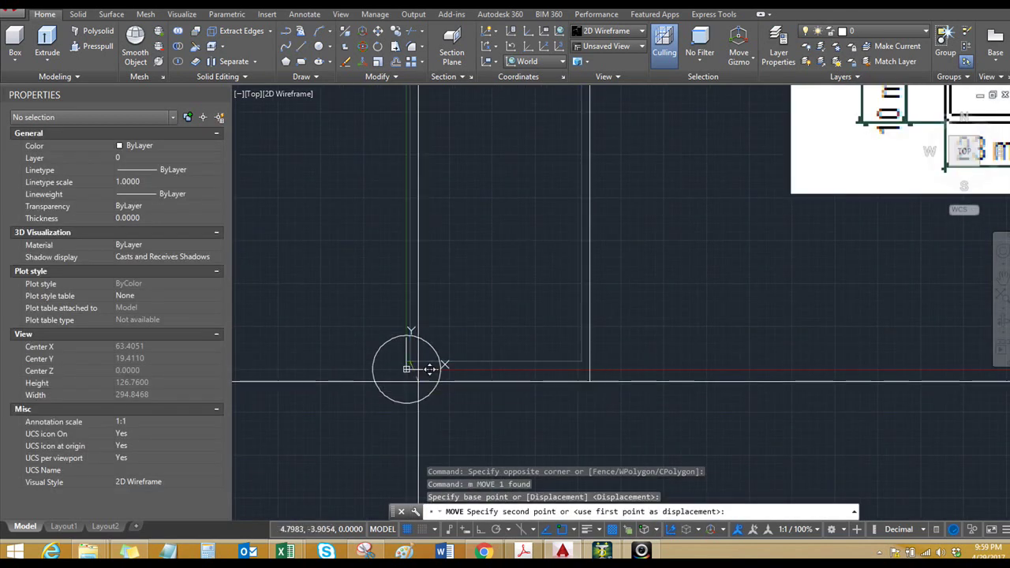
{"action": "left_click", "coordinate": [406, 368]}
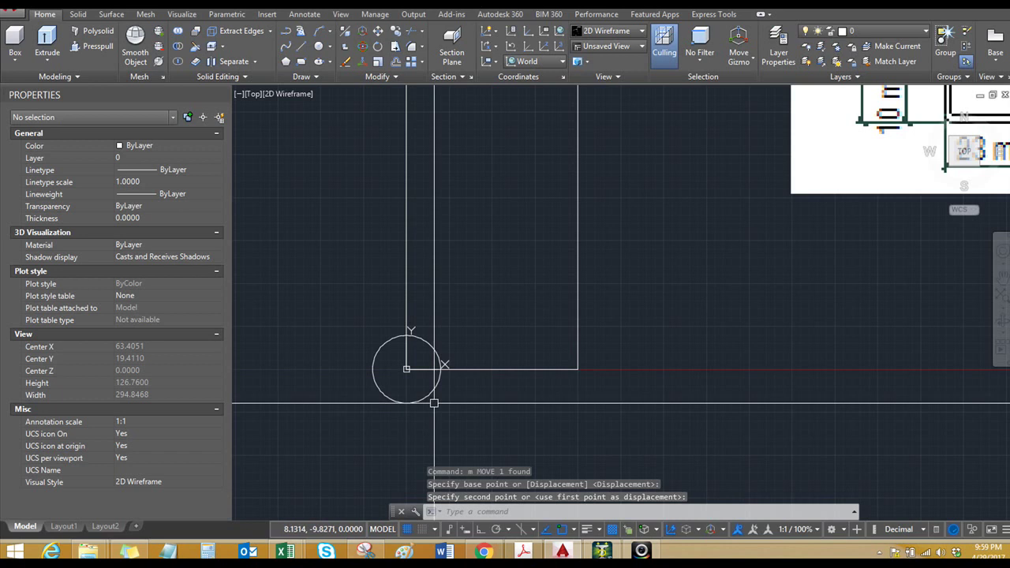
- Erase the helper circle at the origin
{"action": "key", "text": "Escape"}
{"action": "left_click", "coordinate": [362, 327]}
{"action": "left_click", "coordinate": [449, 406]}
{"action": "type", "text": "e"}
{"action": "key", "text": "Return"}
- Redraw the drawing with both the rectangle and the pasted section image in view
{"action": "scroll", "coordinate": [421, 364], "scroll_direction": "down", "scroll_amount": 3}
{"action": "scroll", "coordinate": [420, 365], "scroll_direction": "down", "scroll_amount": 2}
{"action": "type", "text": "r"}
{"action": "key", "text": "Return"}
{"action": "scroll", "coordinate": [426, 316], "scroll_direction": "up", "scroll_amount": 2}
{"action": "key", "text": "Escape"}
{"action": "scroll", "coordinate": [425, 316], "scroll_direction": "up", "scroll_amount": 2}
{"action": "scroll", "coordinate": [399, 344], "scroll_direction": "down", "scroll_amount": 2}
{"action": "key", "text": "Escape"}
{"action": "type", "text": "r"}
{"action": "key", "text": "Return"}
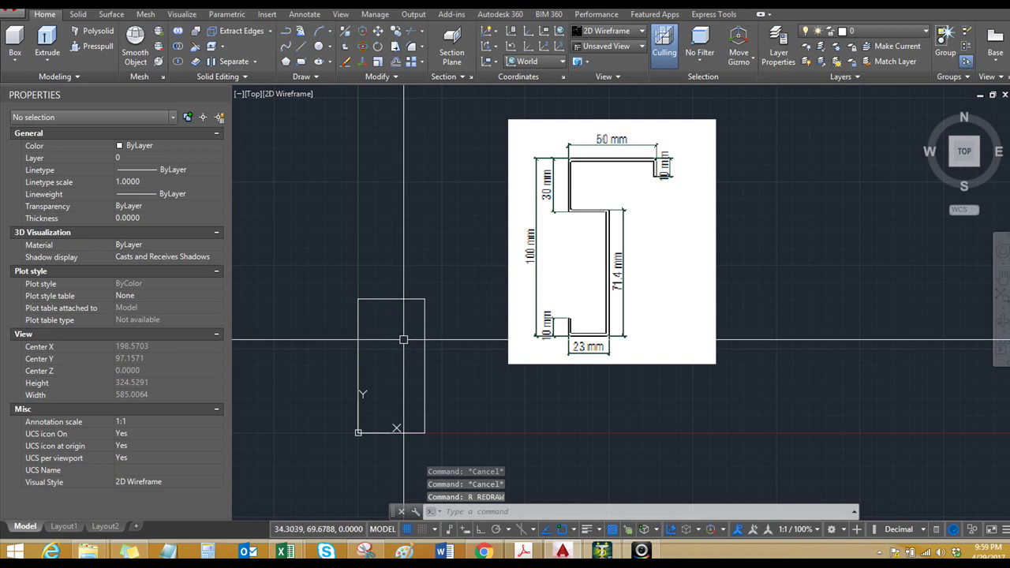
- Explode the rectangle into separate lines and redraw the drawing
{"action": "left_click", "coordinate": [386, 284]}
{"action": "left_click", "coordinate": [383, 322]}
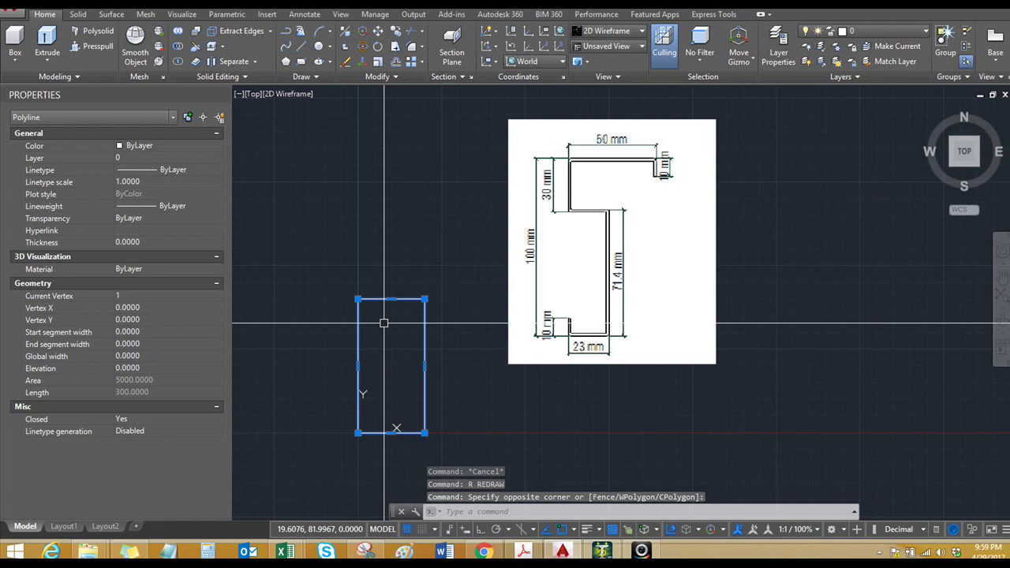
{"action": "type", "text": "x"}
{"action": "key", "text": "Return"}
{"action": "key", "text": "Escape"}
{"action": "key", "text": "Escape"}
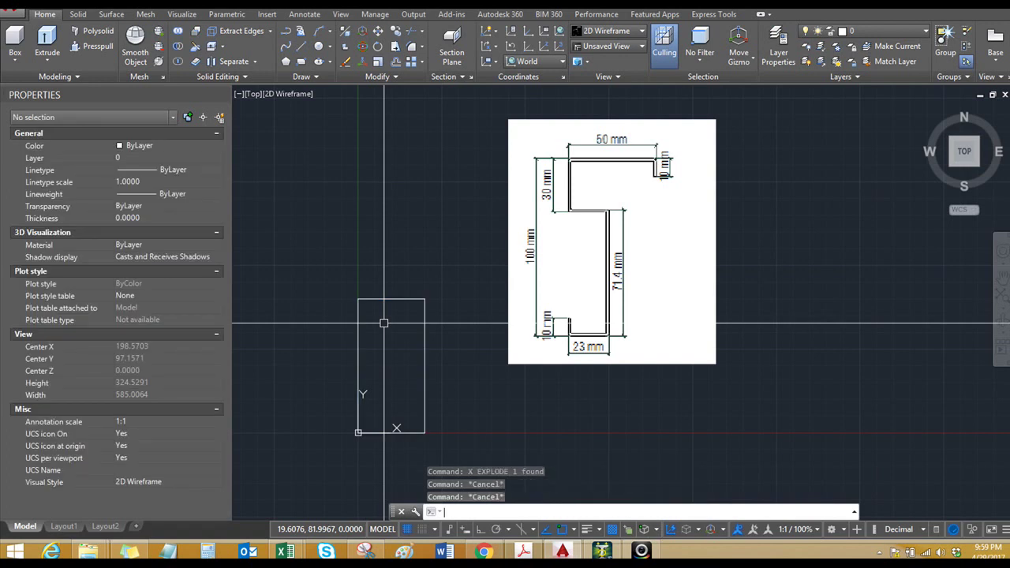
{"action": "type", "text": "r"}
{"action": "key", "text": "Return"}
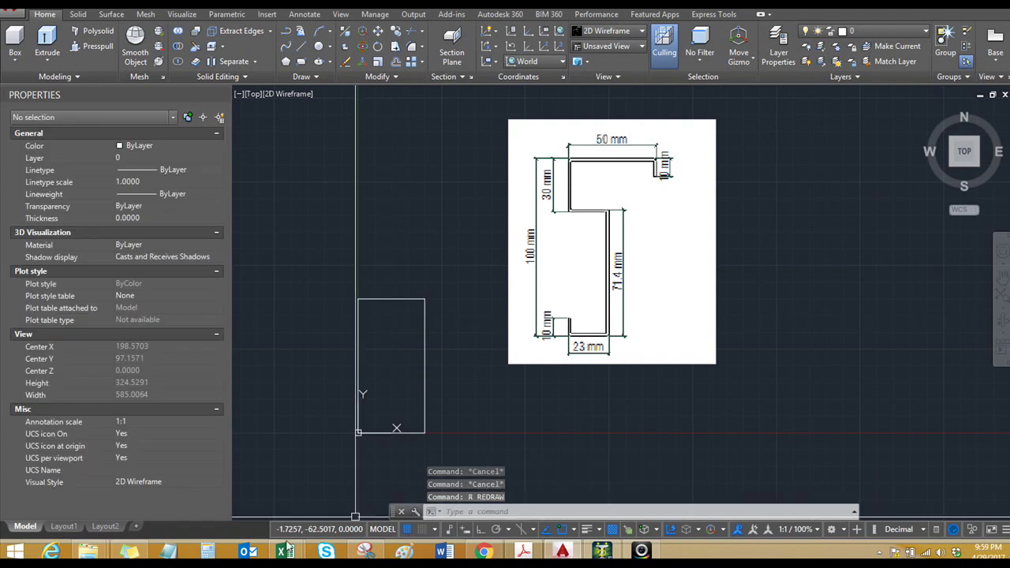
- Look up the profile thickness in the Excel section tables and return to AutoCAD
{"action": "mouse_move", "coordinate": [286, 550]}
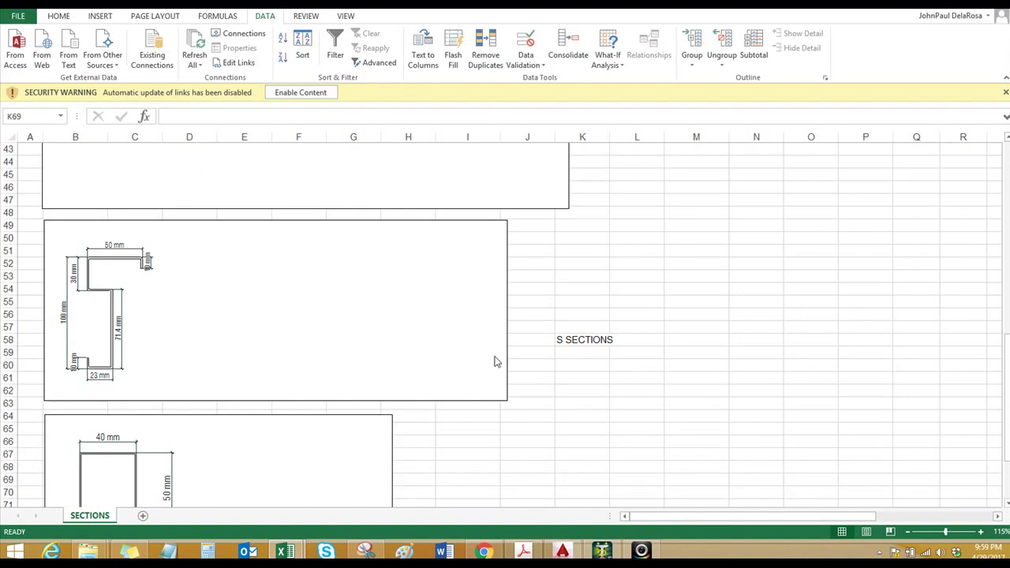
{"action": "scroll", "coordinate": [712, 282], "scroll_direction": "up", "scroll_amount": 7}
{"action": "left_click", "coordinate": [638, 260]}
{"action": "scroll", "coordinate": [586, 273], "scroll_direction": "up", "scroll_amount": 5}
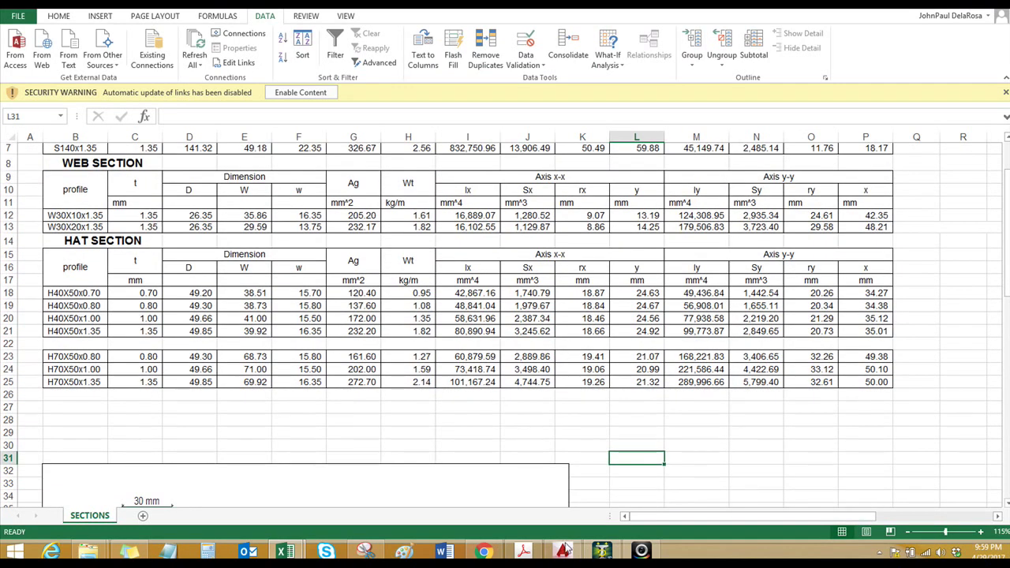
{"action": "left_click", "coordinate": [562, 551]}
- Offset the rectangle's top and left lines 1.35 inward to give the section its thickness
{"action": "type", "text": "o"}
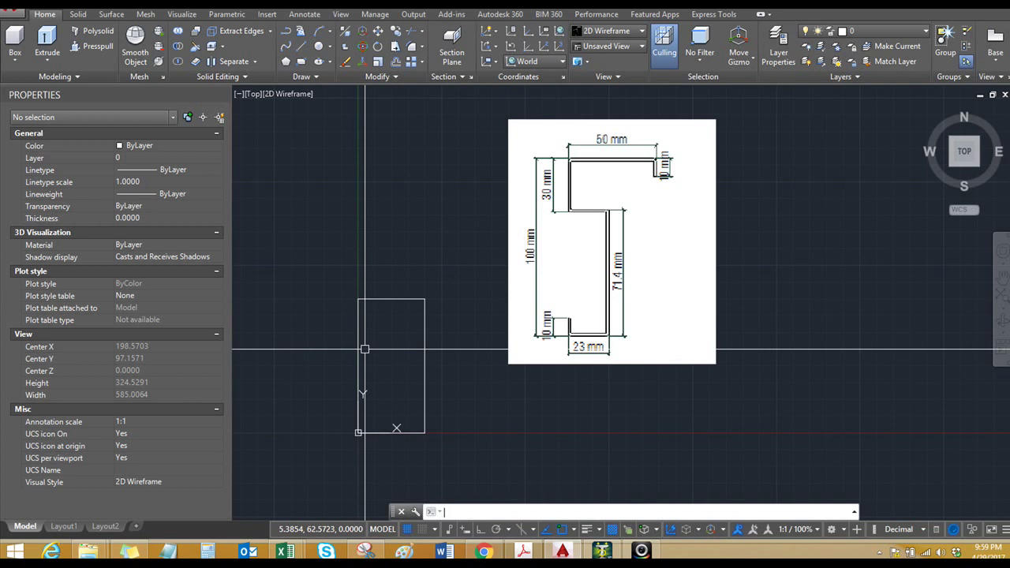
{"action": "key", "text": "Return"}
{"action": "type", "text": "1.3"}
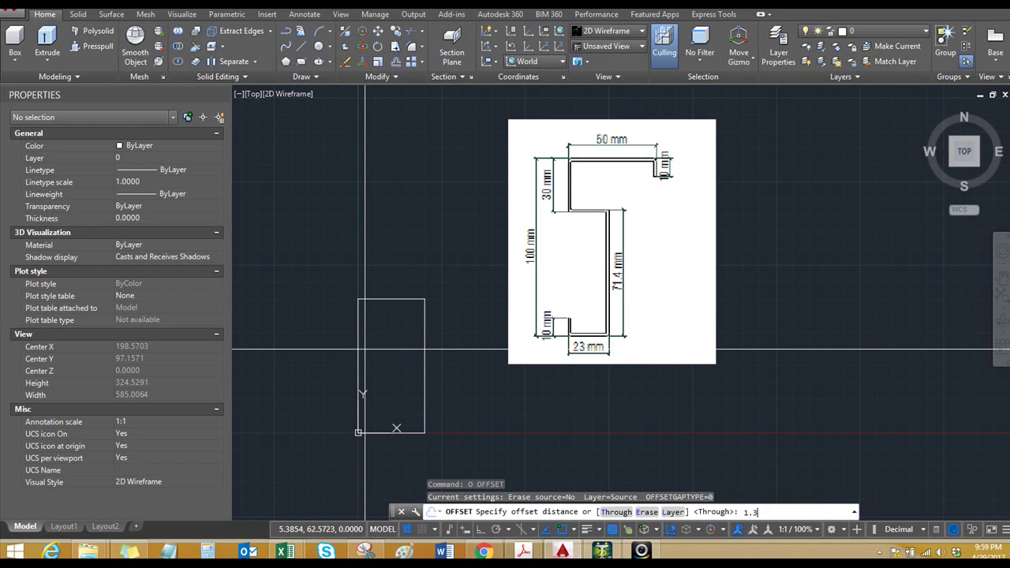
{"action": "type", "text": "5"}
{"action": "key", "text": "Return"}
{"action": "middle_click_drag", "start_coordinate": [369, 332], "coordinate": [386, 292]}
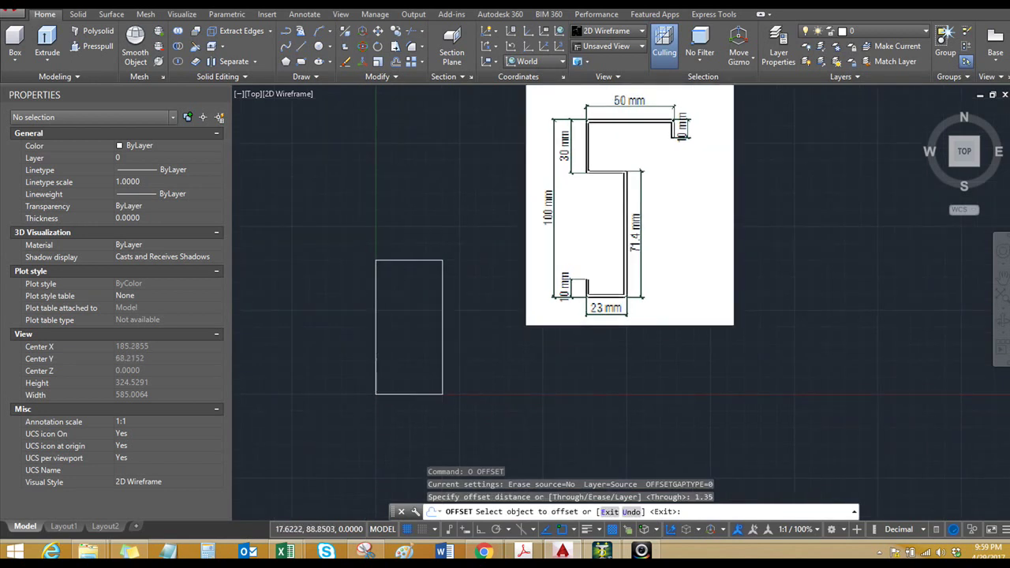
{"action": "scroll", "coordinate": [404, 269], "scroll_direction": "up", "scroll_amount": 2}
{"action": "left_click", "coordinate": [415, 253]}
{"action": "left_click", "coordinate": [374, 281]}
{"action": "left_click", "coordinate": [362, 279]}
{"action": "left_click", "coordinate": [382, 285]}
{"action": "scroll", "coordinate": [381, 284], "scroll_direction": "down", "scroll_amount": 2}
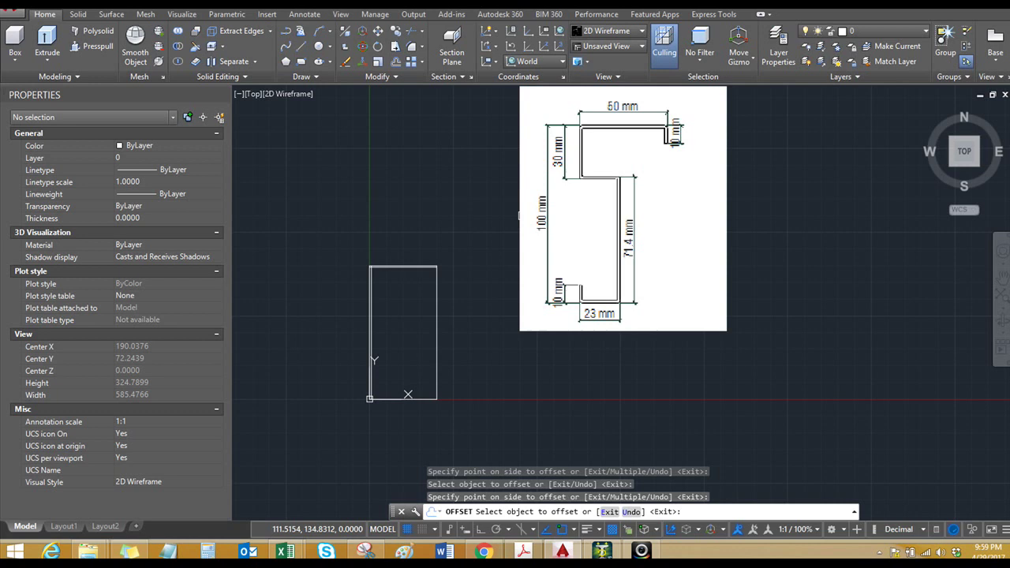
{"action": "key", "text": "Escape"}
- With ortho on, draw a line 10 units down from the top edge's midpoint and continue it horizontally past the right edge
{"action": "scroll", "coordinate": [410, 290], "scroll_direction": "up", "scroll_amount": 4}
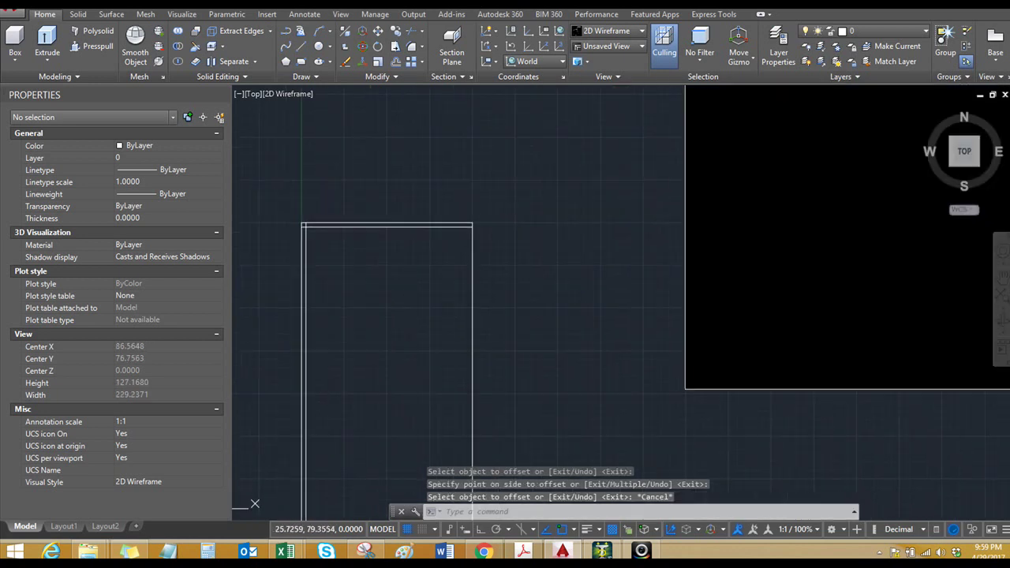
{"action": "type", "text": "l"}
{"action": "key", "text": "Return"}
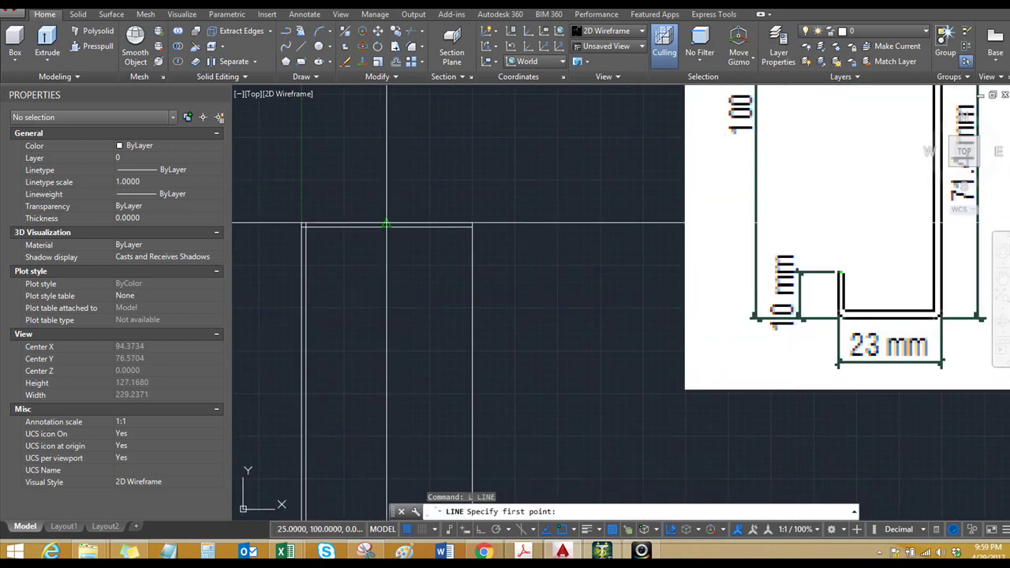
{"action": "left_click", "coordinate": [387, 224]}
{"action": "key", "text": "F8"}
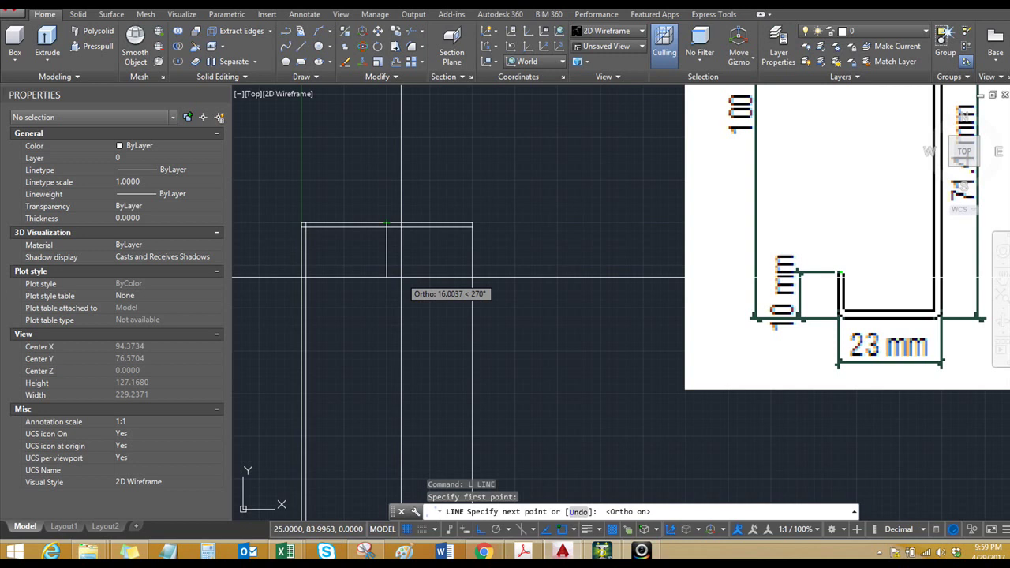
{"action": "type", "text": "10"}
{"action": "key", "text": "Return"}
{"action": "left_click", "coordinate": [557, 305]}
{"action": "key", "text": "Escape"}
- Trim the helper line's vertical part and its overhang past the right edge, and erase the remaining horizontal piece
{"action": "type", "text": "t"}
{"action": "key", "text": "Return"}
{"action": "key", "text": "Return"}
{"action": "left_click", "coordinate": [526, 247]}
{"action": "left_click", "coordinate": [510, 276]}
{"action": "left_click", "coordinate": [419, 243]}
{"action": "left_click", "coordinate": [374, 275]}
{"action": "key", "text": "Escape"}
{"action": "left_click", "coordinate": [405, 256]}
{"action": "type", "text": "e"}
{"action": "key", "text": "Return"}
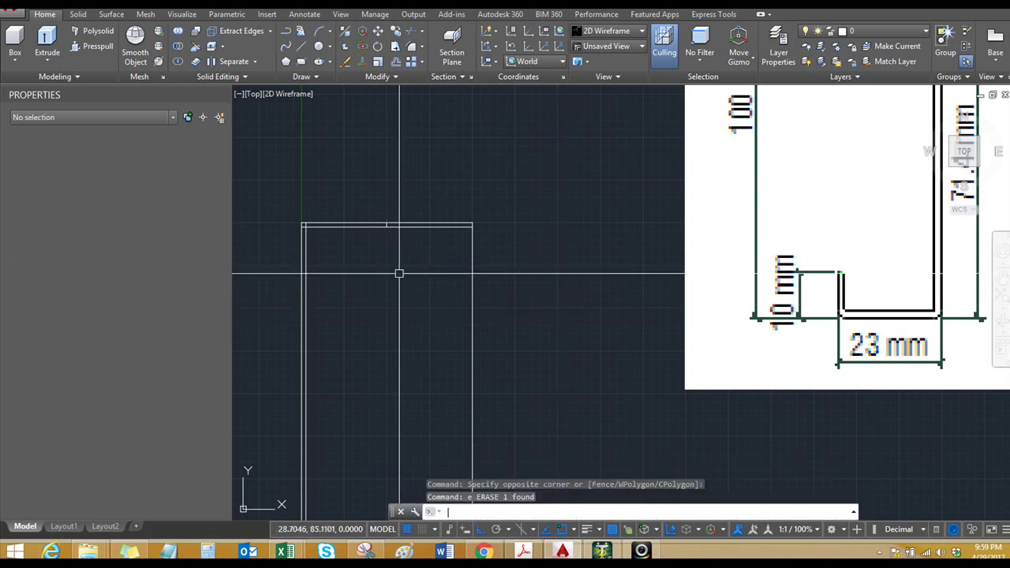
- Offset the rectangle's outer left edge 23 to the right
{"action": "key", "text": "Escape"}
{"action": "left_click", "coordinate": [357, 200]}
{"action": "left_click", "coordinate": [430, 256]}
{"action": "scroll", "coordinate": [417, 285], "scroll_direction": "down", "scroll_amount": 4}
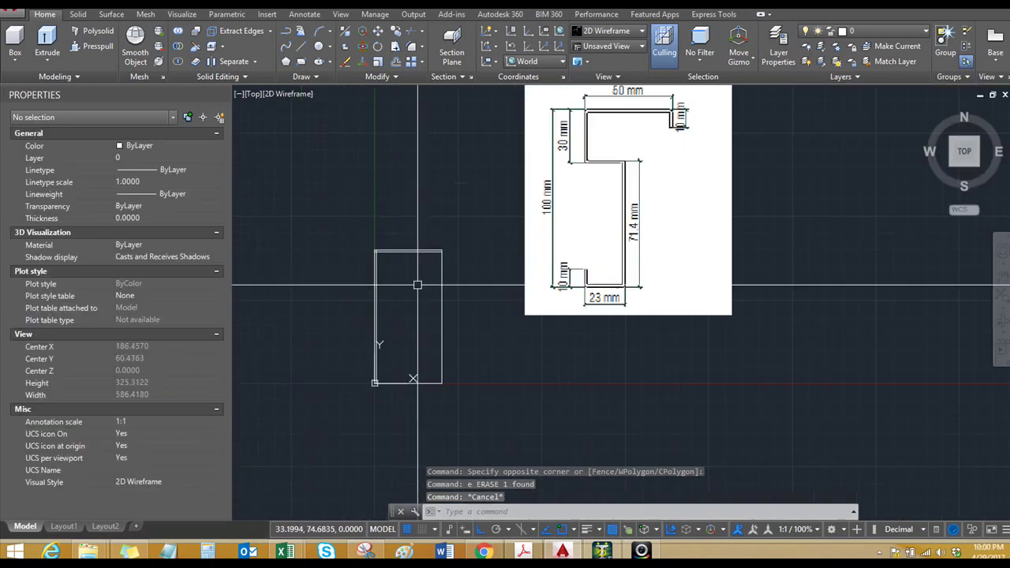
{"action": "scroll", "coordinate": [391, 360], "scroll_direction": "up", "scroll_amount": 2}
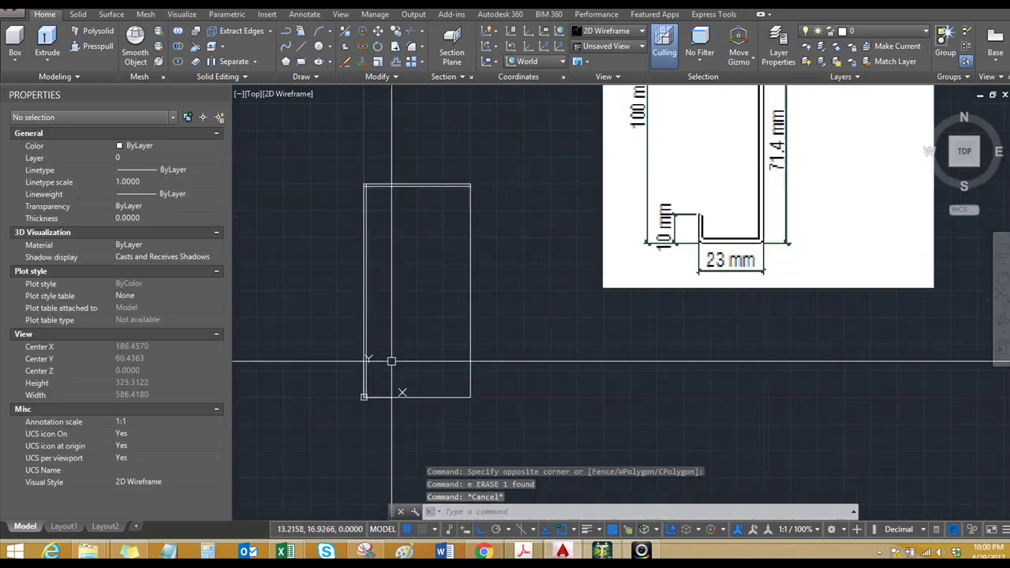
{"action": "type", "text": "o"}
{"action": "key", "text": "Return"}
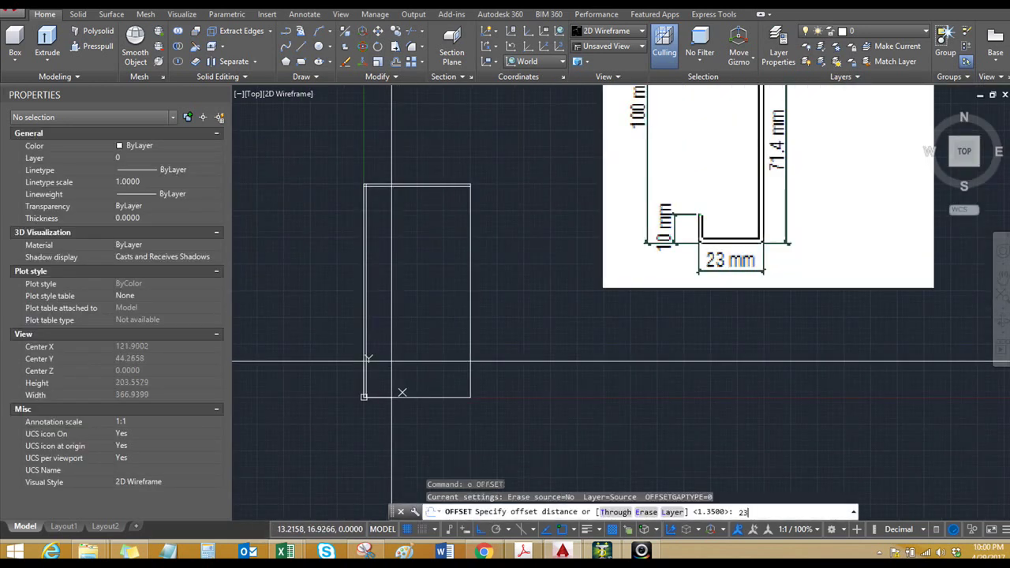
{"action": "type", "text": "23"}
{"action": "key", "text": "Return"}
{"action": "scroll", "coordinate": [400, 398], "scroll_direction": "up", "scroll_amount": 2}
{"action": "left_click", "coordinate": [360, 372]}
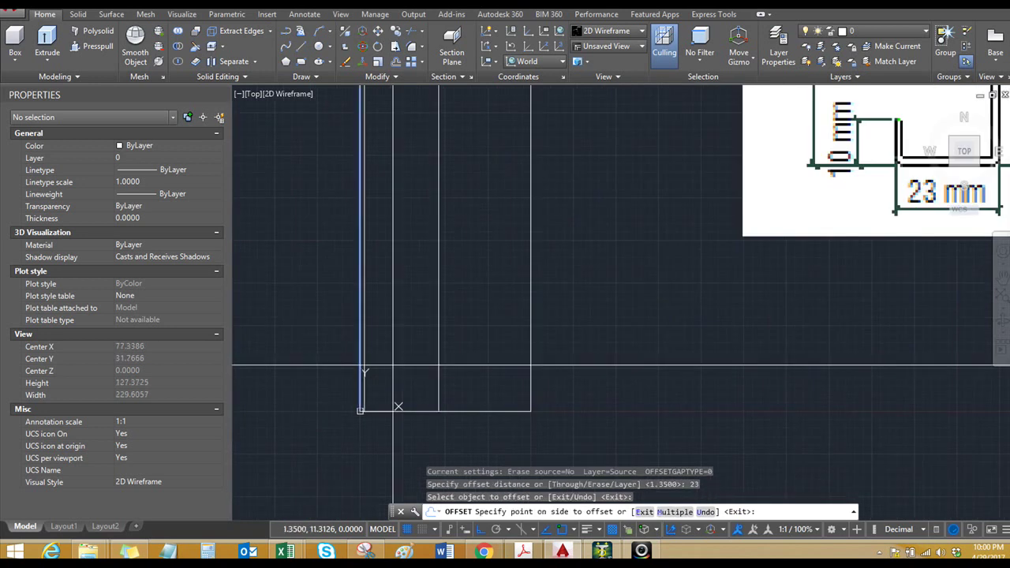
{"action": "left_click", "coordinate": [448, 359]}
- Offset the new vertical web line 1.35 to the left and the rectangle's bottom edge 1.35 upward
{"action": "key", "text": "Return"}
{"action": "type", "text": "o"}
{"action": "key", "text": "Return"}
{"action": "type", "text": "1.35"}
{"action": "key", "text": "Return"}
{"action": "left_click", "coordinate": [440, 360]}
{"action": "left_click", "coordinate": [416, 358]}
{"action": "key", "text": "Escape"}
{"action": "scroll", "coordinate": [447, 396], "scroll_direction": "down", "scroll_amount": 3}
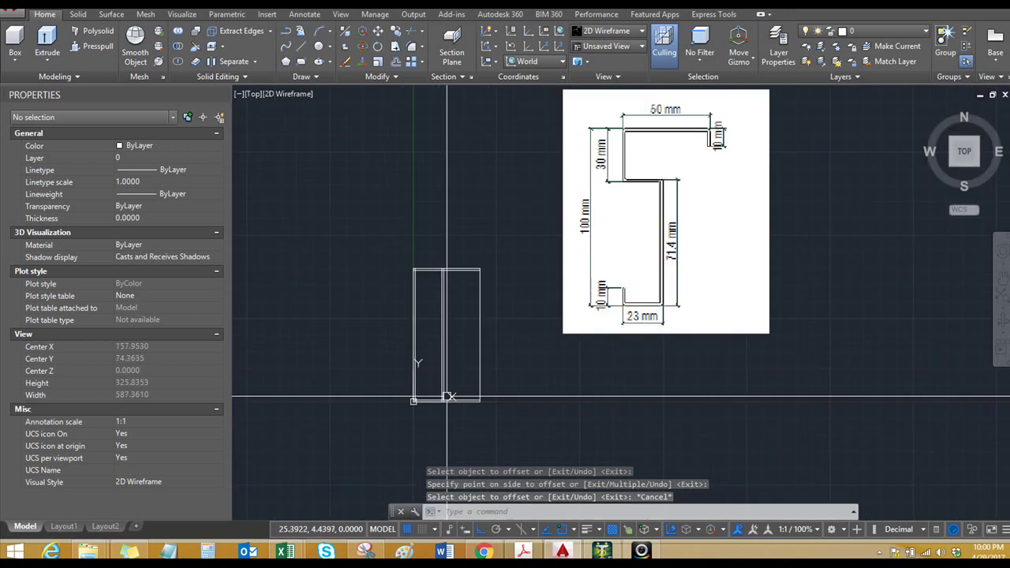
- Offset the rectangle's bottom edge 10 upward to mark the height of the lower lip
{"action": "scroll", "coordinate": [447, 396], "scroll_direction": "up", "scroll_amount": 2}
{"action": "scroll", "coordinate": [408, 392], "scroll_direction": "up", "scroll_amount": 3}
{"action": "key", "text": "Escape"}
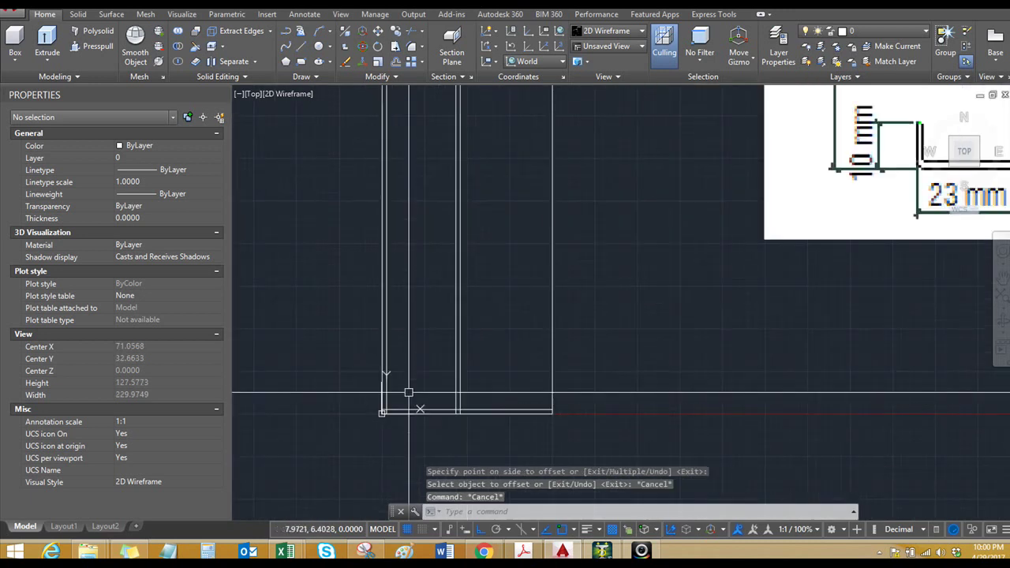
{"action": "type", "text": "o"}
{"action": "key", "text": "Return"}
{"action": "type", "text": "10"}
{"action": "key", "text": "Return"}
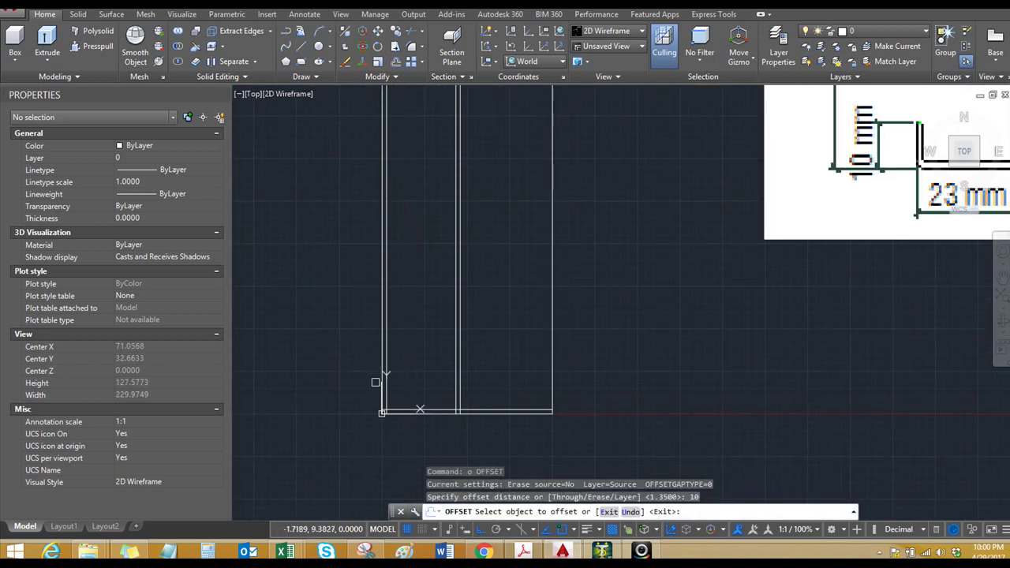
{"action": "left_click", "coordinate": [427, 411]}
{"action": "left_click", "coordinate": [426, 361]}
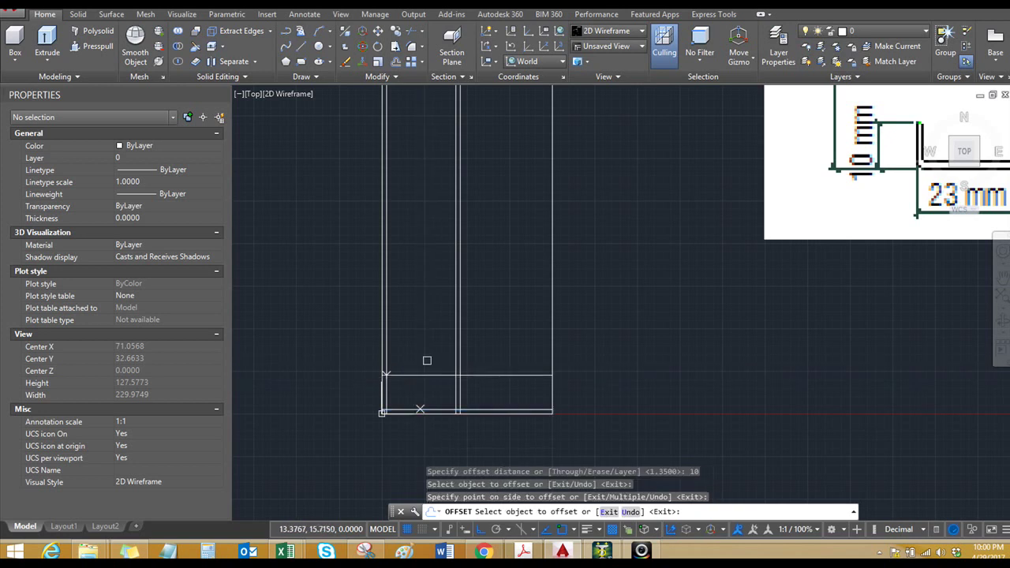
{"action": "scroll", "coordinate": [426, 347], "scroll_direction": "down", "scroll_amount": 2}
{"action": "scroll", "coordinate": [440, 288], "scroll_direction": "down", "scroll_amount": 1}
{"action": "middle_click_drag", "start_coordinate": [440, 288], "coordinate": [432, 359]}
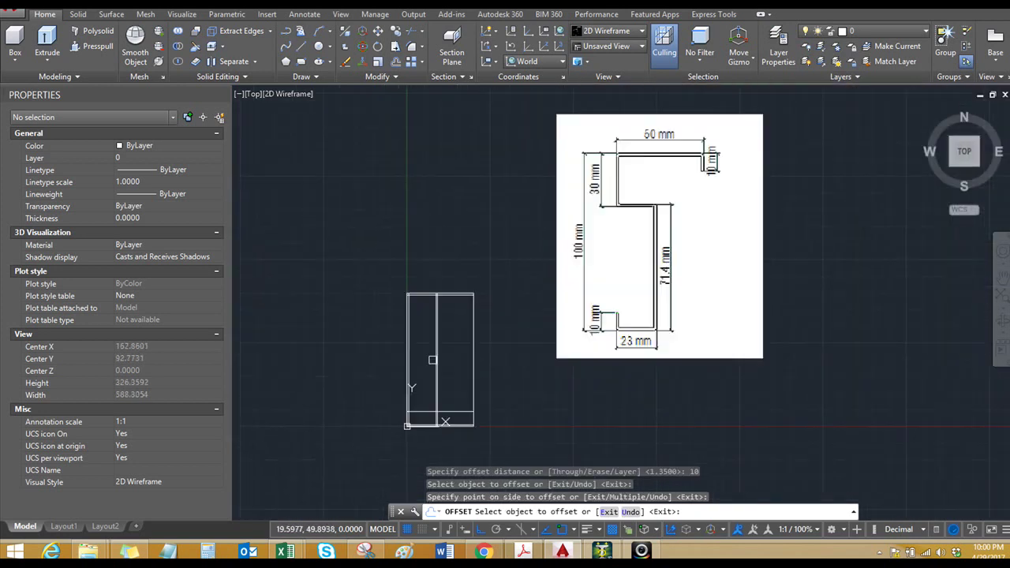
{"action": "scroll", "coordinate": [422, 328], "scroll_direction": "up", "scroll_amount": 3}
{"action": "scroll", "coordinate": [424, 321], "scroll_direction": "down", "scroll_amount": 1}
{"action": "key", "text": "Escape"}
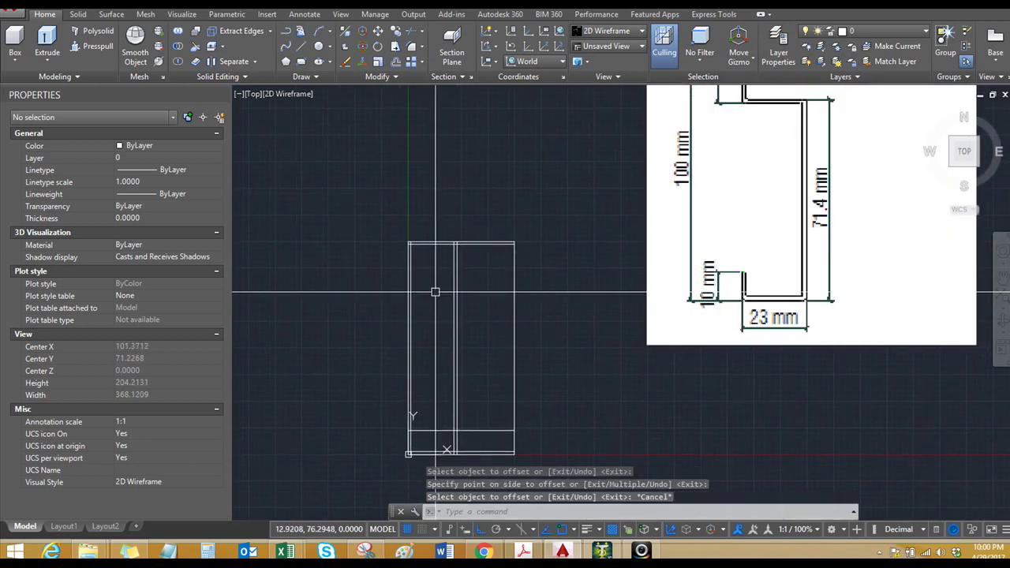
- Offset the rectangle's top edge 30 downward to mark the middle flange
{"action": "type", "text": "o"}
{"action": "key", "text": "Return"}
{"action": "type", "text": "30"}
{"action": "key", "text": "Return"}
{"action": "scroll", "coordinate": [440, 246], "scroll_direction": "up", "scroll_amount": 4}
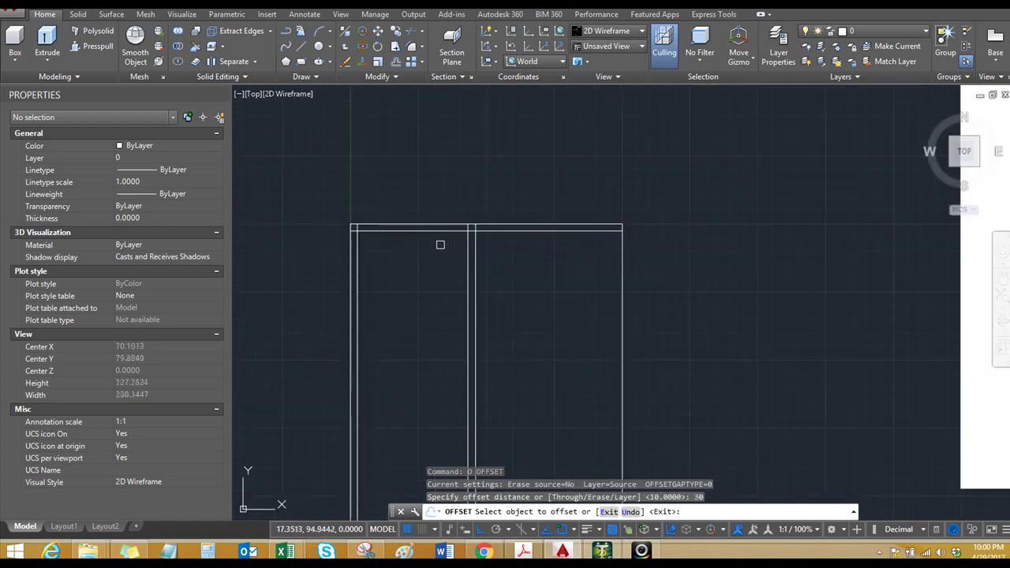
{"action": "left_click", "coordinate": [442, 226]}
{"action": "left_click", "coordinate": [441, 331]}
{"action": "key", "text": "Escape"}
{"action": "scroll", "coordinate": [451, 315], "scroll_direction": "down", "scroll_amount": 4}
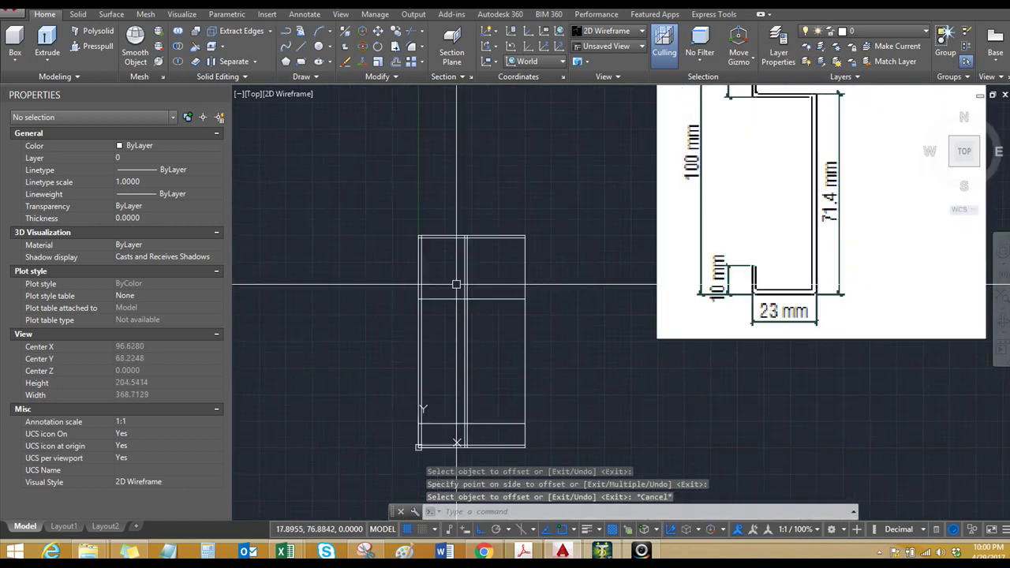
{"action": "key", "text": "Escape"}
{"action": "scroll", "coordinate": [441, 321], "scroll_direction": "down", "scroll_amount": 2}
{"action": "middle_click_drag", "start_coordinate": [441, 321], "coordinate": [441, 311]}
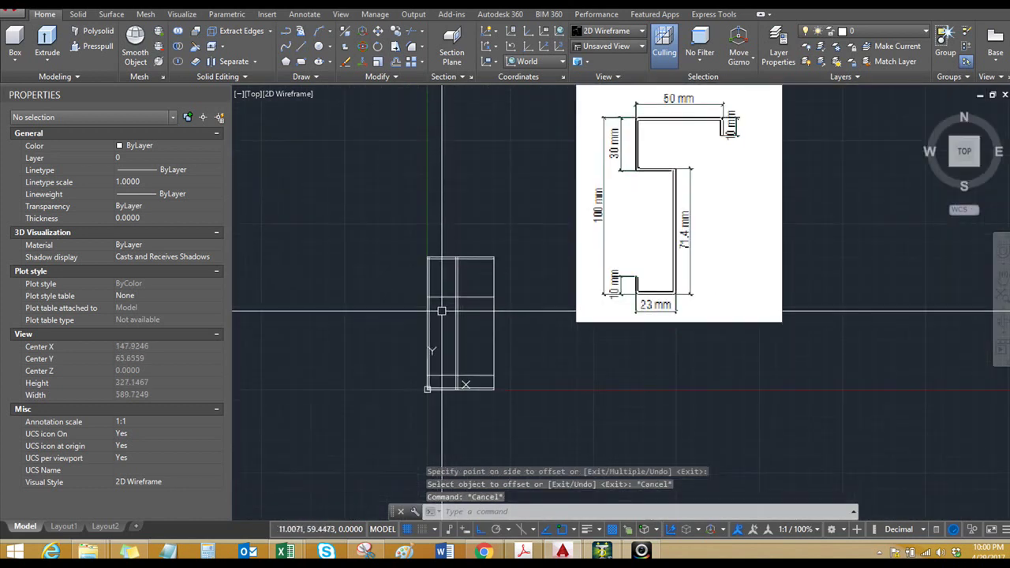
- Offset the middle flange line 1.35 upward to give the flange its thickness
{"action": "key", "text": "Escape"}
{"action": "key", "text": "Escape"}
{"action": "type", "text": "o"}
{"action": "key", "text": "Return"}
{"action": "type", "text": "1.35"}
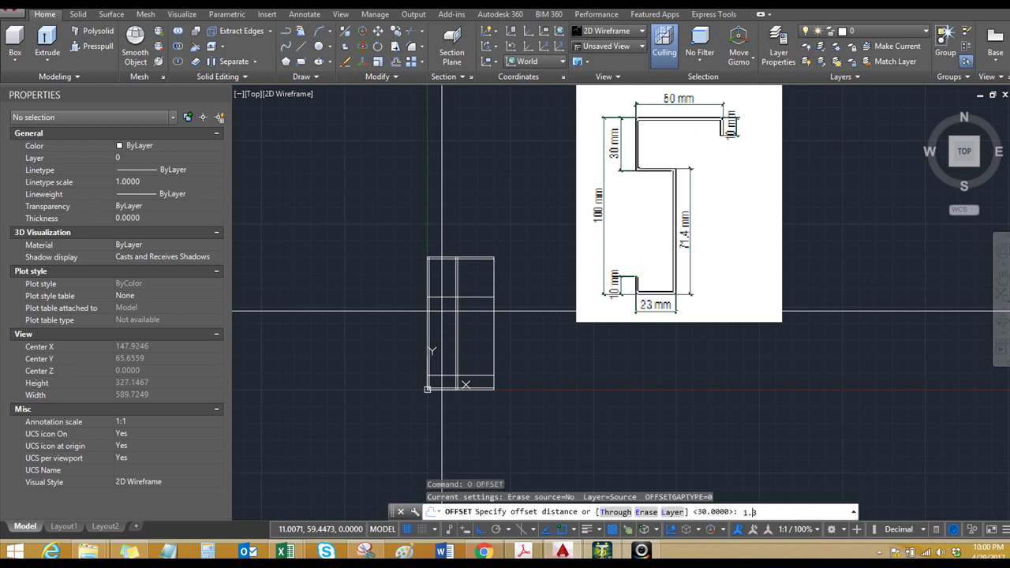
{"action": "key", "text": "Return"}
{"action": "left_click", "coordinate": [443, 297]}
{"action": "left_click", "coordinate": [443, 281]}
{"action": "key", "text": "Escape"}
- Offset the rectangle's top edge 10 downward to mark the length of the upper lip
{"action": "type", "text": "o"}
{"action": "key", "text": "Return"}
{"action": "type", "text": "10"}
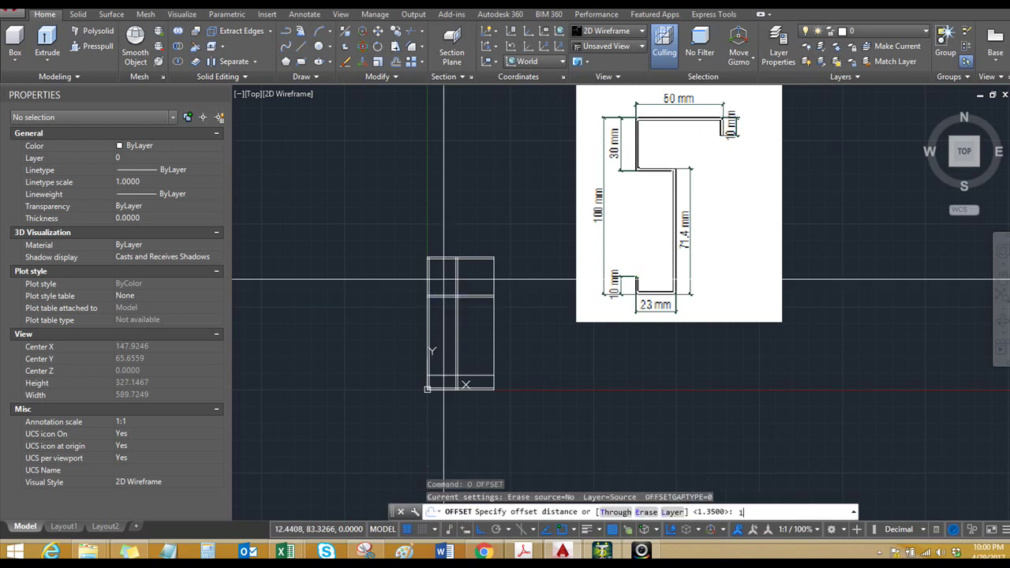
{"action": "key", "text": "Return"}
{"action": "scroll", "coordinate": [494, 253], "scroll_direction": "up", "scroll_amount": 6}
{"action": "left_click", "coordinate": [477, 272]}
{"action": "left_click", "coordinate": [481, 293]}
{"action": "scroll", "coordinate": [506, 321], "scroll_direction": "down", "scroll_amount": 4}
{"action": "key", "text": "Escape"}
- Trim the right edge below the upper lip and the middle and bottom horizontal lines that extend right of the web
{"action": "type", "text": "tr"}
{"action": "key", "text": "Return"}
{"action": "middle_click_drag", "start_coordinate": [532, 348], "coordinate": [494, 299]}
{"action": "key", "text": "Return"}
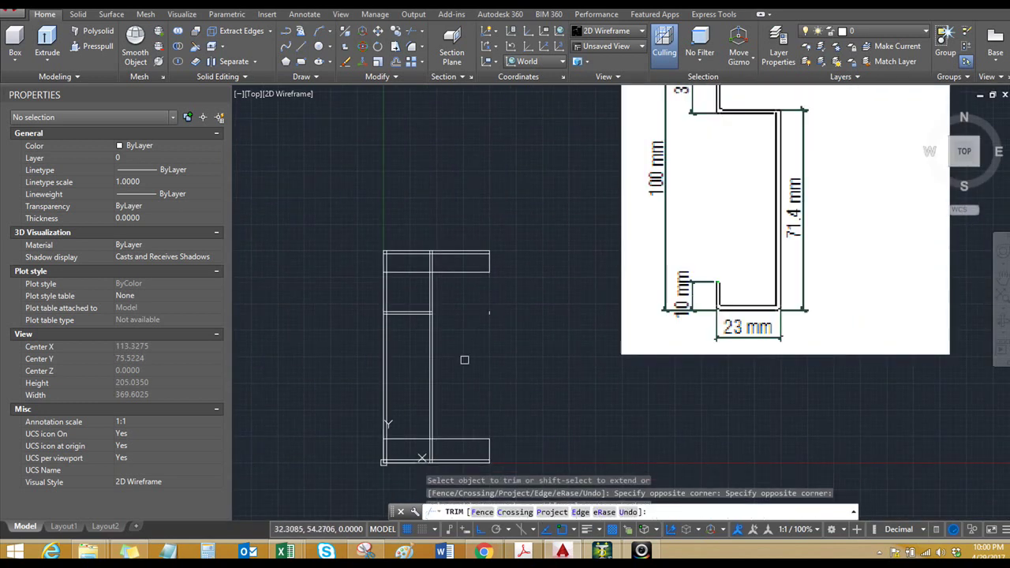
{"action": "scroll", "coordinate": [478, 392], "scroll_direction": "down", "scroll_amount": 2}
{"action": "middle_click_drag", "start_coordinate": [478, 392], "coordinate": [485, 378]}
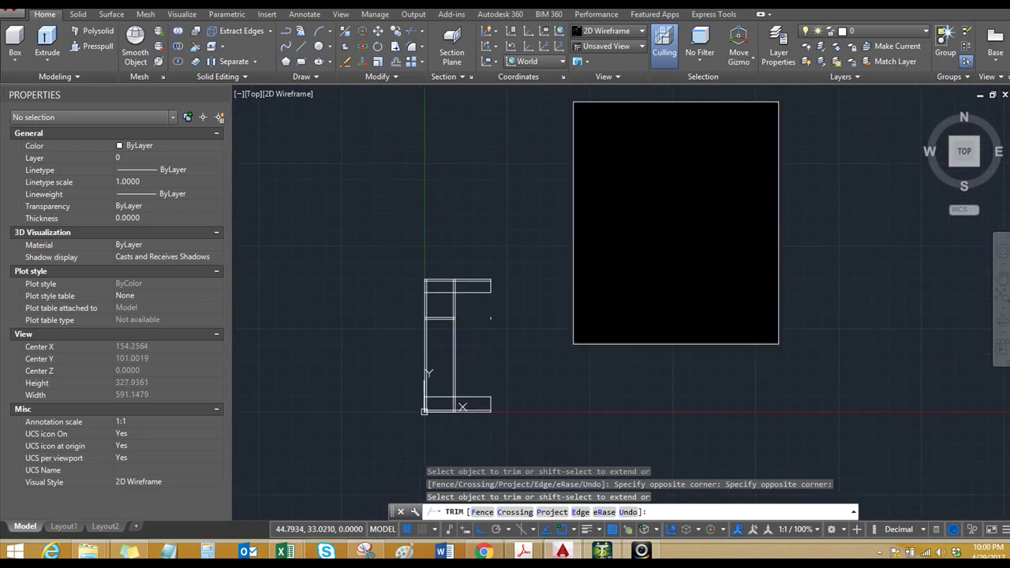
{"action": "left_click_drag", "start_coordinate": [509, 381], "coordinate": [462, 426]}
{"action": "key", "text": "Escape"}
{"action": "key", "text": "Escape"}
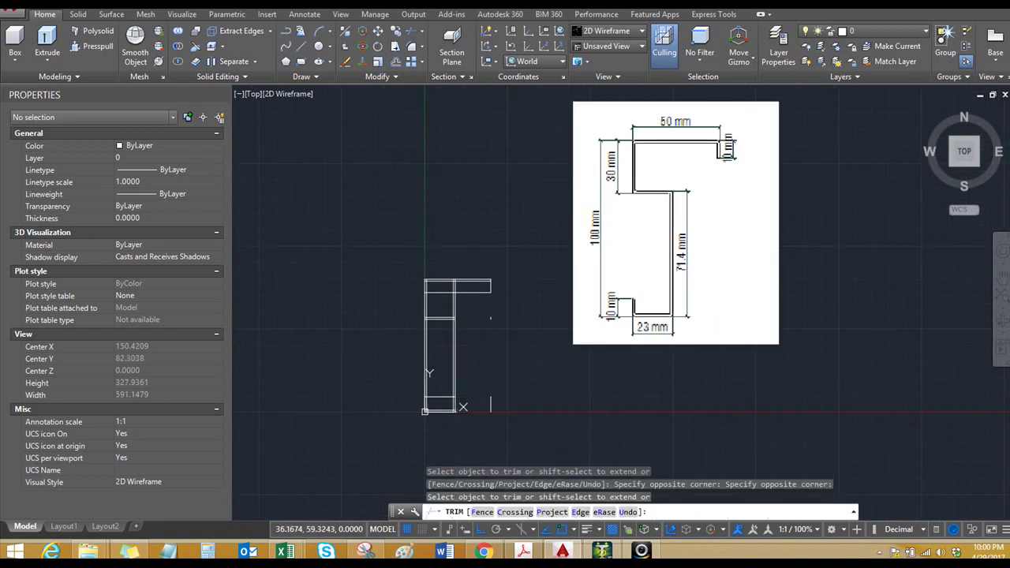
- Erase the leftover vertical pieces of the right edge below the upper lip and redraw the view
{"action": "middle_click_drag", "start_coordinate": [470, 313], "coordinate": [470, 307]}
{"action": "left_click_drag", "start_coordinate": [470, 307], "coordinate": [529, 428]}
{"action": "type", "text": "e"}
{"action": "key", "text": "Return"}
{"action": "type", "text": "r"}
{"action": "key", "text": "Return"}
{"action": "scroll", "coordinate": [433, 274], "scroll_direction": "up", "scroll_amount": 2}
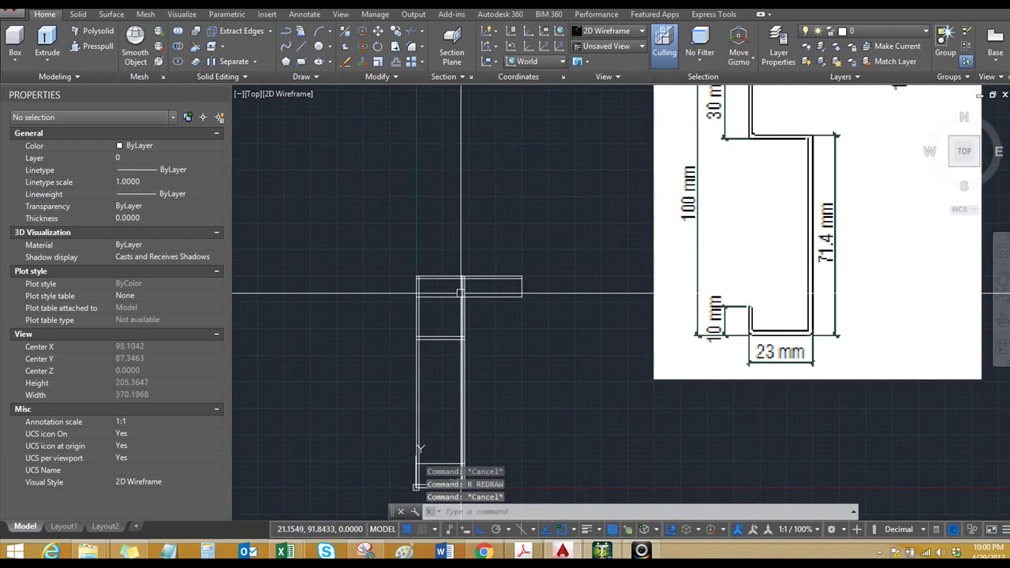
- Offset the upper lip's outer vertical line 1.35 inward to give the lip its thickness
{"action": "type", "text": "o"}
{"action": "key", "text": "Return"}
{"action": "scroll", "coordinate": [511, 296], "scroll_direction": "up", "scroll_amount": 2}
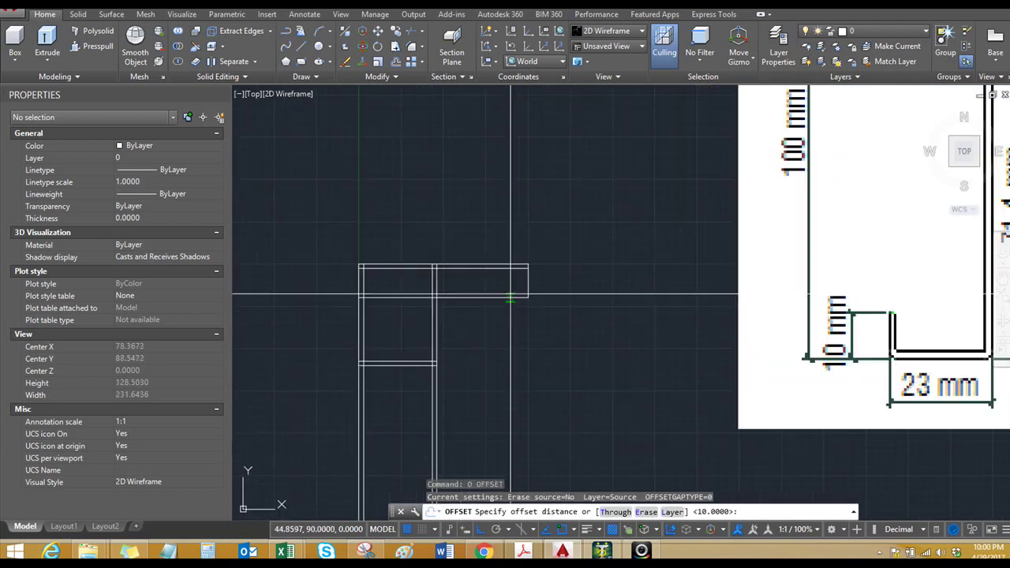
{"action": "type", "text": "1.35"}
{"action": "key", "text": "Return"}
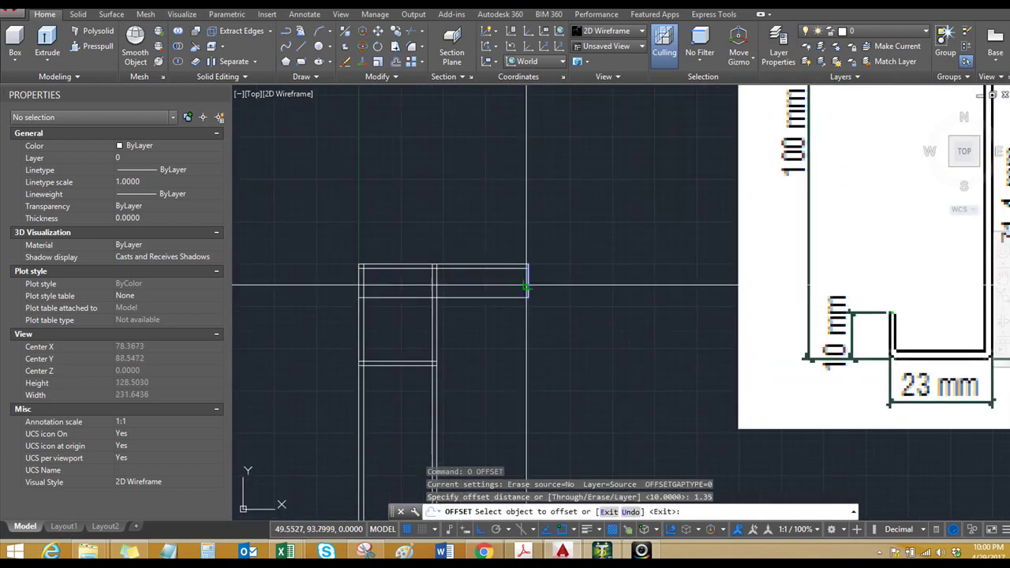
{"action": "left_click", "coordinate": [526, 287]}
{"action": "left_click", "coordinate": [514, 281]}
{"action": "scroll", "coordinate": [423, 277], "scroll_direction": "down", "scroll_amount": 2}
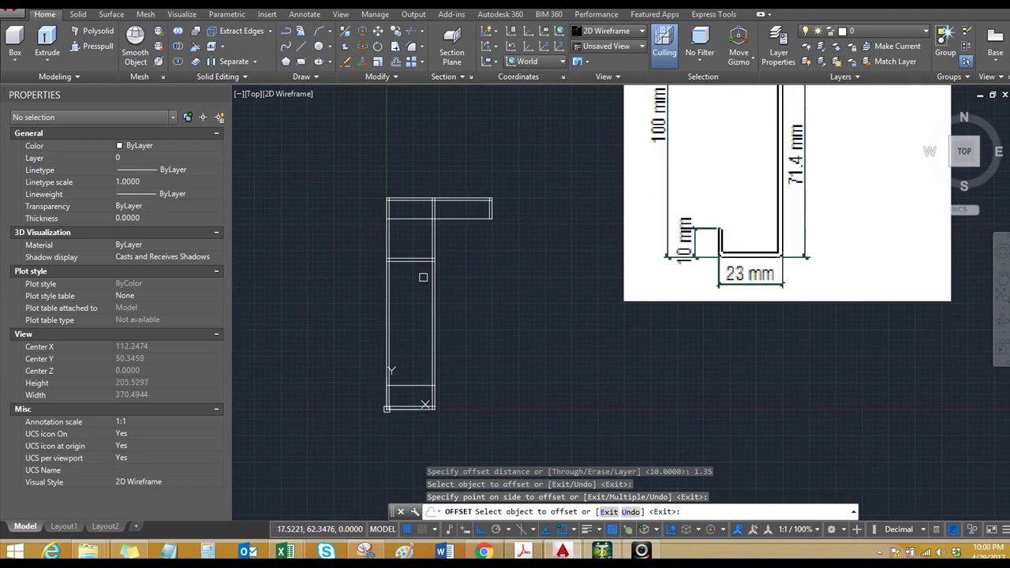
{"action": "scroll", "coordinate": [392, 426], "scroll_direction": "up", "scroll_amount": 2}
{"action": "scroll", "coordinate": [387, 362], "scroll_direction": "down", "scroll_amount": 2}
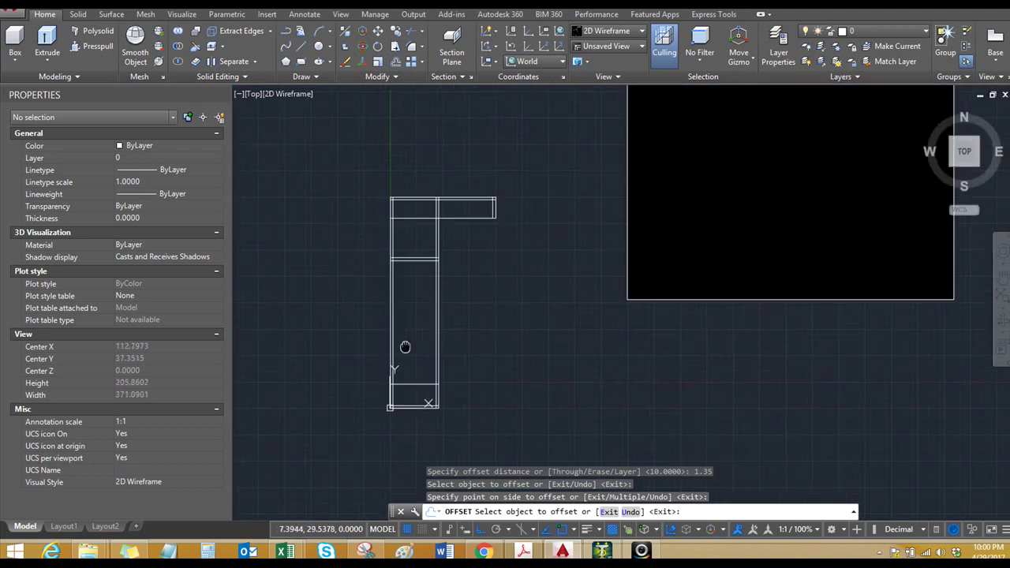
- Trim the left lines between middle flange and lower lip, the web above the middle flange, and the upper 10-unit helper line
{"action": "key", "text": "Escape"}
{"action": "type", "text": "tr"}
{"action": "key", "text": "Return"}
{"action": "key", "text": "Return"}
{"action": "left_click", "coordinate": [414, 303]}
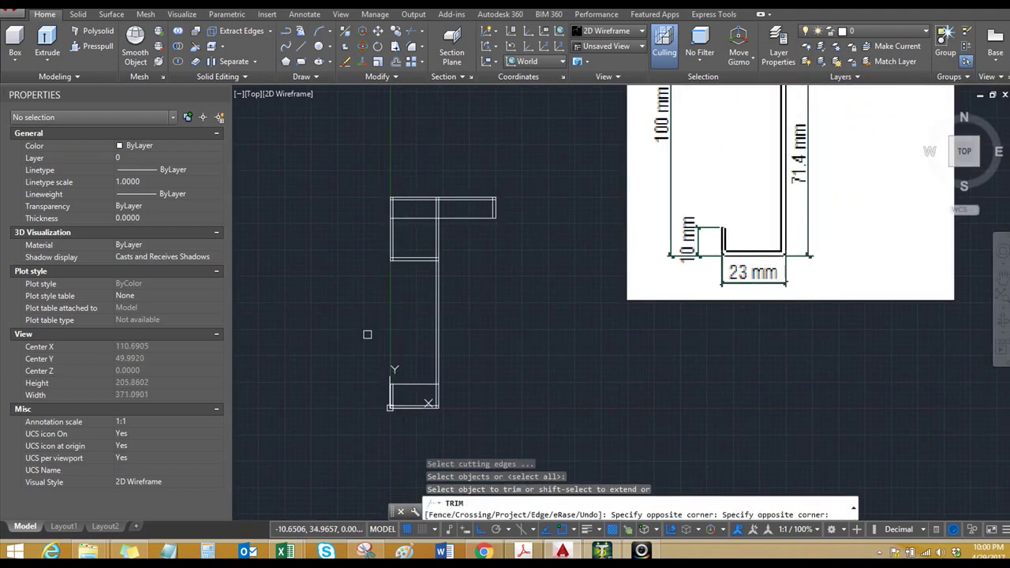
{"action": "left_click", "coordinate": [385, 337]}
{"action": "left_click", "coordinate": [448, 243]}
{"action": "left_click", "coordinate": [430, 213]}
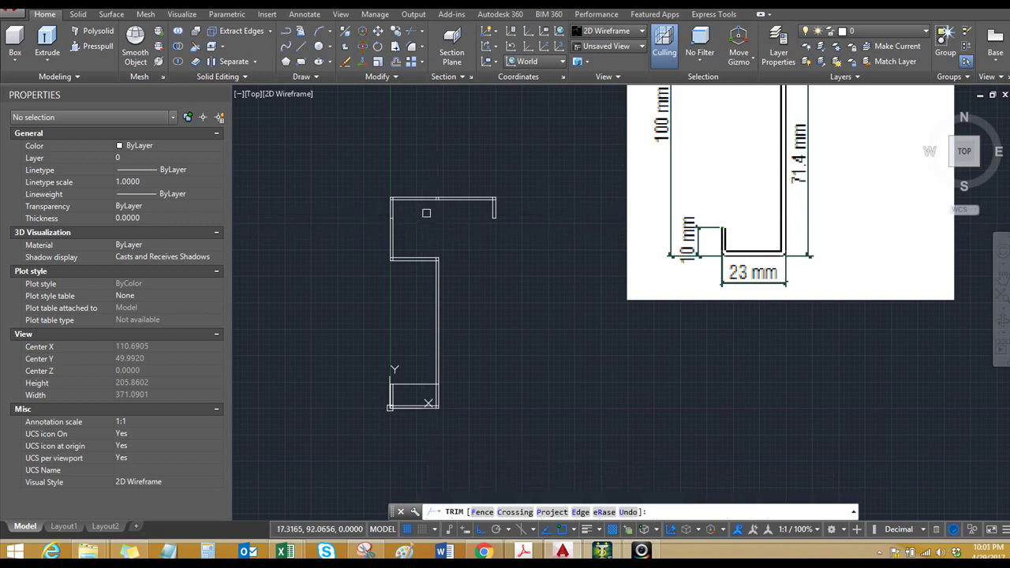
{"action": "key", "text": "Escape"}
- Erase the short leftover pieces inside the top flange and inside the upper left wall
{"action": "left_click", "coordinate": [427, 180]}
{"action": "left_click", "coordinate": [450, 216]}
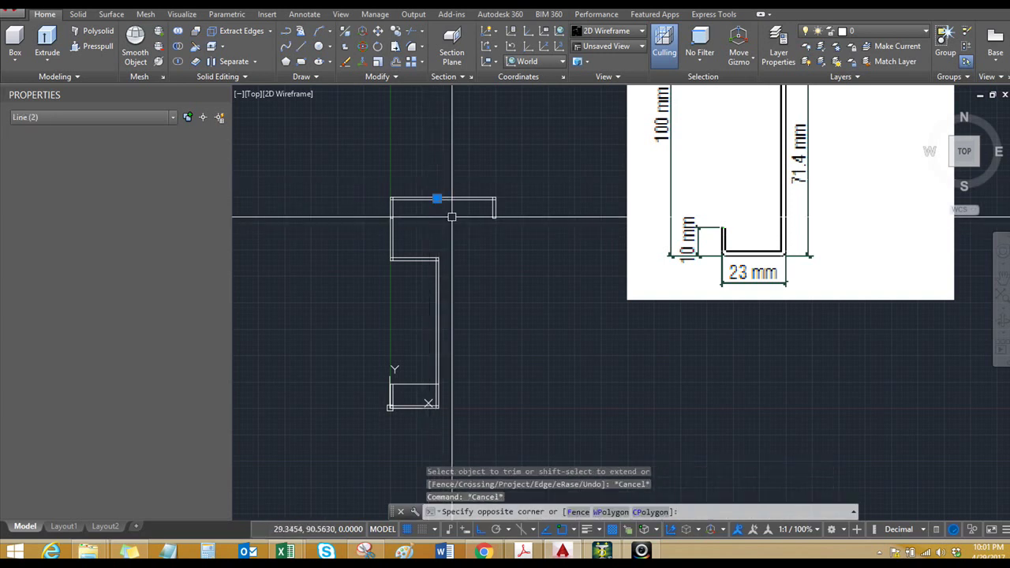
{"action": "type", "text": "e"}
{"action": "key", "text": "Return"}
{"action": "key", "text": "Escape"}
{"action": "left_click", "coordinate": [351, 201]}
{"action": "left_click", "coordinate": [399, 221]}
{"action": "type", "text": "e"}
{"action": "key", "text": "Return"}
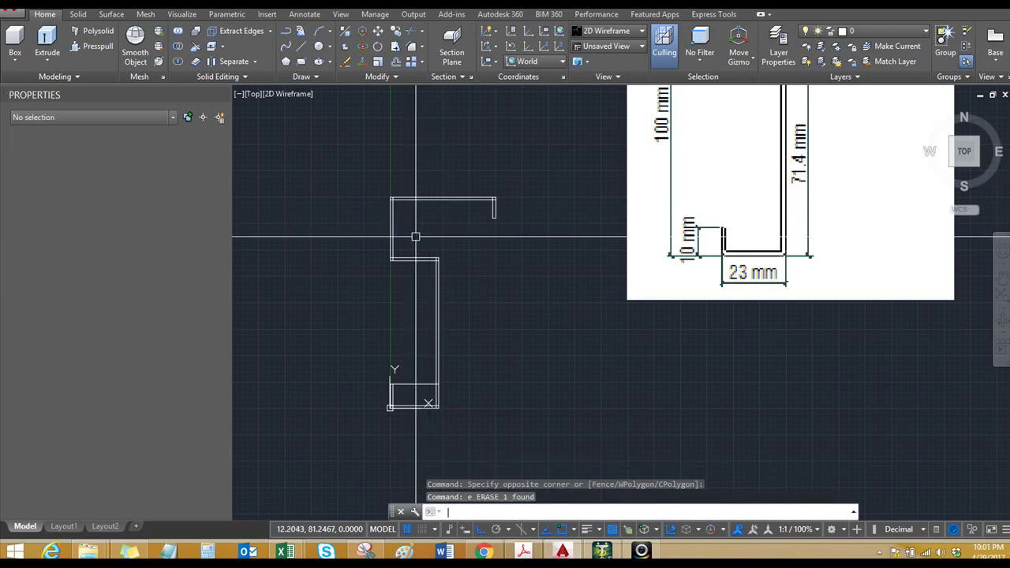
{"action": "key", "text": "Escape"}
{"action": "key", "text": "Escape"}
{"action": "type", "text": "rec"}
{"action": "key", "text": "Return"}
{"action": "key", "text": "Escape"}
- Trim the lower helper line between the bottom lip and the web and erase its leftover piece
{"action": "type", "text": "tr"}
{"action": "key", "text": "Return"}
{"action": "key", "text": "Return"}
{"action": "key", "text": "Escape"}
{"action": "key", "text": "Escape"}
{"action": "left_click", "coordinate": [413, 372]}
{"action": "left_click", "coordinate": [442, 388]}
{"action": "type", "text": "e"}
{"action": "key", "text": "Return"}
{"action": "key", "text": "Escape"}
{"action": "type", "text": "r"}
{"action": "key", "text": "Return"}
{"action": "type", "text": "r"}
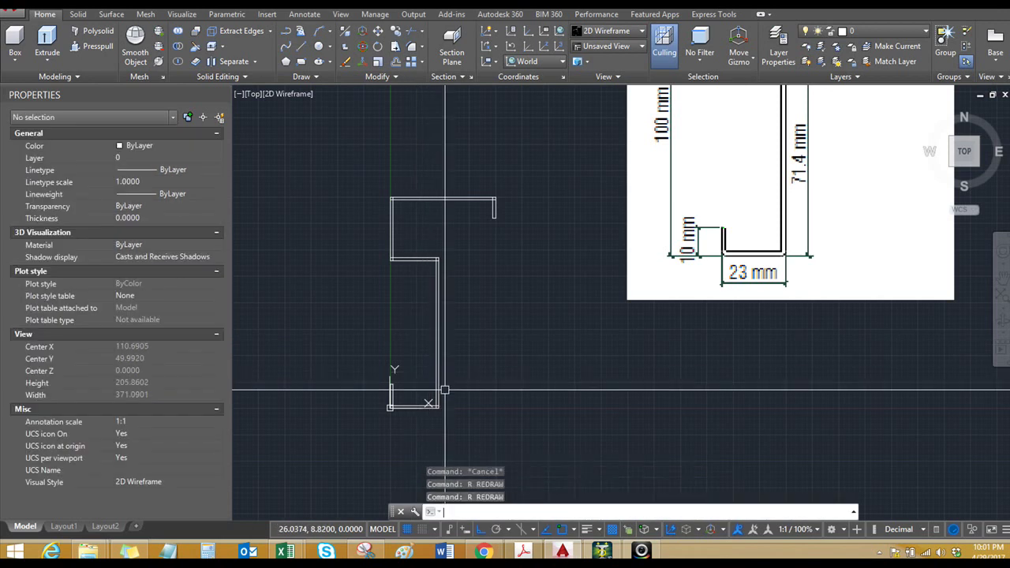
{"action": "key", "text": "ctrl+s"}
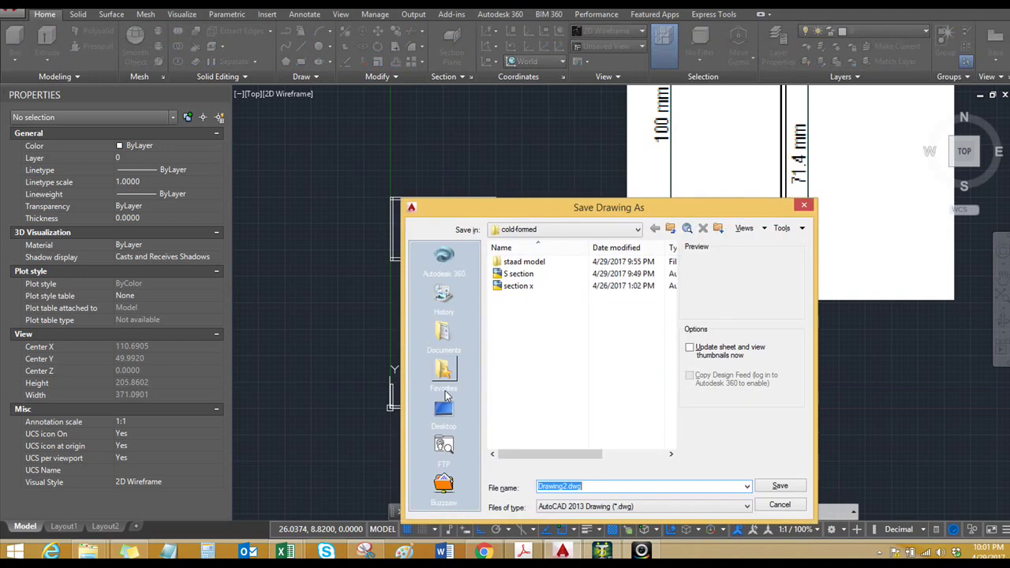
{"action": "key", "text": "Escape"}
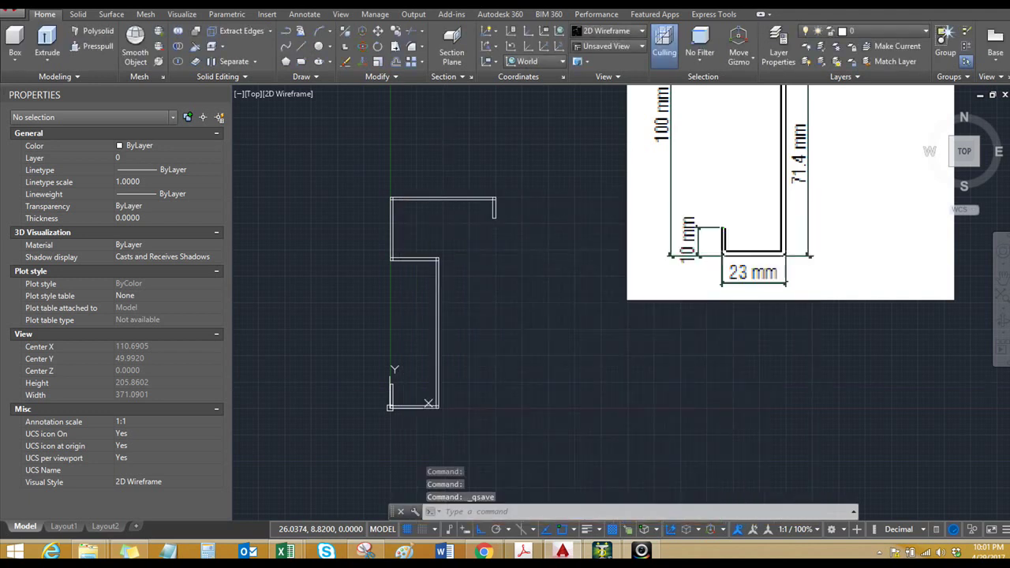
{"action": "mouse_move", "coordinate": [368, 305]}
{"action": "middle_mouse_down"}
{"action": "mouse_move", "coordinate": [327, 309]}
{"action": "mouse_move", "coordinate": [304, 334]}
{"action": "middle_mouse_up"}
{"action": "type", "text": "r"}
{"action": "key", "text": "Return"}
{"action": "key", "text": "Escape"}
{"action": "key", "text": "ctrl+s"}
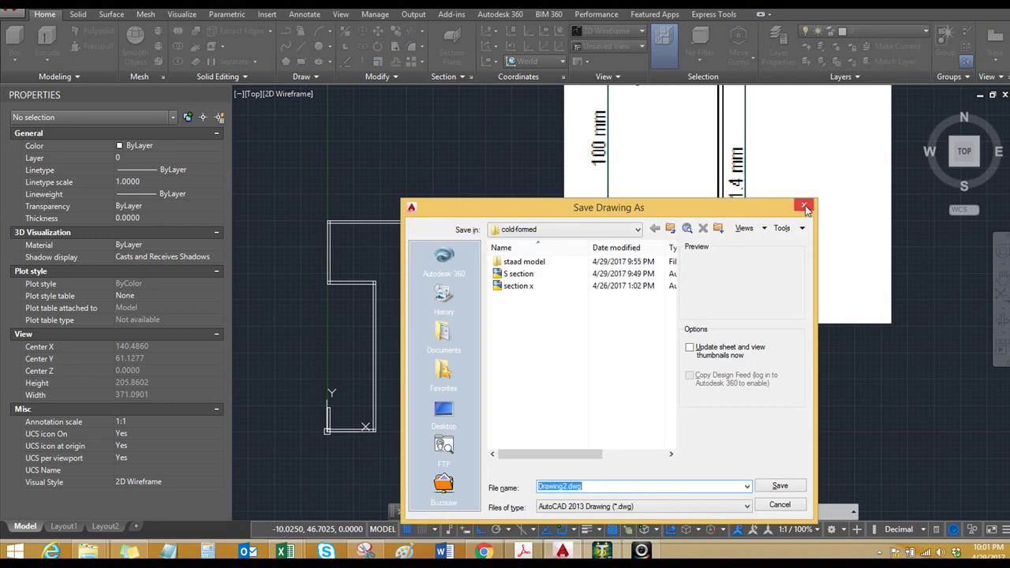
{"action": "left_click_drag", "start_coordinate": [597, 213], "coordinate": [416, 168]}
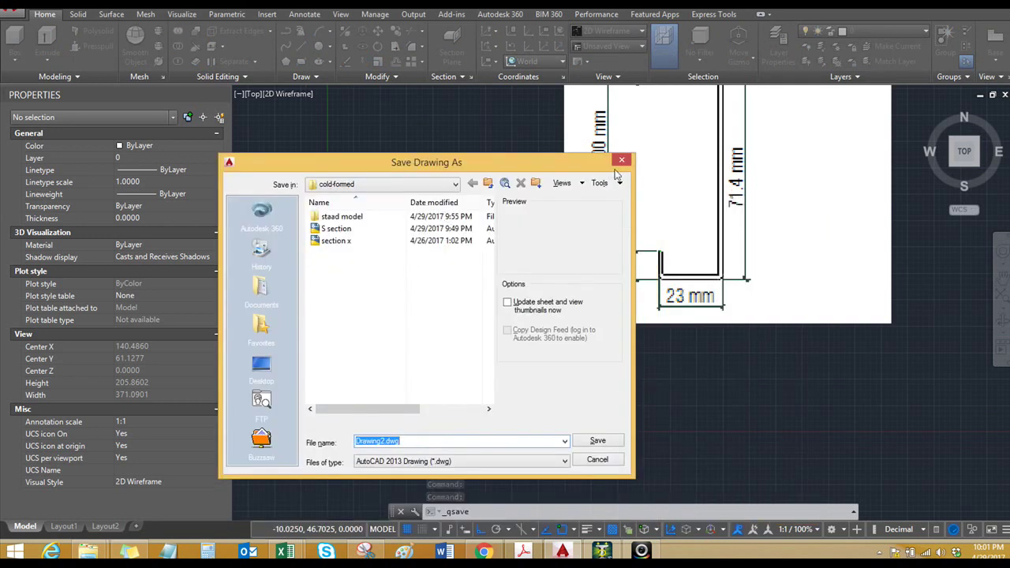
{"action": "left_click", "coordinate": [623, 162]}
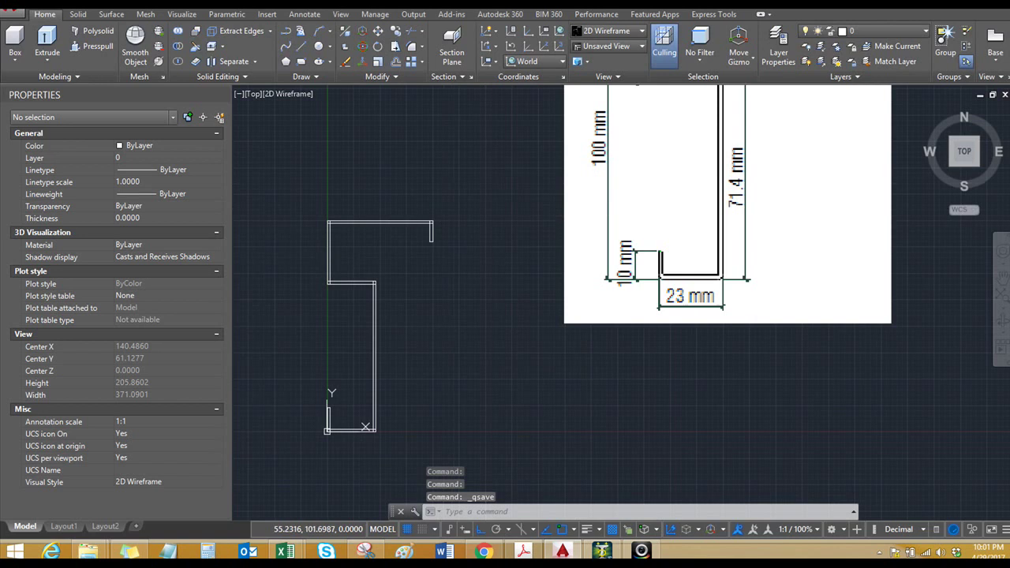
- Save the drawing in the cold-formed folder under the file name "S cold formed"
{"action": "key", "text": "ctrl+s"}
{"action": "left_click_drag", "start_coordinate": [500, 210], "coordinate": [515, 141]}
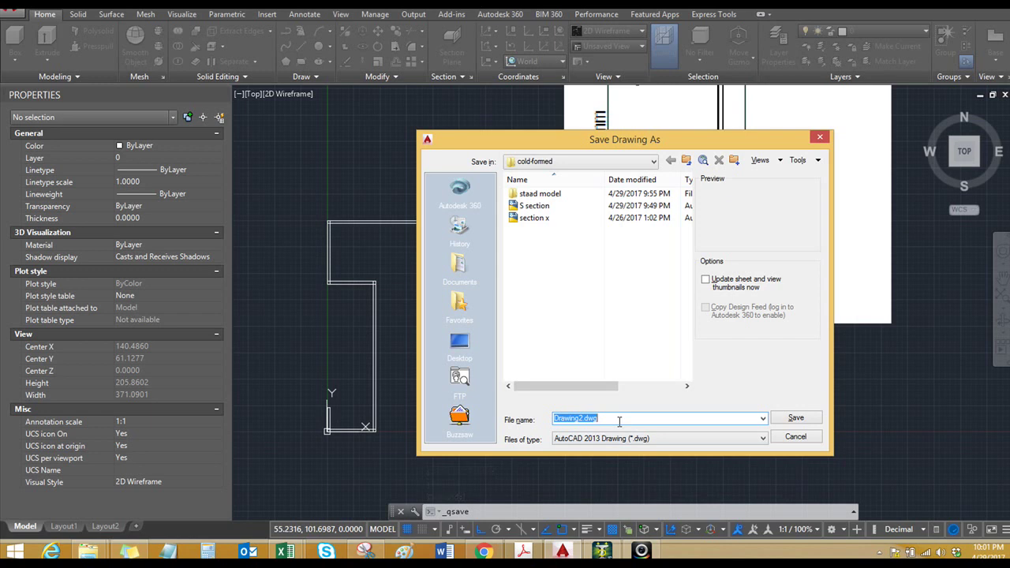
{"action": "type", "text": "S cold formed"}
{"action": "left_click", "coordinate": [822, 424]}
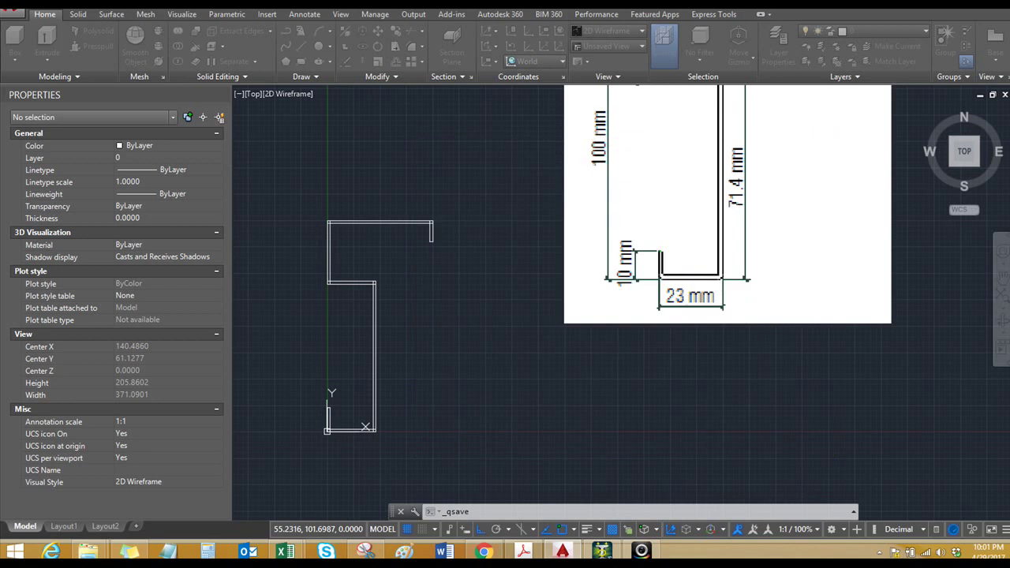
- Fillet the inner lines with zero radius at both lower corners, where the bottom flange meets the lip and the web
{"action": "scroll", "coordinate": [301, 364], "scroll_direction": "up", "scroll_amount": 4}
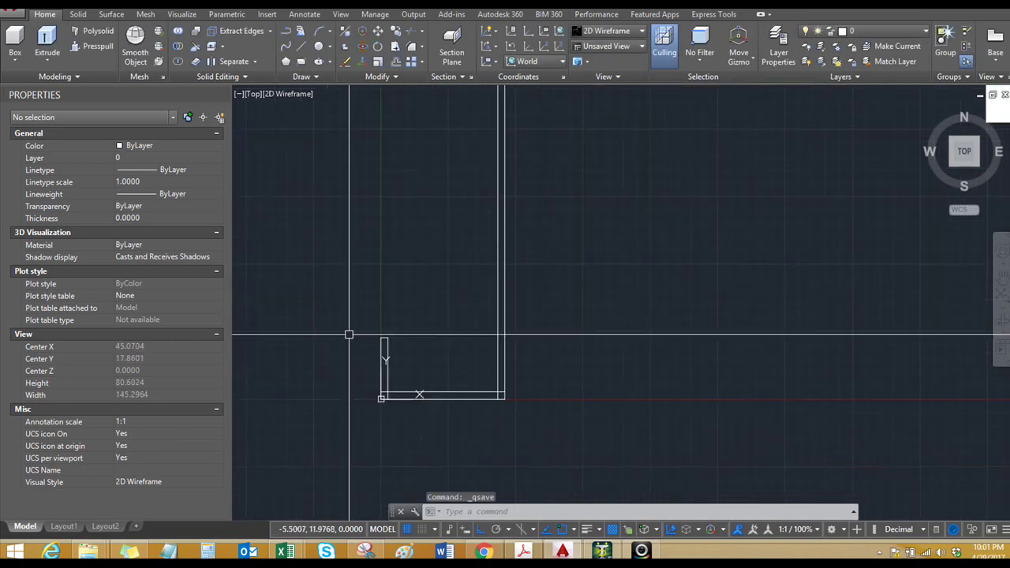
{"action": "scroll", "coordinate": [388, 356], "scroll_direction": "up", "scroll_amount": 2}
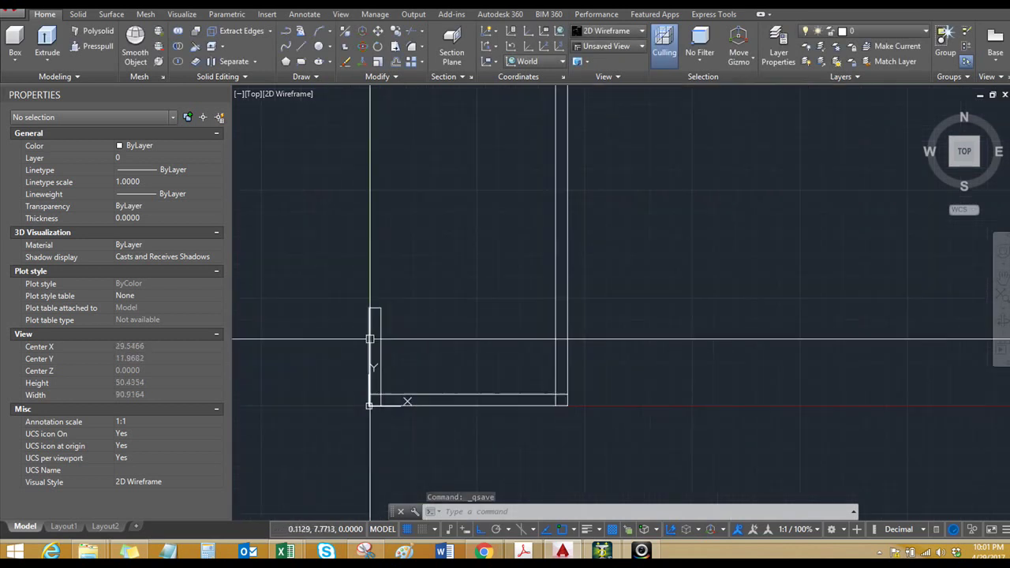
{"action": "type", "text": "f"}
{"action": "key", "text": "Return"}
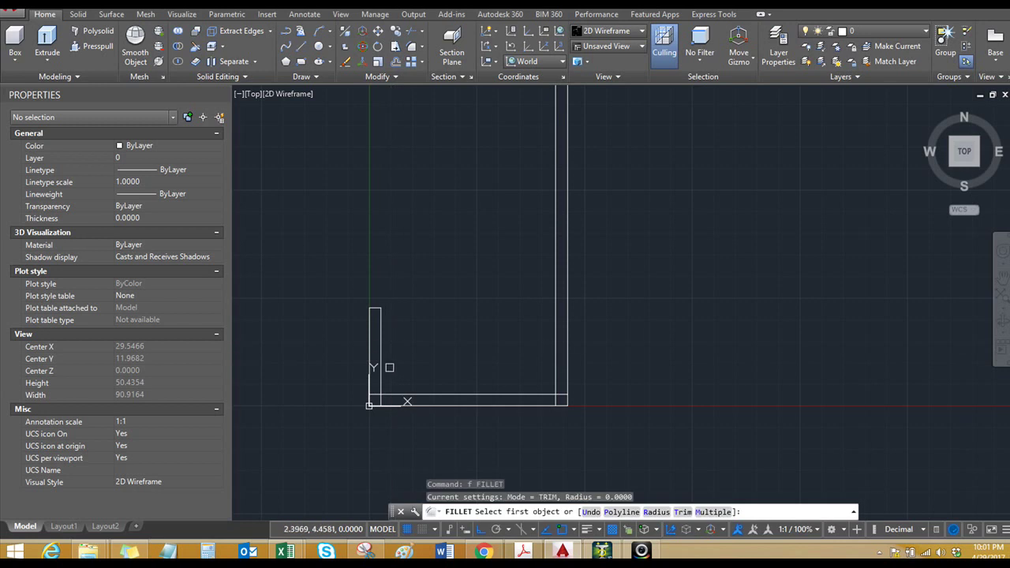
{"action": "left_click", "coordinate": [380, 371]}
{"action": "left_click", "coordinate": [394, 392]}
{"action": "key", "text": "Return"}
{"action": "left_click", "coordinate": [535, 393]}
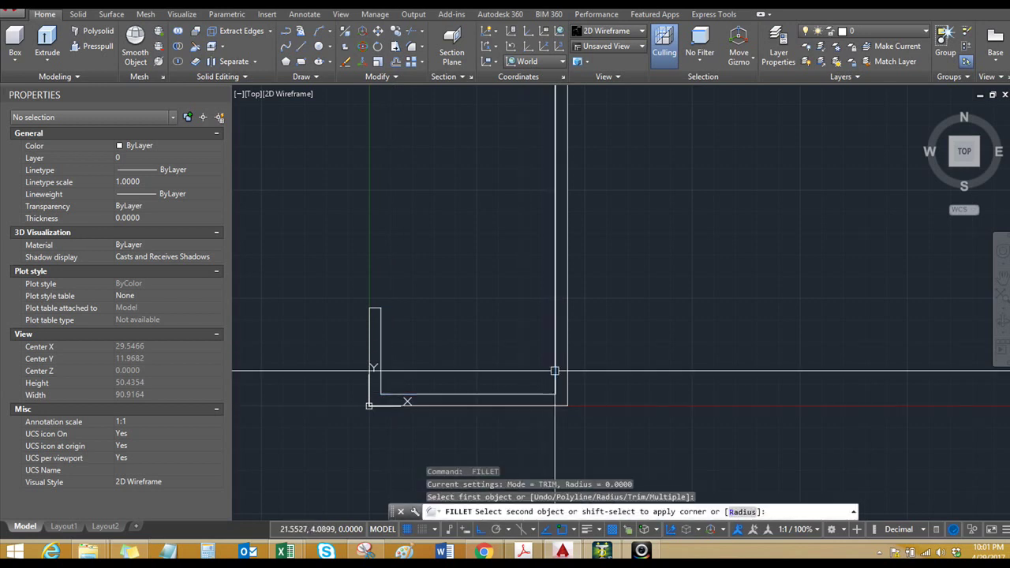
{"action": "left_click", "coordinate": [555, 370]}
- Fillet the middle flange's lines with zero radius to the web's inner line and the upper left wall's inner line
{"action": "key", "text": "Return"}
{"action": "scroll", "coordinate": [555, 369], "scroll_direction": "down", "scroll_amount": 5}
{"action": "scroll", "coordinate": [525, 151], "scroll_direction": "up", "scroll_amount": 5}
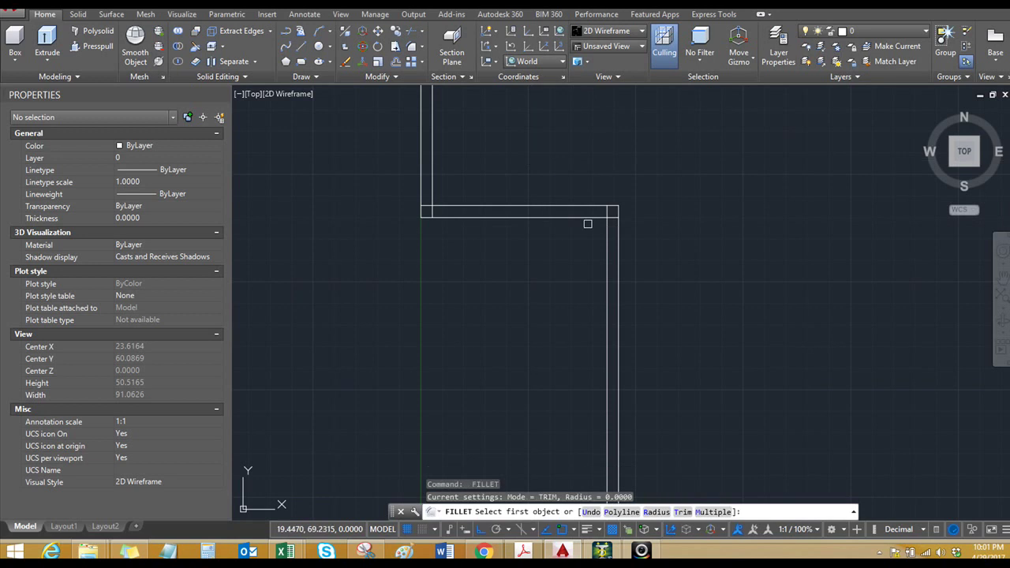
{"action": "left_click", "coordinate": [588, 220]}
{"action": "left_click", "coordinate": [604, 226]}
{"action": "key", "text": "Return"}
{"action": "left_click", "coordinate": [446, 206]}
{"action": "left_click", "coordinate": [433, 194]}
- Fillet the top flange's inner line with zero radius to the upper left wall's inner line and the upper lip's inner line
{"action": "key", "text": "Return"}
{"action": "scroll", "coordinate": [486, 288], "scroll_direction": "down", "scroll_amount": 5}
{"action": "scroll", "coordinate": [451, 184], "scroll_direction": "up", "scroll_amount": 5}
{"action": "left_click", "coordinate": [424, 159]}
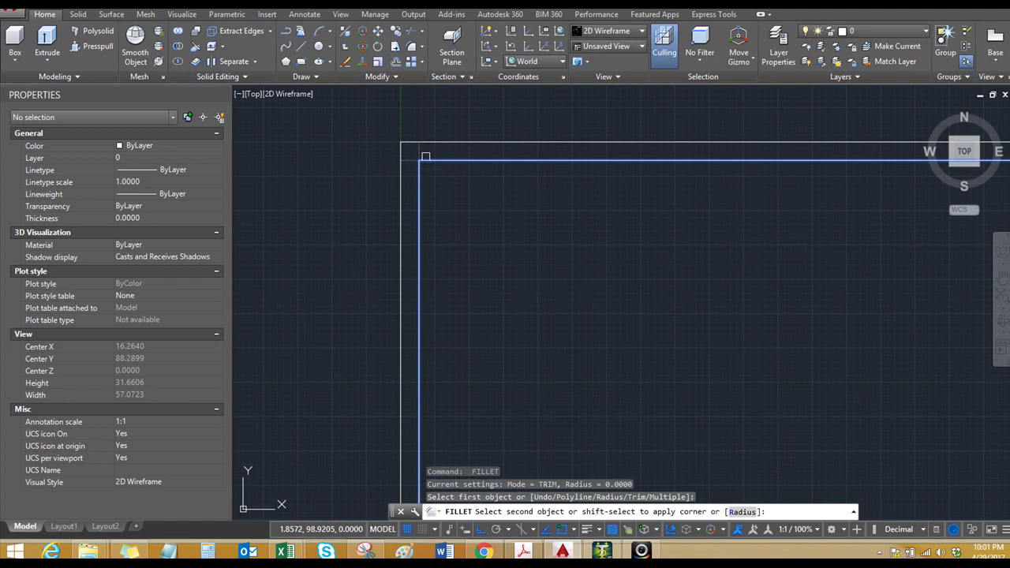
{"action": "left_click", "coordinate": [418, 169]}
{"action": "scroll", "coordinate": [422, 164], "scroll_direction": "down", "scroll_amount": 4}
{"action": "scroll", "coordinate": [670, 171], "scroll_direction": "up", "scroll_amount": 2}
{"action": "key", "text": "Return"}
{"action": "left_click", "coordinate": [698, 186]}
{"action": "left_click", "coordinate": [690, 184]}
{"action": "scroll", "coordinate": [602, 142], "scroll_direction": "down", "scroll_amount": 6}
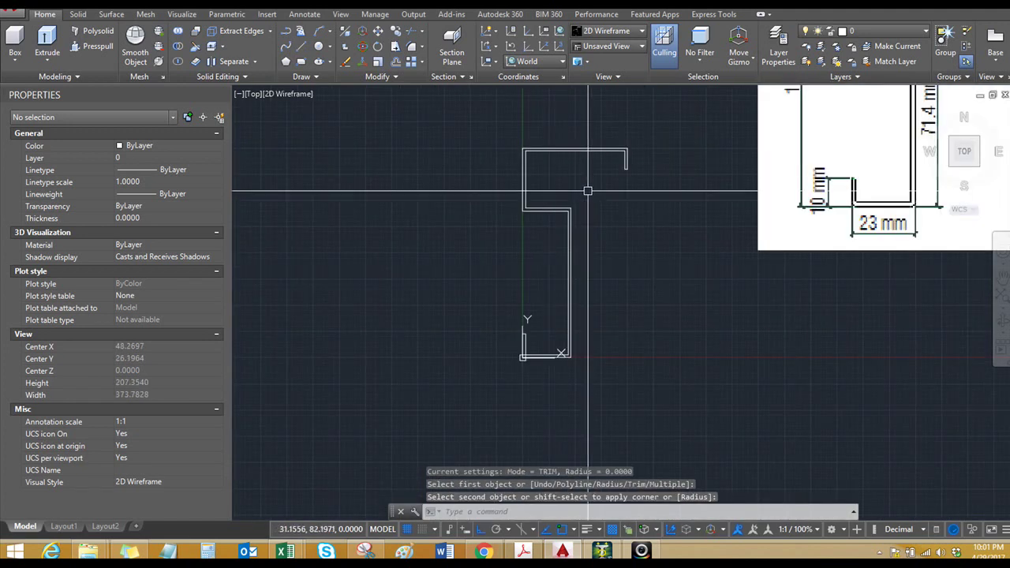
- Regenerate the drawing display and clear any active command
{"action": "scroll", "coordinate": [544, 354], "scroll_direction": "up", "scroll_amount": 5}
{"action": "scroll", "coordinate": [534, 307], "scroll_direction": "down", "scroll_amount": 3}
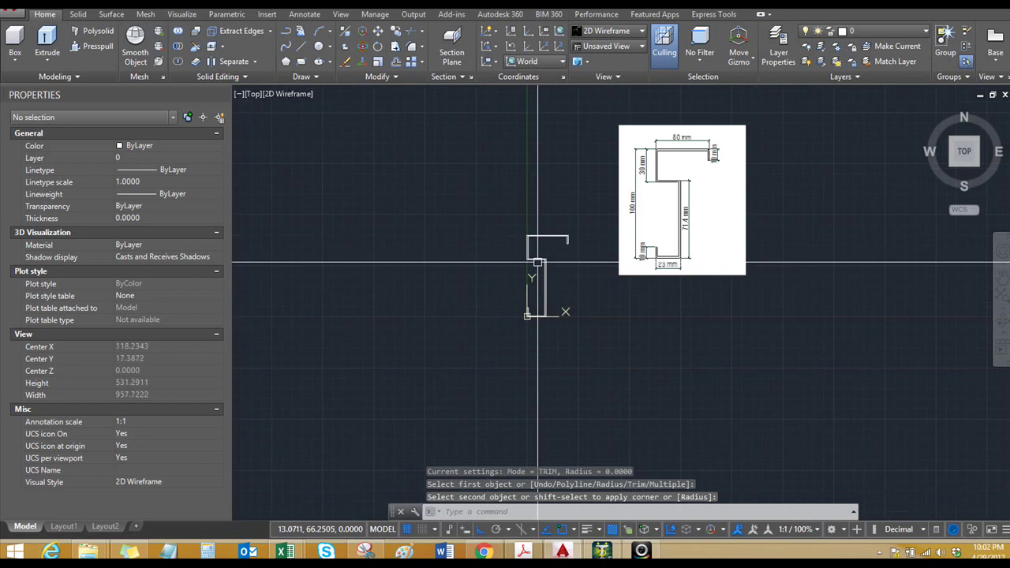
{"action": "key", "text": "Escape"}
{"action": "type", "text": "re"}
{"action": "key", "text": "Return"}
{"action": "middle_click_drag", "start_coordinate": [468, 298], "coordinate": [361, 340]}
{"action": "key", "text": "Escape"}
{"action": "key", "text": "Escape"}
{"action": "scroll", "coordinate": [389, 313], "scroll_direction": "up", "scroll_amount": 2}
{"action": "scroll", "coordinate": [416, 248], "scroll_direction": "up", "scroll_amount": 4}
{"action": "key", "text": "Escape"}
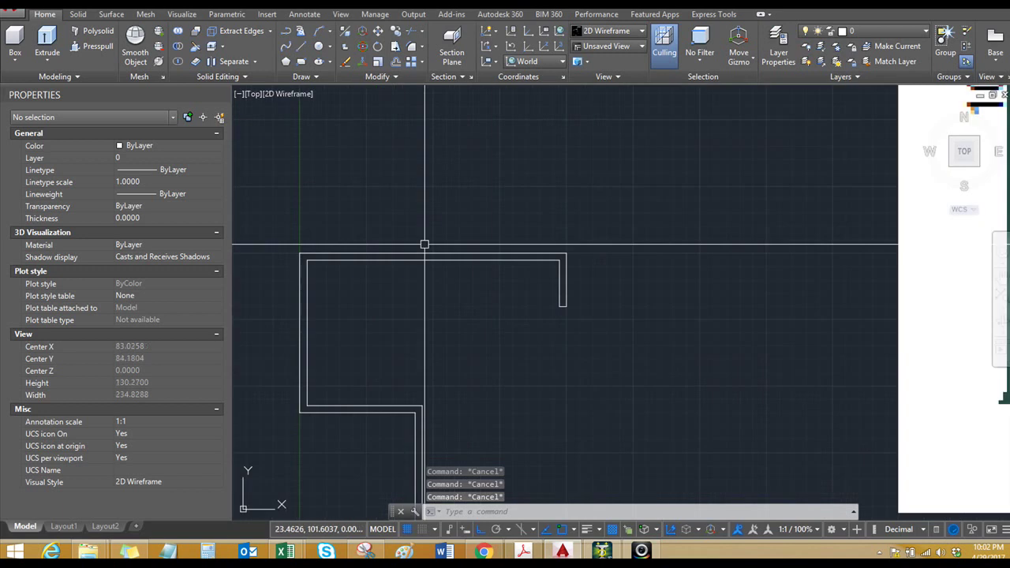
- Examine the lengths of the outer top flange, upper left wall and bottom flange lines against the dimensioned reference image
{"action": "left_click", "coordinate": [416, 251]}
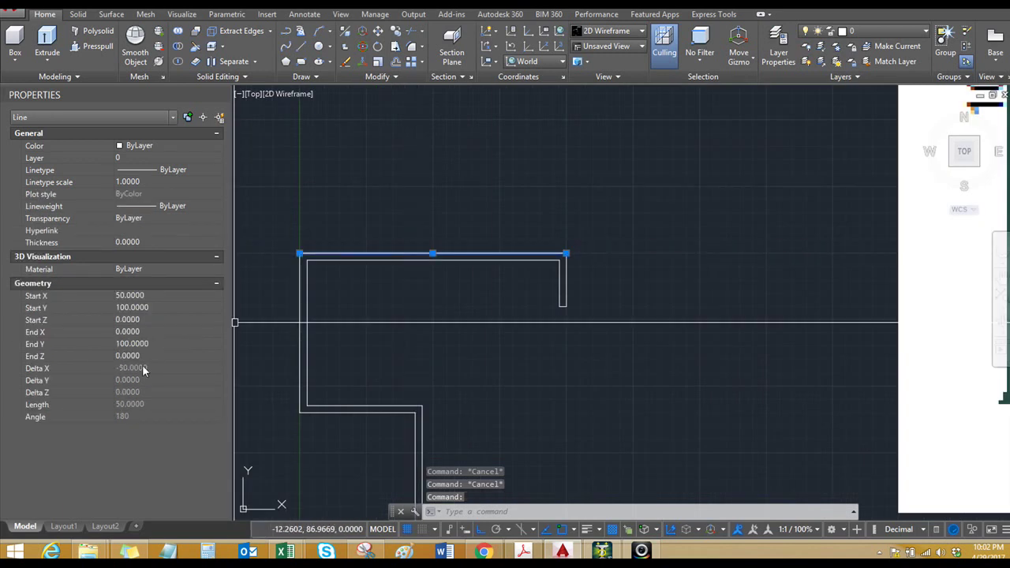
{"action": "scroll", "coordinate": [250, 398], "scroll_direction": "down", "scroll_amount": 4}
{"action": "scroll", "coordinate": [433, 265], "scroll_direction": "down", "scroll_amount": 3}
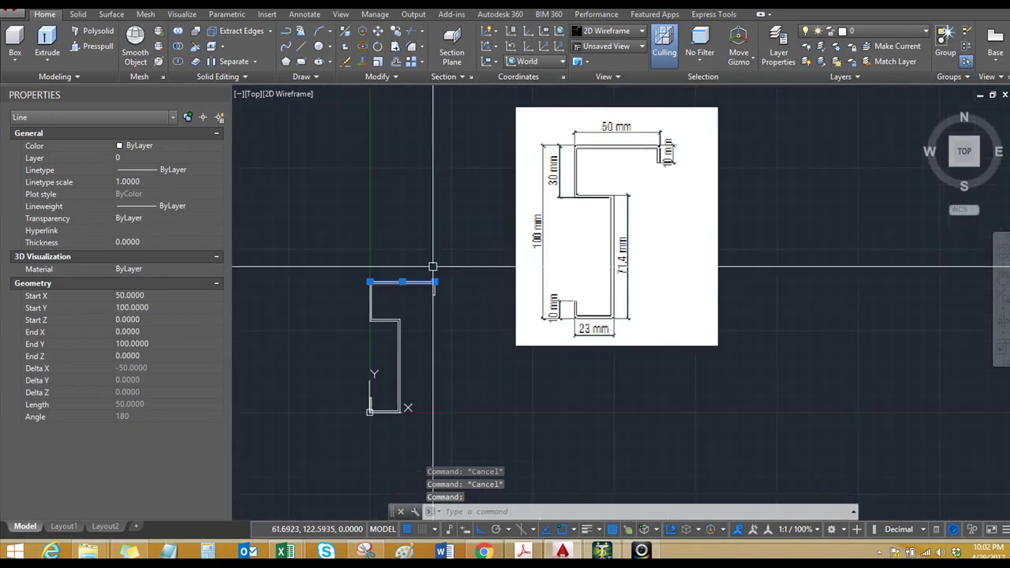
{"action": "scroll", "coordinate": [352, 295], "scroll_direction": "up", "scroll_amount": 7}
{"action": "key", "text": "Escape"}
{"action": "left_click", "coordinate": [372, 276]}
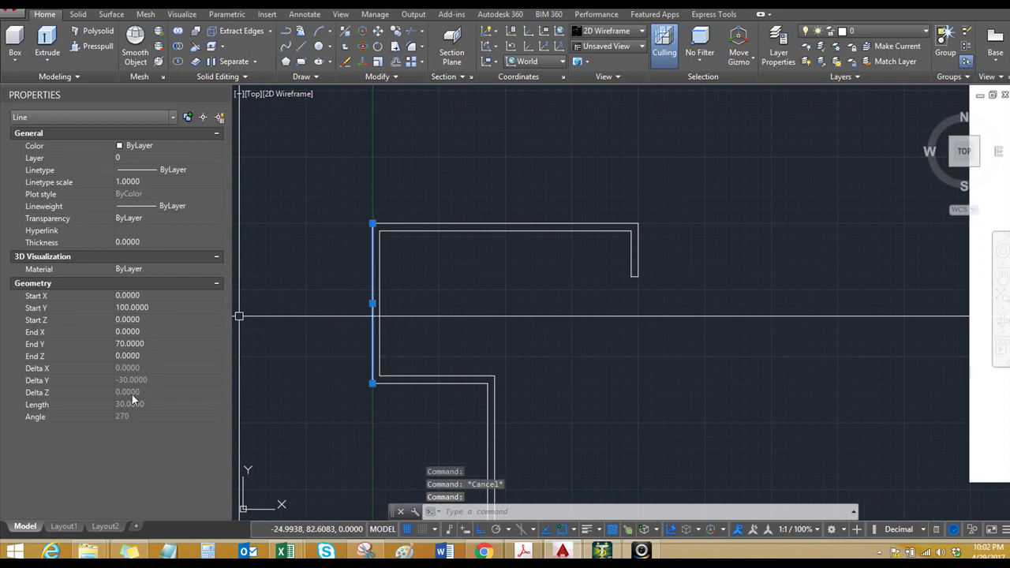
{"action": "scroll", "coordinate": [474, 346], "scroll_direction": "down", "scroll_amount": 4}
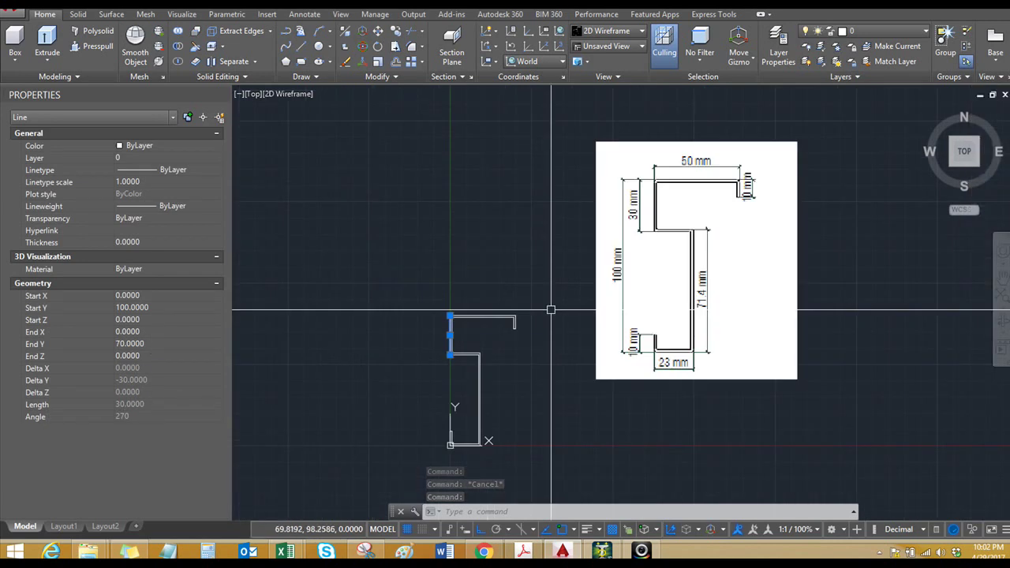
{"action": "middle_click_drag", "start_coordinate": [541, 367], "coordinate": [543, 315]}
{"action": "scroll", "coordinate": [511, 279], "scroll_direction": "up", "scroll_amount": 2}
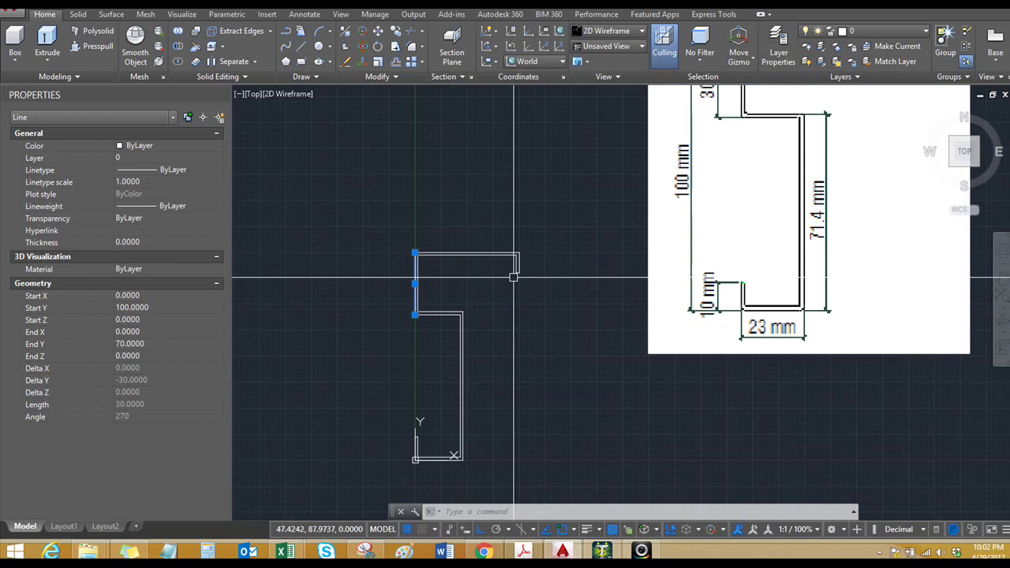
{"action": "scroll", "coordinate": [442, 438], "scroll_direction": "up", "scroll_amount": 4}
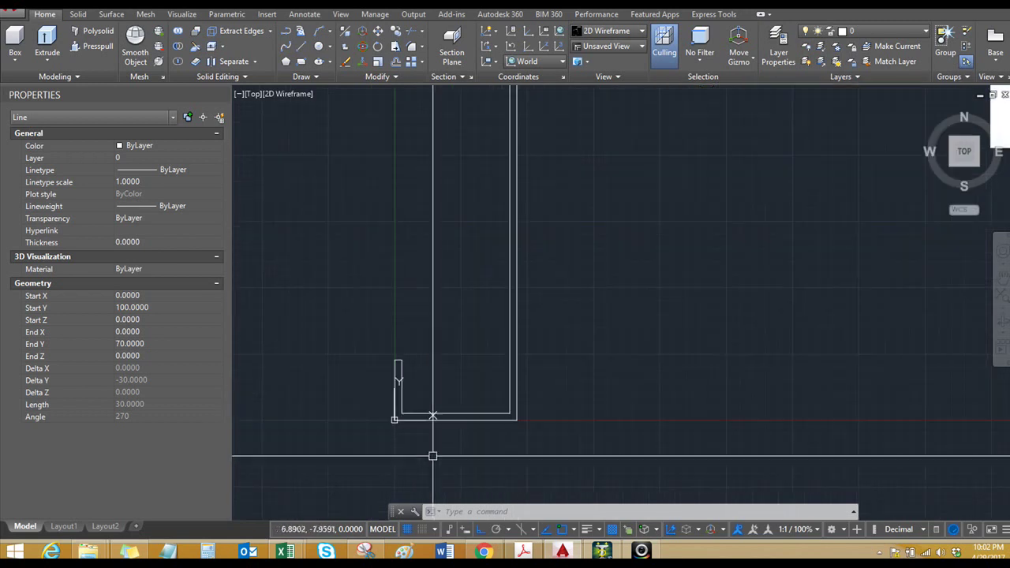
{"action": "key", "text": "Escape"}
{"action": "left_click", "coordinate": [442, 419]}
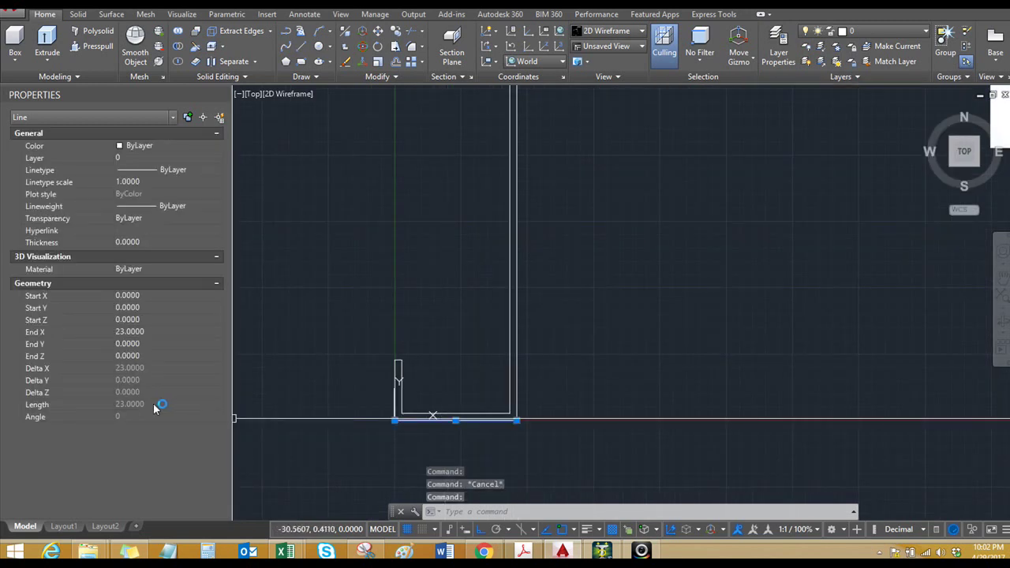
{"action": "scroll", "coordinate": [487, 374], "scroll_direction": "down", "scroll_amount": 5}
{"action": "key", "text": "Escape"}
- Regenerate and redraw the view of the completed S section
{"action": "type", "text": "r"}
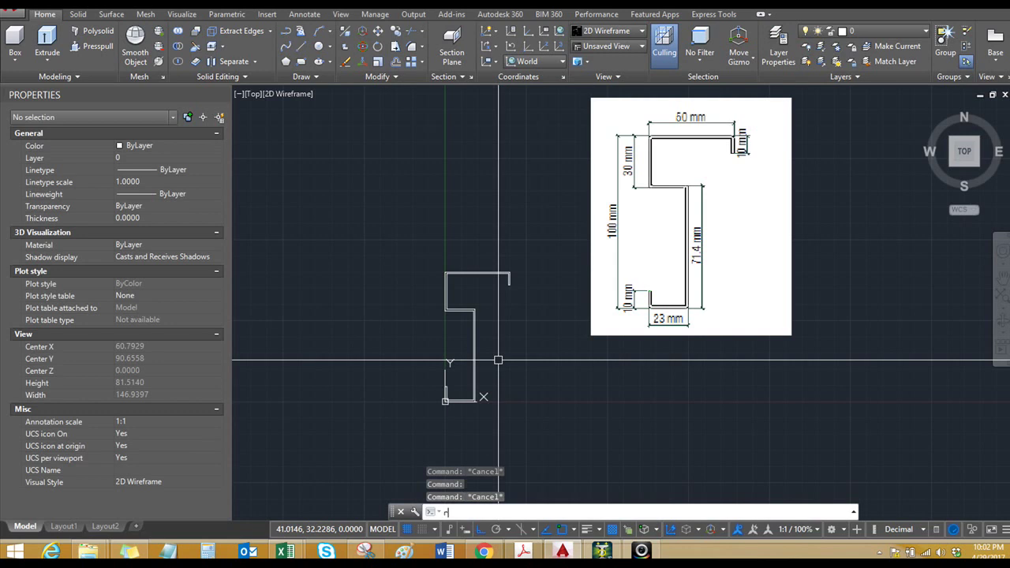
{"action": "type", "text": "e"}
{"action": "key", "text": "Return"}
{"action": "scroll", "coordinate": [413, 339], "scroll_direction": "up", "scroll_amount": 2}
{"action": "type", "text": "r"}
{"action": "key", "text": "Return"}
- Switch to STAAD.Pro, show the beam geometry page and close the Snap Node/Beam grid
{"action": "left_click", "coordinate": [601, 551]}
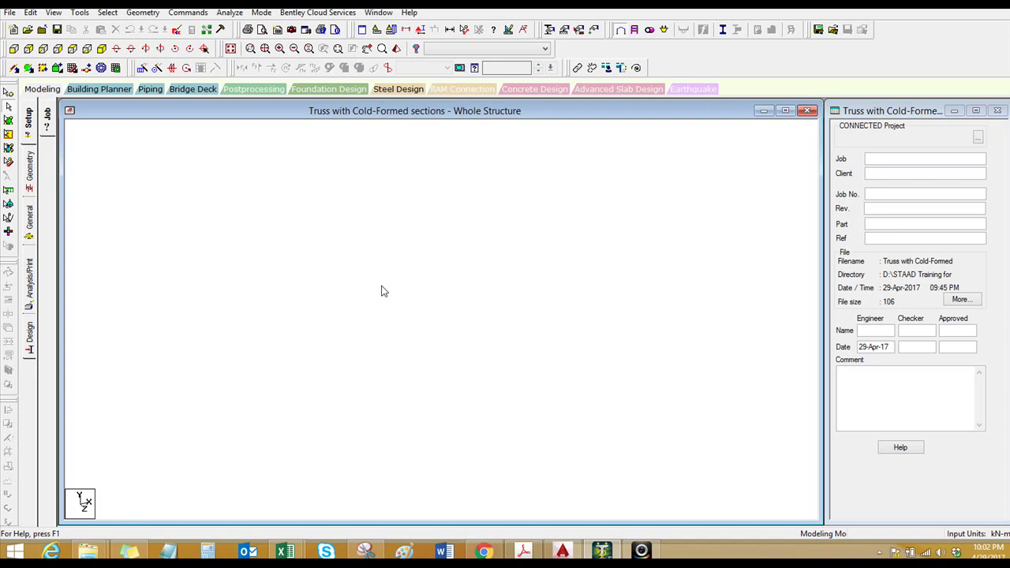
{"action": "left_click", "coordinate": [30, 228]}
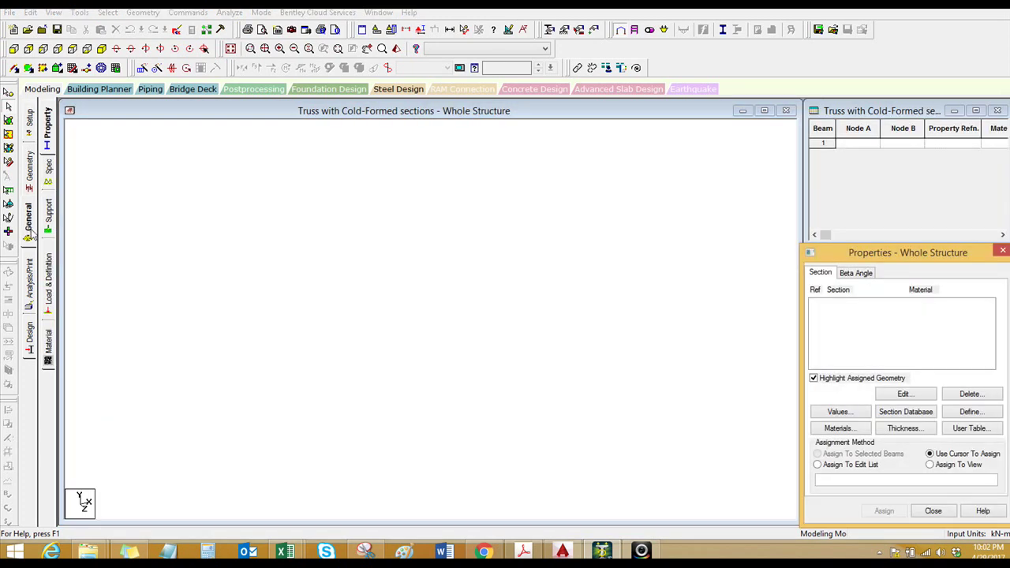
{"action": "left_click", "coordinate": [32, 170]}
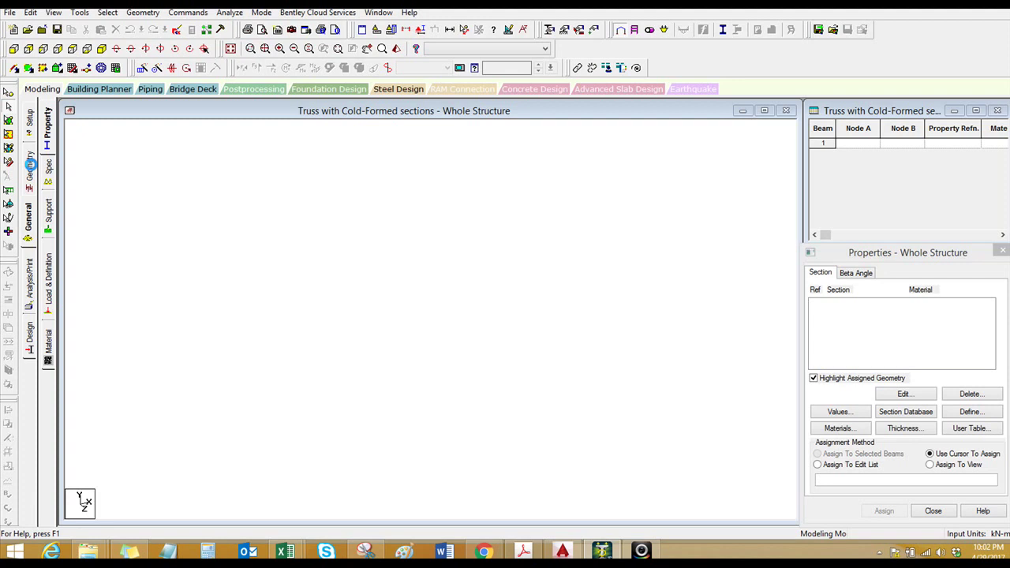
{"action": "left_click_drag", "start_coordinate": [897, 107], "coordinate": [659, 87]}
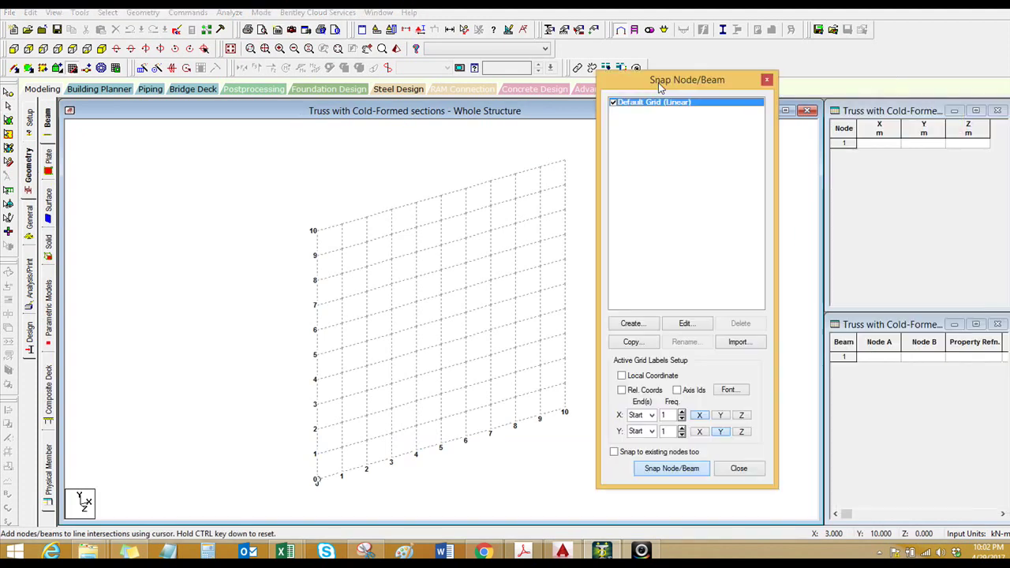
{"action": "left_click", "coordinate": [766, 82]}
- Create the first node at the origin (0, 0, 0) in the node table
{"action": "left_click", "coordinate": [883, 143]}
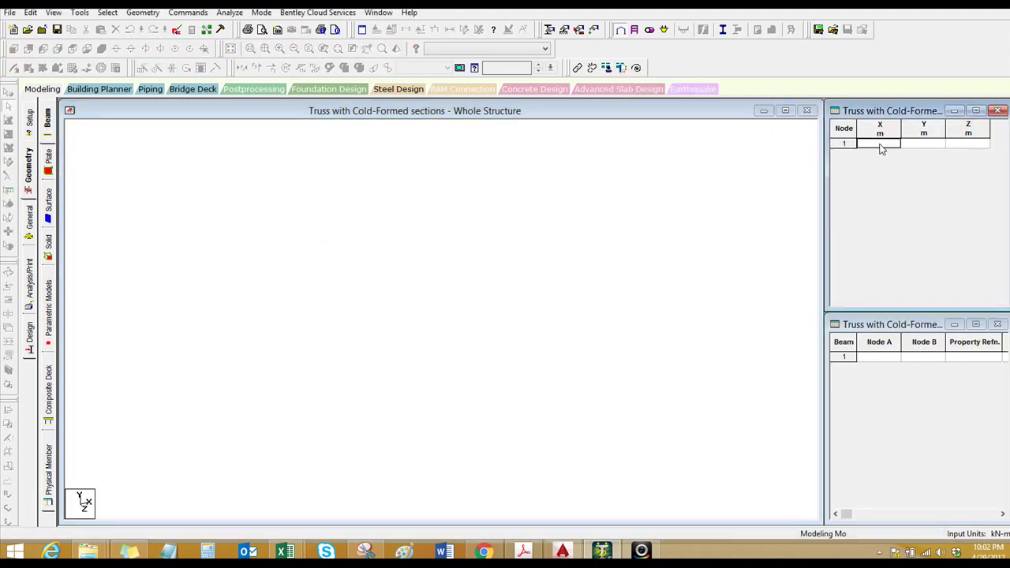
{"action": "key", "text": "Tab"}
{"action": "left_click", "coordinate": [542, 293]}
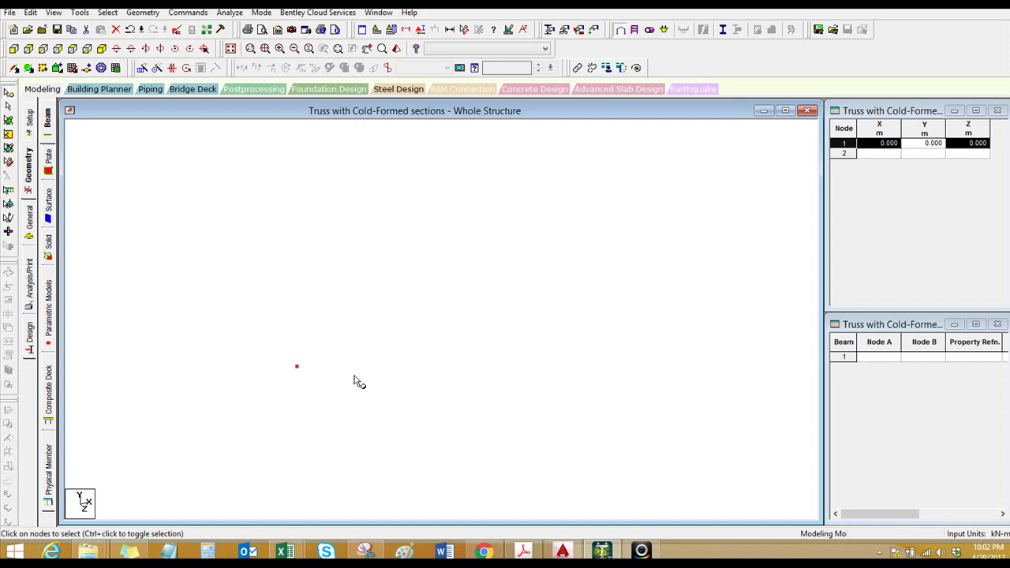
- Repeat the origin node once along X at 3 m spacing with linked steps to create the bottom chord beam
{"action": "left_click", "coordinate": [143, 13]}
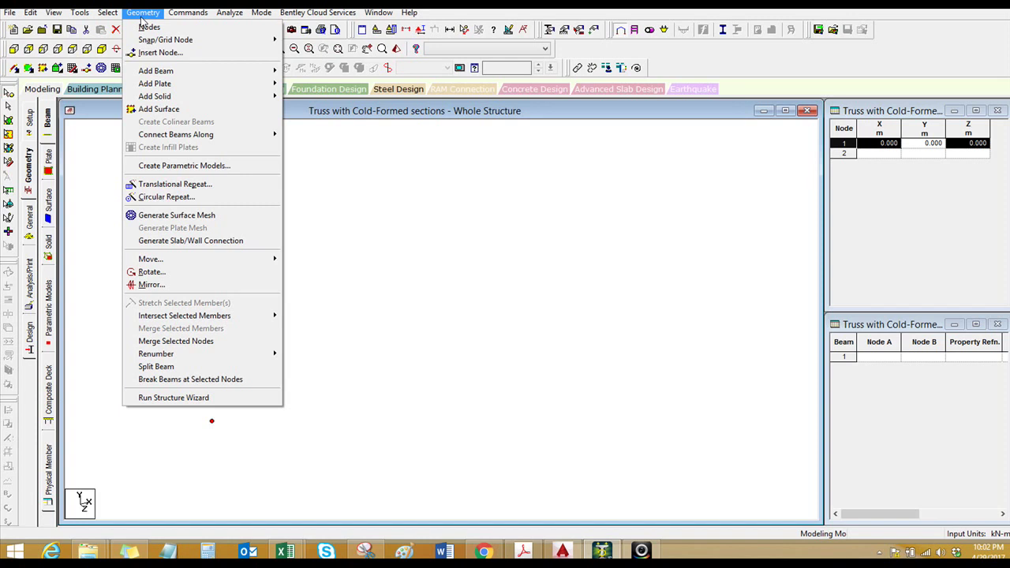
{"action": "left_click", "coordinate": [178, 183]}
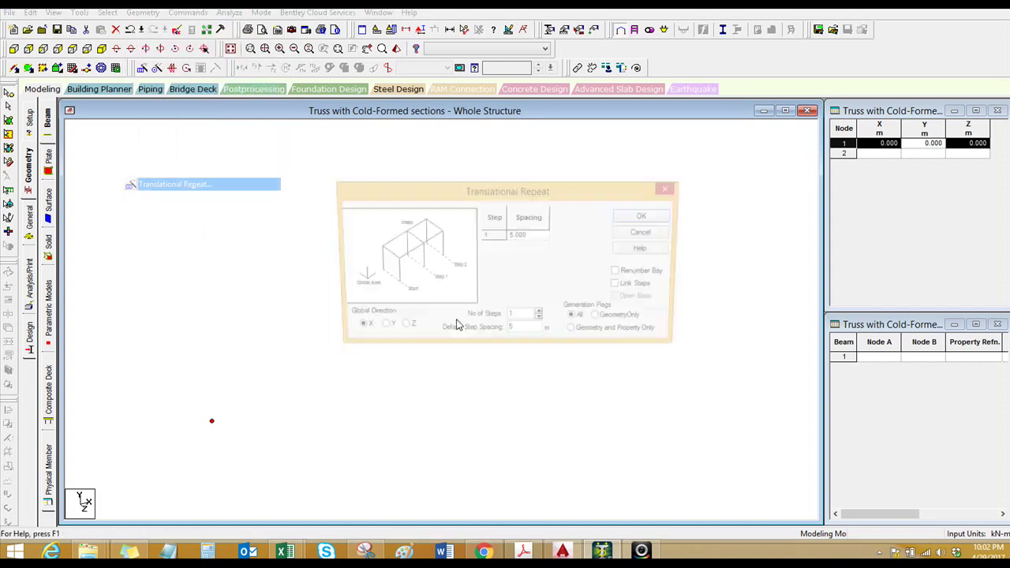
{"action": "left_click_drag", "start_coordinate": [521, 332], "coordinate": [498, 333]}
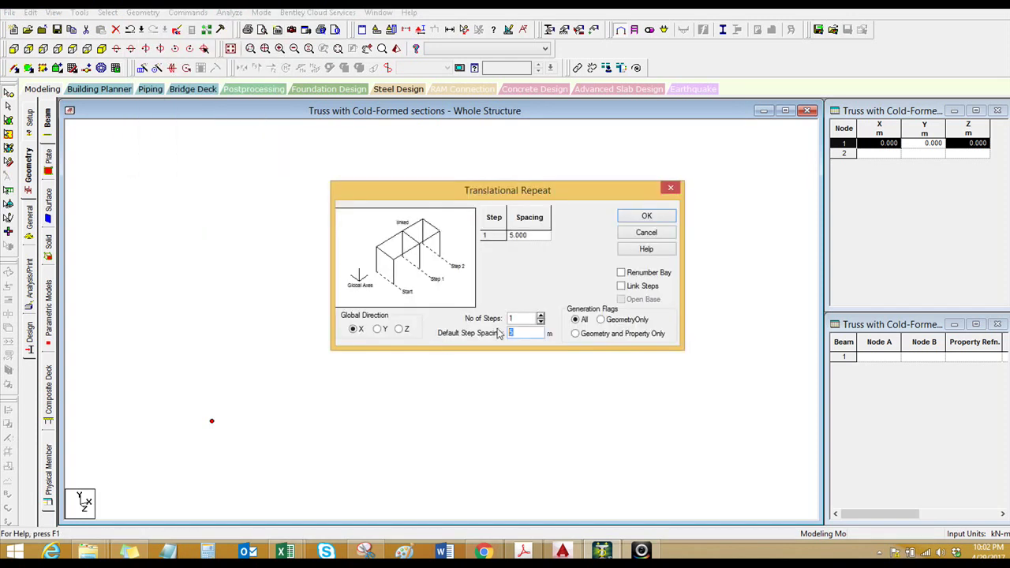
{"action": "left_click", "coordinate": [648, 289]}
{"action": "left_click", "coordinate": [647, 218]}
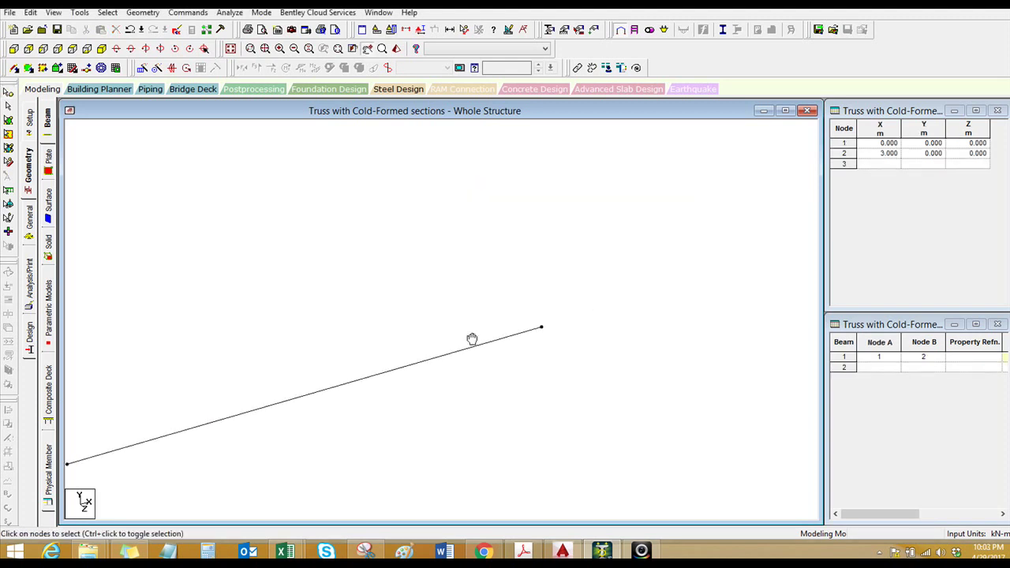
- Insert a node at the midpoint of the 3 m bottom chord beam
{"action": "left_click", "coordinate": [428, 365]}
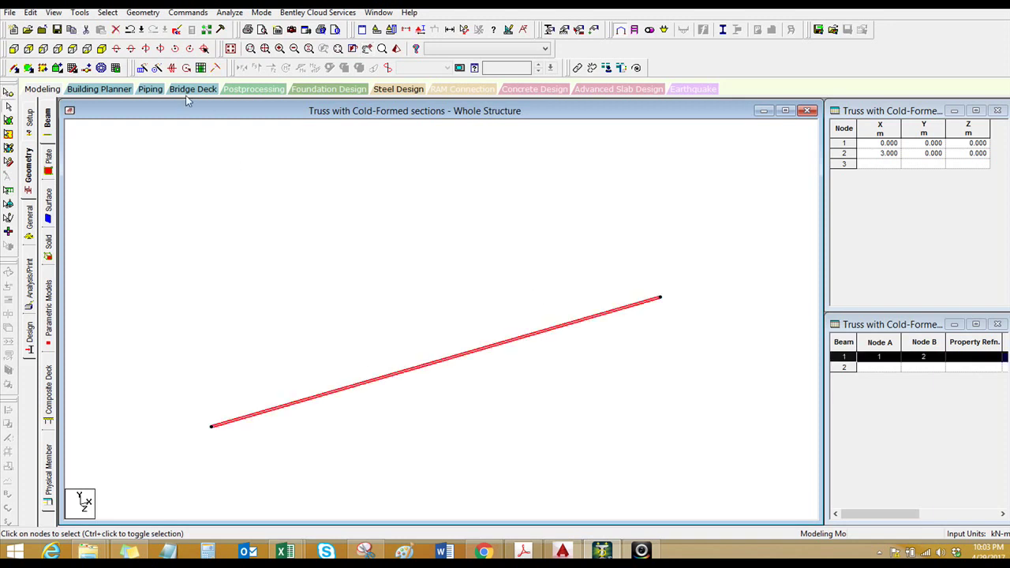
{"action": "left_click", "coordinate": [87, 68]}
{"action": "left_click", "coordinate": [467, 325]}
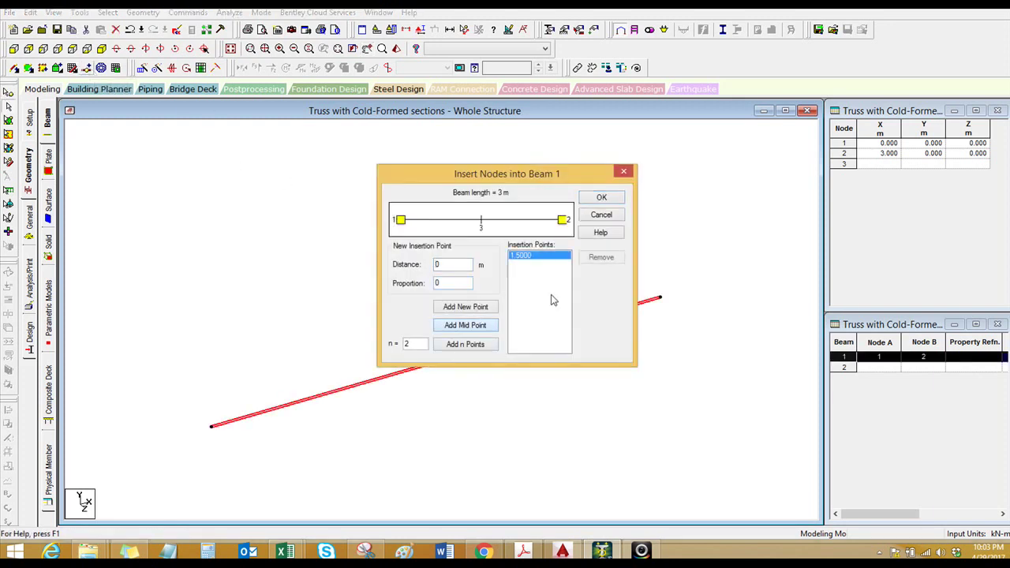
{"action": "left_click", "coordinate": [604, 198]}
- Repeat the bottom chord's middle node once along Y at 0.6 m spacing with linked steps to create the central vertical
{"action": "left_click", "coordinate": [8, 105]}
{"action": "left_click", "coordinate": [433, 354]}
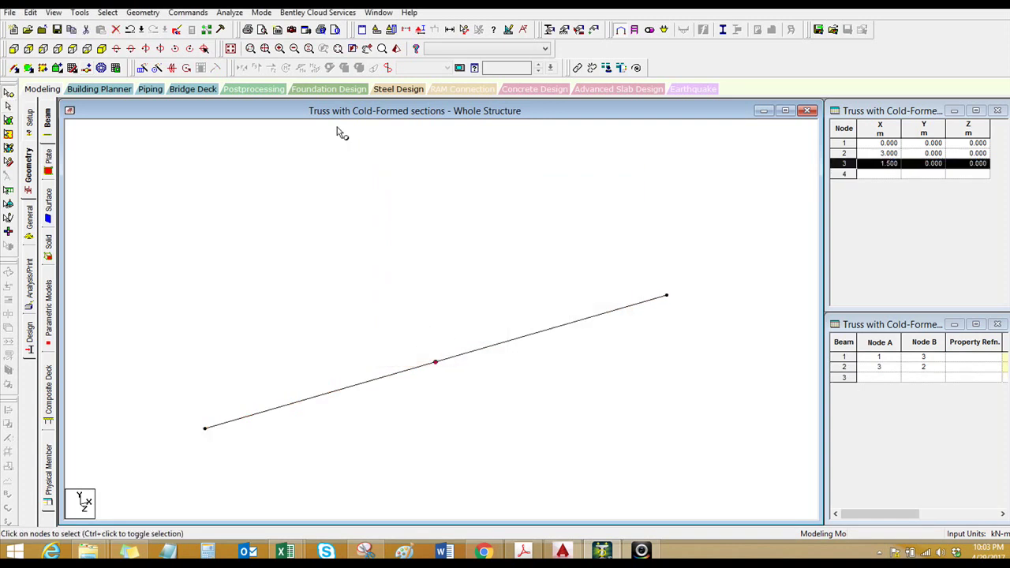
{"action": "left_click", "coordinate": [143, 12]}
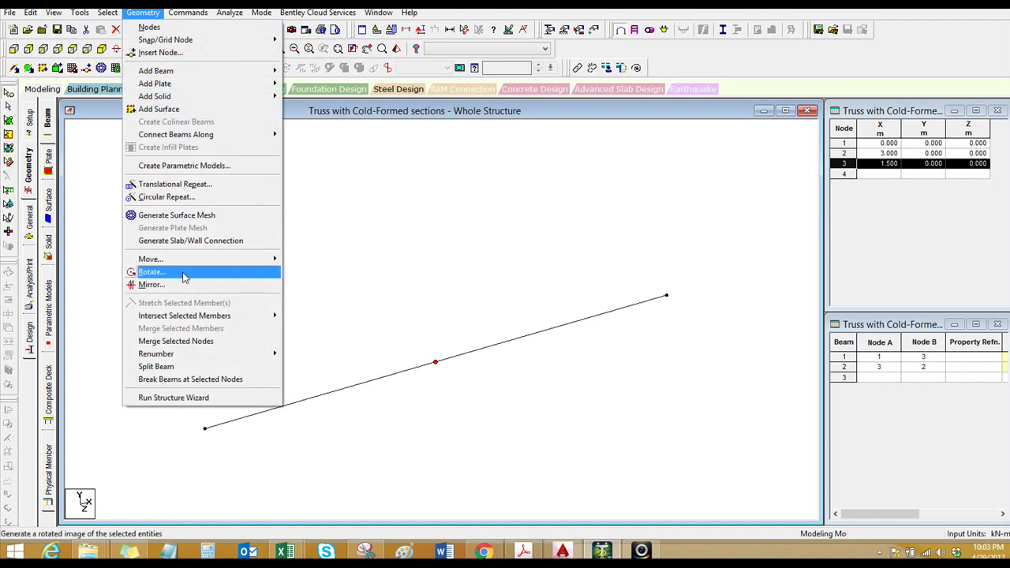
{"action": "left_click", "coordinate": [175, 183]}
{"action": "left_click_drag", "start_coordinate": [541, 344], "coordinate": [471, 338]}
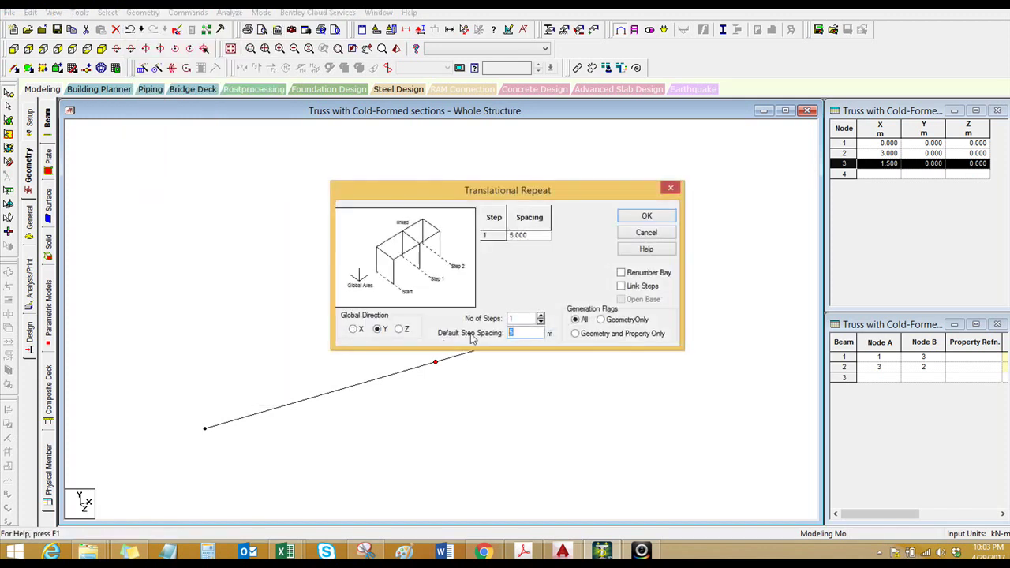
{"action": "type", "text": "0.6"}
{"action": "left_click", "coordinate": [640, 288]}
{"action": "left_click", "coordinate": [646, 216]}
- Add two sloping top chord beams from the end nodes of the bottom chord to the apex node
{"action": "left_click", "coordinate": [14, 68]}
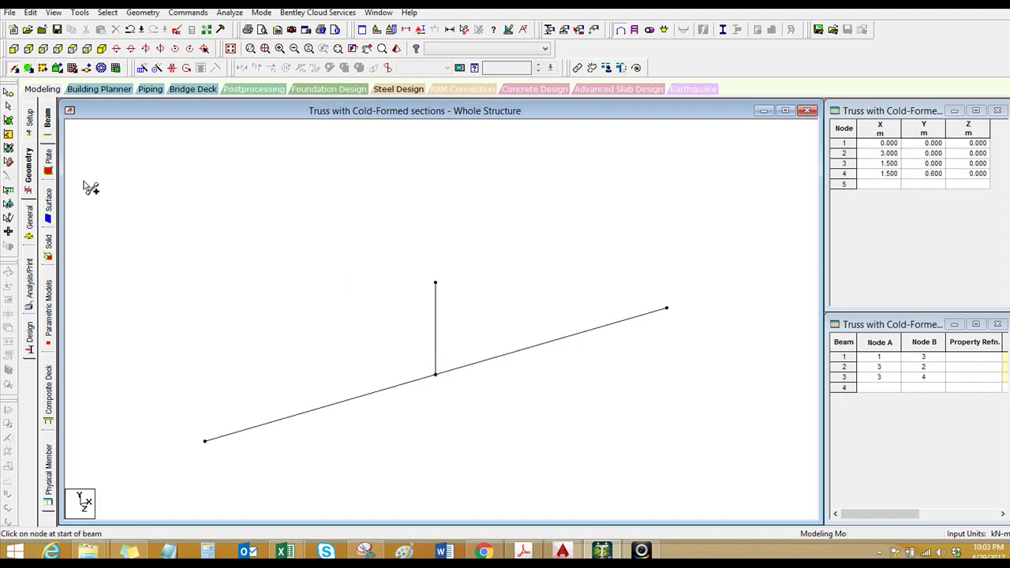
{"action": "left_click", "coordinate": [205, 441]}
{"action": "left_click", "coordinate": [434, 282]}
{"action": "left_click", "coordinate": [666, 309]}
{"action": "left_click", "coordinate": [434, 283]}
- Insert 2 evenly spaced nodes into both the left bottom chord beam and the left sloping top chord beam
{"action": "left_click_drag", "start_coordinate": [351, 227], "coordinate": [313, 463]}
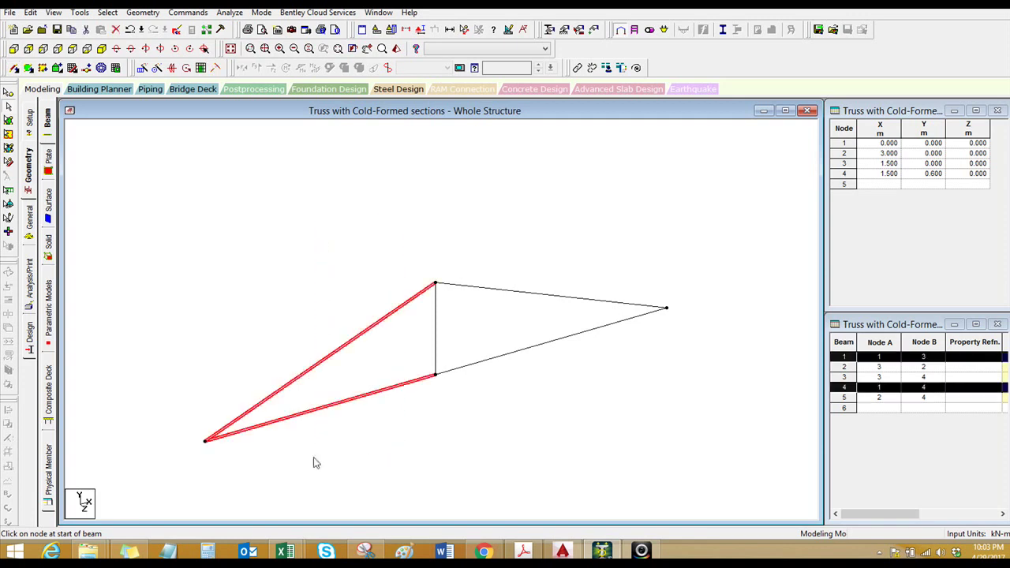
{"action": "left_click", "coordinate": [92, 70]}
{"action": "left_click", "coordinate": [452, 305]}
{"action": "left_click", "coordinate": [473, 319]}
{"action": "key", "text": "BackSpace"}
{"action": "type", "text": "2"}
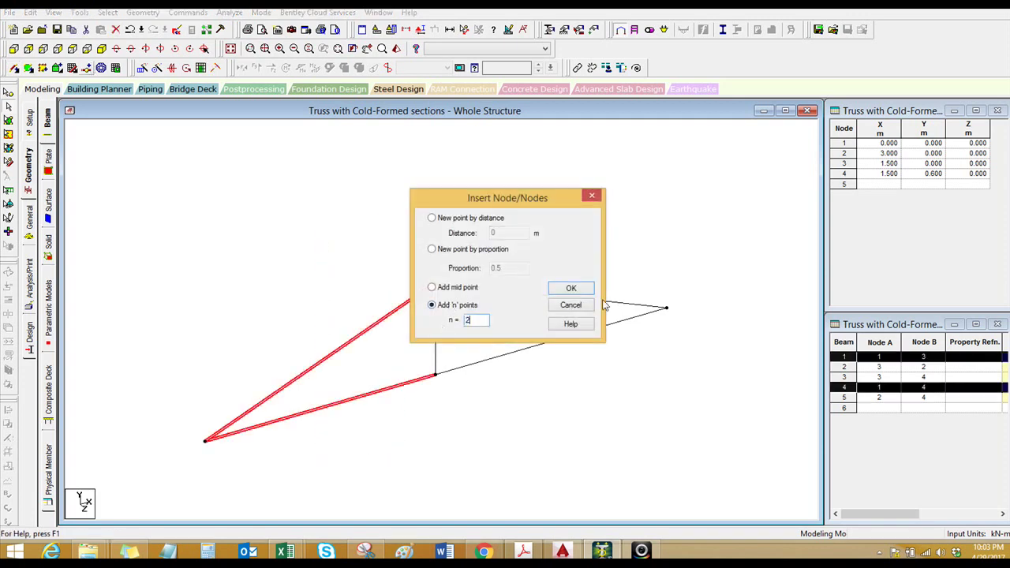
{"action": "left_click", "coordinate": [571, 289]}
- Add two vertical and two diagonal web beams between the new chord nodes in the left half of the truss
{"action": "left_click", "coordinate": [15, 69]}
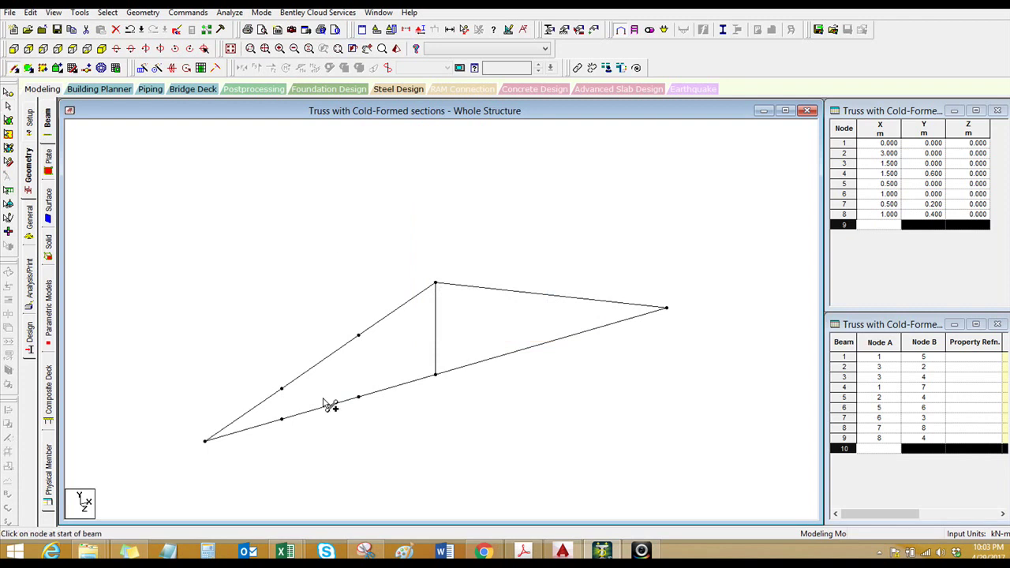
{"action": "left_click_drag", "start_coordinate": [282, 418], "coordinate": [281, 388]}
{"action": "left_click_drag", "start_coordinate": [358, 397], "coordinate": [358, 336]}
{"action": "left_click_drag", "start_coordinate": [434, 374], "coordinate": [358, 336]}
{"action": "left_click_drag", "start_coordinate": [358, 396], "coordinate": [281, 389]}
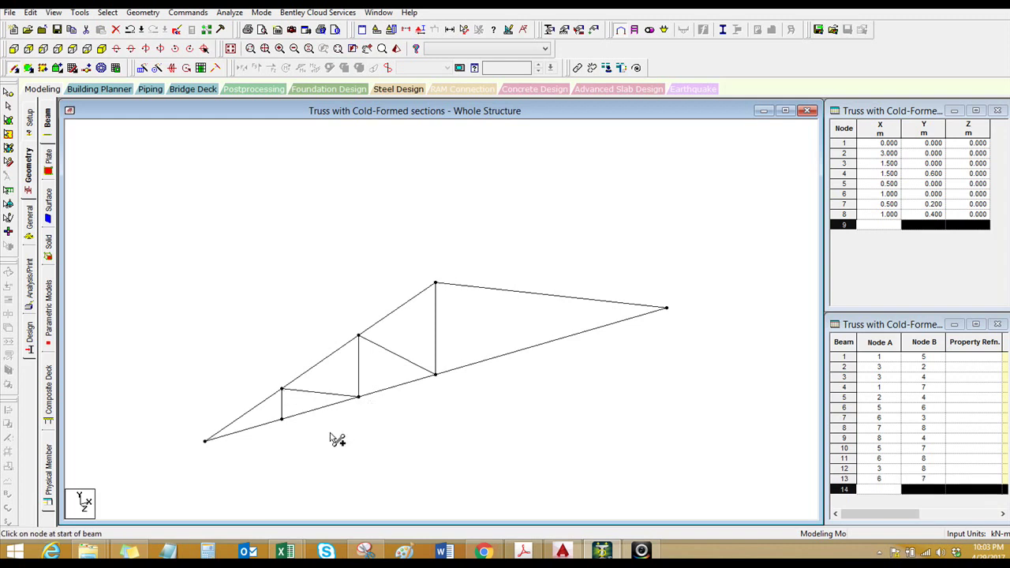
- Mirror the four left web members as a copy about the Y-Z plane through node 3 at X = 1.5 m
{"action": "left_click", "coordinate": [402, 359]}
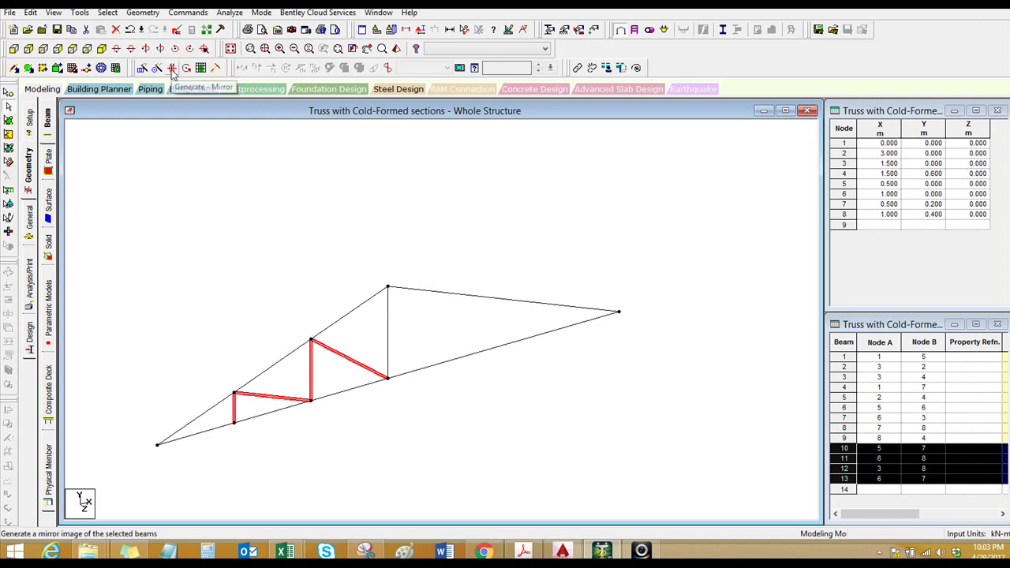
{"action": "left_click", "coordinate": [143, 13]}
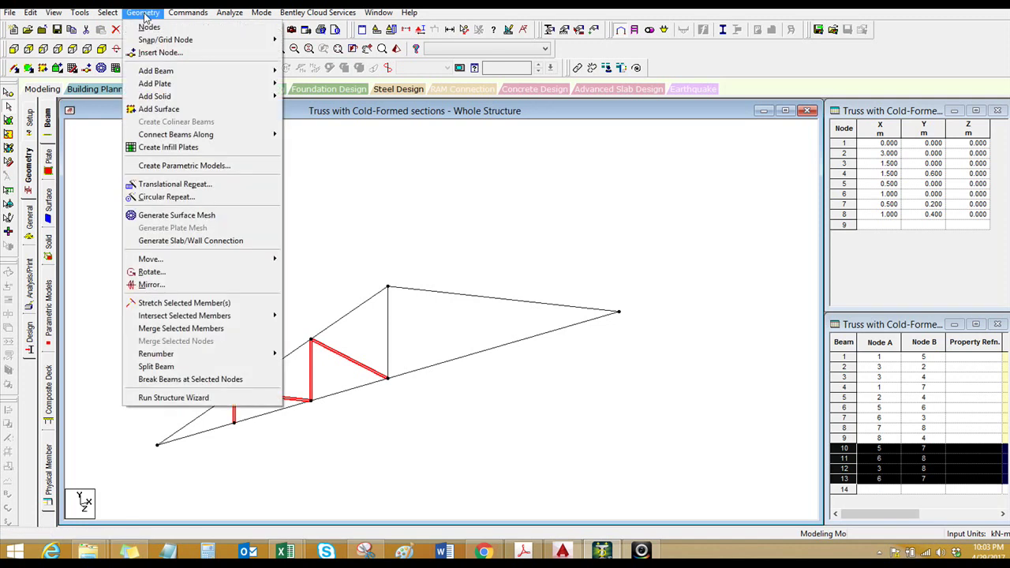
{"action": "left_click", "coordinate": [151, 284]}
{"action": "left_click_drag", "start_coordinate": [510, 170], "coordinate": [712, 139]}
{"action": "left_click", "coordinate": [648, 282]}
{"action": "left_click", "coordinate": [388, 379]}
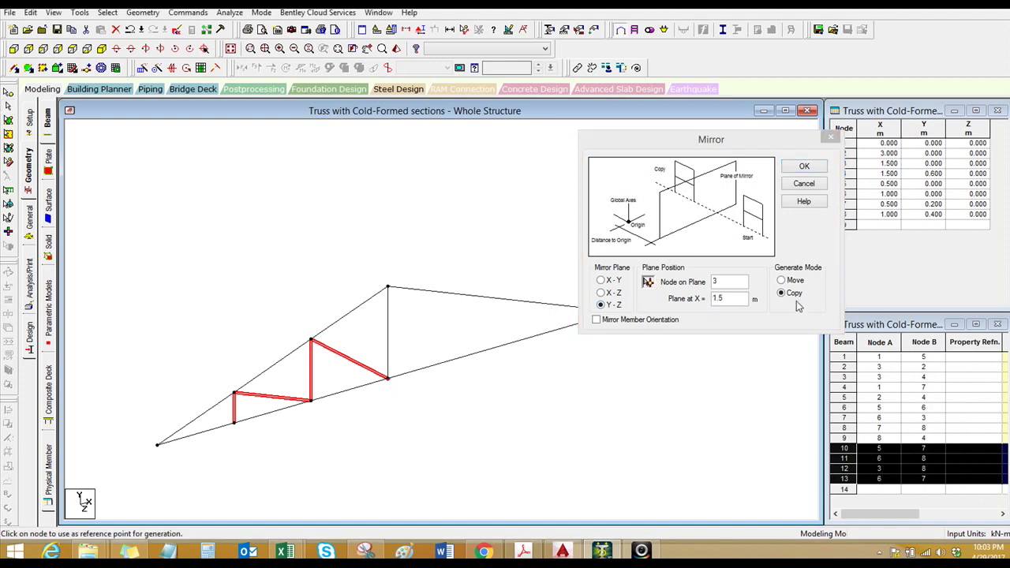
{"action": "left_click", "coordinate": [801, 169]}
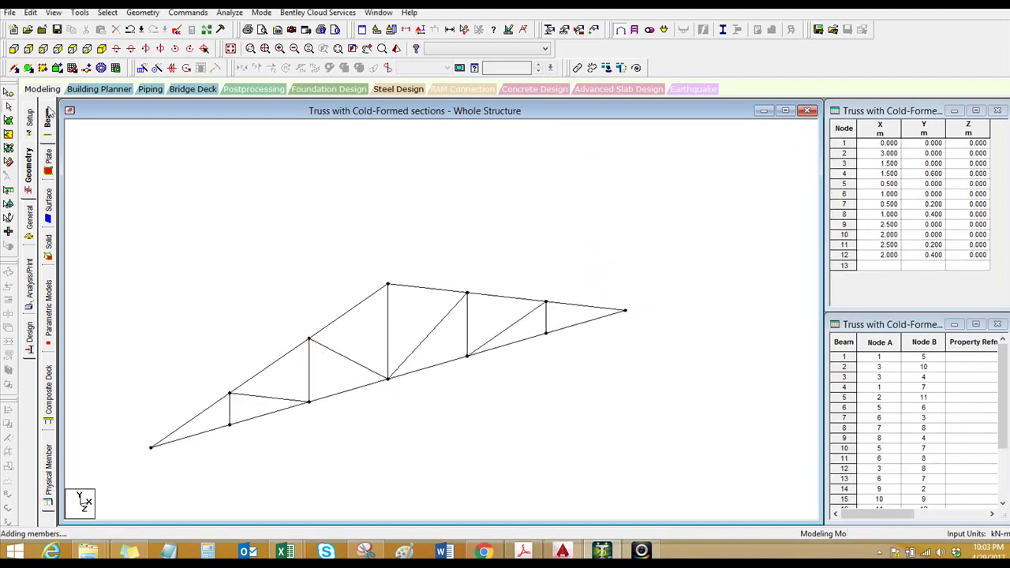
- Show the truss from the front and highlight all of its bottom and top chord members
{"action": "left_click", "coordinate": [14, 48]}
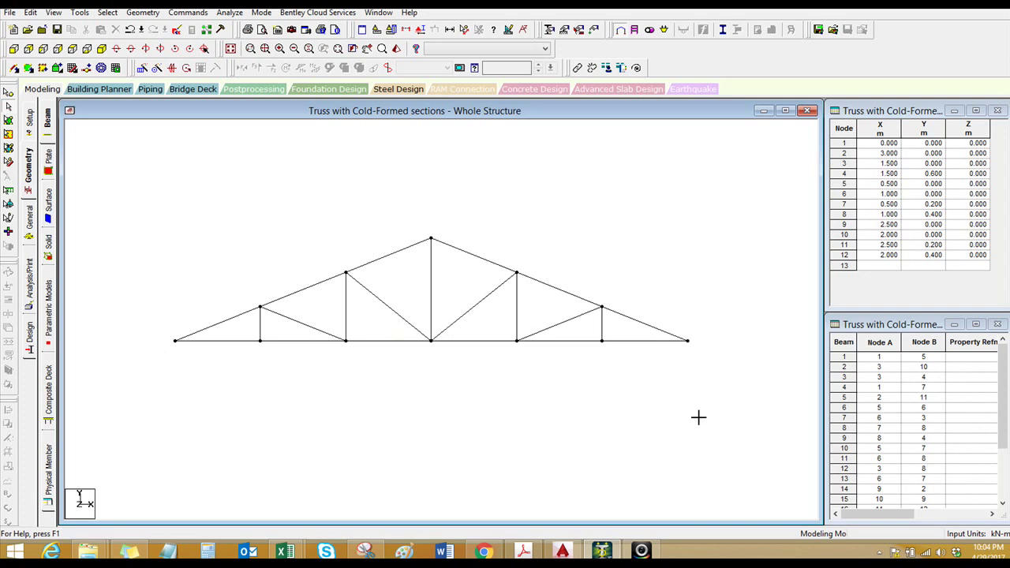
{"action": "left_click_drag", "start_coordinate": [698, 417], "coordinate": [165, 323]}
{"action": "left_click", "coordinate": [237, 314], "text": "ctrl"}
{"action": "left_click", "coordinate": [303, 290], "text": "ctrl"}
{"action": "left_click", "coordinate": [395, 253], "text": "ctrl"}
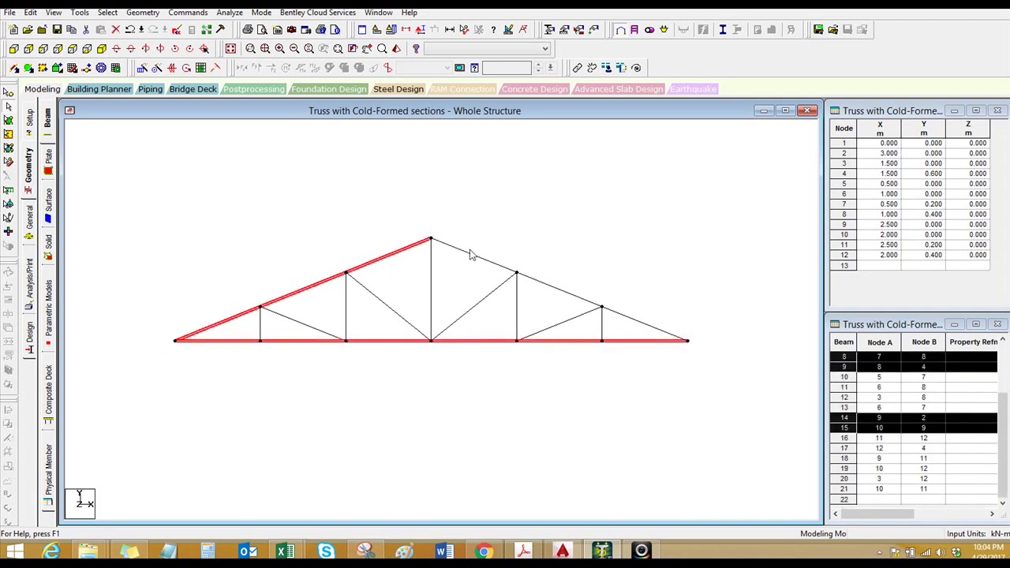
{"action": "left_click", "coordinate": [471, 256], "text": "ctrl"}
{"action": "left_click", "coordinate": [571, 295], "text": "ctrl"}
{"action": "left_click", "coordinate": [633, 319], "text": "ctrl"}
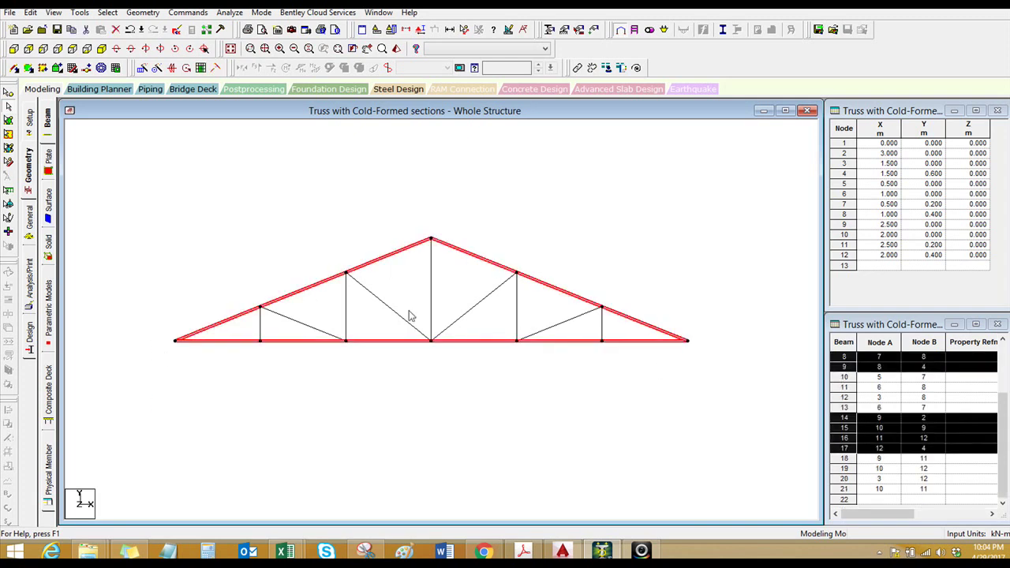
{"action": "scroll", "coordinate": [384, 300], "scroll_direction": "up", "scroll_amount": 3}
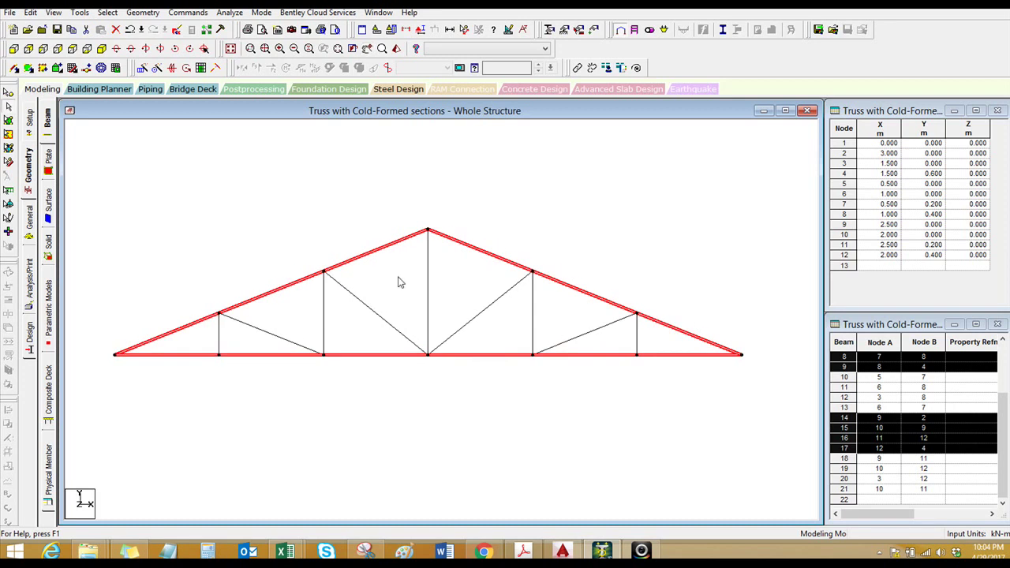
- Select all truss members and look up the Hat shapes in the American cold-formed section tables
{"action": "left_click", "coordinate": [376, 207]}
{"action": "scroll", "coordinate": [376, 208], "scroll_direction": "down", "scroll_amount": 1}
{"action": "left_click_drag", "start_coordinate": [118, 180], "coordinate": [752, 426]}
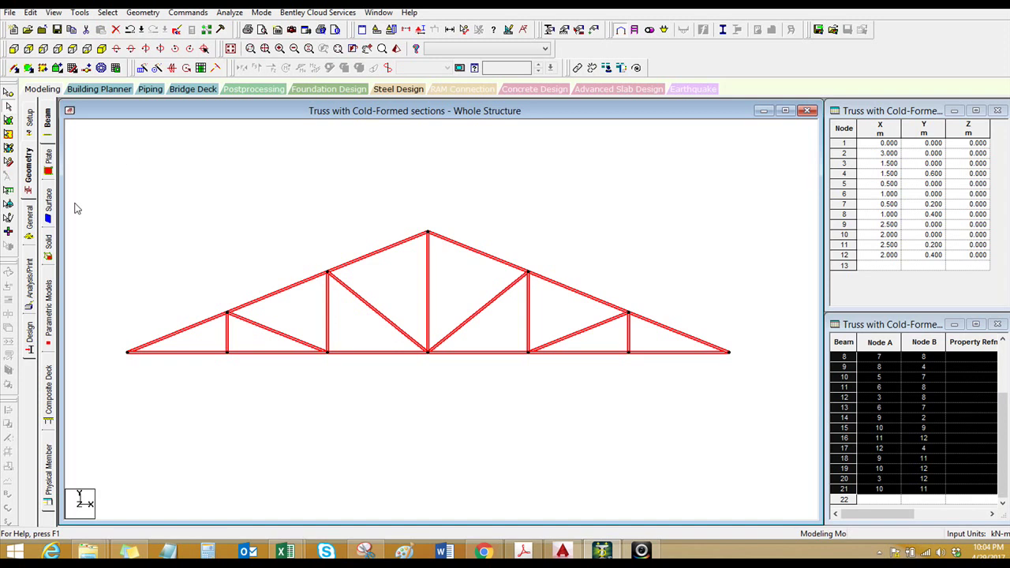
{"action": "left_click", "coordinate": [32, 224]}
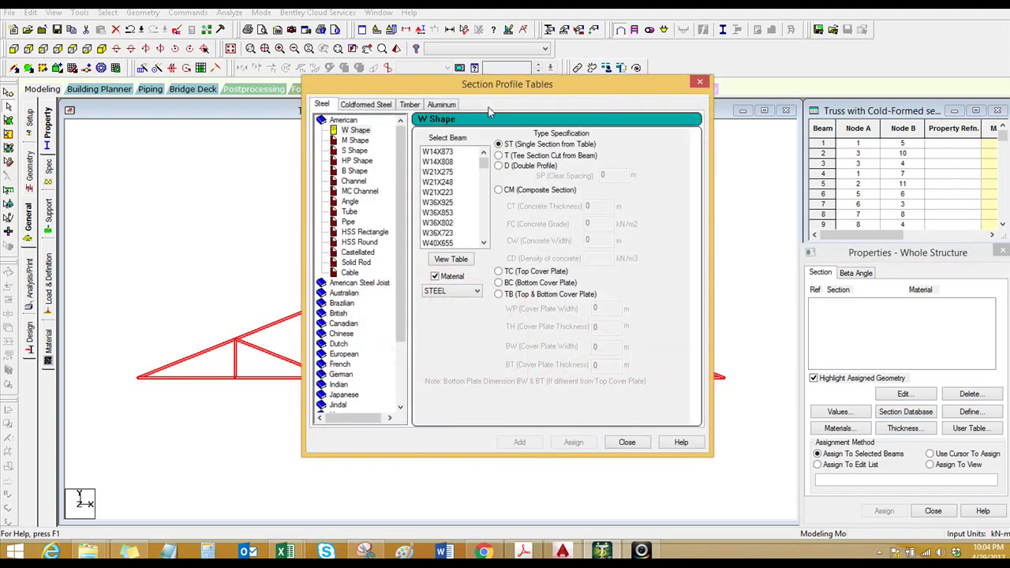
{"action": "left_click_drag", "start_coordinate": [490, 109], "coordinate": [436, 95]}
{"action": "left_click", "coordinate": [308, 113]}
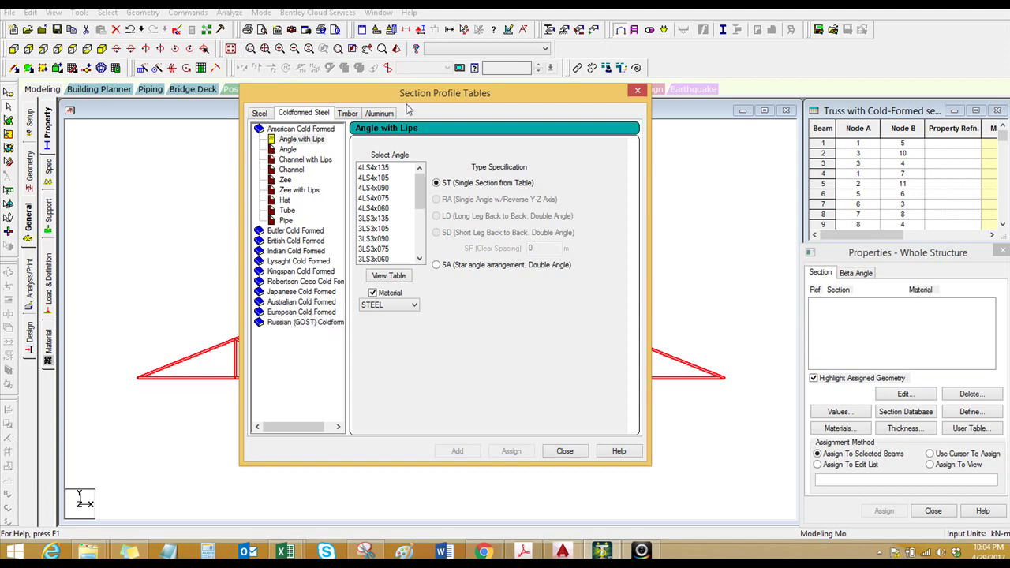
{"action": "left_click", "coordinate": [284, 201]}
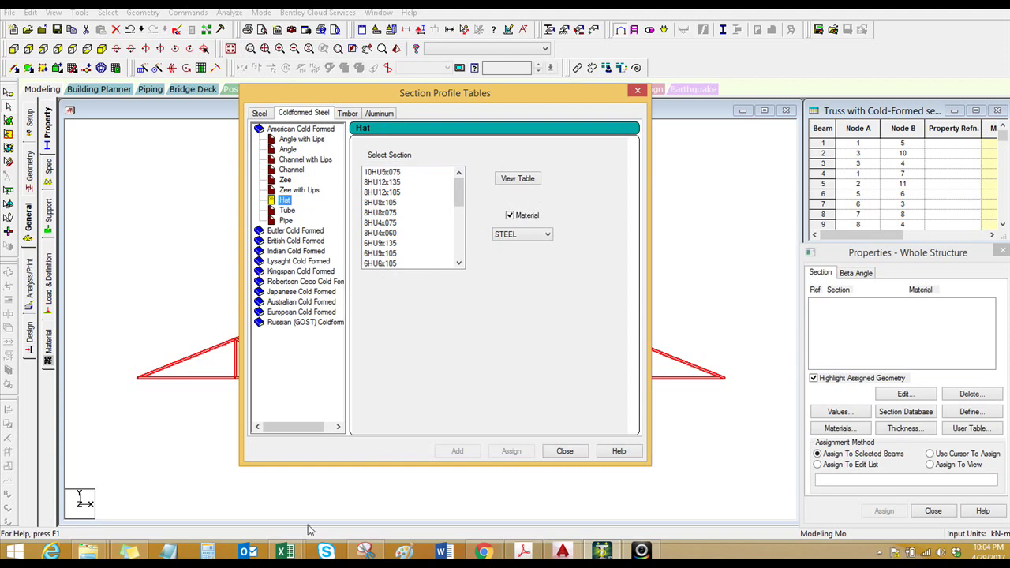
- Switch to Excel to examine the web, S and hat section drawings, and close the section tables back in STAAD.Pro
{"action": "left_click", "coordinate": [293, 552]}
{"action": "left_click", "coordinate": [355, 481]}
{"action": "scroll", "coordinate": [216, 428], "scroll_direction": "down", "scroll_amount": 4}
{"action": "scroll", "coordinate": [216, 388], "scroll_direction": "down", "scroll_amount": 5}
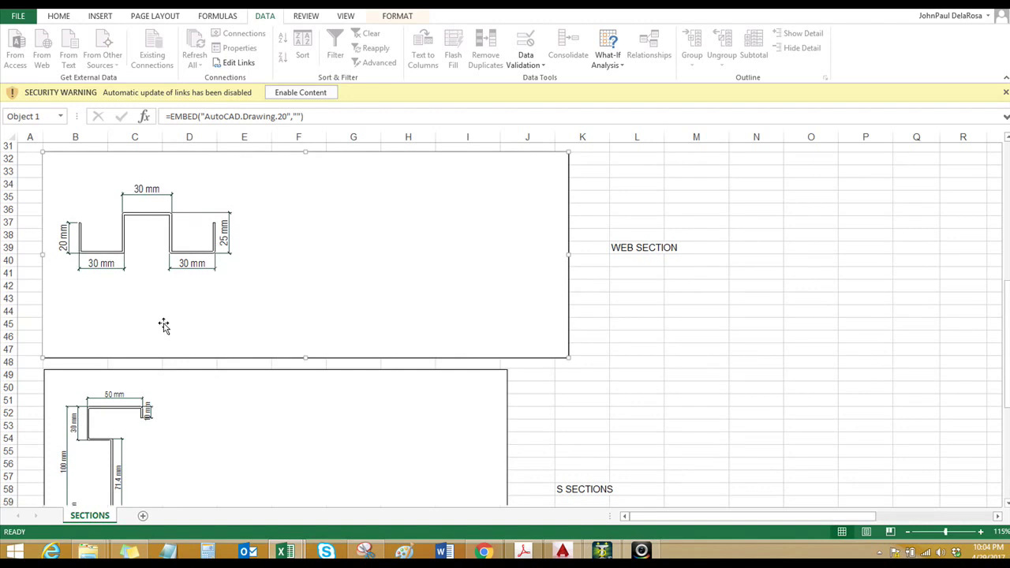
{"action": "scroll", "coordinate": [162, 327], "scroll_direction": "down", "scroll_amount": 7}
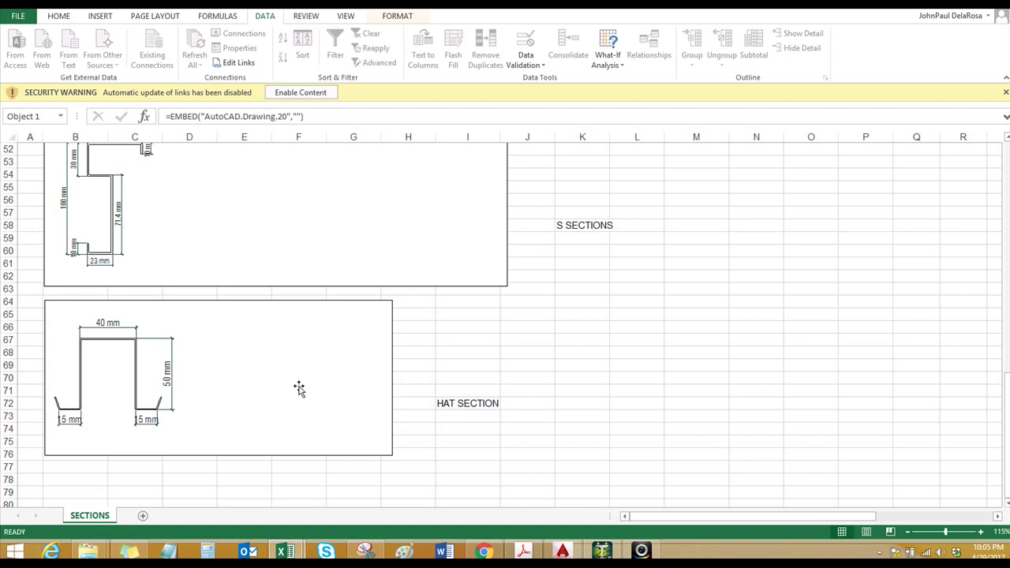
{"action": "left_click", "coordinate": [607, 554]}
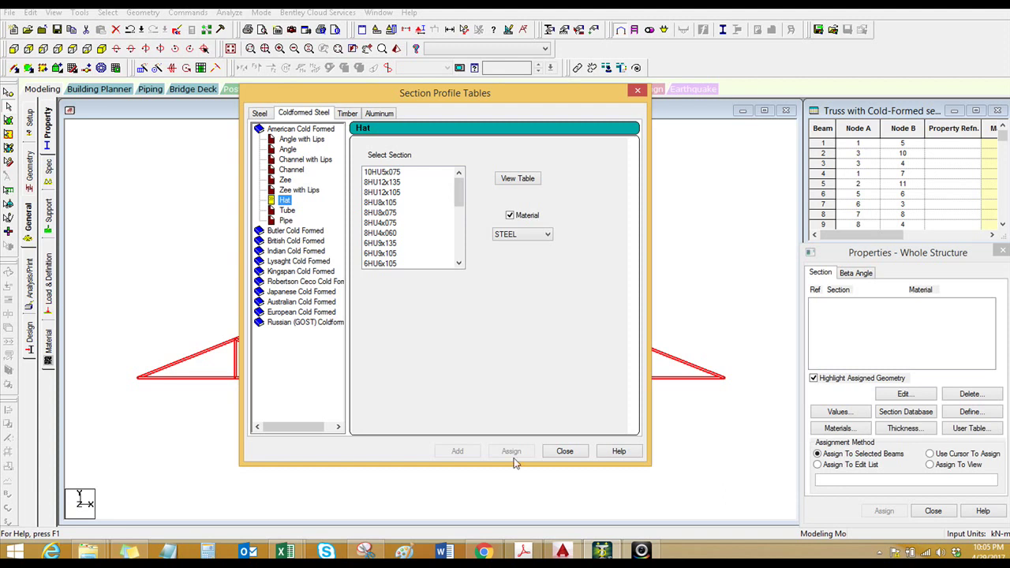
{"action": "left_click", "coordinate": [564, 451]}
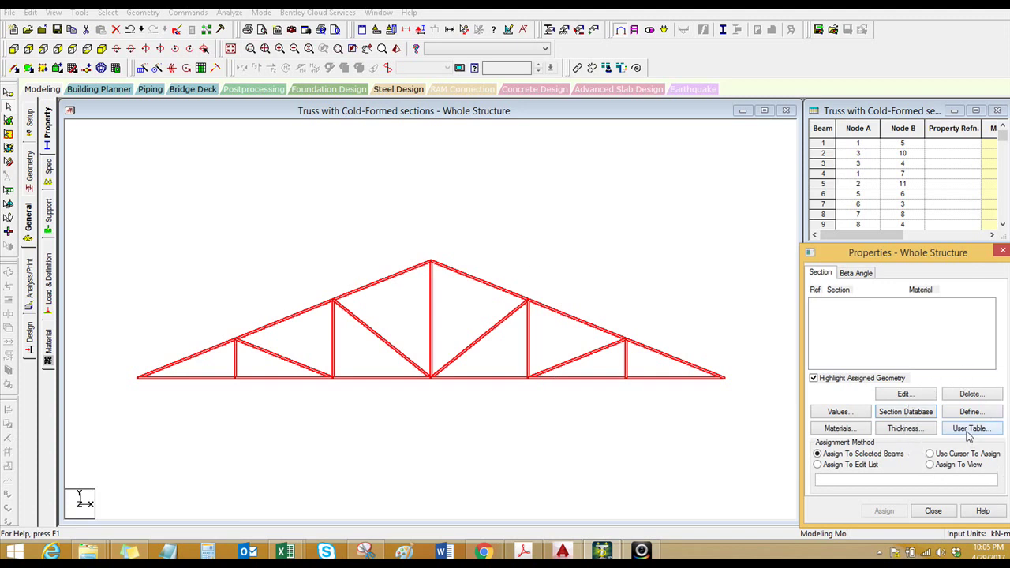
- Create a new user-provided section table with the section type GENERAL
{"action": "left_click", "coordinate": [74, 14]}
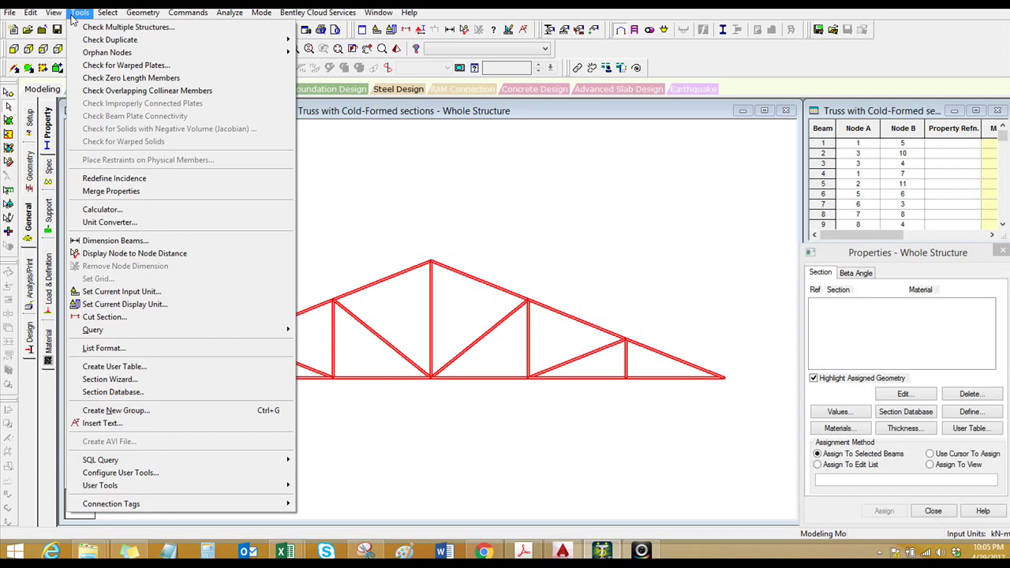
{"action": "left_click", "coordinate": [147, 368]}
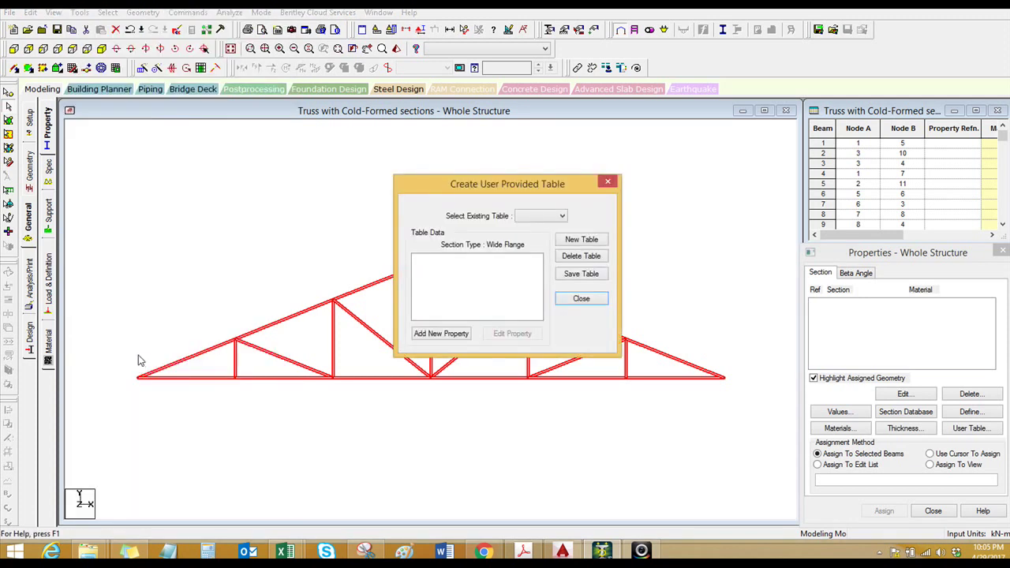
{"action": "left_click", "coordinate": [542, 216]}
{"action": "left_click", "coordinate": [553, 231]}
{"action": "left_click", "coordinate": [575, 241]}
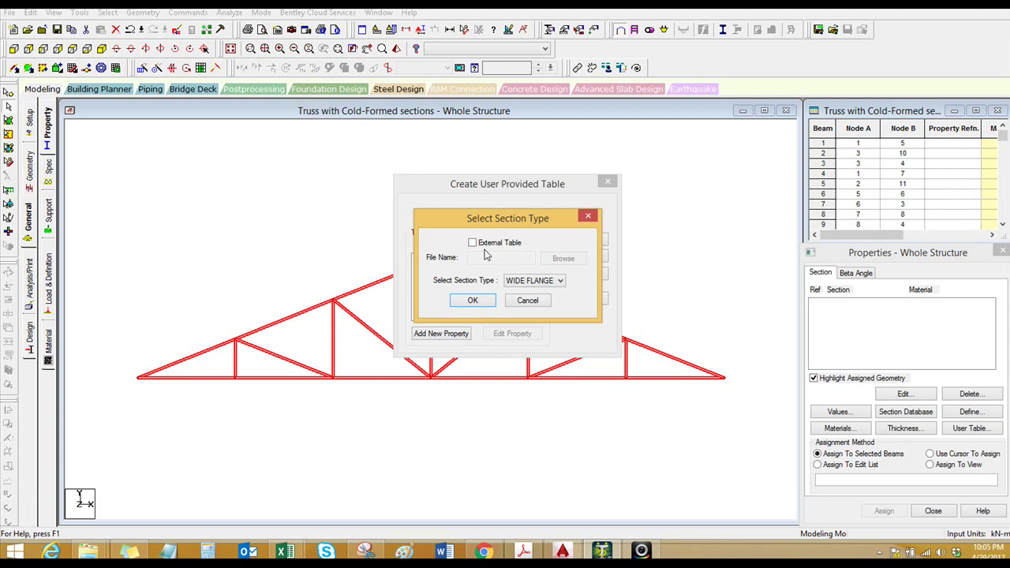
{"action": "left_click", "coordinate": [527, 283]}
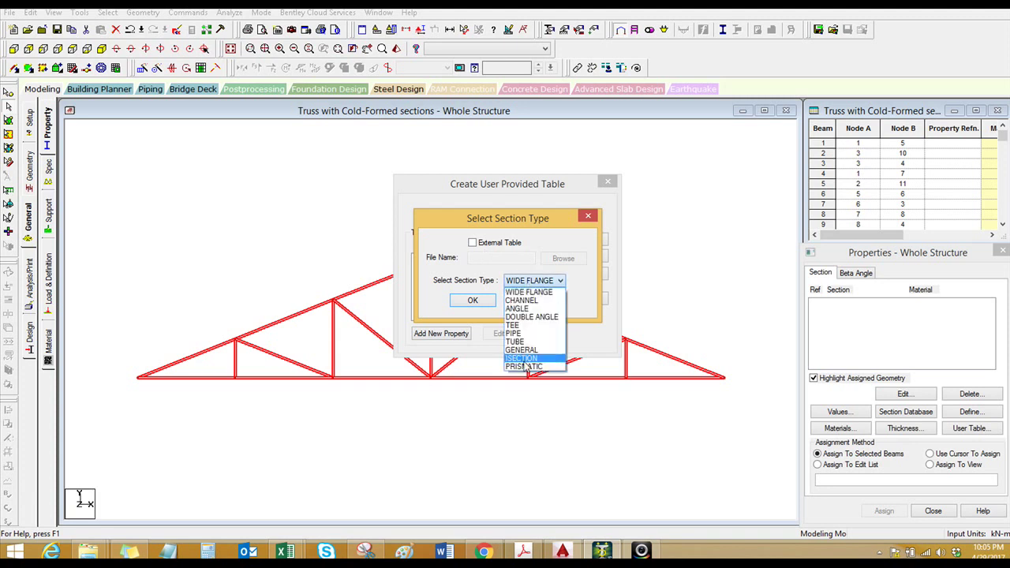
{"action": "left_click", "coordinate": [523, 349]}
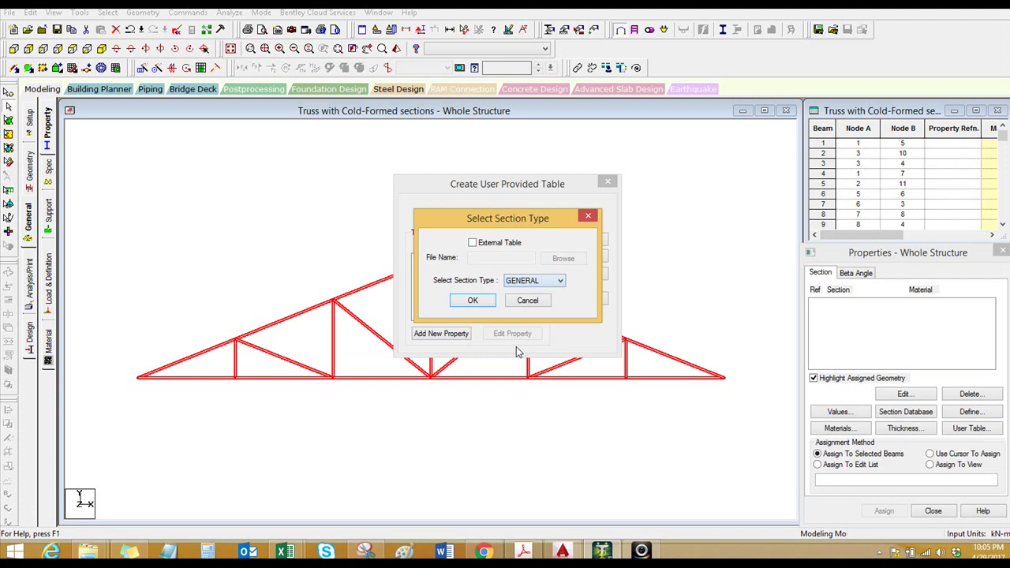
{"action": "left_click", "coordinate": [473, 301]}
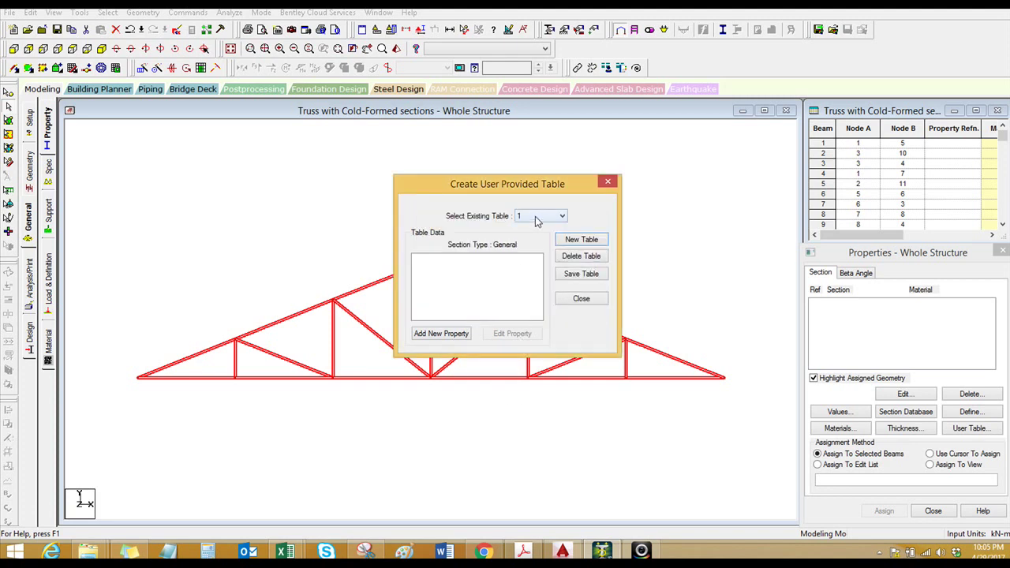
- Start a new property in the General user table and enable its profile polygon definition
{"action": "left_click", "coordinate": [435, 334]}
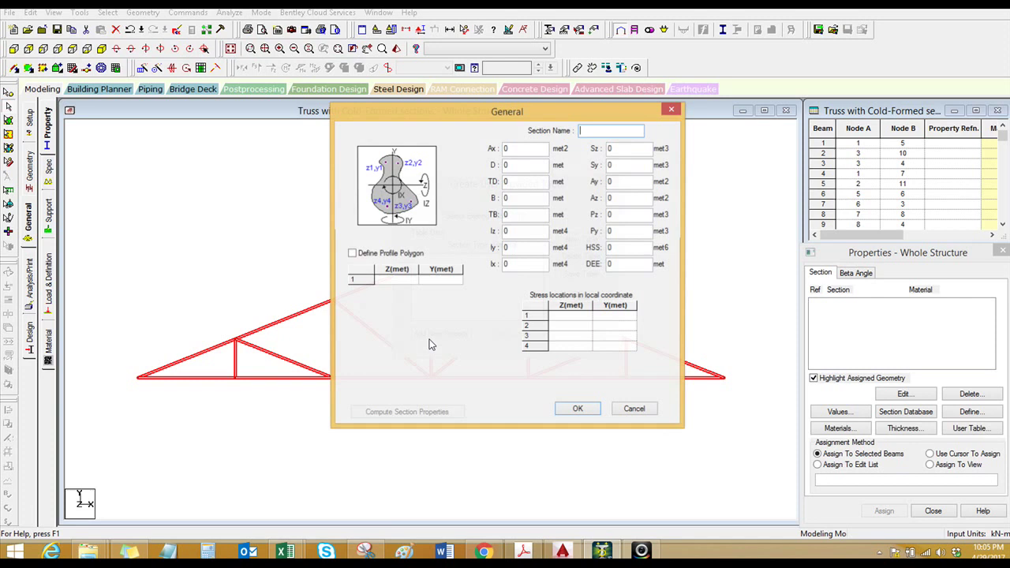
{"action": "left_click_drag", "start_coordinate": [505, 117], "coordinate": [357, 152]}
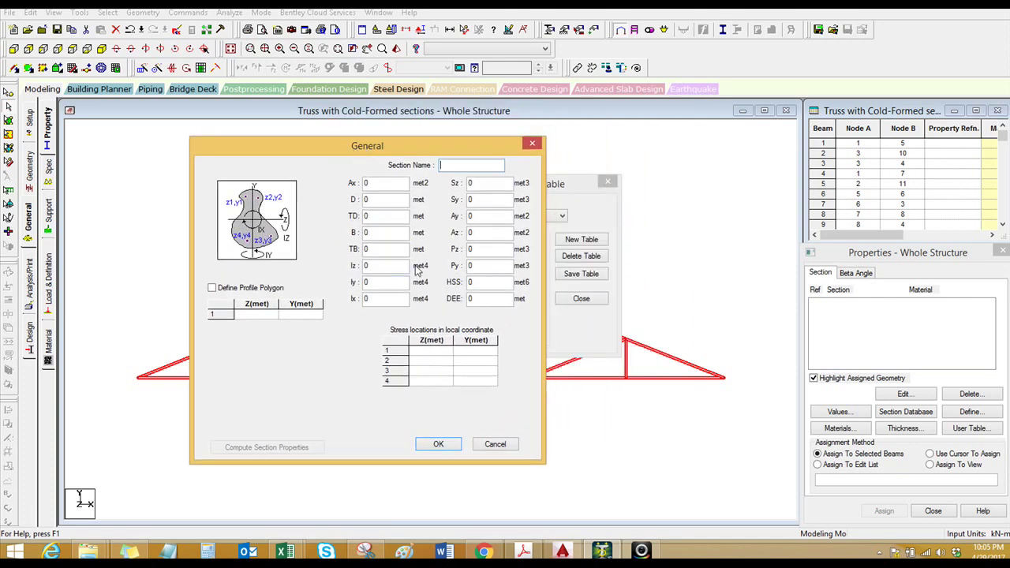
{"action": "left_click", "coordinate": [212, 287]}
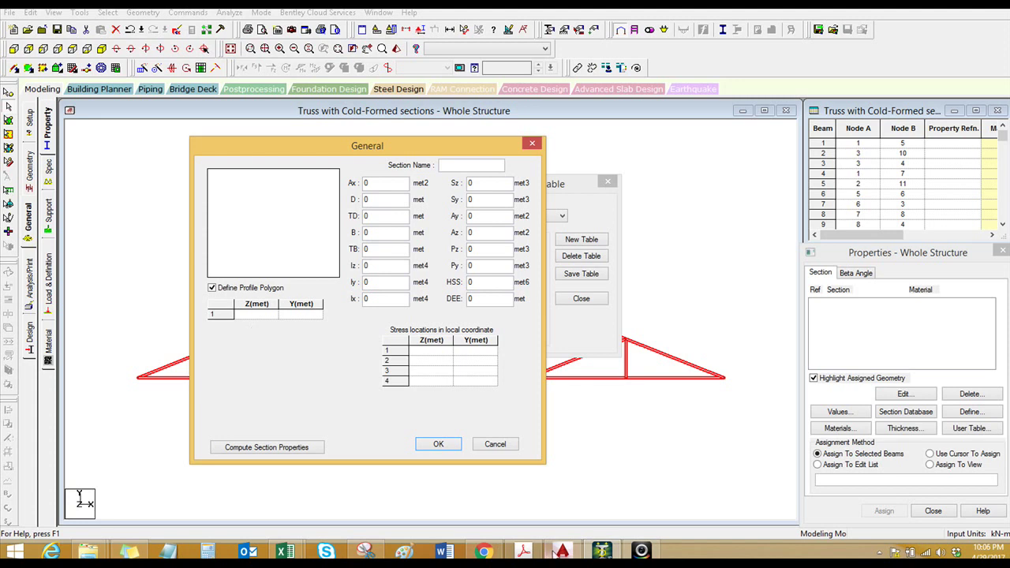
- Switch to AutoCAD and examine the S section's outline and corner points relative to the origin
{"action": "left_click", "coordinate": [562, 550]}
{"action": "scroll", "coordinate": [323, 345], "scroll_direction": "down", "scroll_amount": 2}
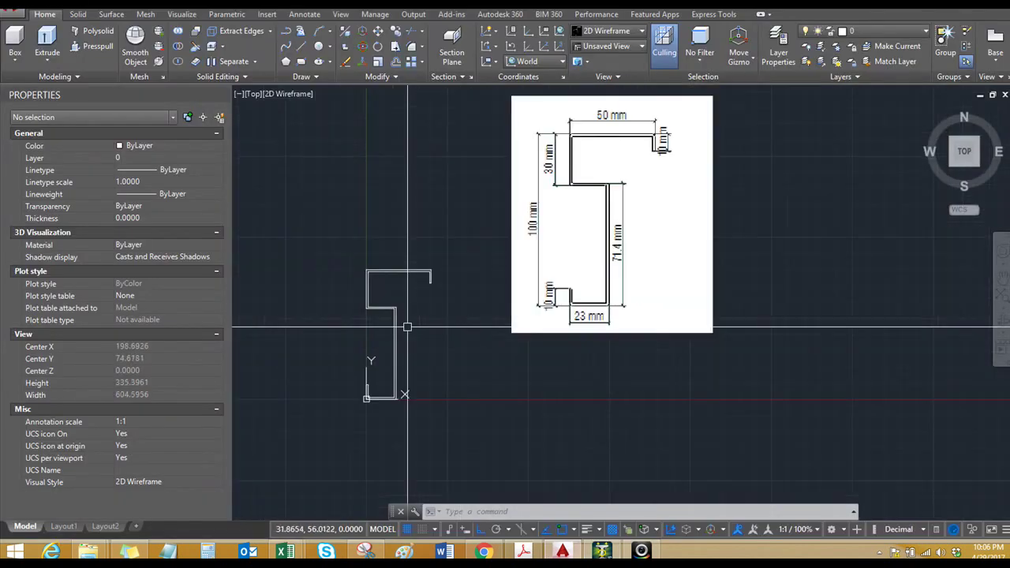
{"action": "scroll", "coordinate": [396, 316], "scroll_direction": "up", "scroll_amount": 4}
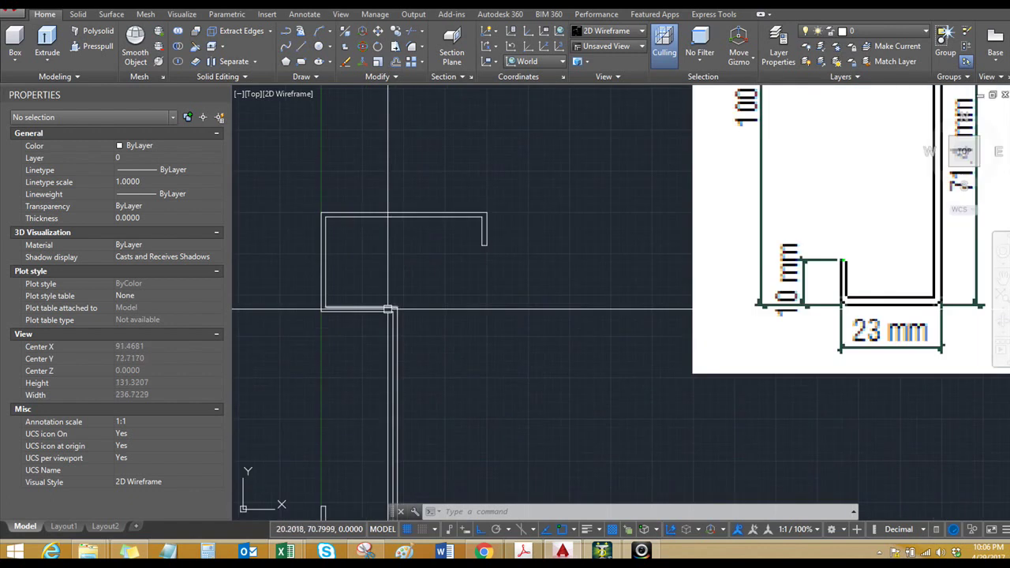
{"action": "scroll", "coordinate": [379, 436], "scroll_direction": "down", "scroll_amount": 2}
{"action": "scroll", "coordinate": [379, 436], "scroll_direction": "up", "scroll_amount": 8}
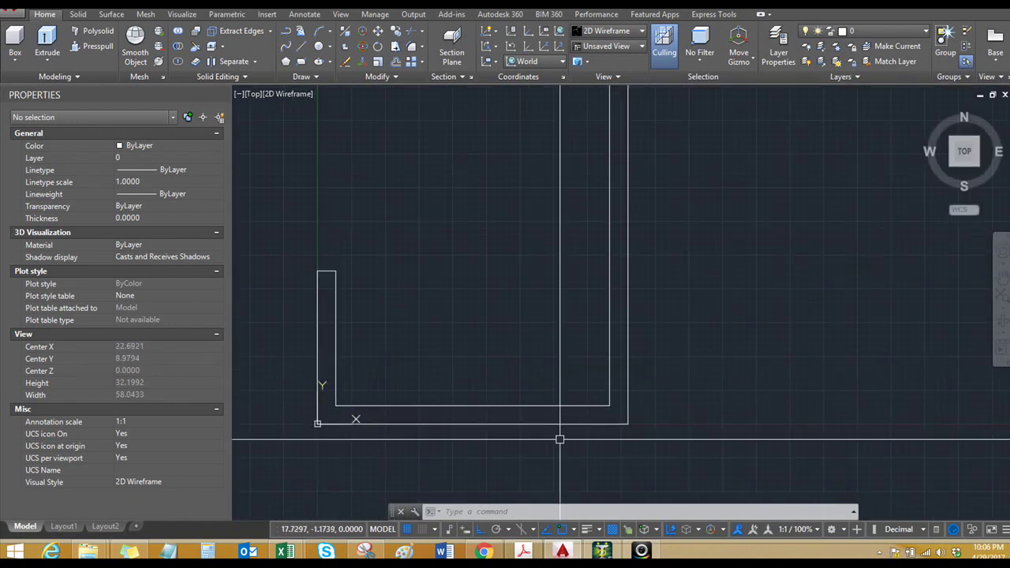
{"action": "scroll", "coordinate": [604, 410], "scroll_direction": "down", "scroll_amount": 6}
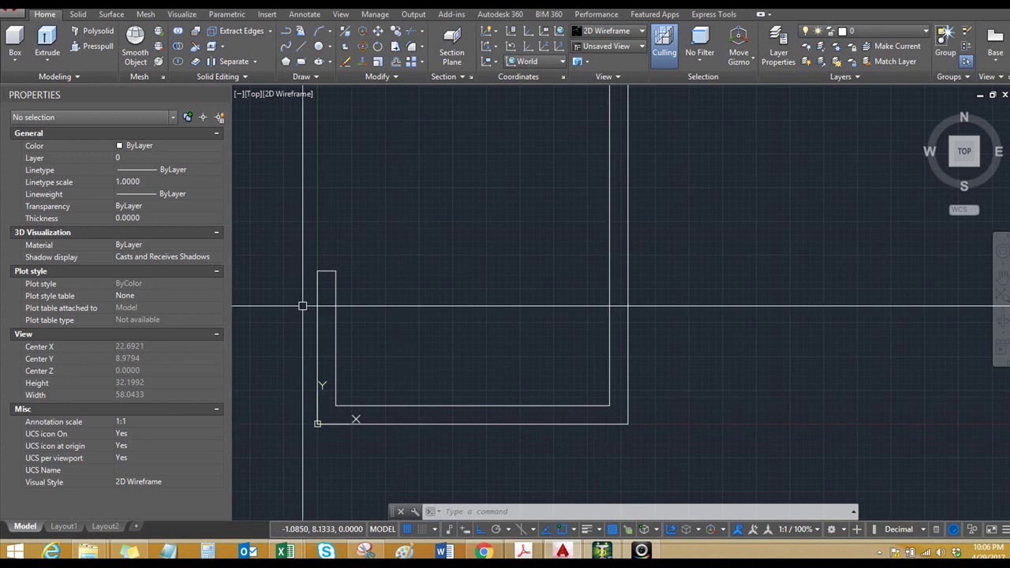
{"action": "scroll", "coordinate": [377, 279], "scroll_direction": "down", "scroll_amount": 2}
{"action": "scroll", "coordinate": [360, 304], "scroll_direction": "up", "scroll_amount": 2}
{"action": "scroll", "coordinate": [371, 273], "scroll_direction": "down", "scroll_amount": 2}
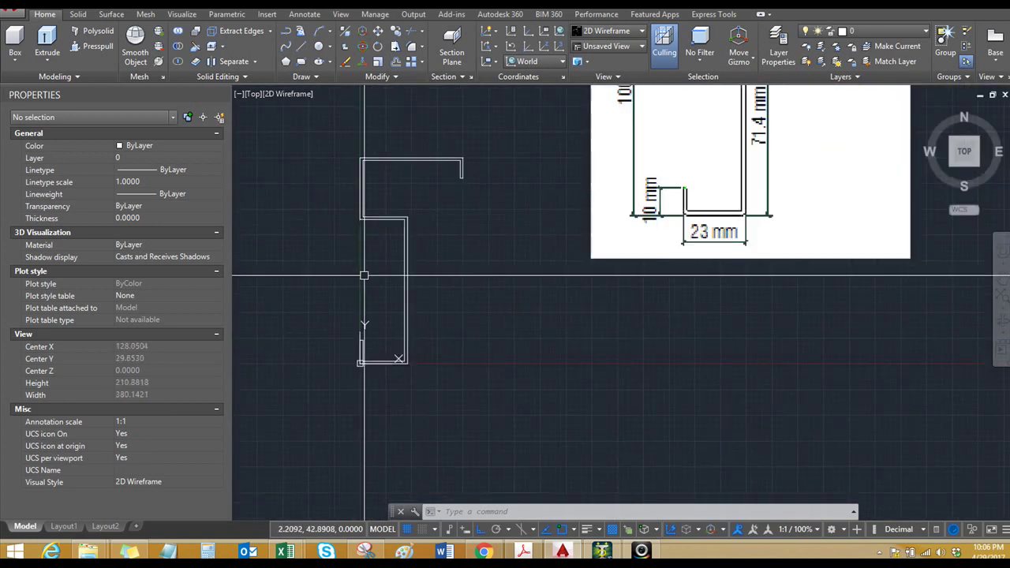
{"action": "scroll", "coordinate": [377, 356], "scroll_direction": "up", "scroll_amount": 4}
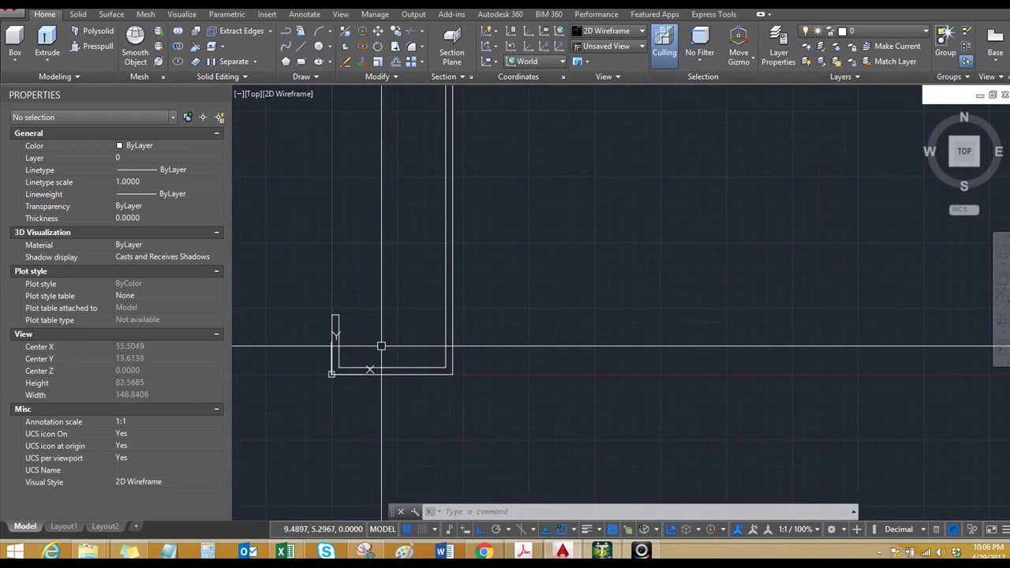
- Draw marker circles of about 2.2, 2.8 and 2.5 mm radius at the S section's origin corner, lower outer corner and bottom lip end
{"action": "middle_click_drag", "start_coordinate": [378, 345], "coordinate": [471, 314]}
{"action": "type", "text": "c"}
{"action": "key", "text": "Return"}
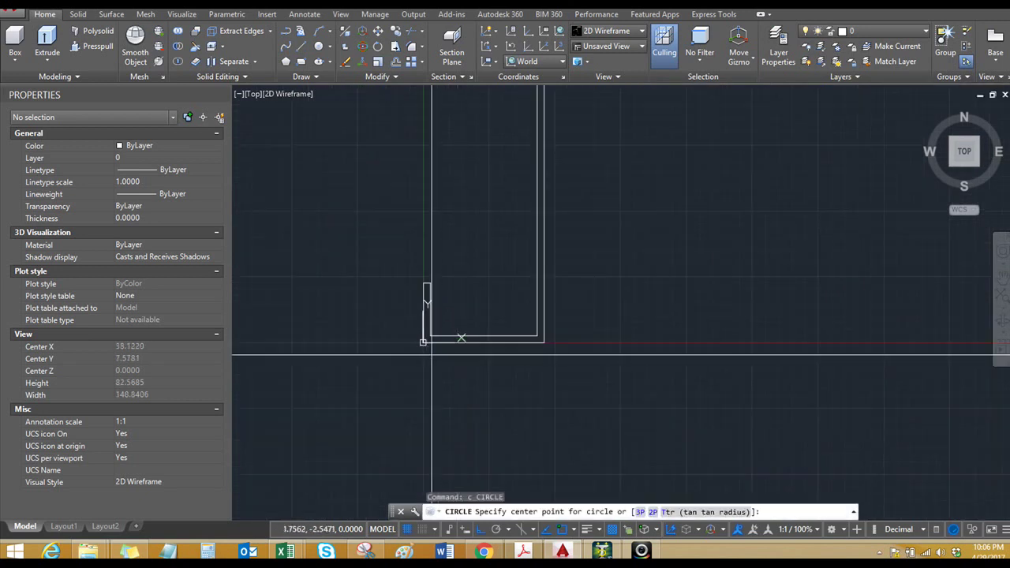
{"action": "left_click", "coordinate": [422, 343]}
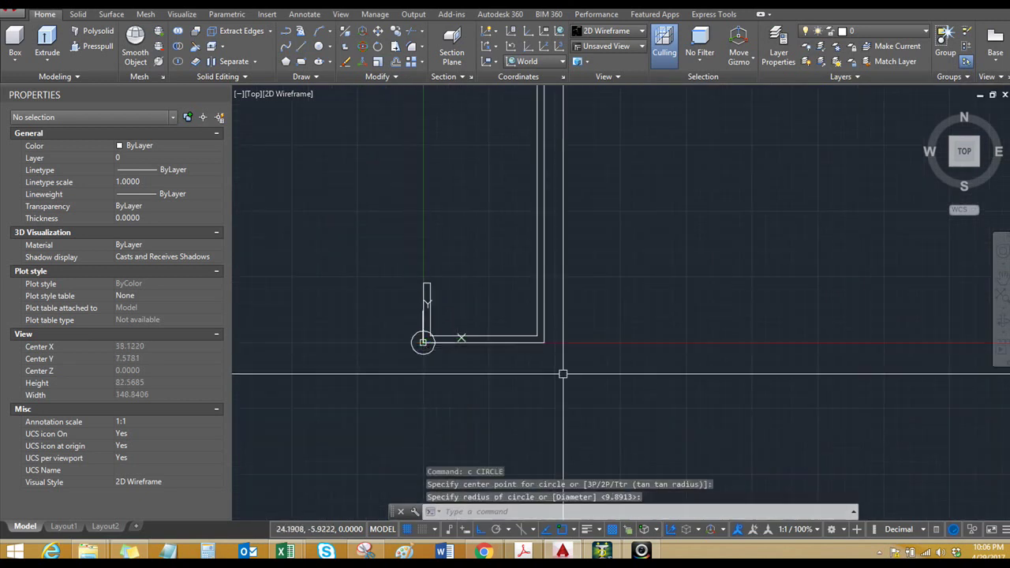
{"action": "left_click", "coordinate": [434, 342]}
{"action": "key", "text": "Return"}
{"action": "left_click", "coordinate": [541, 343]}
{"action": "key", "text": "Return"}
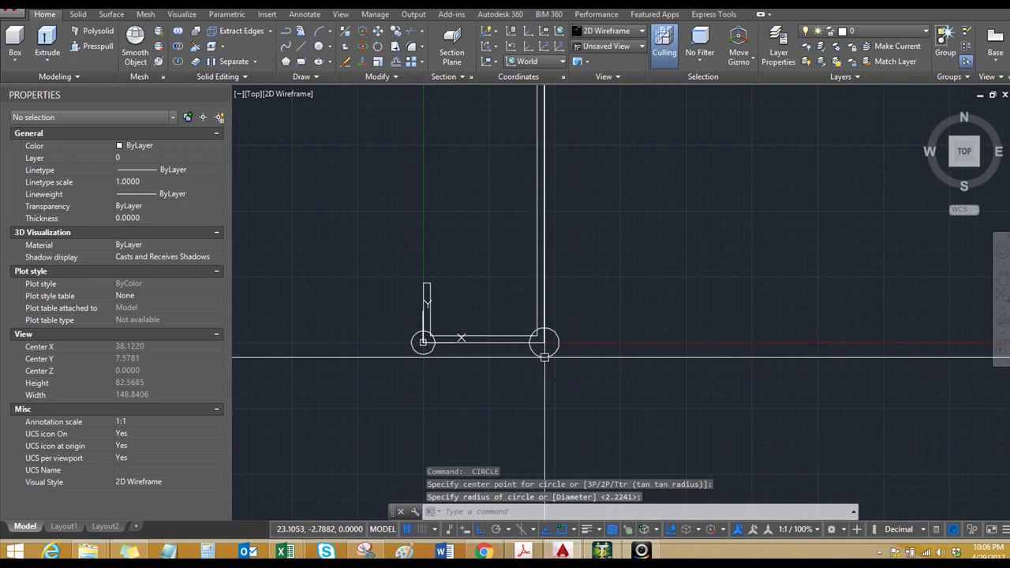
{"action": "key", "text": "Return"}
{"action": "left_click", "coordinate": [429, 282]}
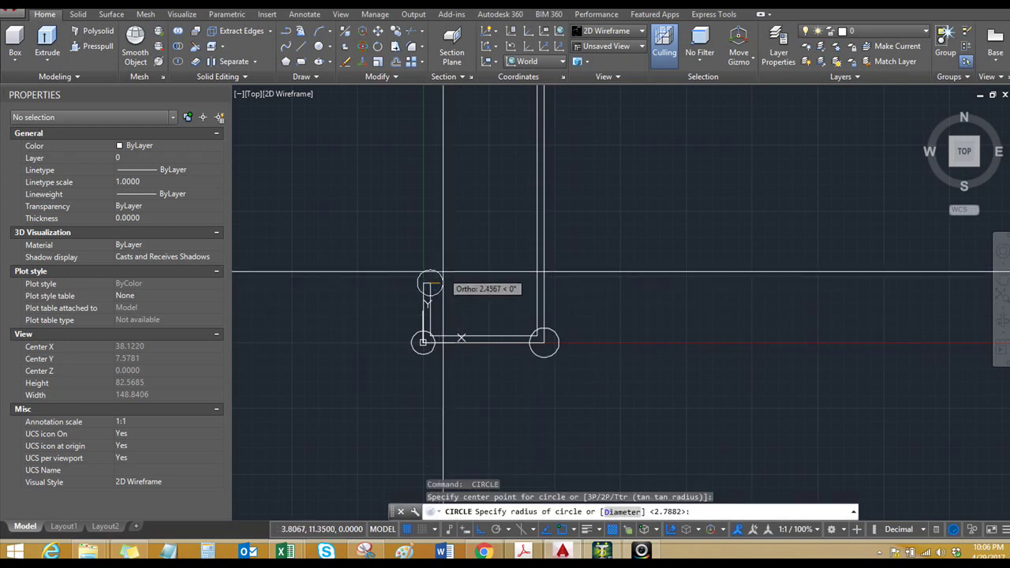
{"action": "left_click", "coordinate": [443, 284]}
{"action": "key", "text": "Escape"}
- Check the centre coordinates of the marker circles at the S section's origin corner and lower outer corner
{"action": "left_click", "coordinate": [430, 344]}
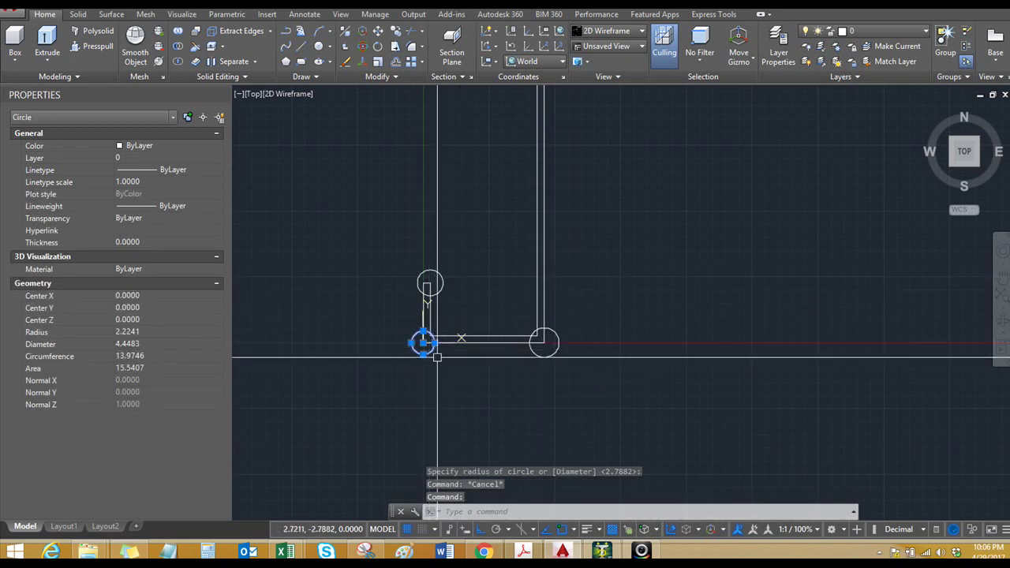
{"action": "scroll", "coordinate": [428, 345], "scroll_direction": "up", "scroll_amount": 2}
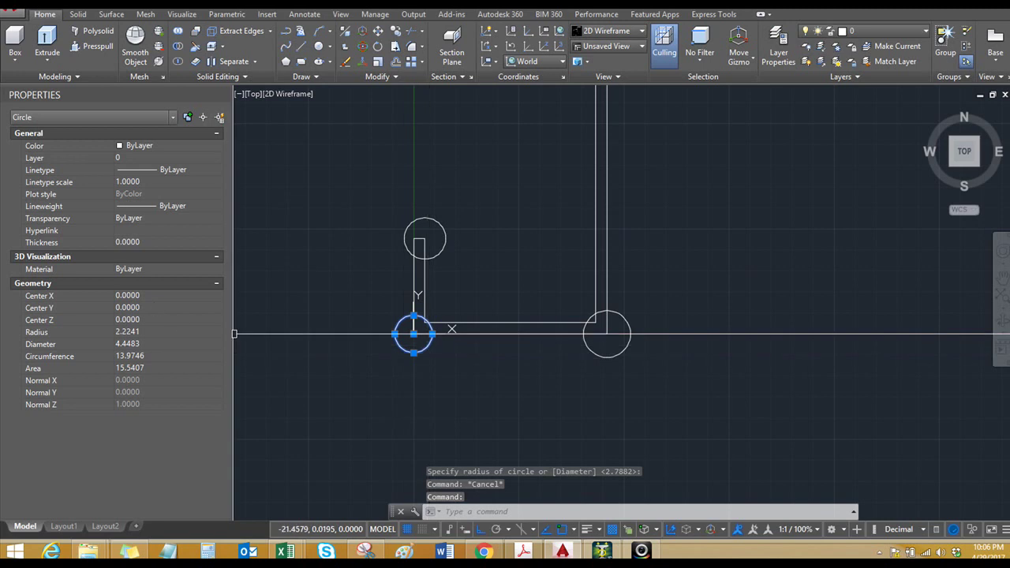
{"action": "key", "text": "Escape"}
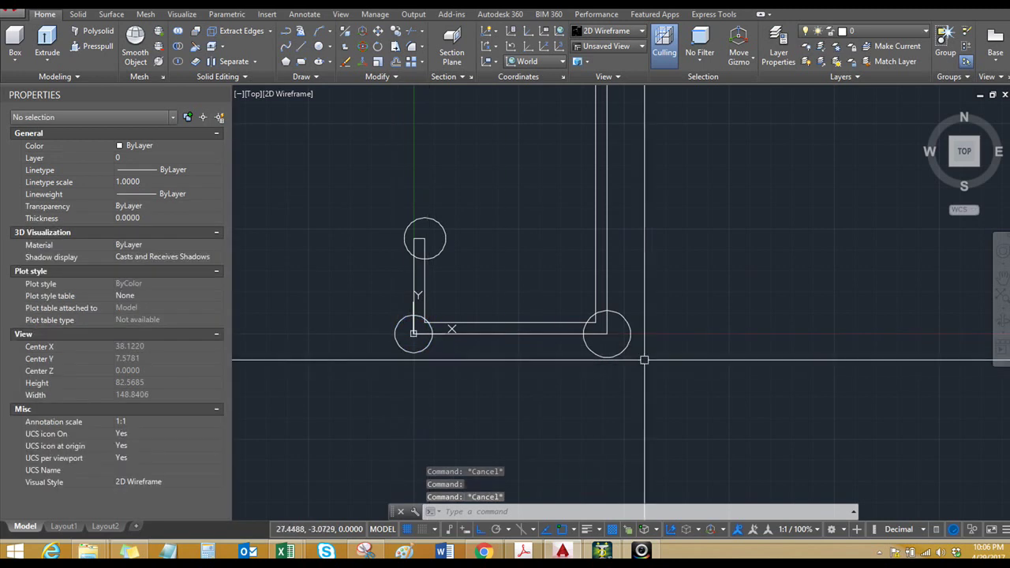
{"action": "left_click", "coordinate": [604, 355]}
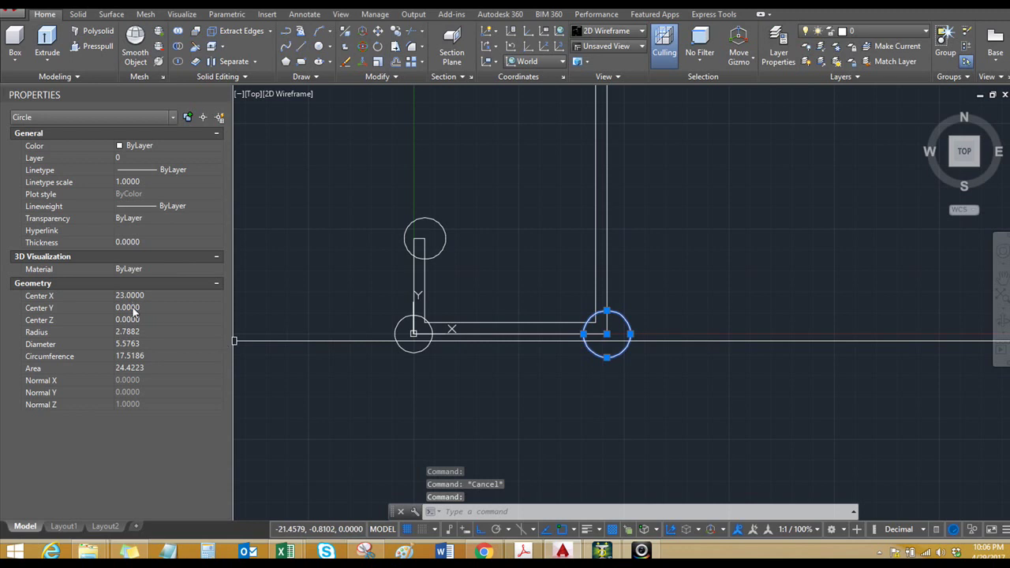
{"action": "key", "text": "Escape"}
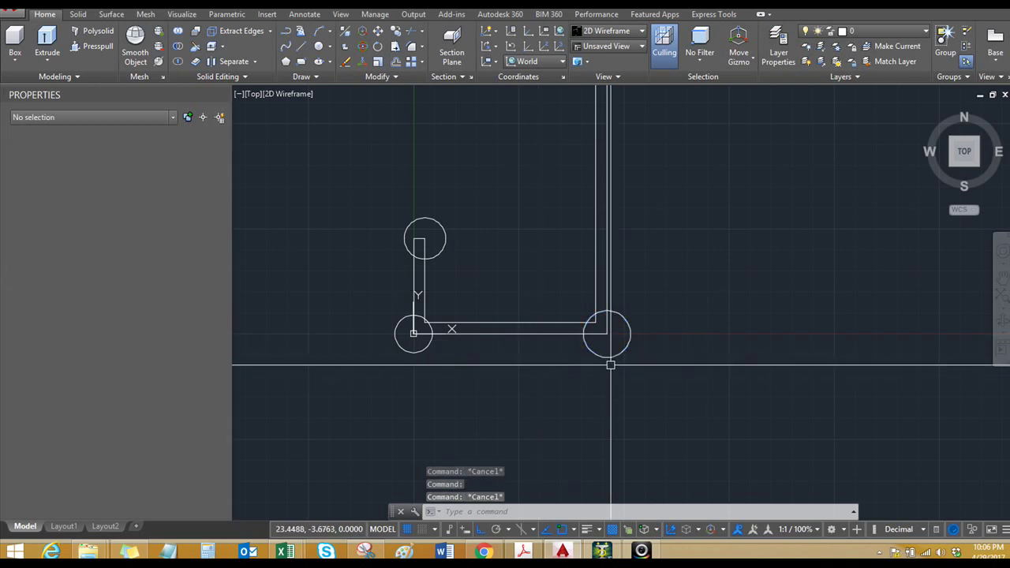
{"action": "left_click", "coordinate": [605, 352]}
{"action": "key", "text": "Escape"}
- Erase the three marker circles from the S section's corner points
{"action": "scroll", "coordinate": [582, 372], "scroll_direction": "down", "scroll_amount": 2}
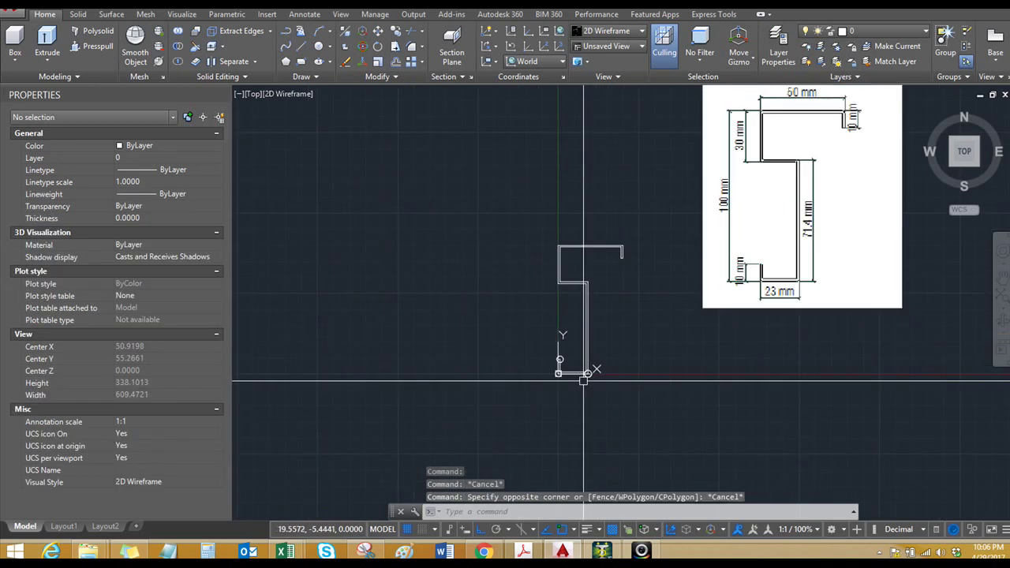
{"action": "scroll", "coordinate": [592, 365], "scroll_direction": "up", "scroll_amount": 1}
{"action": "left_click", "coordinate": [593, 366]}
{"action": "type", "text": "e"}
{"action": "key", "text": "Return"}
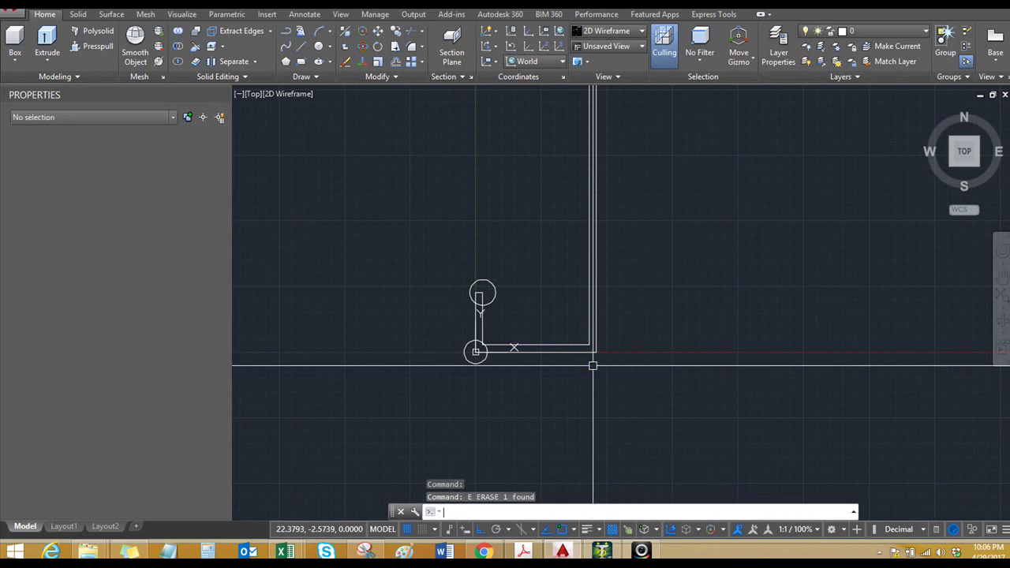
{"action": "left_click", "coordinate": [470, 362]}
{"action": "type", "text": "e"}
{"action": "key", "text": "Return"}
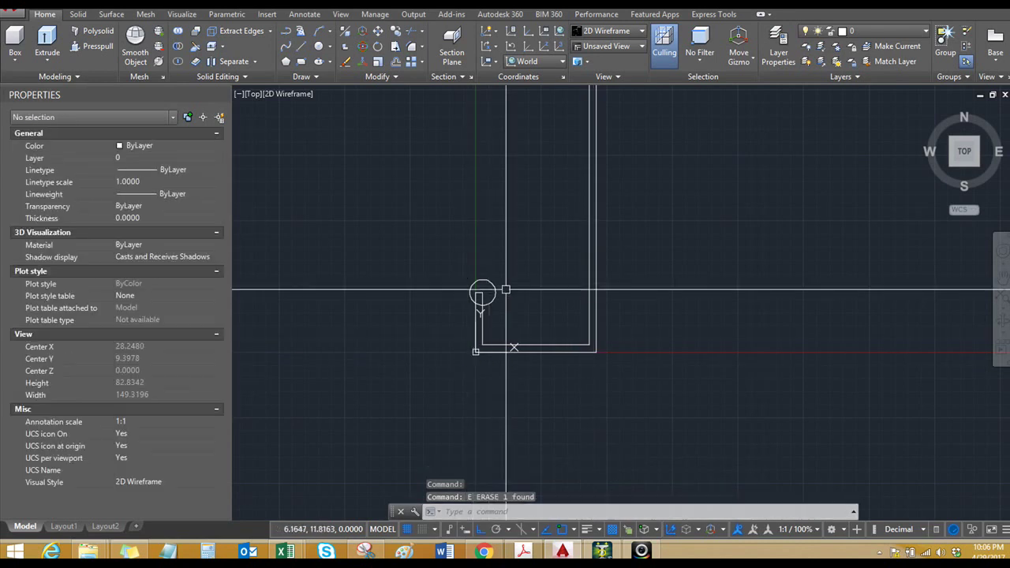
{"action": "left_click", "coordinate": [489, 300]}
{"action": "left_click", "coordinate": [476, 287]}
{"action": "type", "text": "e"}
{"action": "key", "text": "Return"}
- Redraw and regenerate the drawing, and examine the separate line segments that make up the S section outline
{"action": "scroll", "coordinate": [548, 309], "scroll_direction": "down", "scroll_amount": 2}
{"action": "type", "text": "r"}
{"action": "key", "text": "Return"}
{"action": "key", "text": "Escape"}
{"action": "type", "text": "r"}
{"action": "key", "text": "Return"}
{"action": "scroll", "coordinate": [473, 264], "scroll_direction": "up", "scroll_amount": 4}
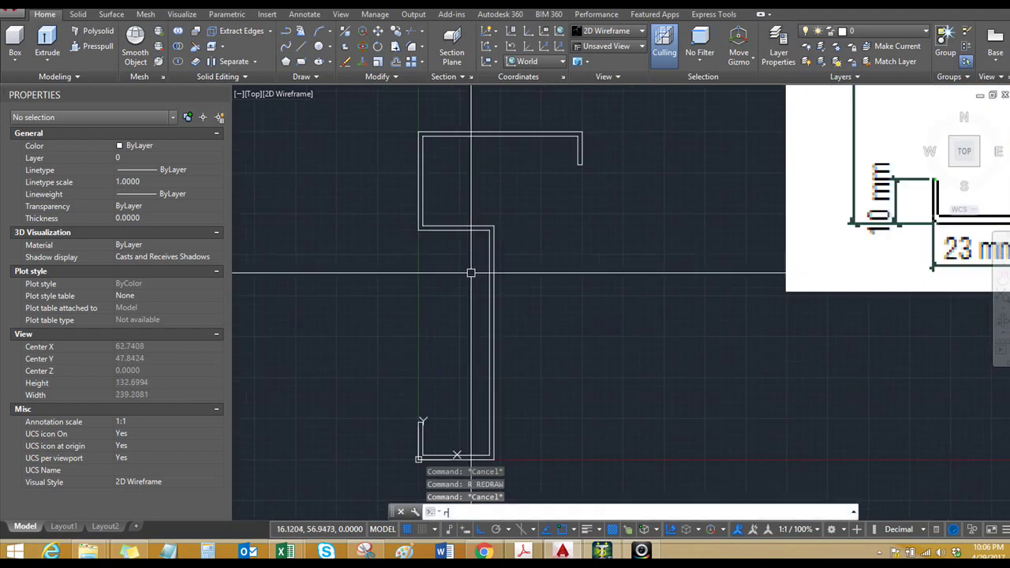
{"action": "left_click", "coordinate": [447, 227]}
{"action": "left_click", "coordinate": [448, 228]}
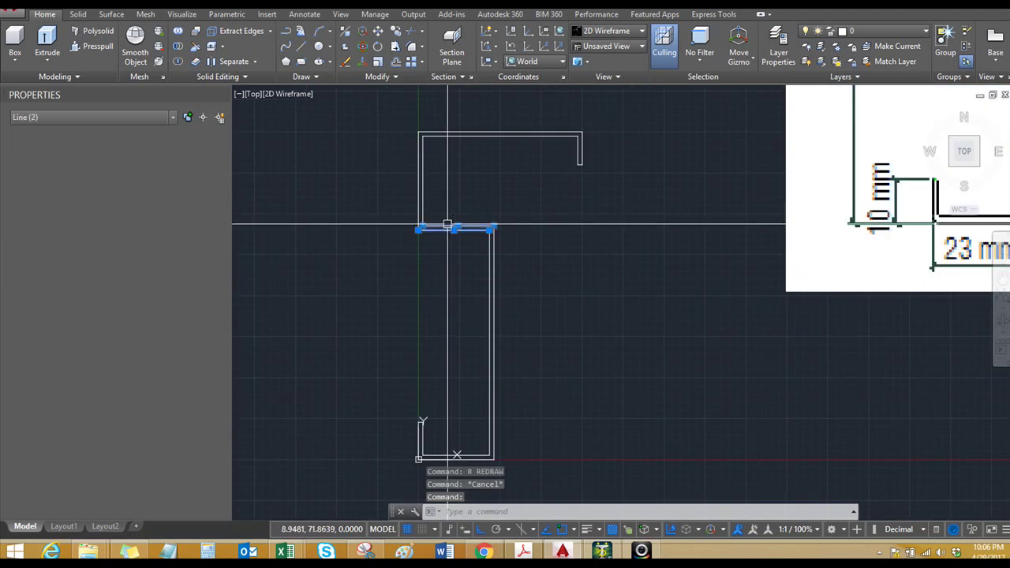
{"action": "left_click", "coordinate": [422, 197]}
{"action": "left_click", "coordinate": [461, 136]}
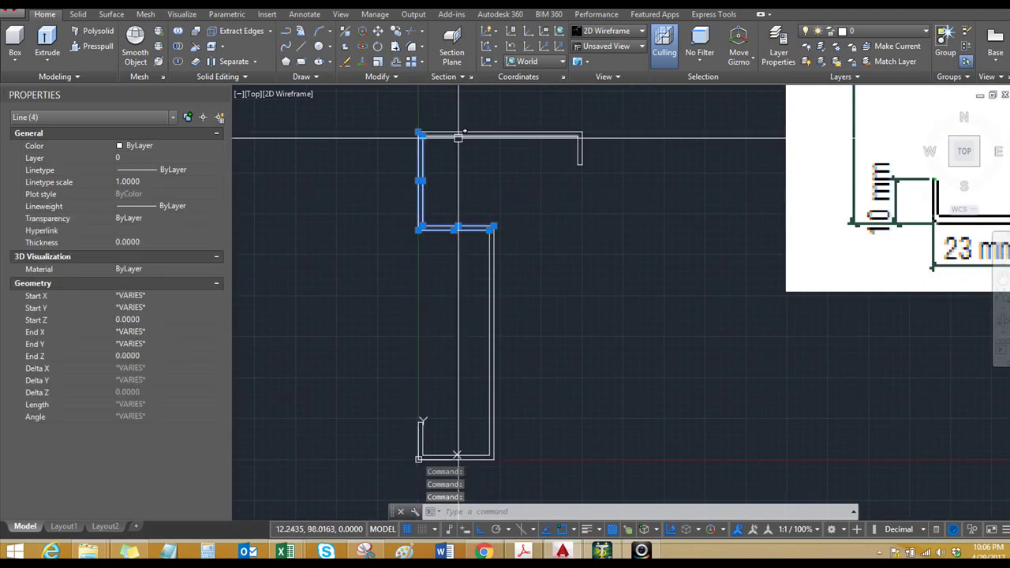
{"action": "key", "text": "Escape"}
{"action": "scroll", "coordinate": [453, 211], "scroll_direction": "down", "scroll_amount": 2}
{"action": "type", "text": "re"}
{"action": "key", "text": "Return"}
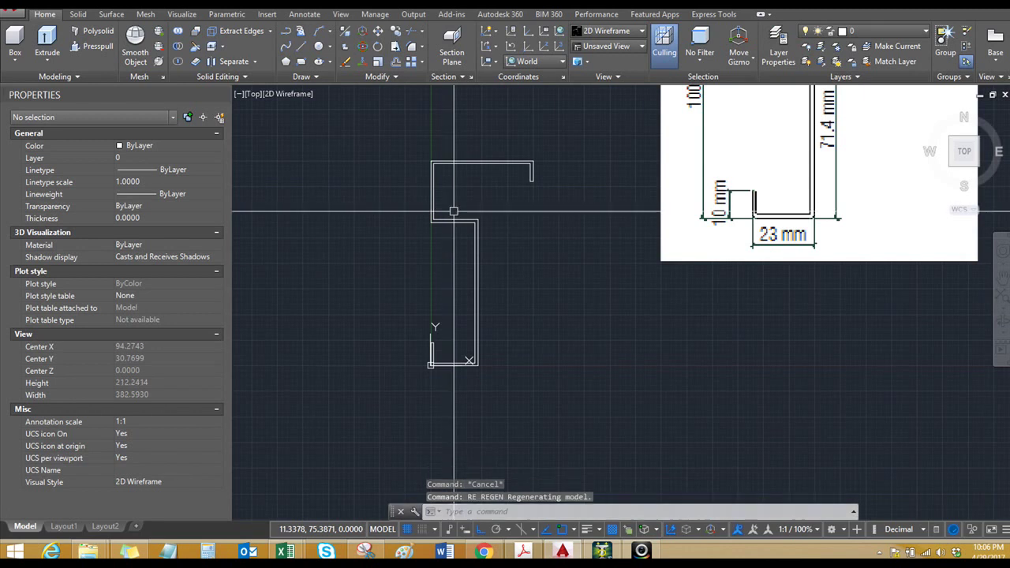
{"action": "key", "text": "Escape"}
{"action": "type", "text": "r"}
{"action": "key", "text": "Return"}
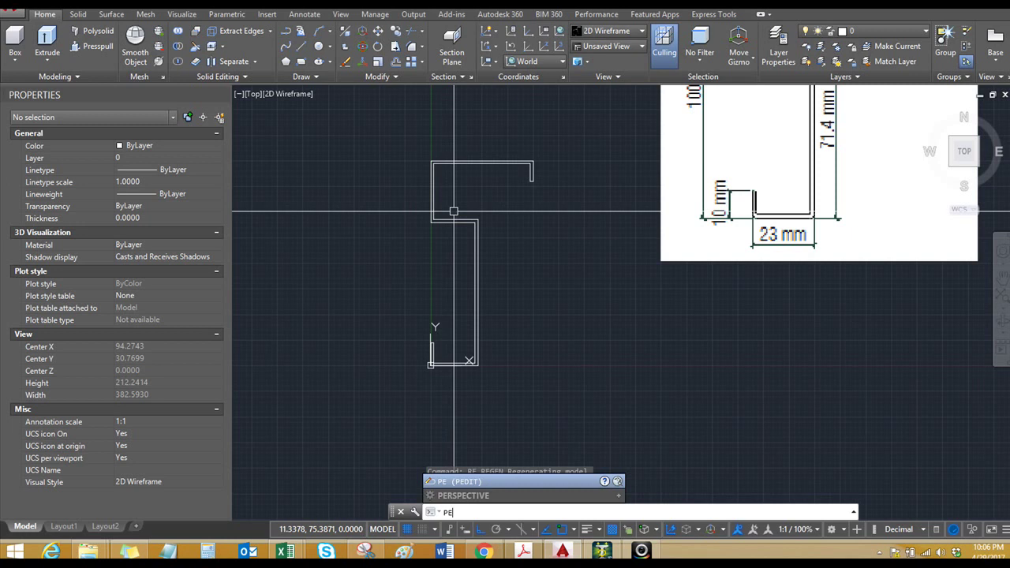
- Convert the S section's lower step line to a polyline with PEDIT and join all the outline's segments into it
{"action": "type", "text": "pe"}
{"action": "key", "text": "Return"}
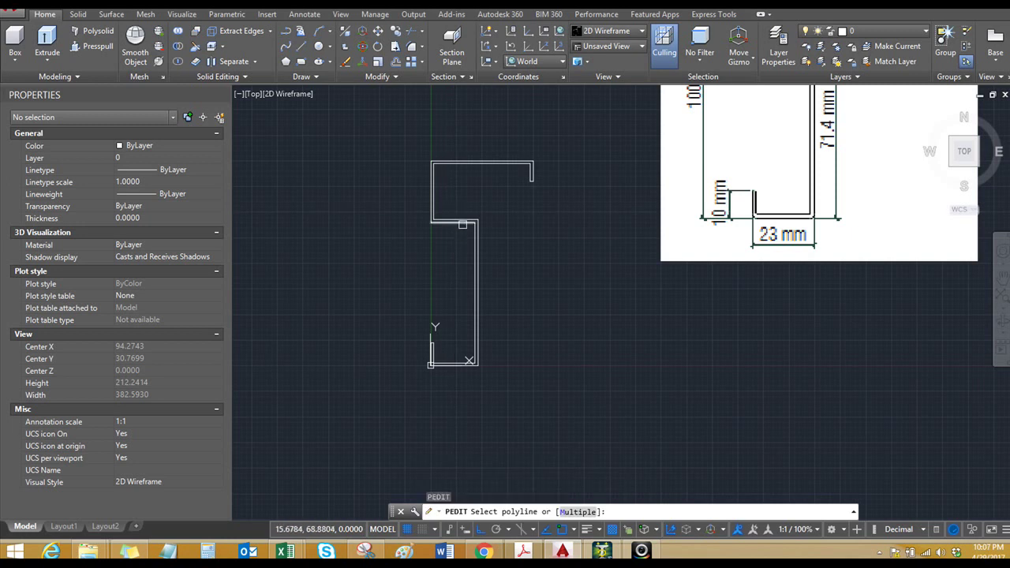
{"action": "left_click", "coordinate": [462, 223]}
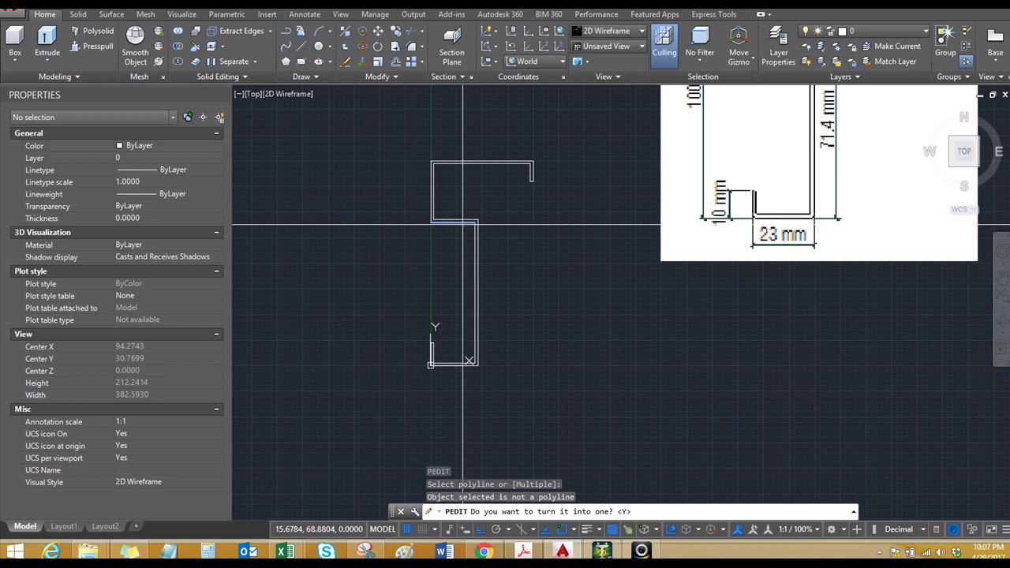
{"action": "key", "text": "Return"}
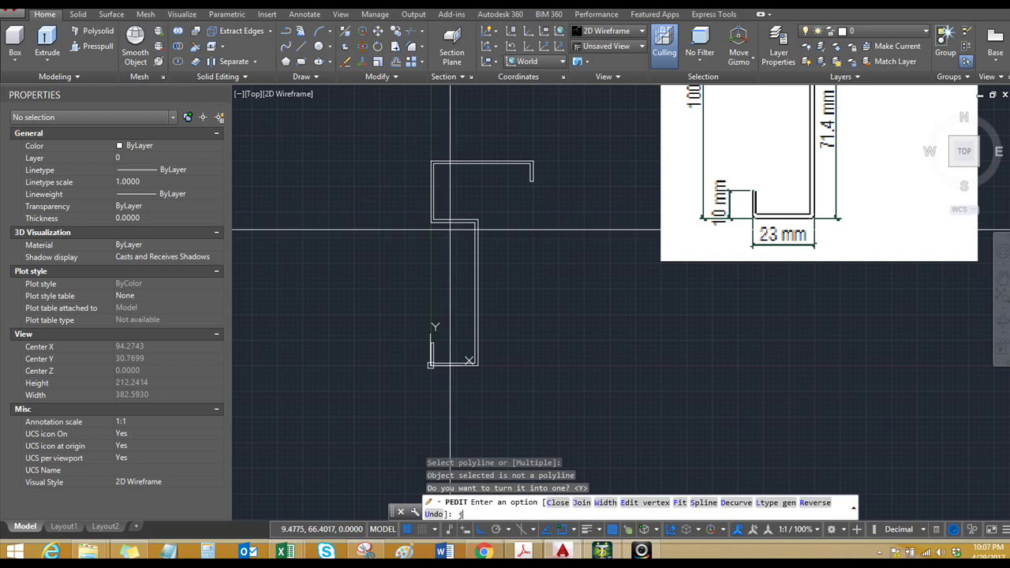
{"action": "type", "text": "j"}
{"action": "key", "text": "Return"}
{"action": "left_click", "coordinate": [382, 135]}
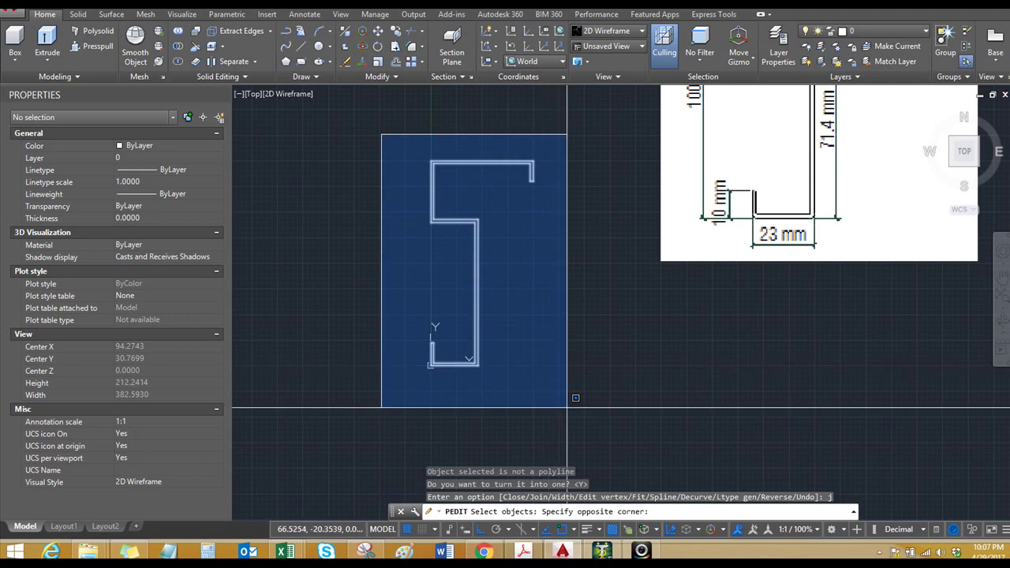
{"action": "left_click", "coordinate": [548, 365]}
{"action": "key", "text": "Return"}
{"action": "key", "text": "Escape"}
{"action": "left_click", "coordinate": [462, 229]}
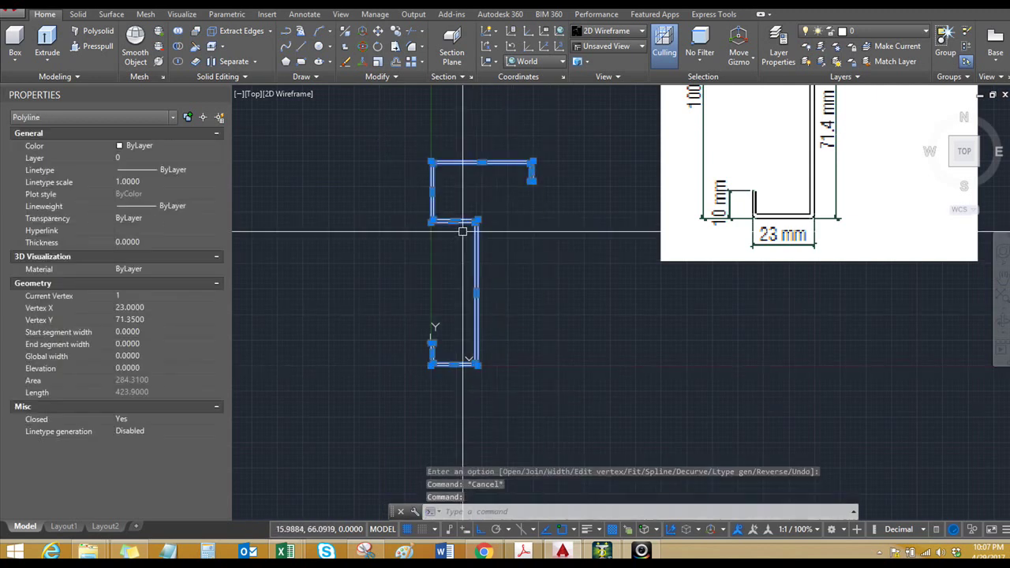
{"action": "scroll", "coordinate": [462, 229], "scroll_direction": "up", "scroll_amount": 2}
{"action": "type", "text": "r"}
{"action": "key", "text": "Return"}
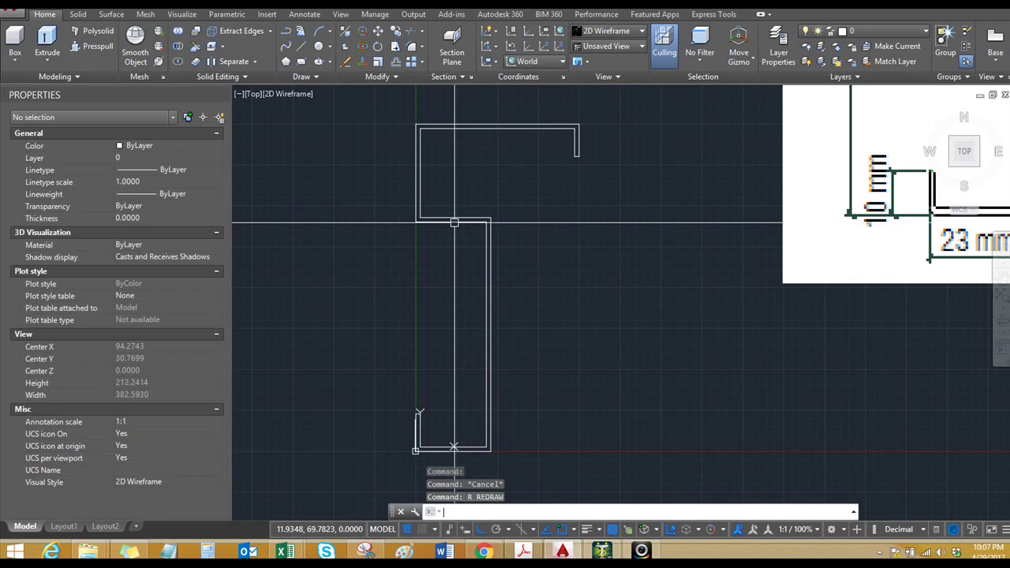
{"action": "scroll", "coordinate": [418, 261], "scroll_direction": "down", "scroll_amount": 2}
{"action": "key", "text": "Escape"}
{"action": "middle_click_drag", "start_coordinate": [440, 253], "coordinate": [357, 285]}
{"action": "type", "text": "re"}
{"action": "key", "text": "Return"}
{"action": "key", "text": "Escape"}
{"action": "key", "text": "Escape"}
{"action": "type", "text": "re"}
{"action": "key", "text": "Escape"}
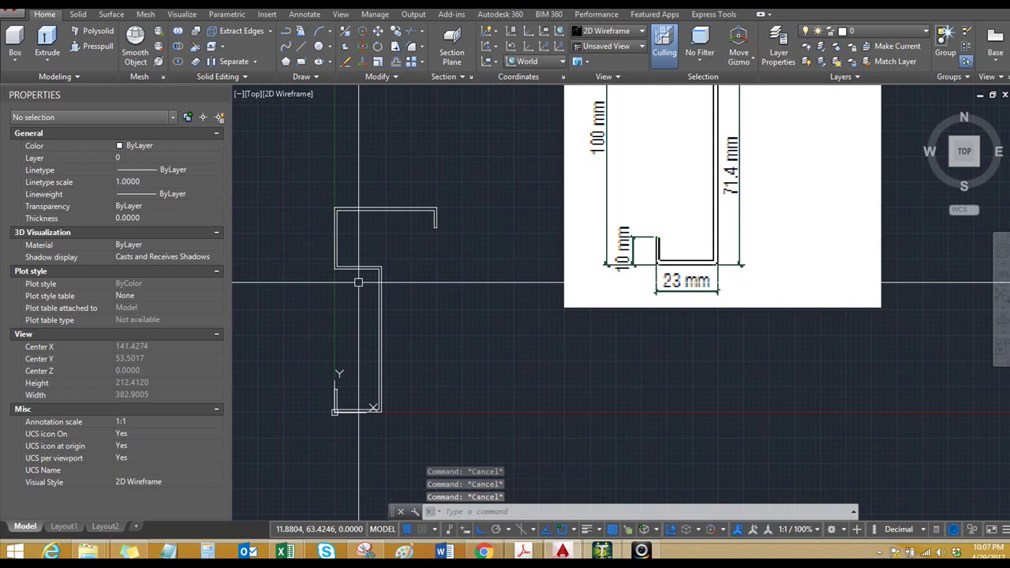
{"action": "type", "text": "r"}
{"action": "key", "text": "Return"}
{"action": "key", "text": "Escape"}
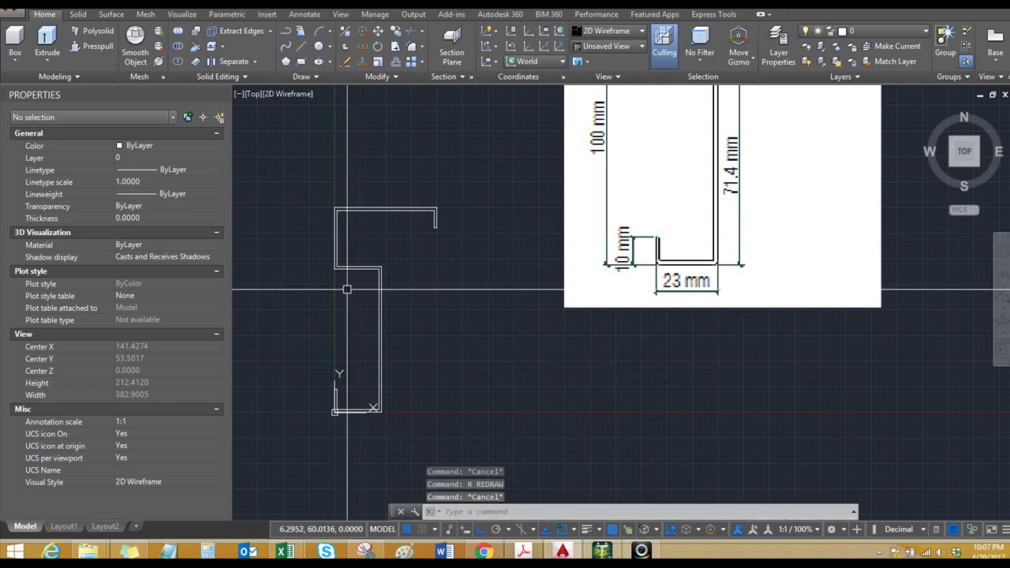
- Run LIST on the S section polyline and copy all its vertex coordinate lines
{"action": "type", "text": "li"}
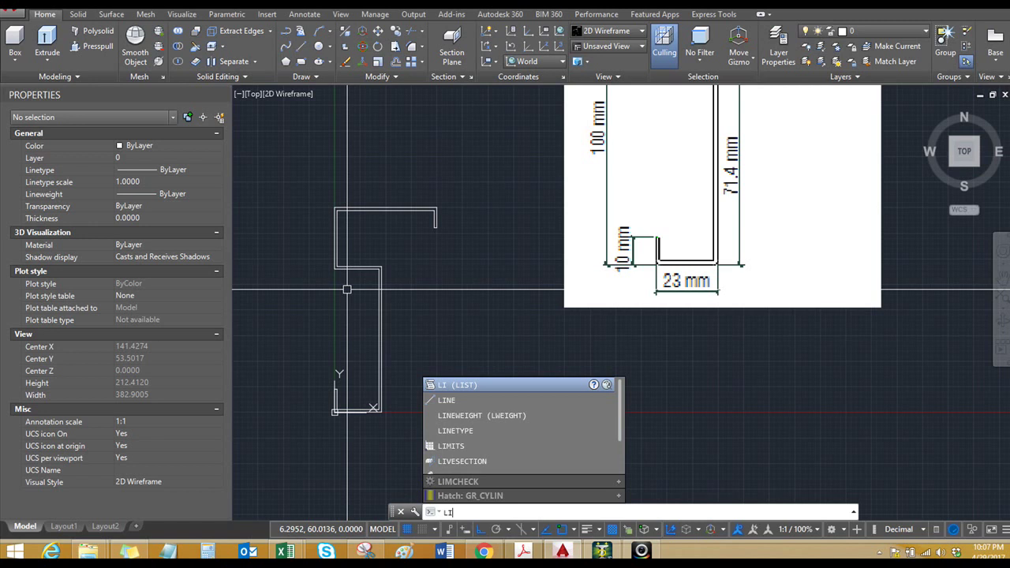
{"action": "key", "text": "Return"}
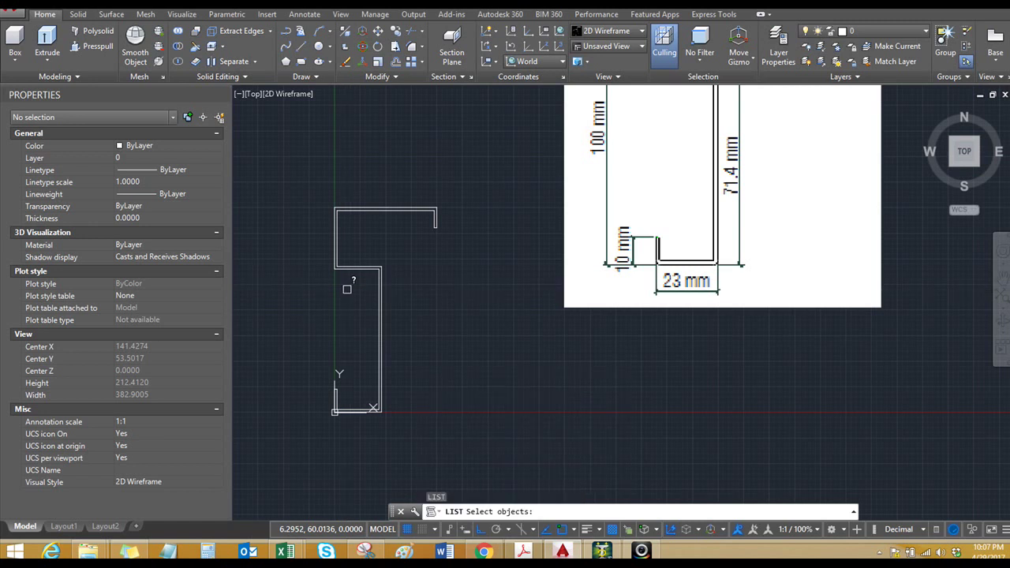
{"action": "left_click", "coordinate": [346, 271]}
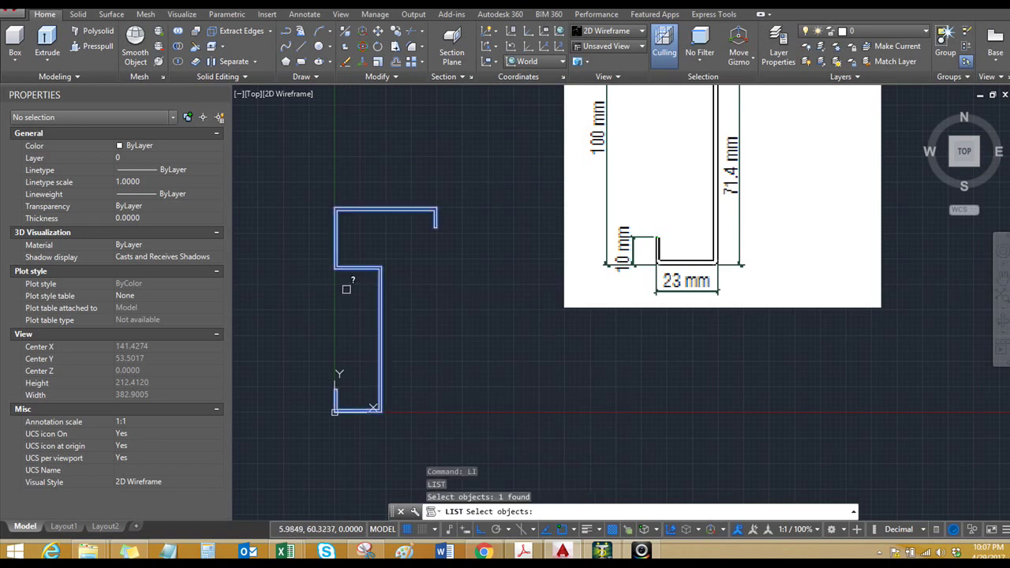
{"action": "key", "text": "Return"}
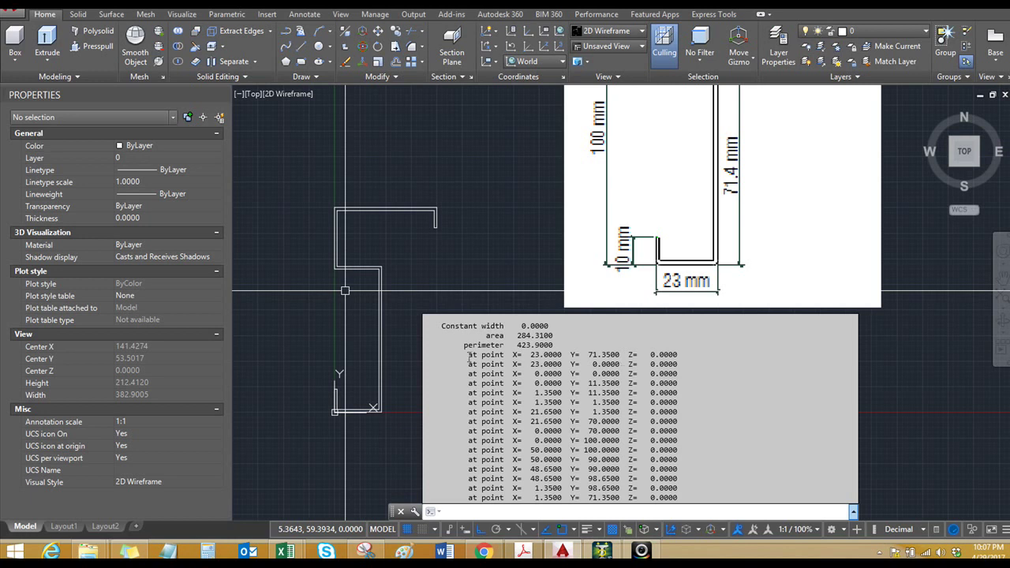
{"action": "left_click_drag", "start_coordinate": [469, 356], "coordinate": [685, 499]}
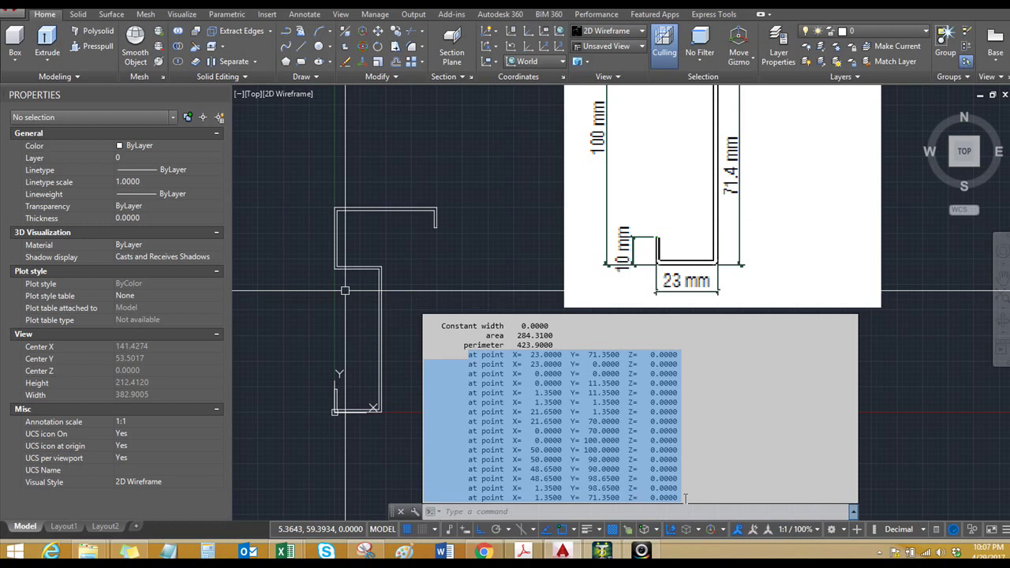
{"action": "right_click", "coordinate": [604, 404]}
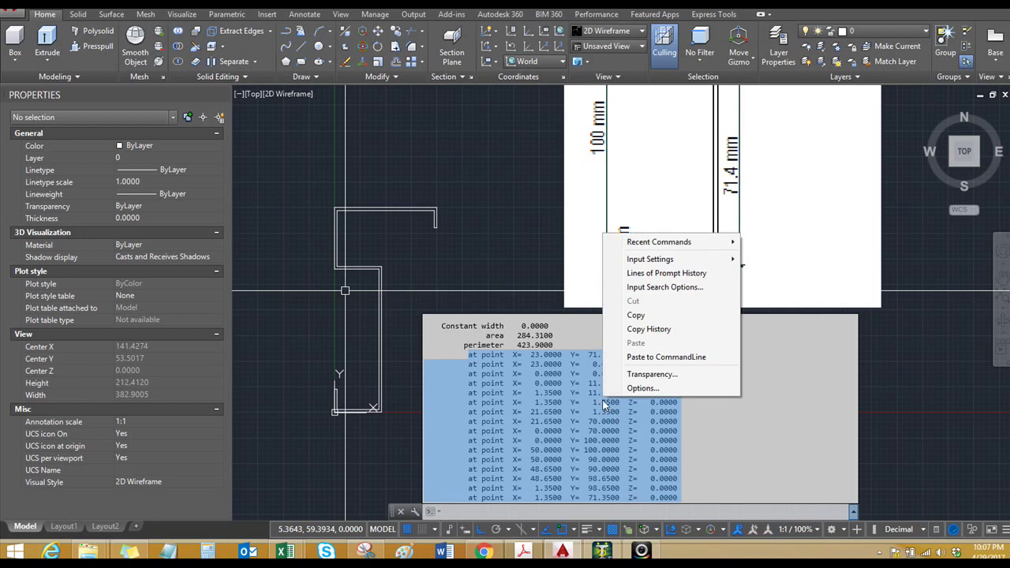
{"action": "left_click", "coordinate": [636, 315]}
- Switch to the section properties workbook in Excel, add a new sheet named S section and select cell B6
{"action": "mouse_move", "coordinate": [284, 551]}
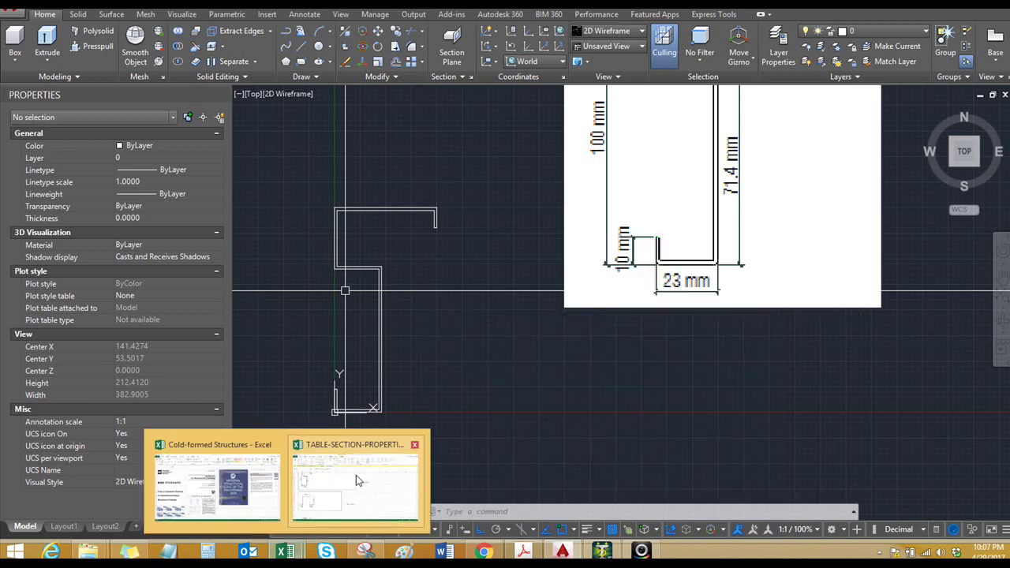
{"action": "left_click", "coordinate": [356, 471]}
{"action": "left_click", "coordinate": [202, 476]}
{"action": "scroll", "coordinate": [250, 299], "scroll_direction": "up", "scroll_amount": 2}
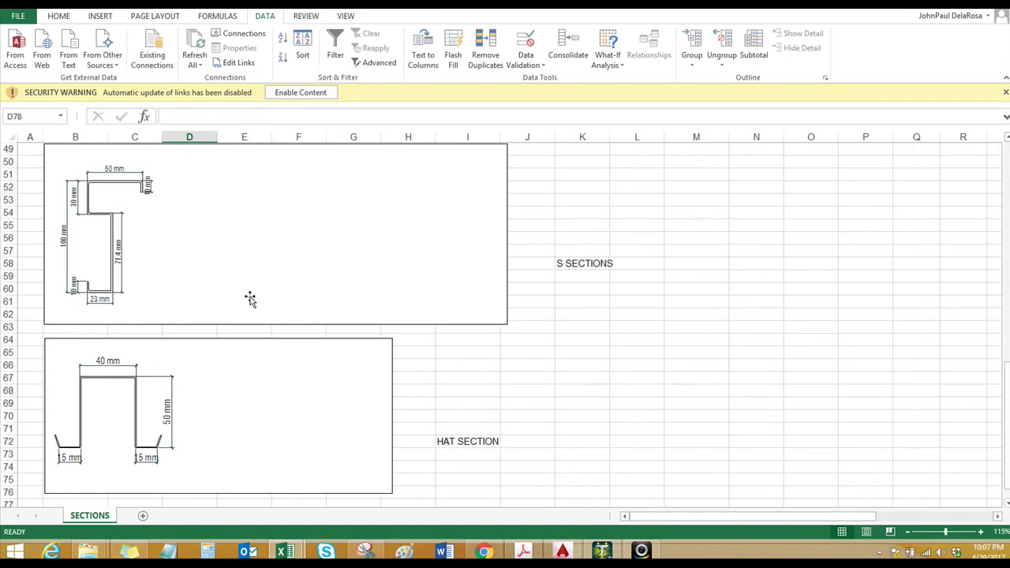
{"action": "left_click", "coordinate": [143, 517]}
{"action": "double_click", "coordinate": [138, 516]}
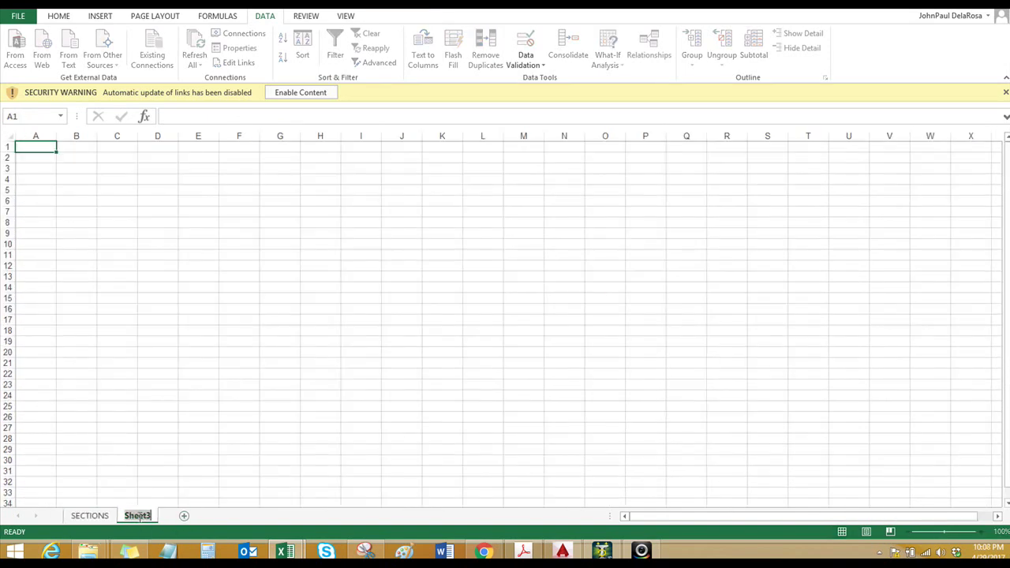
{"action": "type", "text": "S section"}
{"action": "key", "text": "Return"}
{"action": "left_click", "coordinate": [82, 203]}
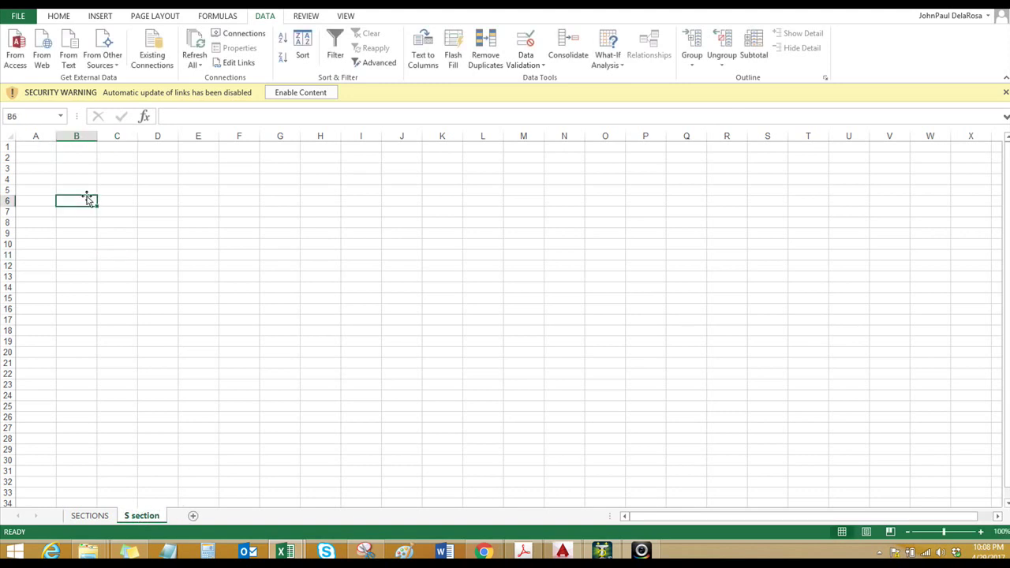
- Paste the copied S section vertex coordinate lines into the sheet starting at cell B5
{"action": "left_click", "coordinate": [76, 189]}
{"action": "right_click", "coordinate": [77, 190]}
{"action": "left_click", "coordinate": [103, 244]}
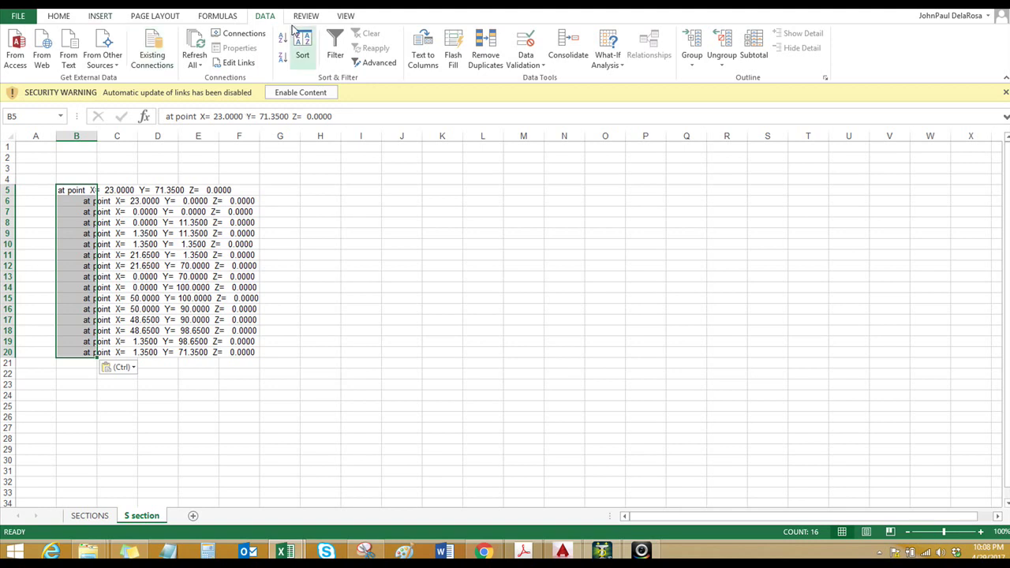
- Open the Convert Text to Columns wizard for the pasted coordinate lines in B5:B20 and move it closer to the data
{"action": "left_click", "coordinate": [68, 19]}
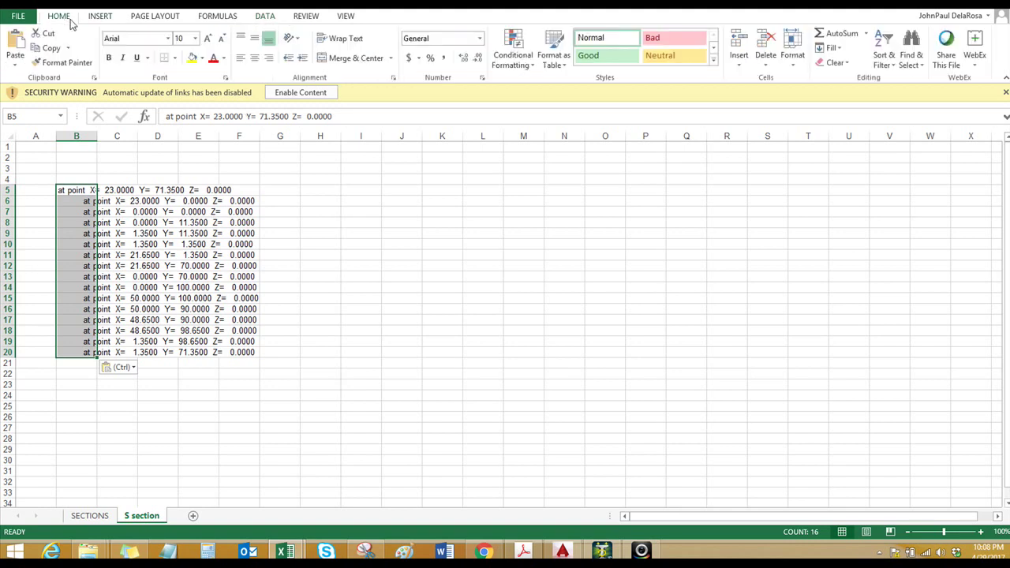
{"action": "key", "text": "ctrl"}
{"action": "left_click", "coordinate": [264, 15]}
{"action": "key", "text": "ctrl"}
{"action": "key", "text": "ctrl"}
{"action": "key", "text": "ctrl"}
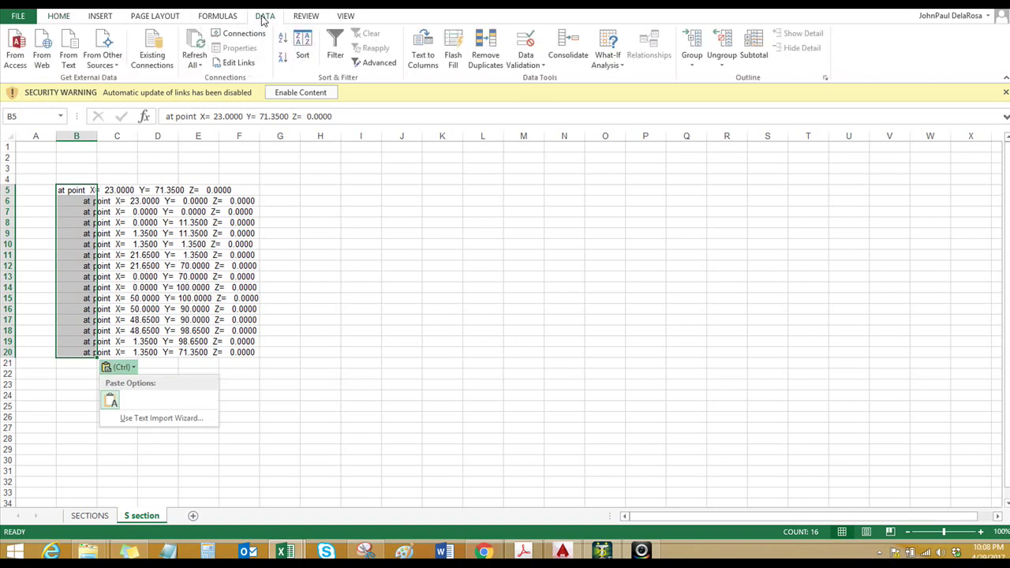
{"action": "key", "text": "ctrl"}
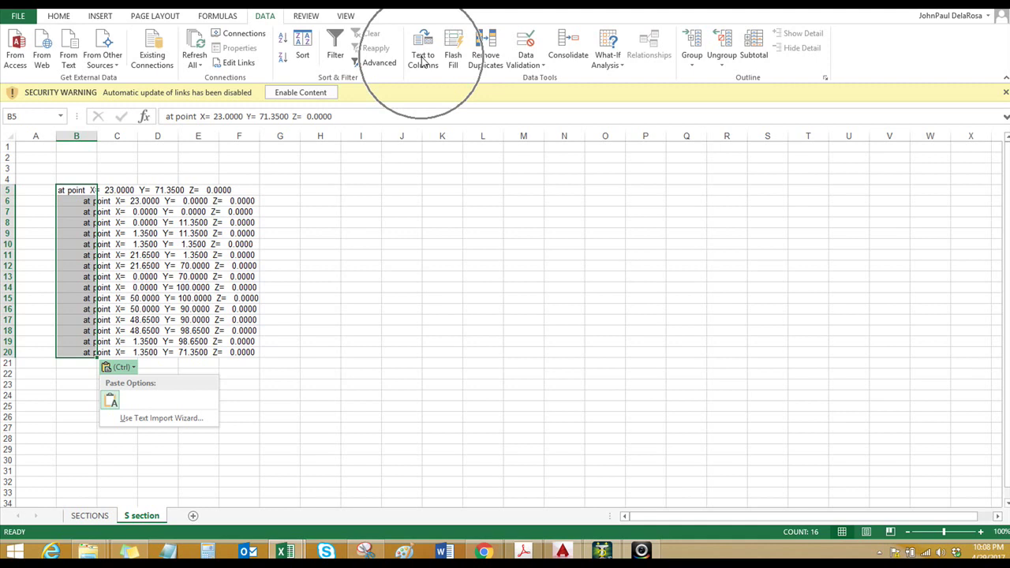
{"action": "left_click", "coordinate": [424, 59]}
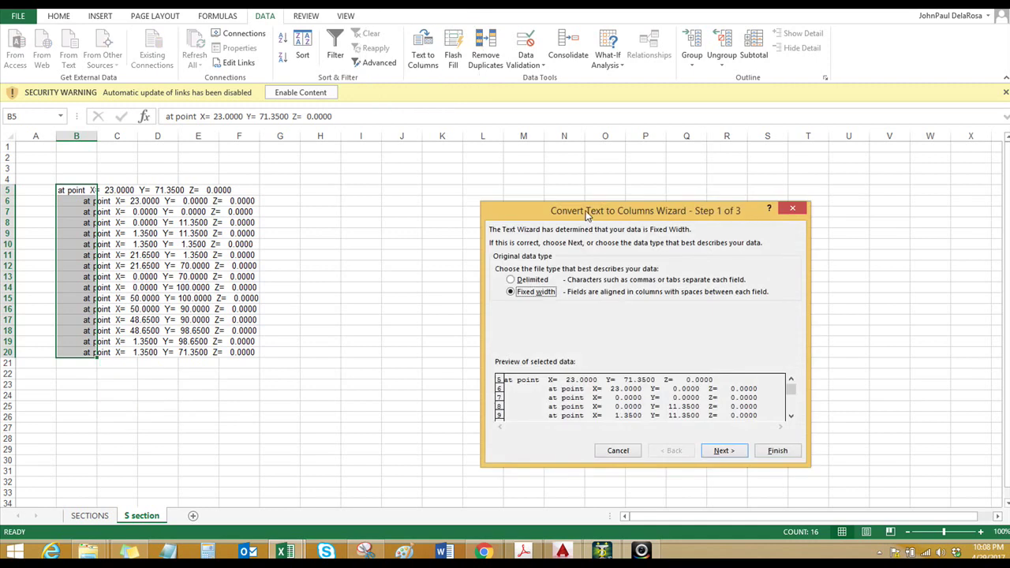
{"action": "left_click_drag", "start_coordinate": [586, 214], "coordinate": [523, 154]}
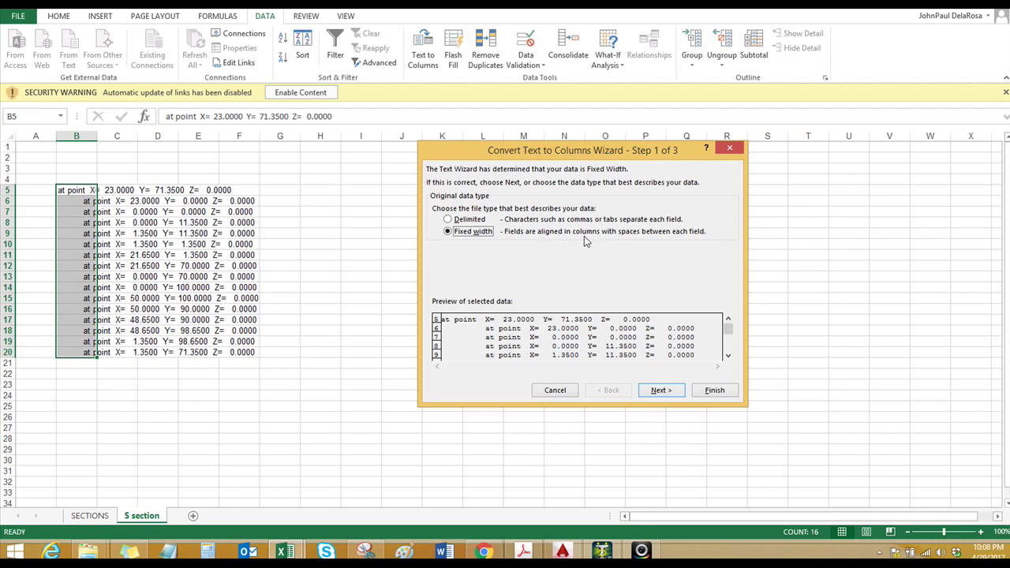
- Split the point list in column B into separate columns using fixed-width Text to Columns
{"action": "left_click", "coordinate": [661, 235]}
{"action": "left_click", "coordinate": [712, 391]}
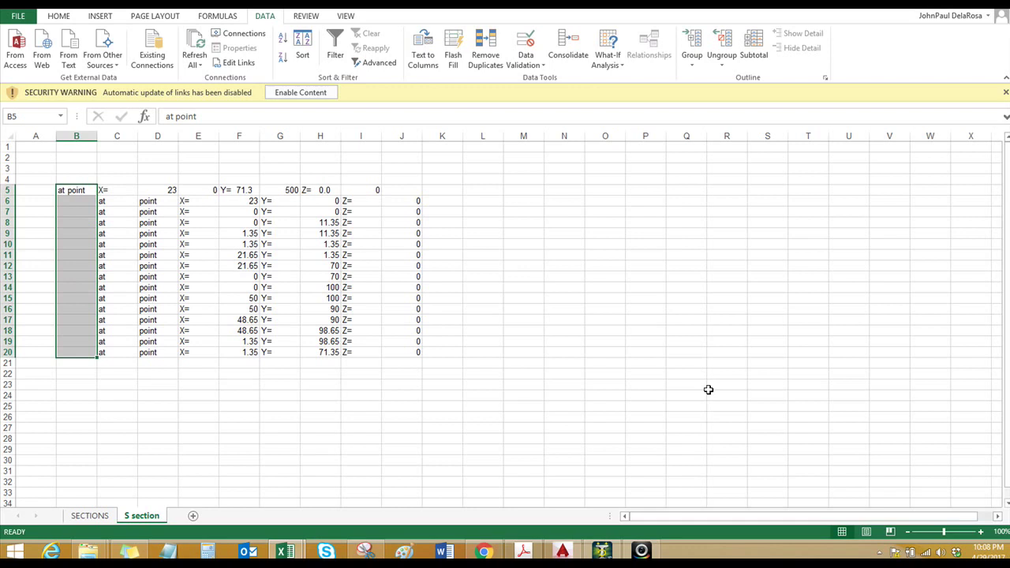
{"action": "left_click", "coordinate": [243, 201]}
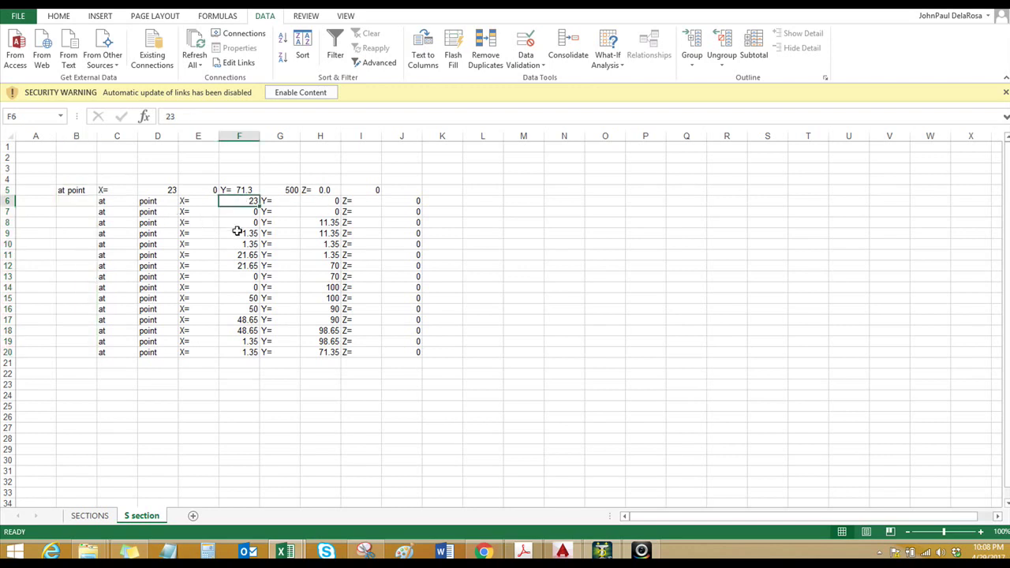
- Clear the "at point X=" label text from B5:C20 and D6:E20, keeping the numeric coordinates
{"action": "left_click", "coordinate": [161, 254]}
{"action": "left_click", "coordinate": [148, 211]}
{"action": "left_click_drag", "start_coordinate": [68, 191], "coordinate": [106, 355]}
{"action": "key", "text": "Delete"}
{"action": "left_click", "coordinate": [150, 244]}
{"action": "left_click_drag", "start_coordinate": [153, 202], "coordinate": [183, 352]}
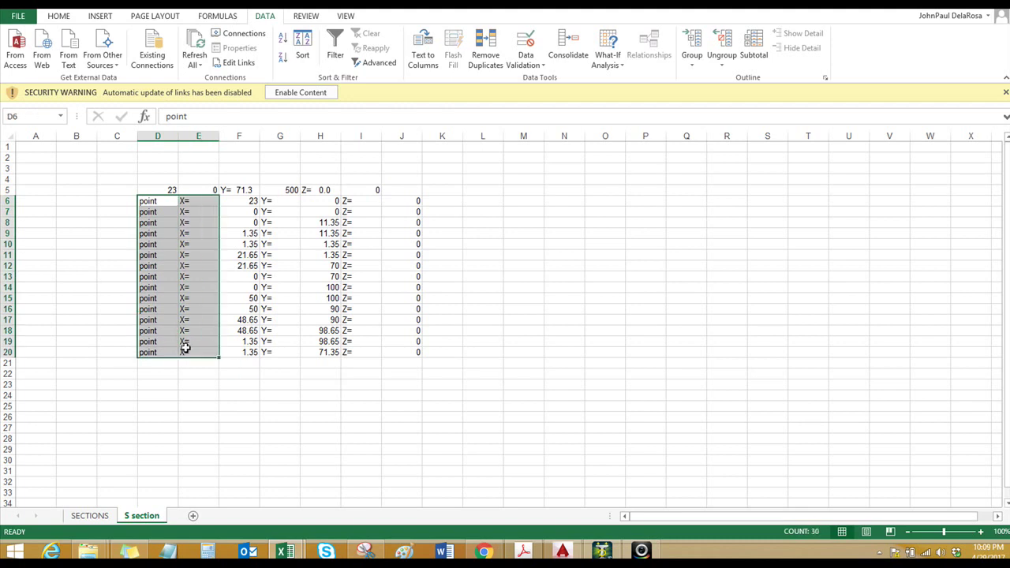
{"action": "key", "text": "Delete"}
- Clear the Z labels and values from columns I and J and the "Y=" labels from G6:G20
{"action": "left_click_drag", "start_coordinate": [363, 190], "coordinate": [415, 360]}
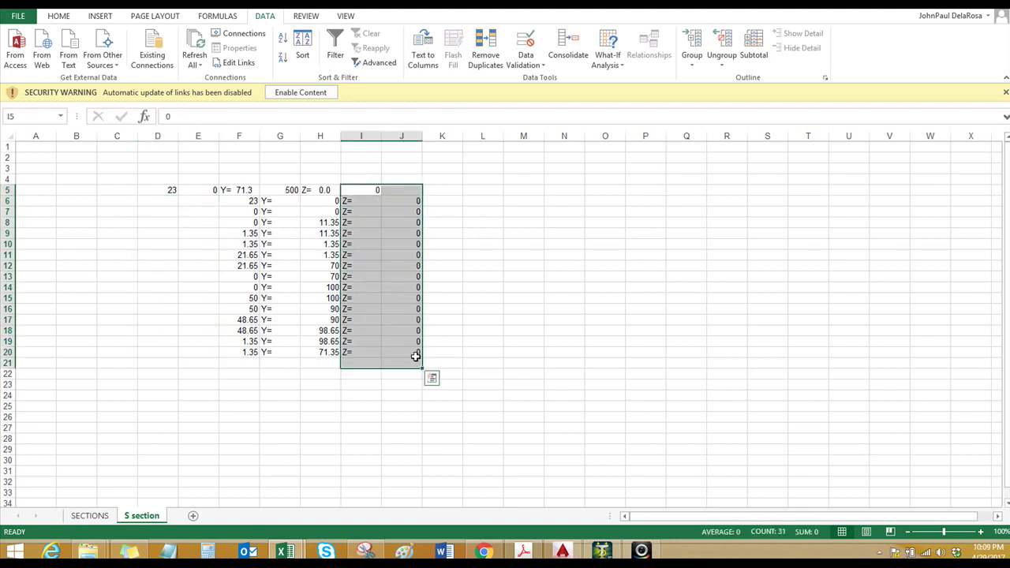
{"action": "key", "text": "Delete"}
{"action": "left_click_drag", "start_coordinate": [283, 203], "coordinate": [273, 352]}
{"action": "key", "text": "Delete"}
{"action": "left_click", "coordinate": [384, 224]}
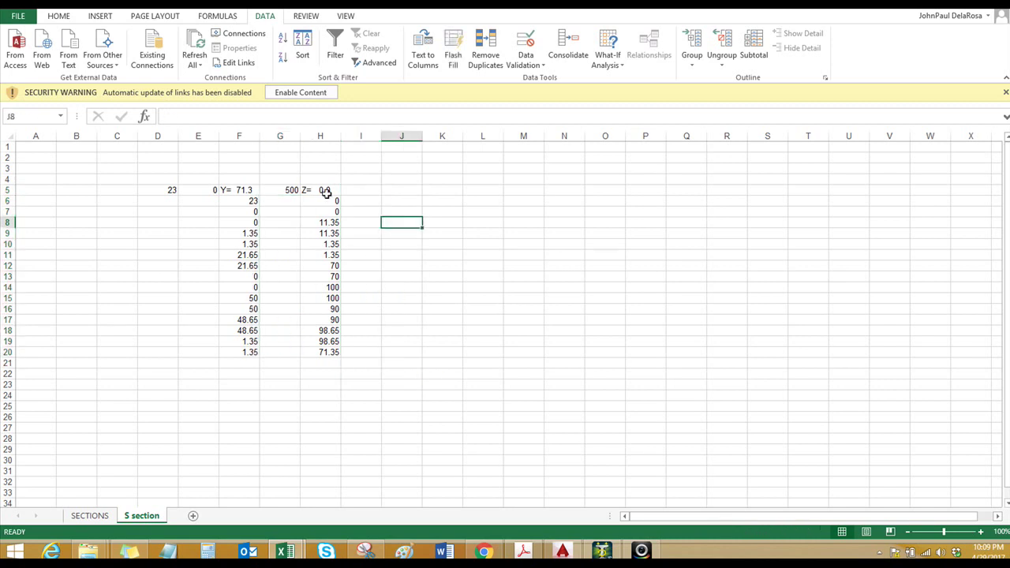
- Try clearing the Z entry in cell H5, and undo that deletion
{"action": "left_click", "coordinate": [325, 189]}
{"action": "key", "text": "Delete"}
{"action": "left_click", "coordinate": [290, 189]}
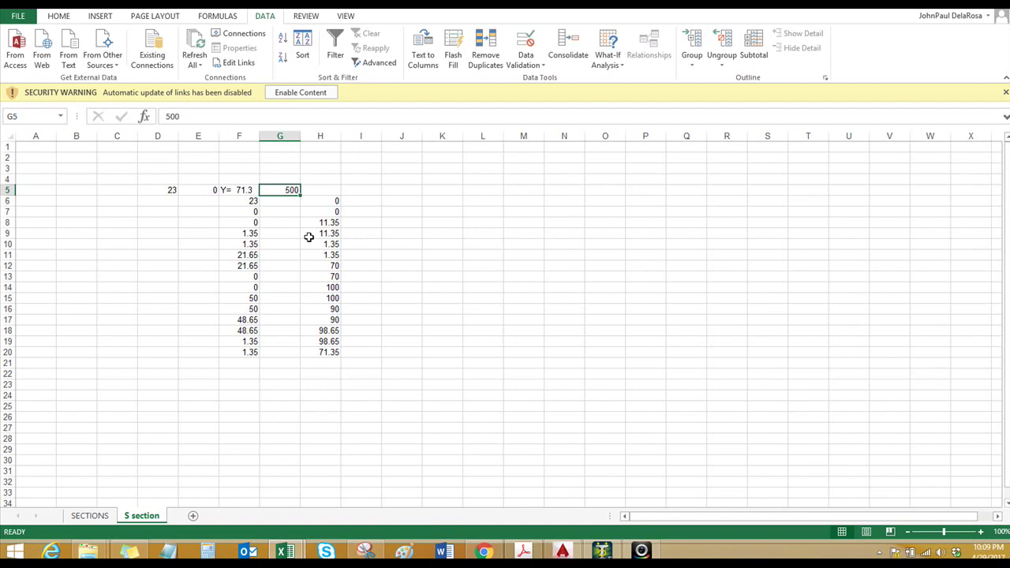
{"action": "key", "text": "ctrl+z"}
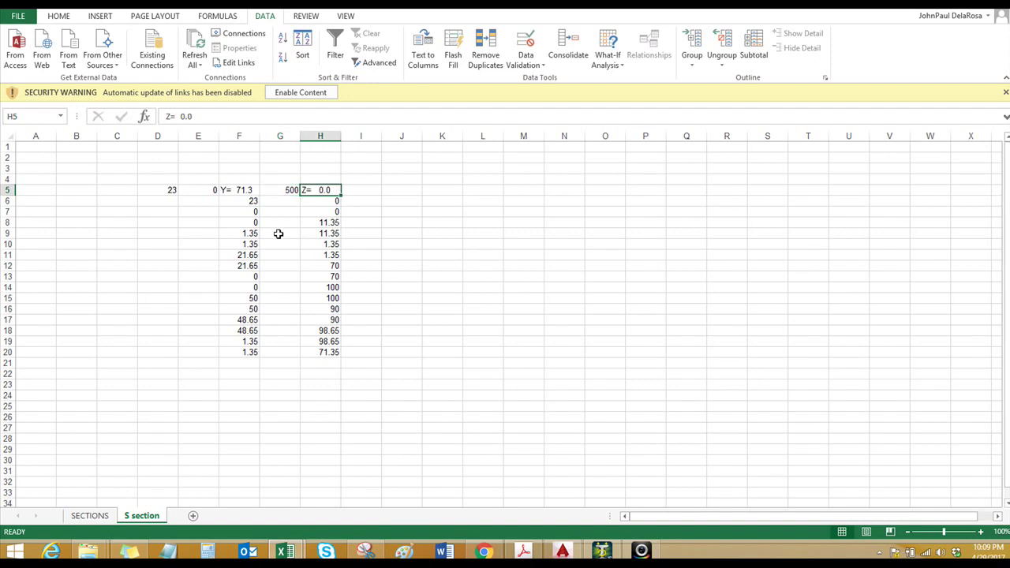
{"action": "left_click", "coordinate": [276, 234]}
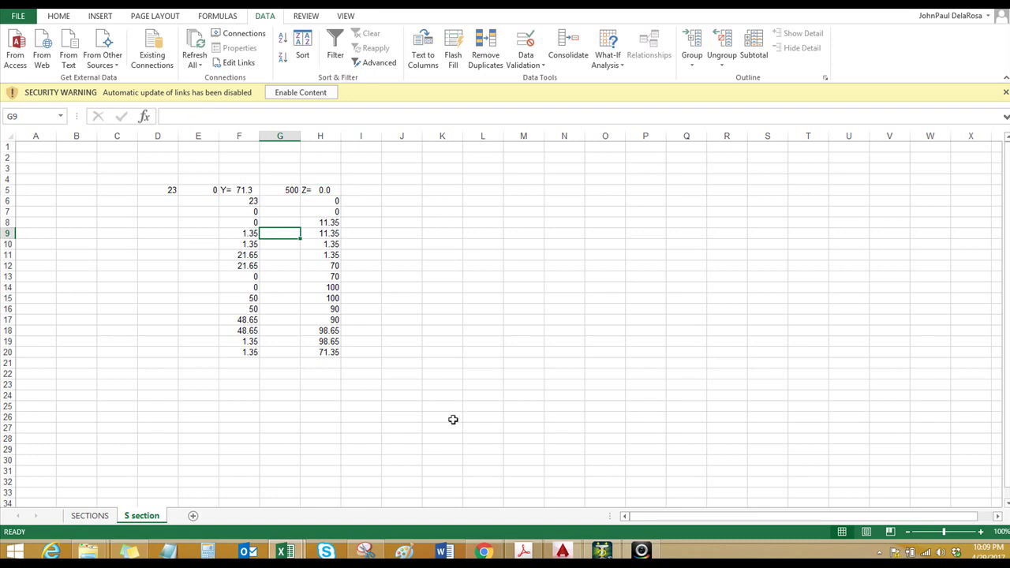
- Switch to AutoCAD and list the S-shaped polyline's data to check its first vertex coordinates
{"action": "left_click", "coordinate": [563, 550]}
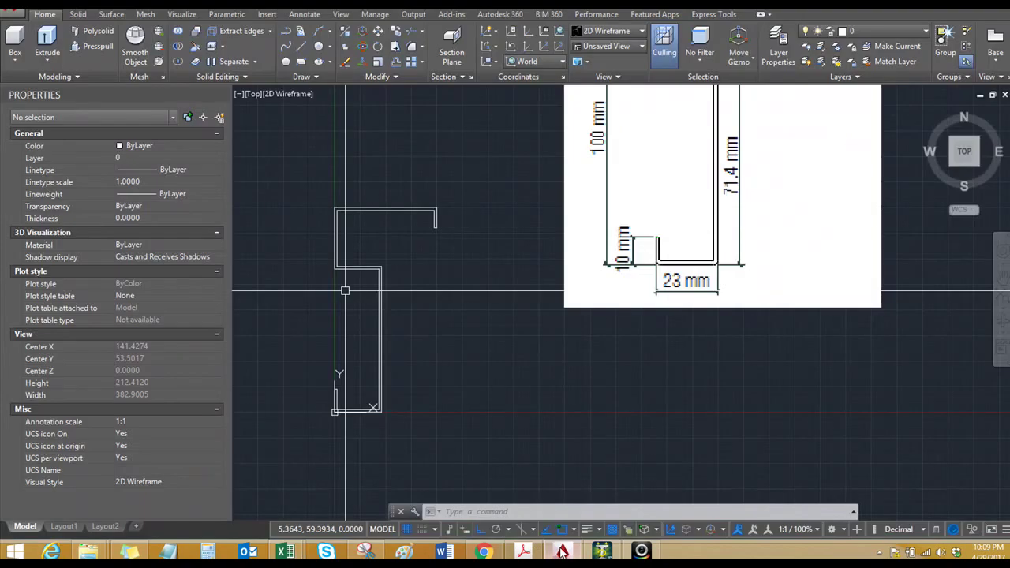
{"action": "type", "text": "LI"}
{"action": "key", "text": "Return"}
{"action": "left_click", "coordinate": [382, 385]}
{"action": "key", "text": "Return"}
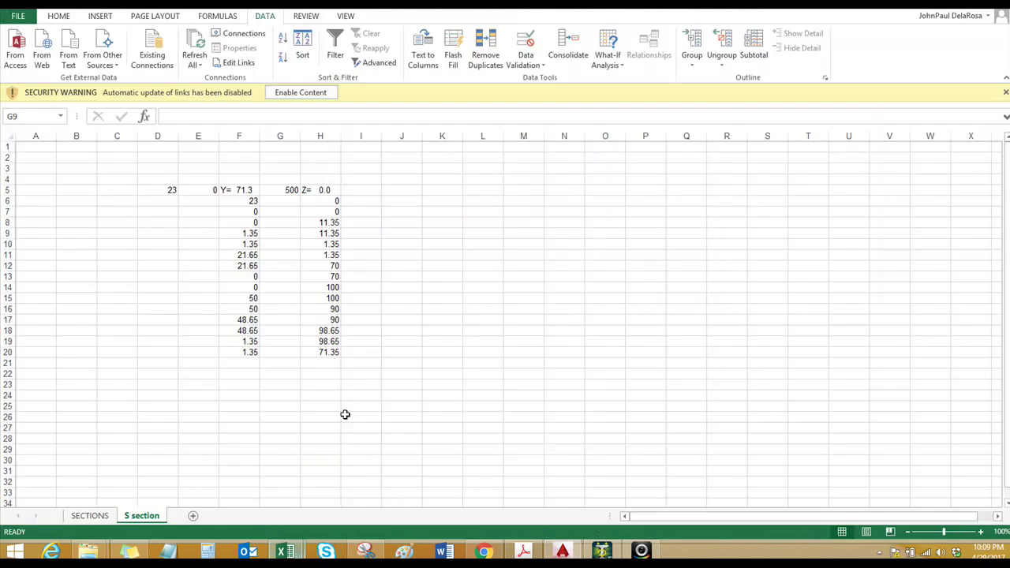
- Switch back to Excel and correct the Y entry in cell F5 to "Y= 71.35"
{"action": "left_click", "coordinate": [286, 551]}
{"action": "left_click", "coordinate": [203, 244]}
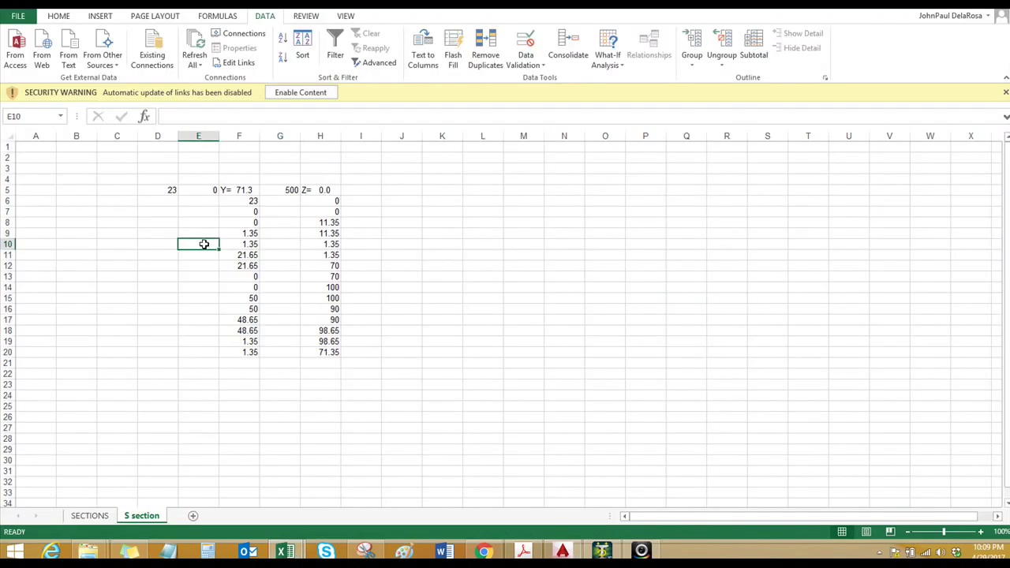
{"action": "double_click", "coordinate": [252, 189]}
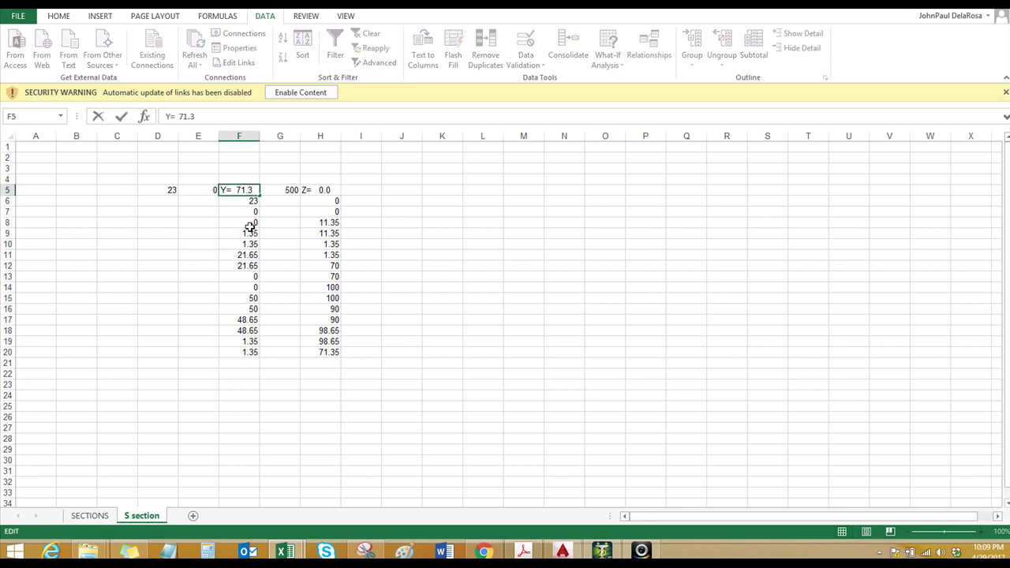
{"action": "type", "text": "5"}
{"action": "left_click", "coordinate": [439, 311]}
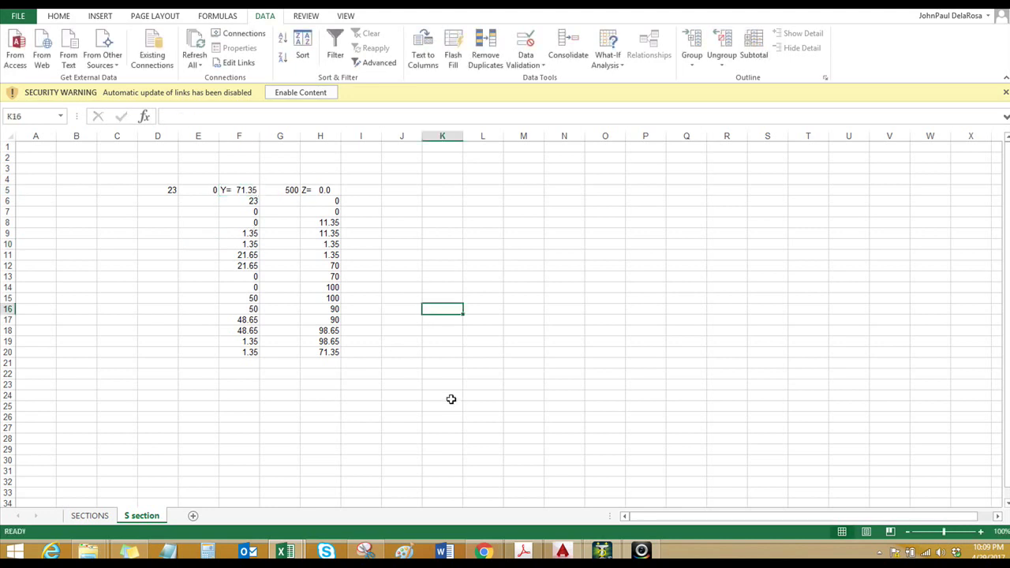
- Clear all the split coordinate data from the range D4:J22
{"action": "left_click_drag", "start_coordinate": [157, 180], "coordinate": [401, 374]}
{"action": "key", "text": "Delete"}
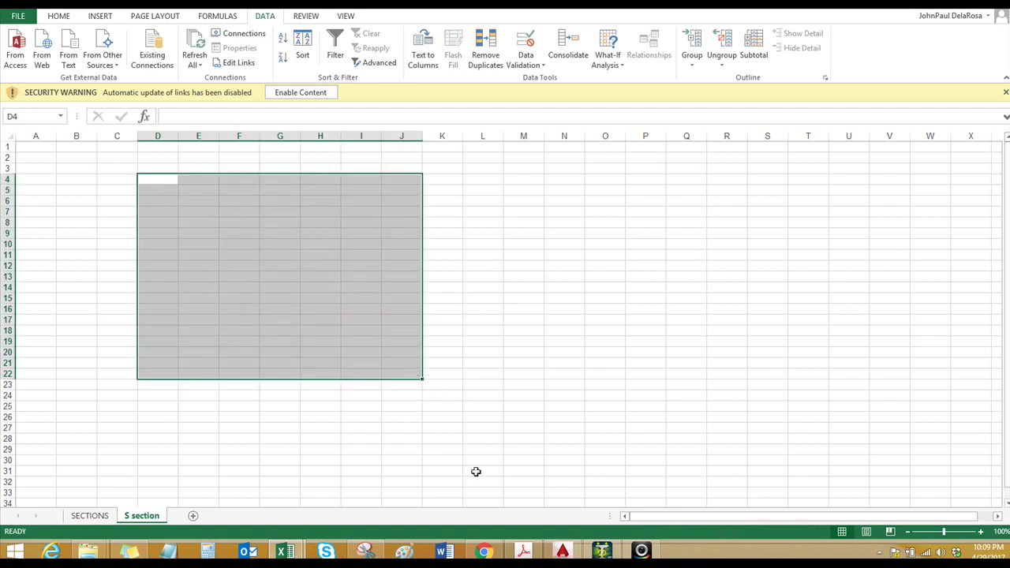
- Switch to AutoCAD and run LIST on the S-shaped polyline to output its vertex coordinates
{"action": "left_click", "coordinate": [562, 550]}
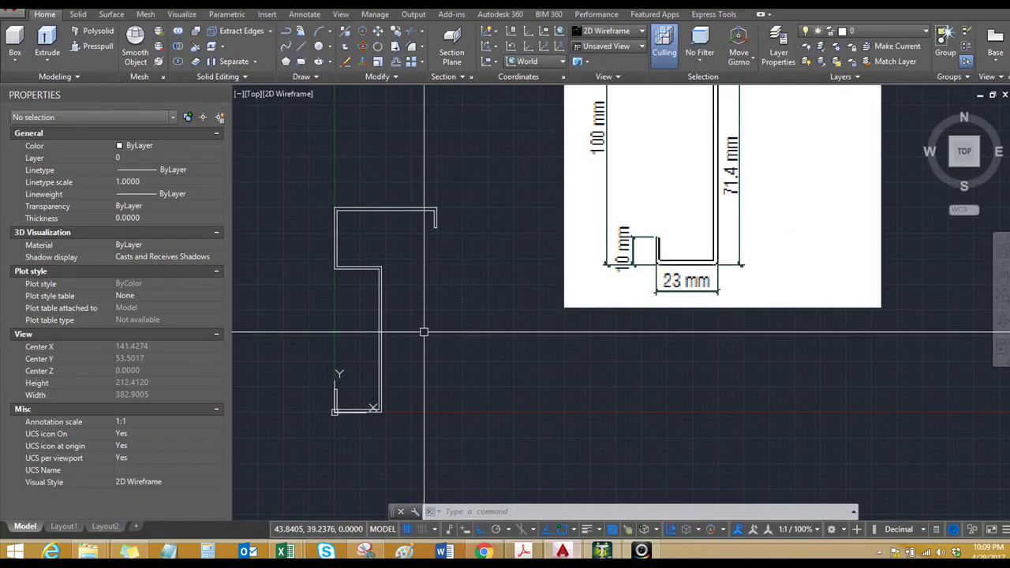
{"action": "type", "text": "li"}
{"action": "key", "text": "Return"}
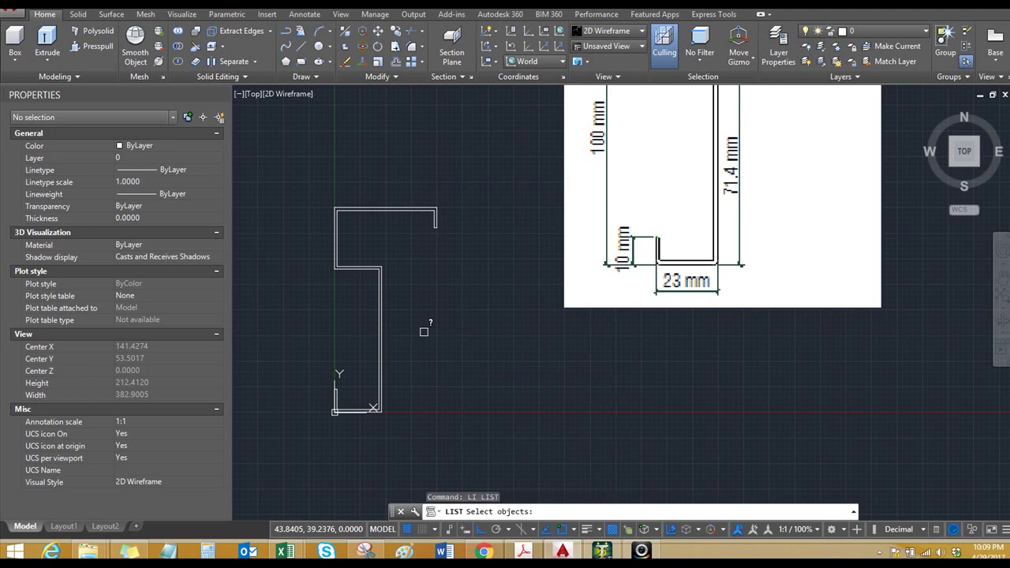
{"action": "left_click", "coordinate": [376, 296]}
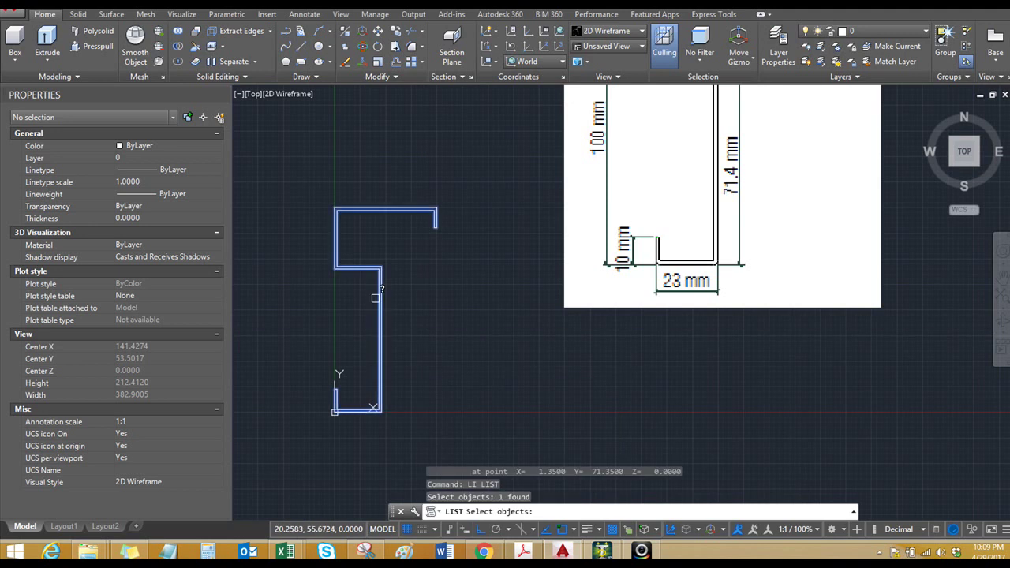
{"action": "key", "text": "Return"}
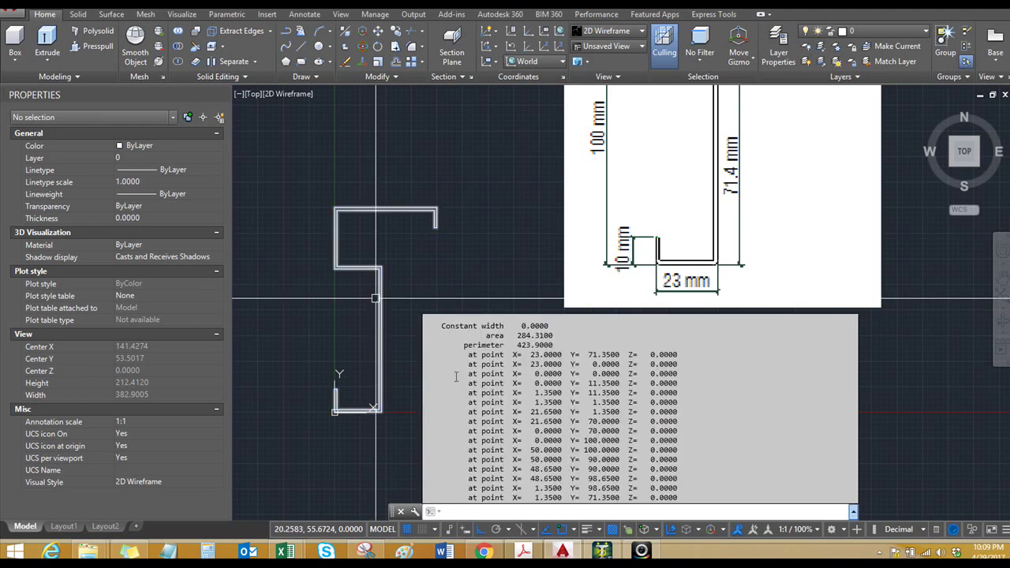
- Copy all the "at point" coordinate lines from the polyline's listing, leaving out the width, area and perimeter lines
{"action": "left_click", "coordinate": [511, 357]}
{"action": "key", "text": "ctrl+a"}
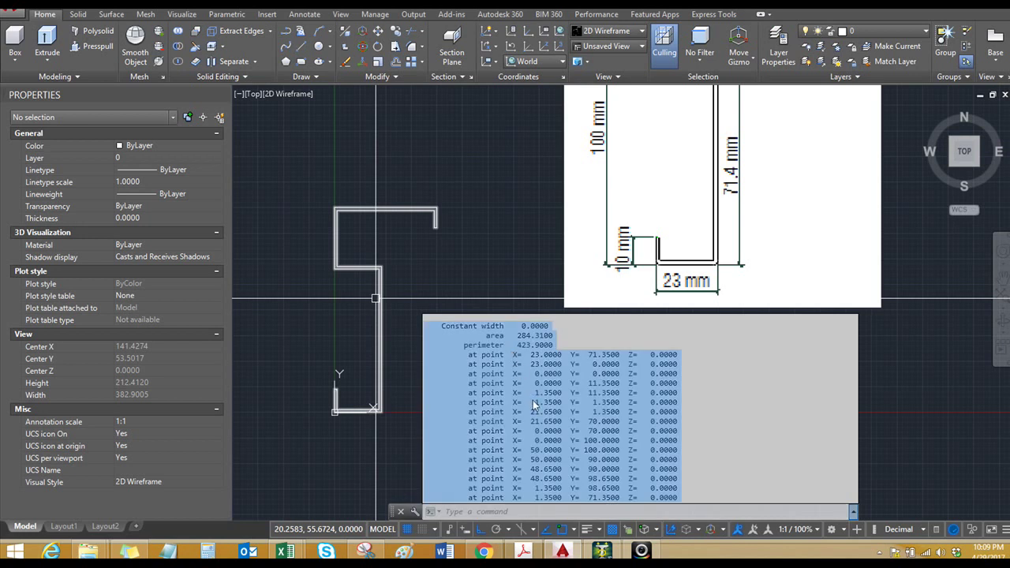
{"action": "left_click", "coordinate": [518, 364]}
{"action": "left_click_drag", "start_coordinate": [512, 357], "coordinate": [562, 429]}
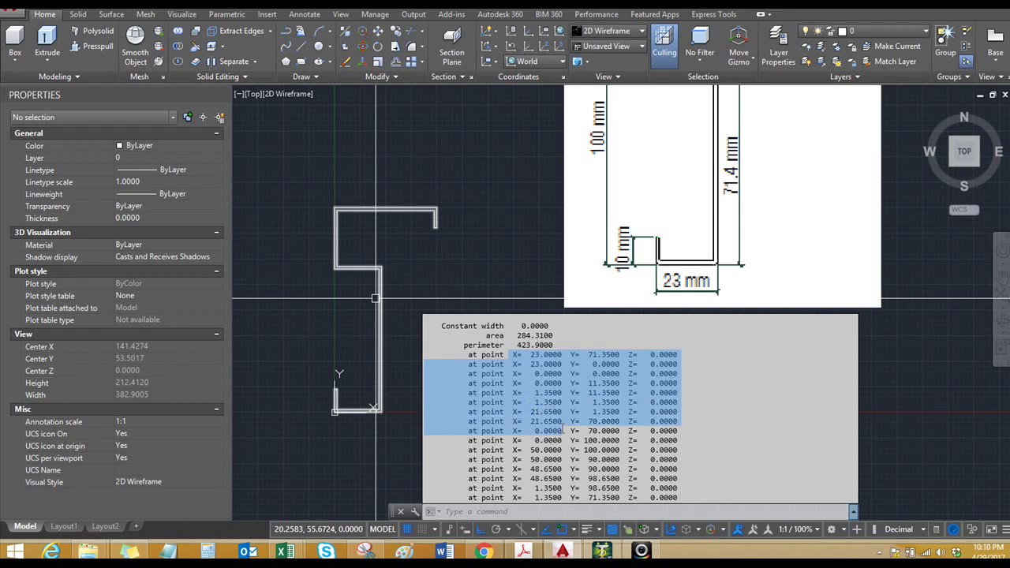
{"action": "left_click_drag", "start_coordinate": [469, 355], "coordinate": [680, 497]}
{"action": "right_click", "coordinate": [607, 382]}
{"action": "left_click", "coordinate": [615, 306]}
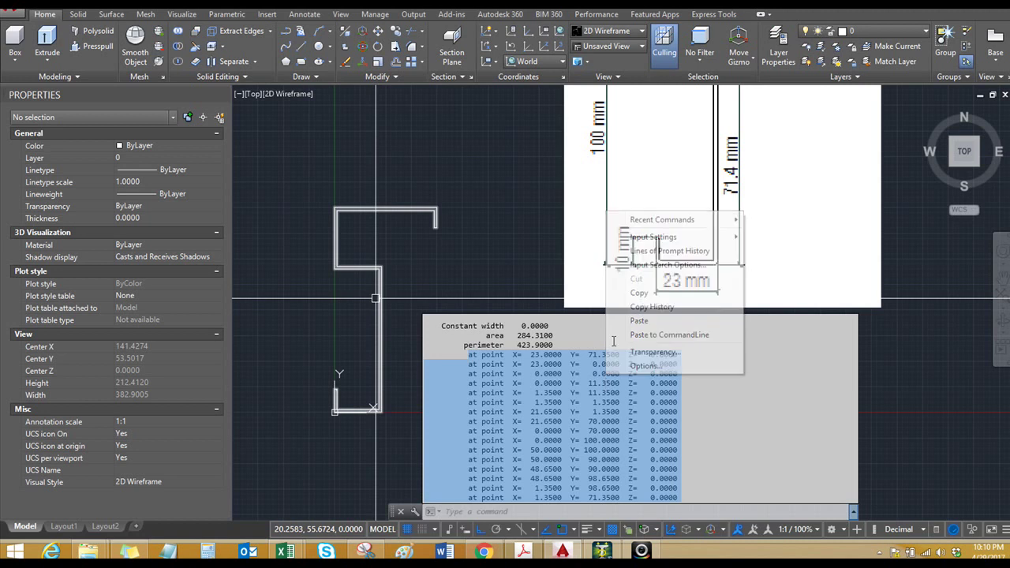
- Switch to Excel, paste the coordinate lines at A4 of the S section sheet, and split them into fixed-width columns
{"action": "mouse_move", "coordinate": [285, 550]}
{"action": "left_click", "coordinate": [358, 492]}
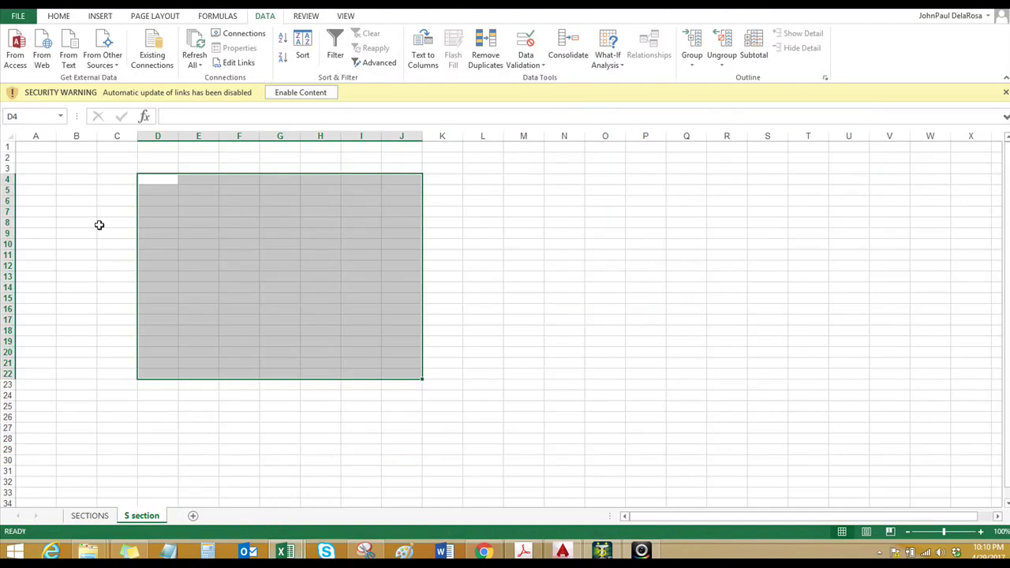
{"action": "left_click", "coordinate": [45, 182]}
{"action": "key", "text": "ctrl+v"}
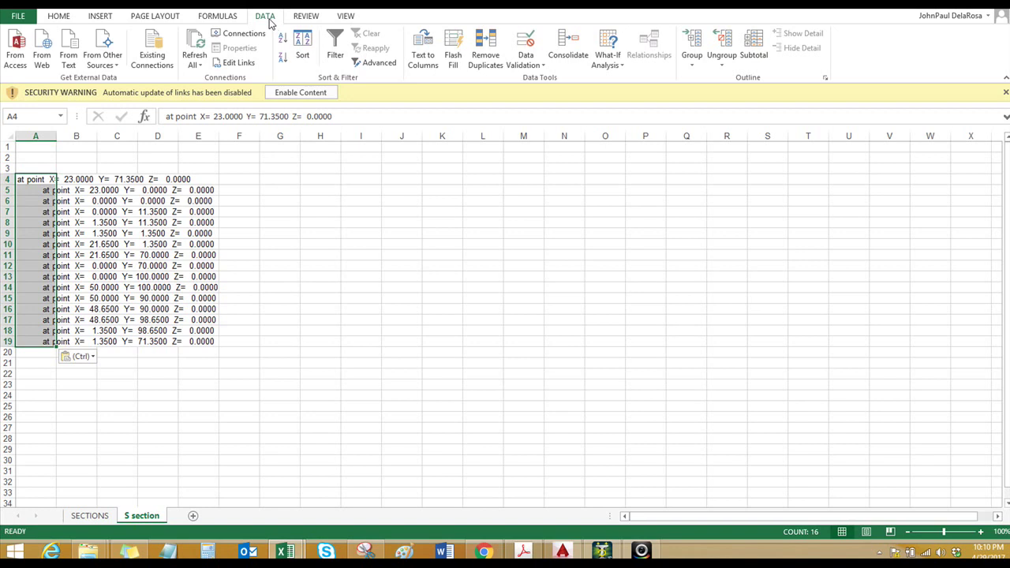
{"action": "left_click", "coordinate": [423, 52]}
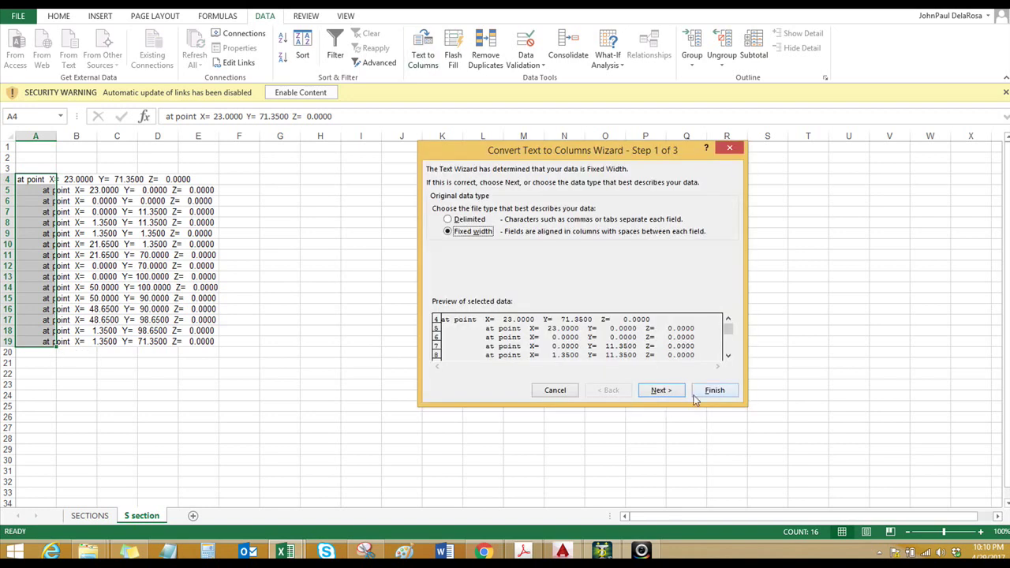
{"action": "left_click", "coordinate": [701, 394]}
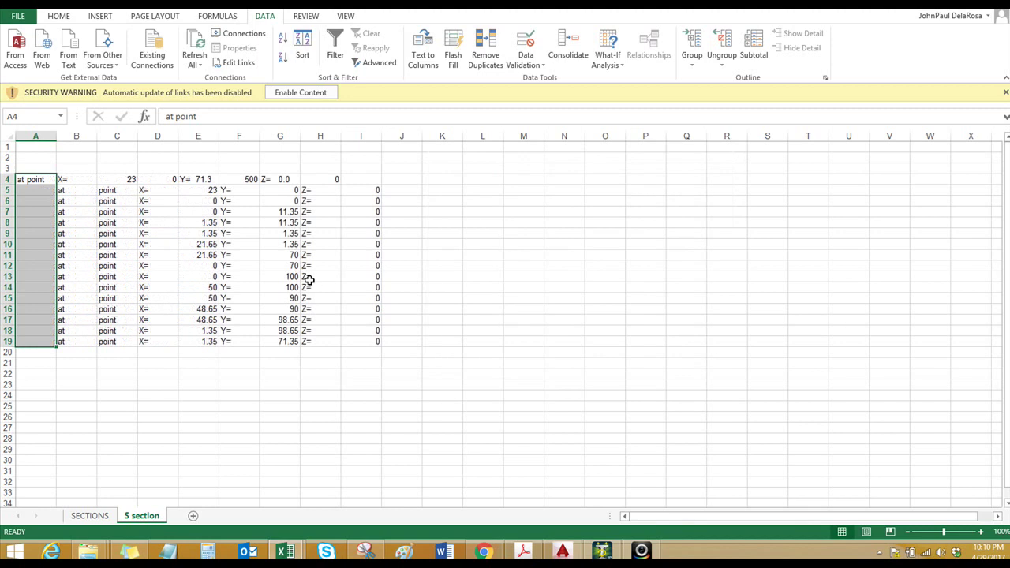
- List the polyline's vertices again in AutoCAD and compare them with the split coordinates in Excel
{"action": "left_click", "coordinate": [563, 546]}
{"action": "type", "text": "11"}
{"action": "key", "text": "Return"}
{"action": "left_click", "coordinate": [361, 411]}
{"action": "key", "text": "Return"}
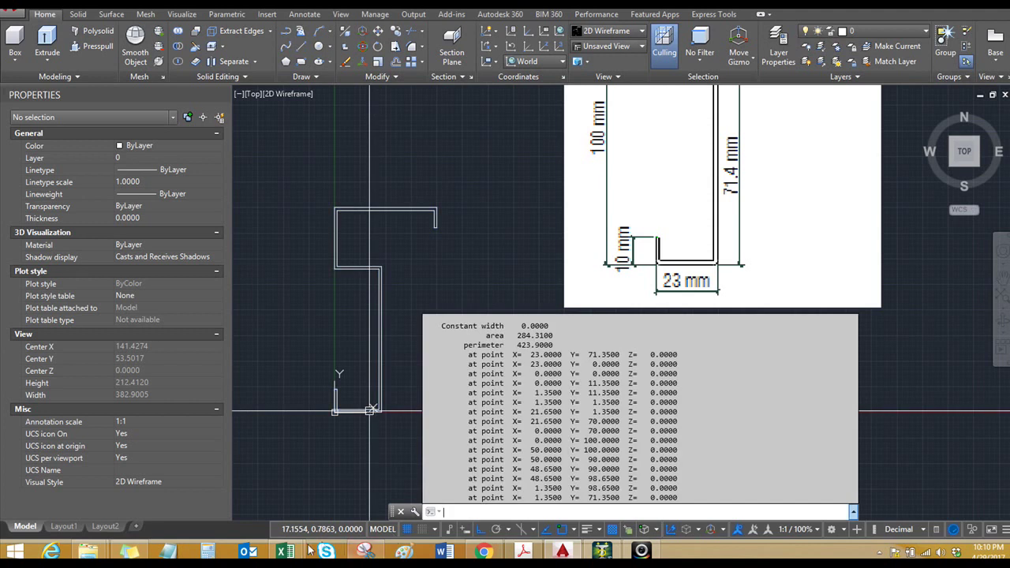
{"action": "mouse_move", "coordinate": [286, 550]}
{"action": "left_click", "coordinate": [355, 481]}
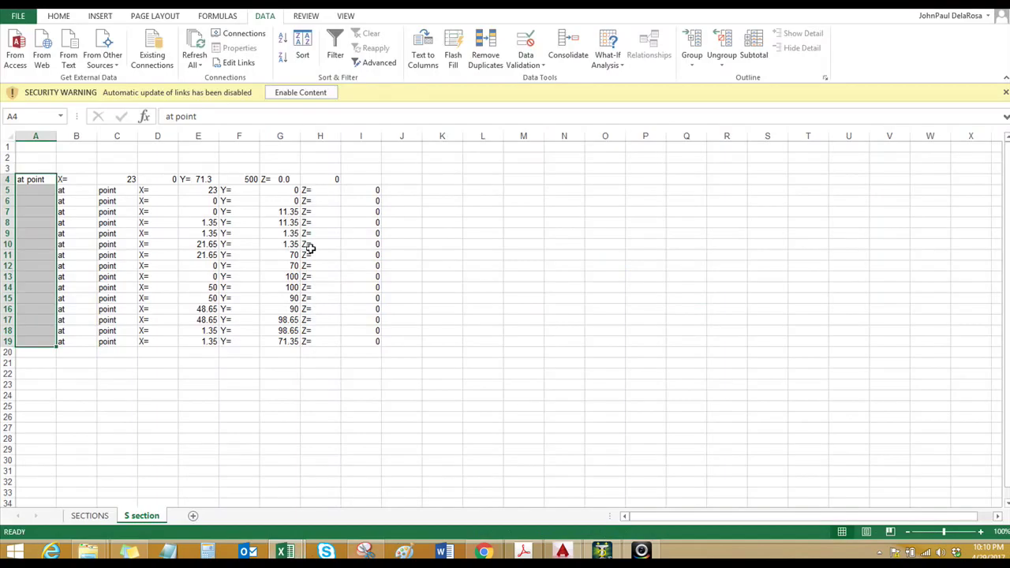
{"action": "left_click", "coordinate": [226, 212]}
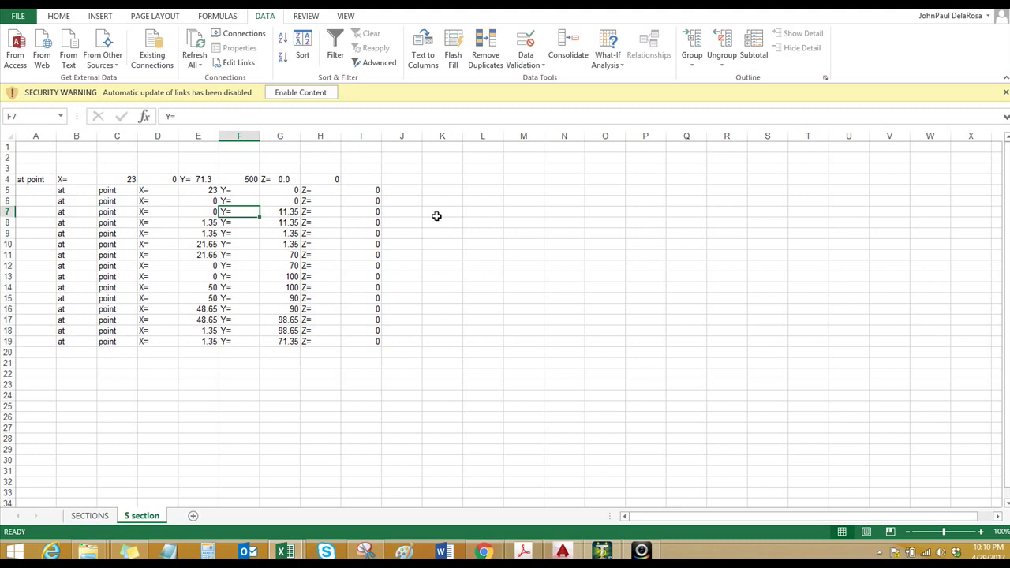
- Correct the first point's Y entry in cell E4 to "Y= 71.35"
{"action": "double_click", "coordinate": [209, 179]}
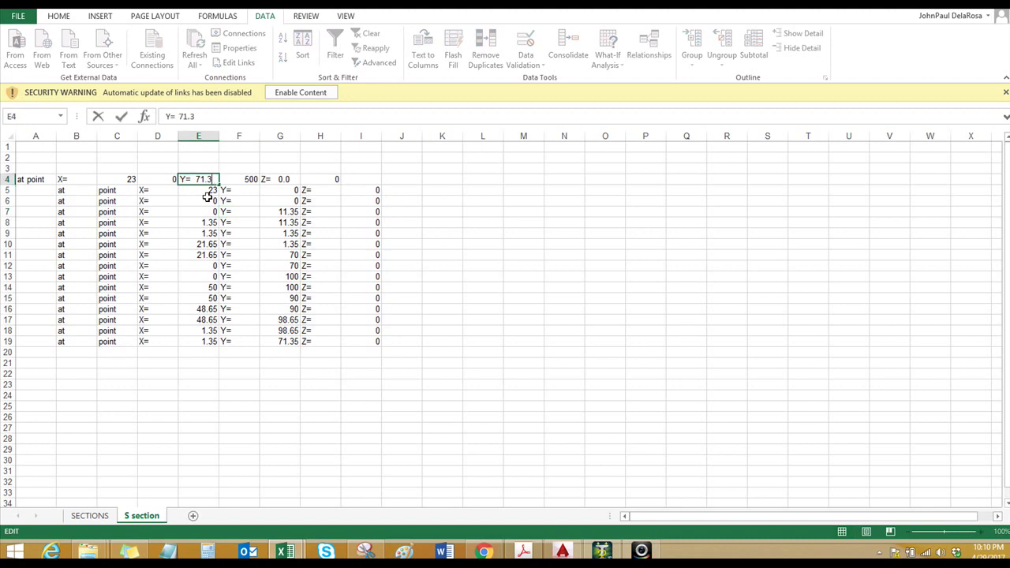
{"action": "type", "text": "5"}
{"action": "left_click", "coordinate": [293, 396]}
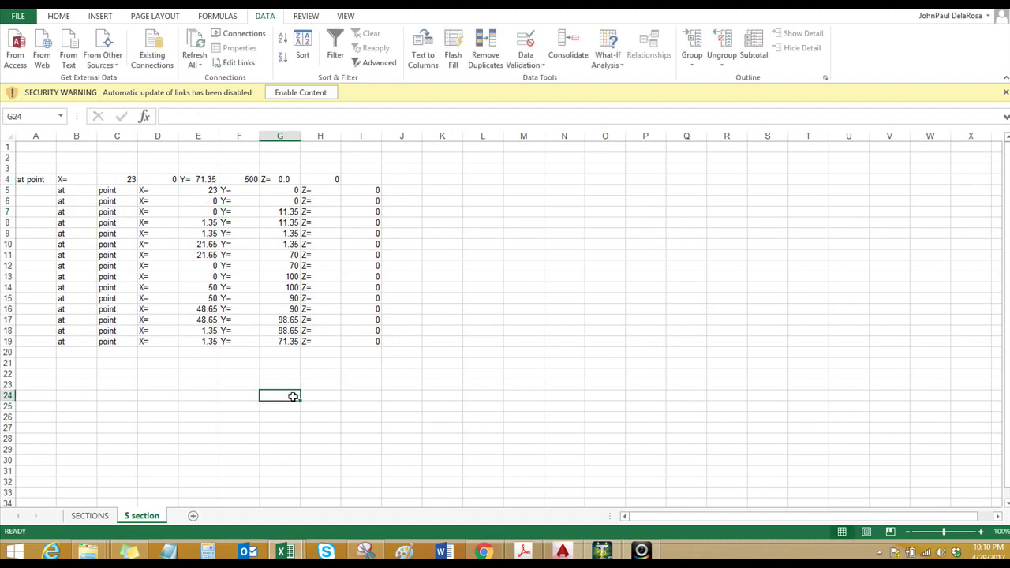
- Verify the corrected first point against the polyline's listing in AutoCAD, and return to the Excel sheet
{"action": "left_click", "coordinate": [561, 550]}
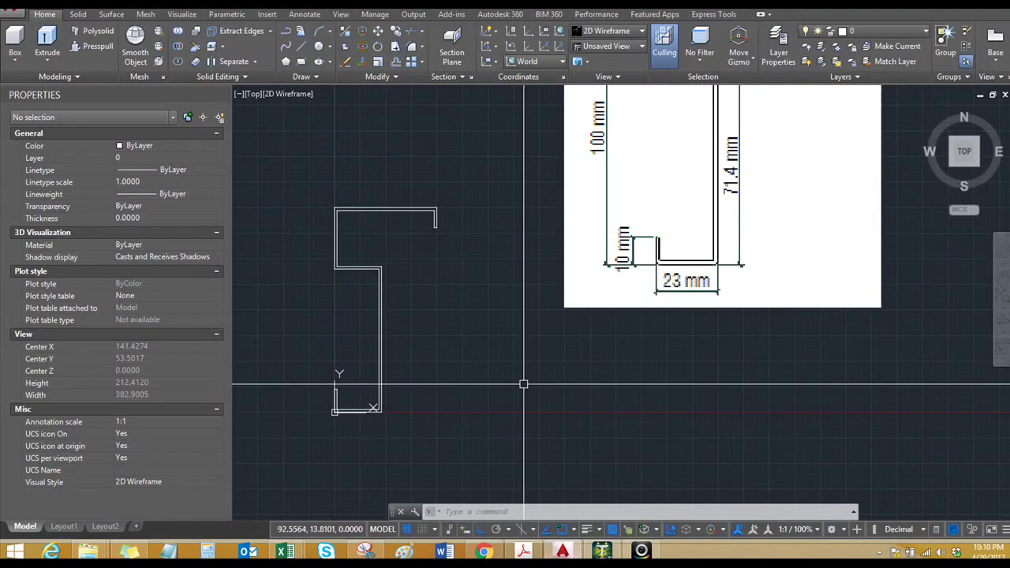
{"action": "type", "text": "li"}
{"action": "key", "text": "Return"}
{"action": "left_click", "coordinate": [382, 319]}
{"action": "key", "text": "Return"}
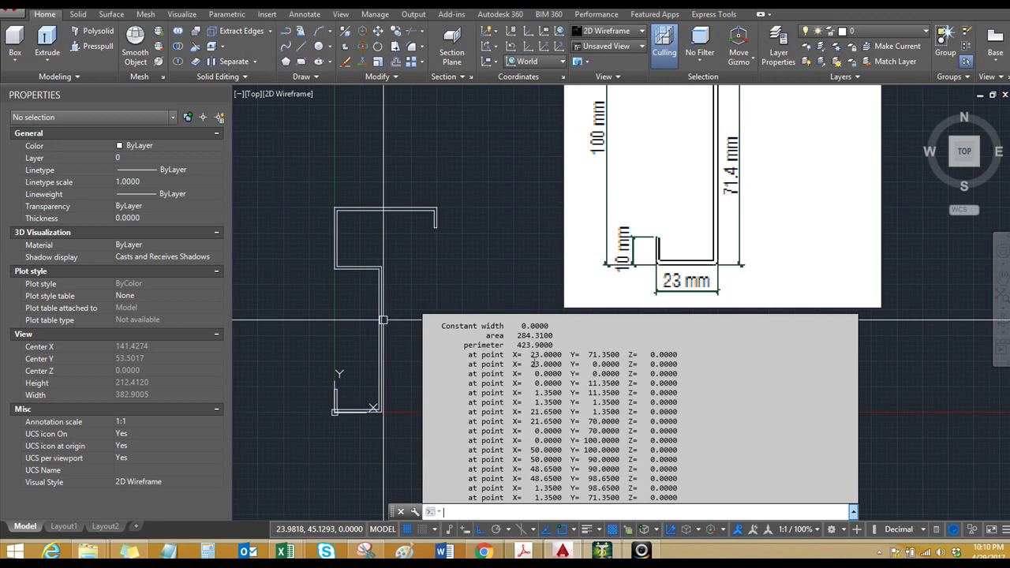
{"action": "left_click", "coordinate": [280, 550]}
{"action": "left_click", "coordinate": [402, 473]}
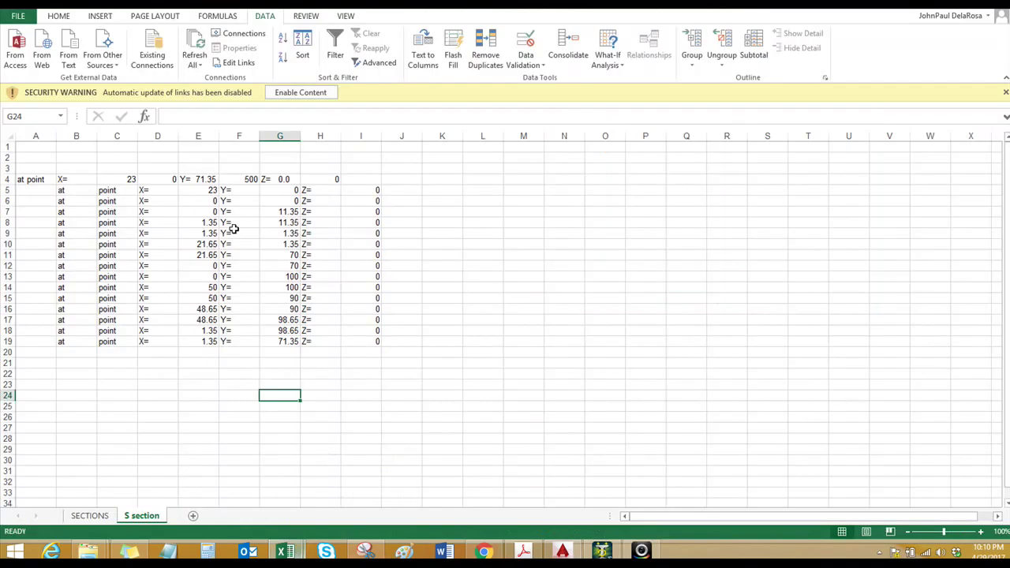
- Clear the leftover entries in D4 and F4:H4, and strip the "Y=" label from E4 to leave 71.35
{"action": "left_click", "coordinate": [162, 179]}
{"action": "left_click", "coordinate": [186, 179]}
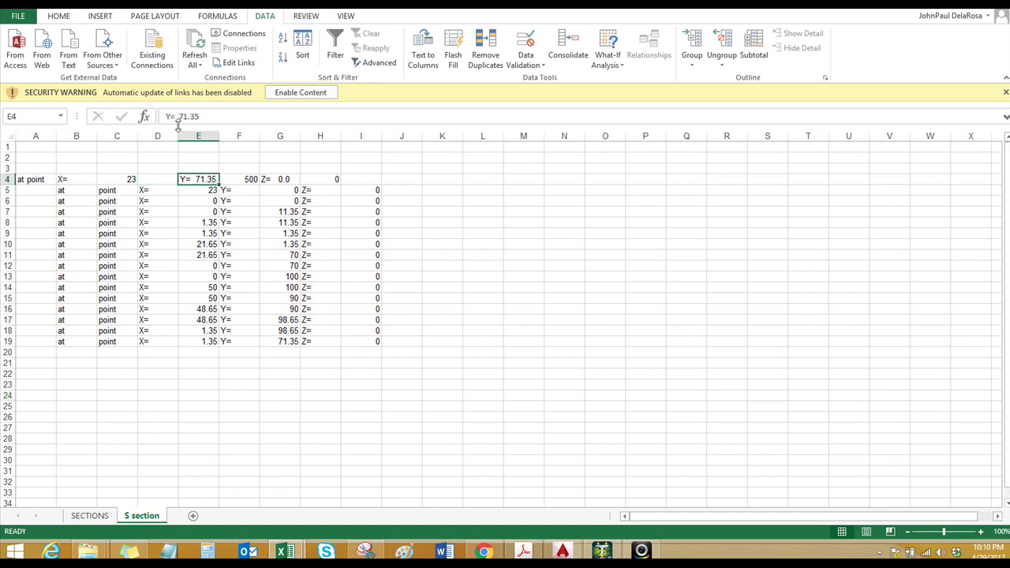
{"action": "left_click_drag", "start_coordinate": [180, 118], "coordinate": [166, 118]}
{"action": "key", "text": "BackSpace"}
{"action": "left_click", "coordinate": [229, 417]}
{"action": "left_click_drag", "start_coordinate": [252, 174], "coordinate": [319, 180]}
{"action": "key", "text": "Delete"}
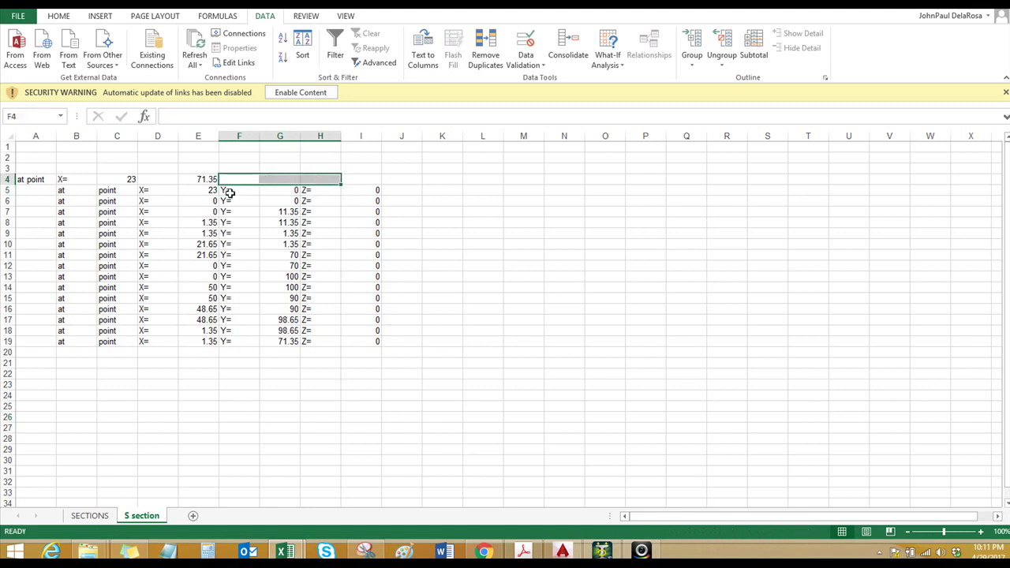
- Move the first point's Y value from E4 to G4 and its X value from C4 to E4
{"action": "left_click", "coordinate": [213, 179]}
{"action": "left_click_drag", "start_coordinate": [212, 179], "coordinate": [265, 190]}
{"action": "left_click", "coordinate": [125, 177]}
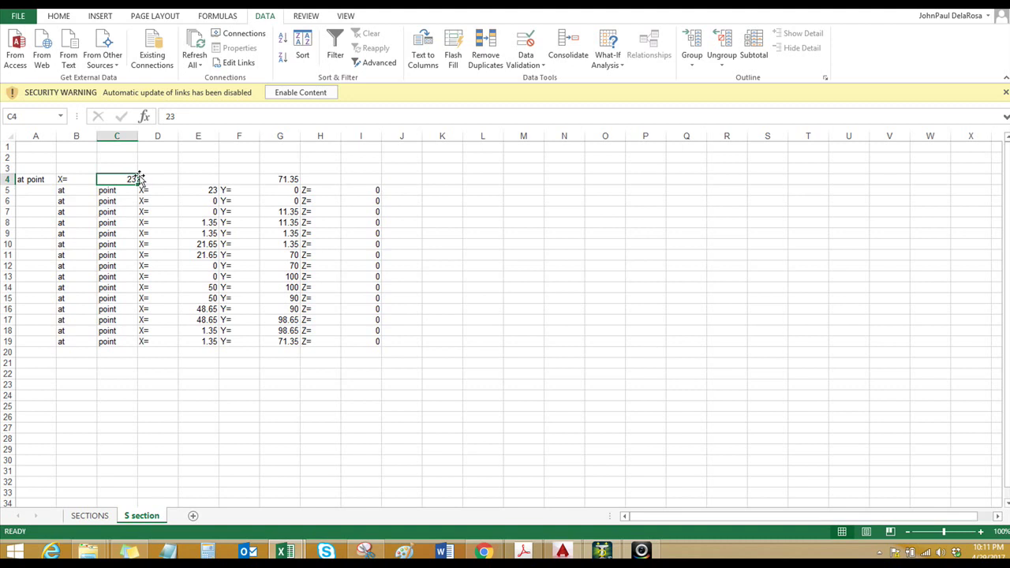
{"action": "left_click_drag", "start_coordinate": [139, 176], "coordinate": [219, 179]}
- Clear the leftover text in A4:D19, the "Y=" labels in F5:F19 and the Z entries in H5:I19
{"action": "left_click", "coordinate": [142, 222]}
{"action": "left_click_drag", "start_coordinate": [33, 181], "coordinate": [148, 343]}
{"action": "key", "text": "Delete"}
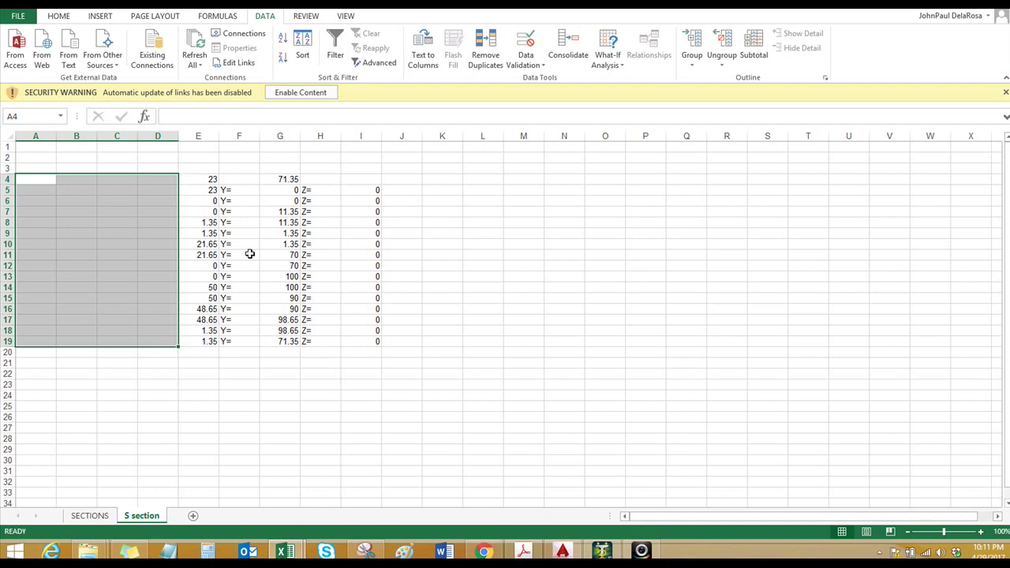
{"action": "left_click", "coordinate": [242, 189]}
{"action": "left_click_drag", "start_coordinate": [242, 189], "coordinate": [236, 340]}
{"action": "key", "text": "Delete"}
{"action": "left_click", "coordinate": [334, 193]}
{"action": "left_click_drag", "start_coordinate": [347, 201], "coordinate": [360, 339]}
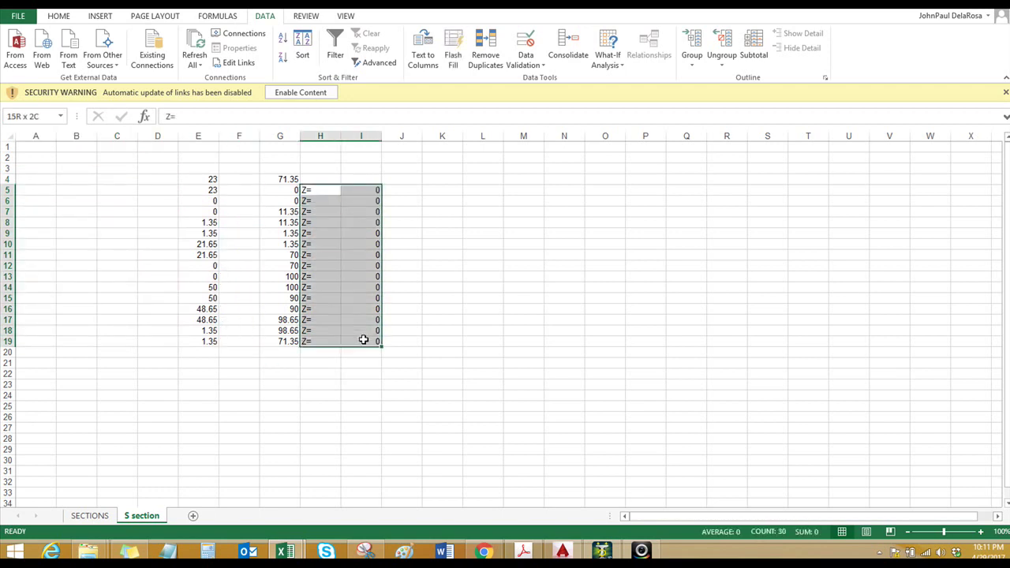
{"action": "key", "text": "Delete"}
- Move the Y values from G4:G19 to F4:F19, beside the X values
{"action": "left_click", "coordinate": [336, 400]}
{"action": "left_click_drag", "start_coordinate": [268, 179], "coordinate": [267, 337]}
{"action": "left_click_drag", "start_coordinate": [260, 263], "coordinate": [219, 269]}
- Switch to STAAD.Pro to check the profile polygon table's units, and view the section drawing in AutoCAD
{"action": "left_click", "coordinate": [598, 550]}
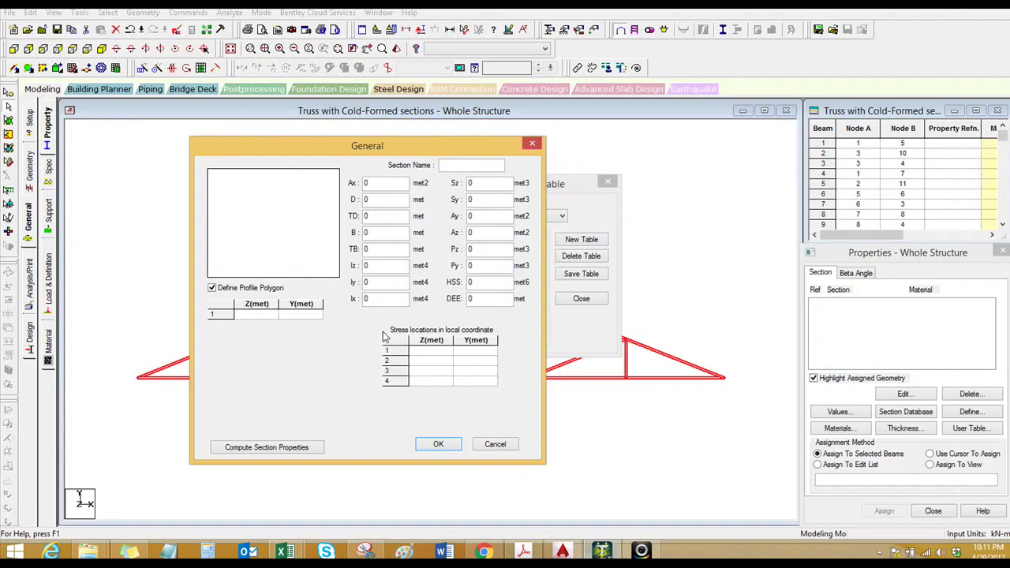
{"action": "left_click", "coordinate": [272, 316]}
{"action": "left_click", "coordinate": [269, 318]}
{"action": "left_click", "coordinate": [562, 551]}
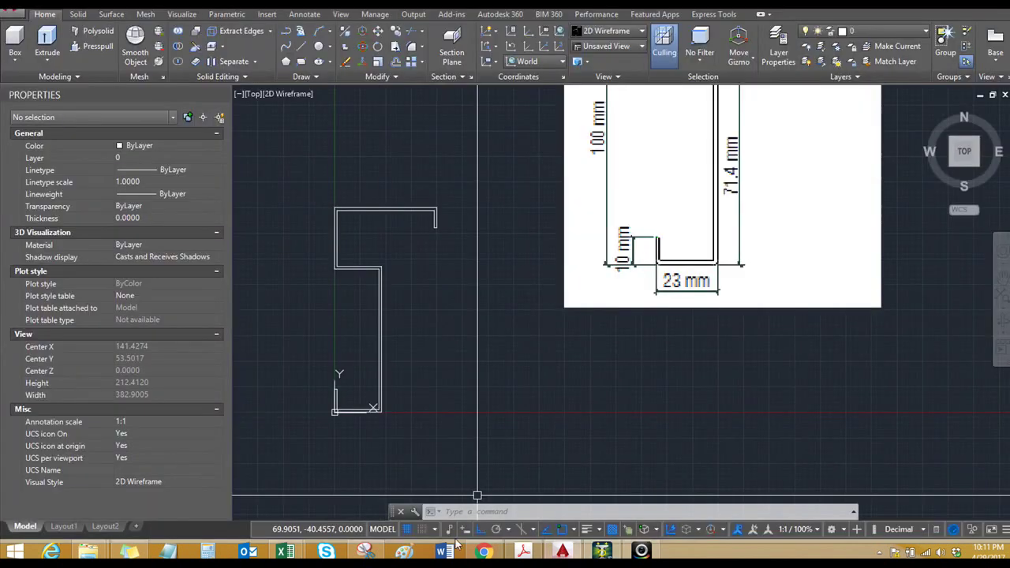
- Return to the S section sheet in Excel and save the workbook in its current file format
{"action": "left_click", "coordinate": [285, 550]}
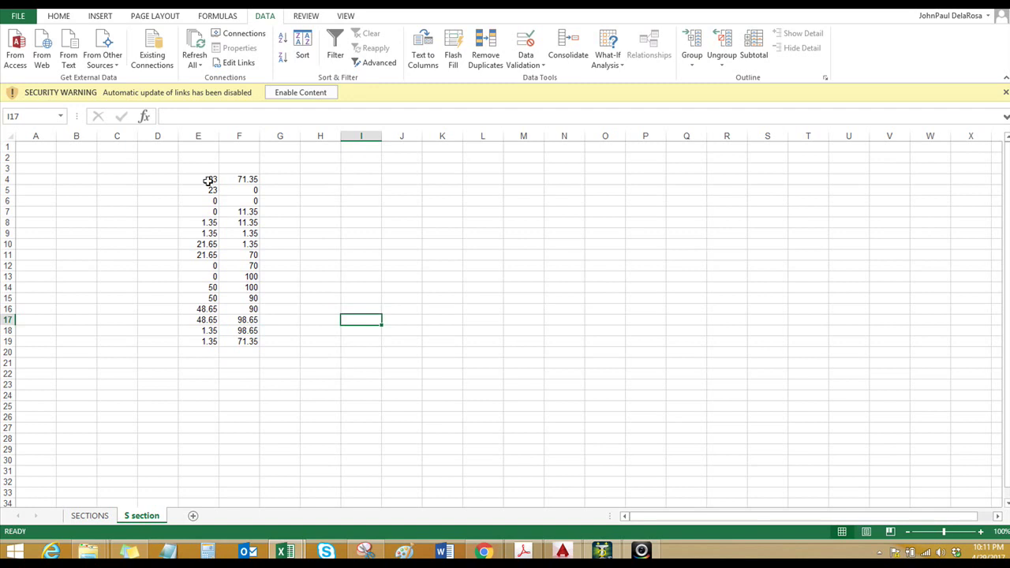
{"action": "left_click", "coordinate": [270, 234]}
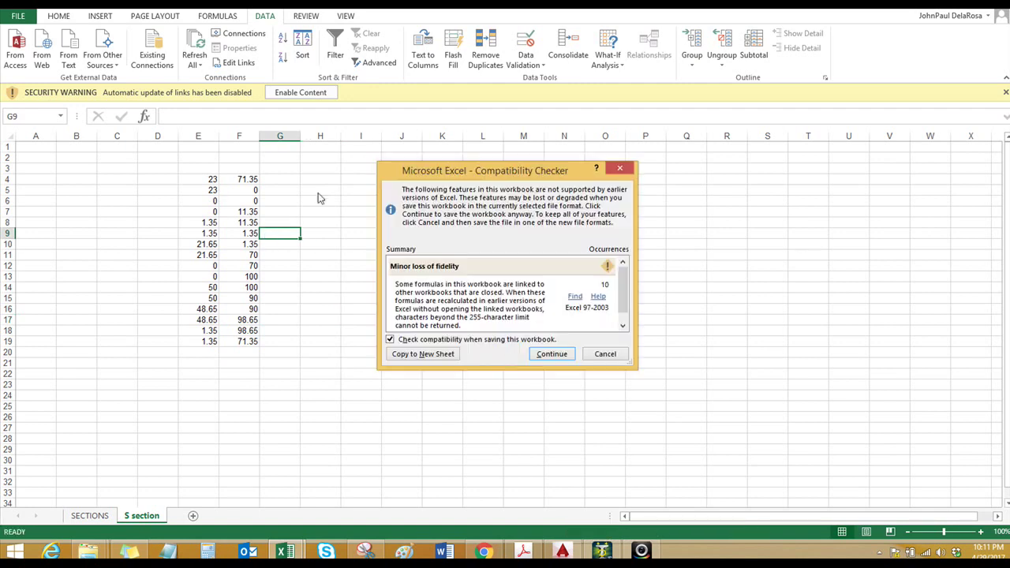
{"action": "left_click", "coordinate": [543, 355]}
- Convert the first point to metres with the formula =E4/1000 in I4, and fill it across to J4
{"action": "left_click", "coordinate": [359, 181]}
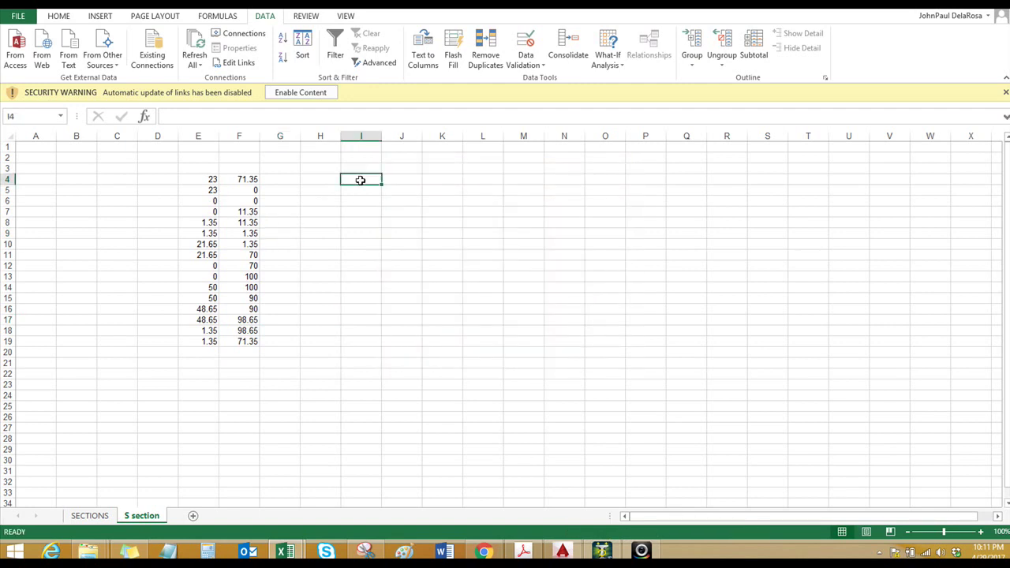
{"action": "type", "text": "="}
{"action": "left_click", "coordinate": [203, 179]}
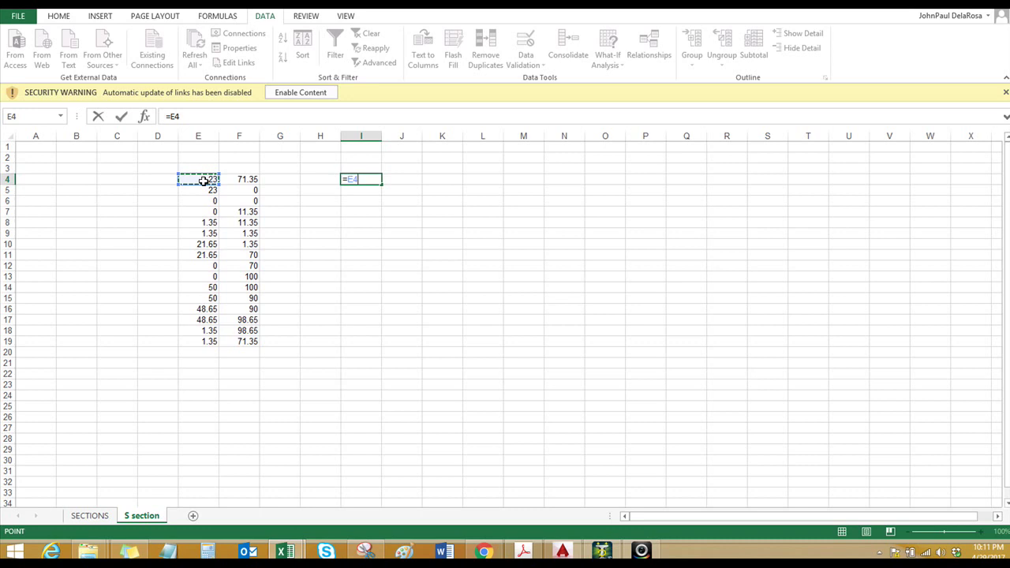
{"action": "type", "text": "/1000"}
{"action": "key", "text": "Return"}
{"action": "left_click", "coordinate": [375, 180]}
{"action": "left_click_drag", "start_coordinate": [382, 181], "coordinate": [407, 191]}
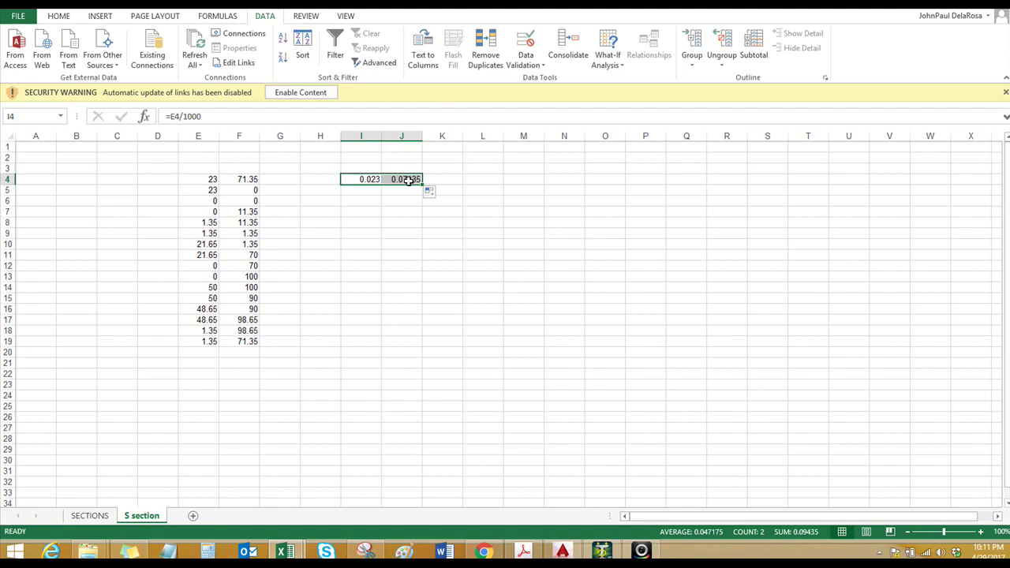
- Widen columns I and J together slightly
{"action": "key", "text": "Right"}
{"action": "key", "text": "Down"}
{"action": "key", "text": "Down"}
{"action": "key", "text": "Down"}
{"action": "key", "text": "Down"}
{"action": "left_click", "coordinate": [370, 180]}
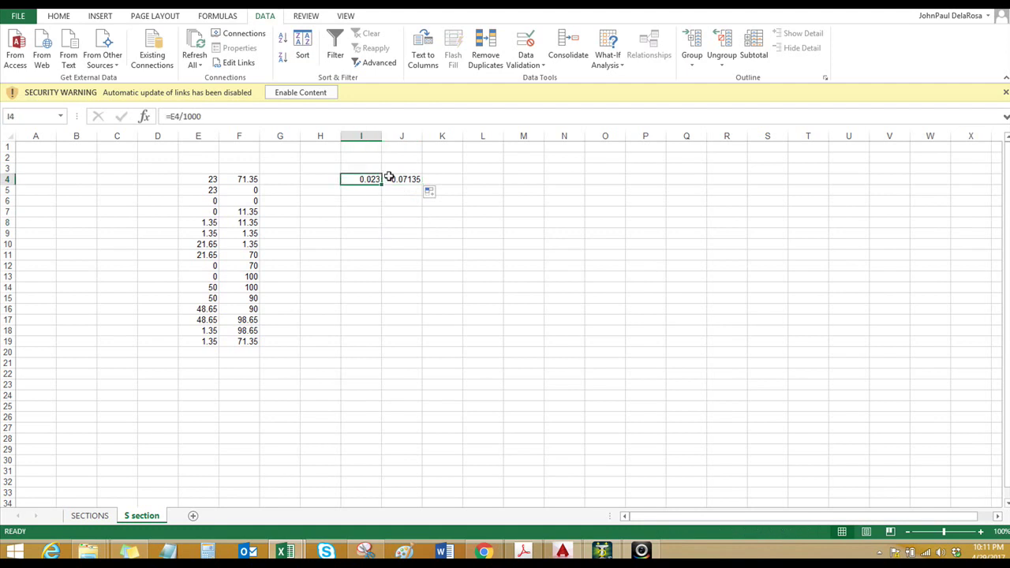
{"action": "left_click", "coordinate": [371, 137]}
{"action": "key", "text": "shift+Right"}
{"action": "left_click_drag", "start_coordinate": [381, 139], "coordinate": [386, 139]}
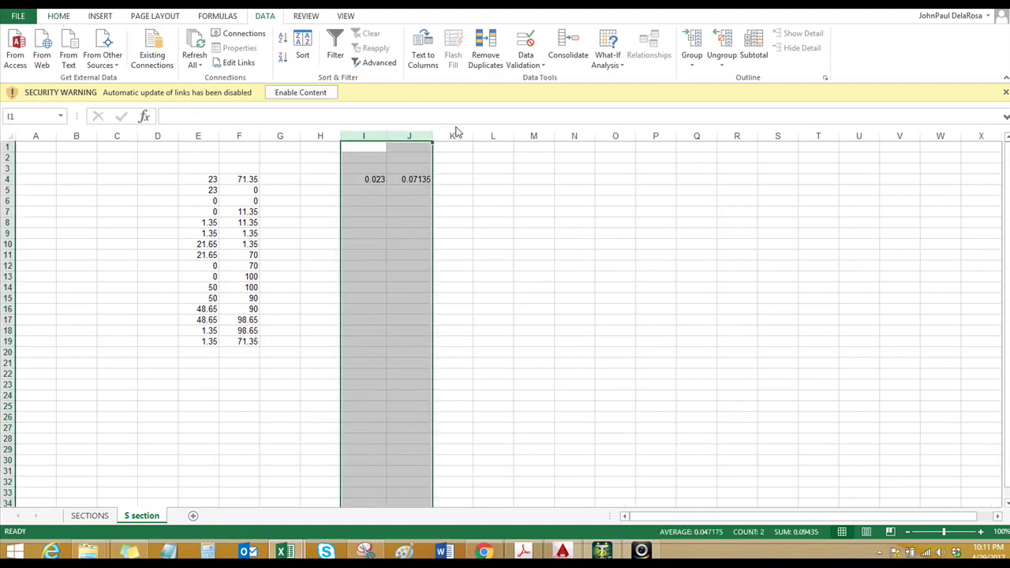
- Format the converted values in I4:J4 to show five decimal places
{"action": "left_click", "coordinate": [58, 19]}
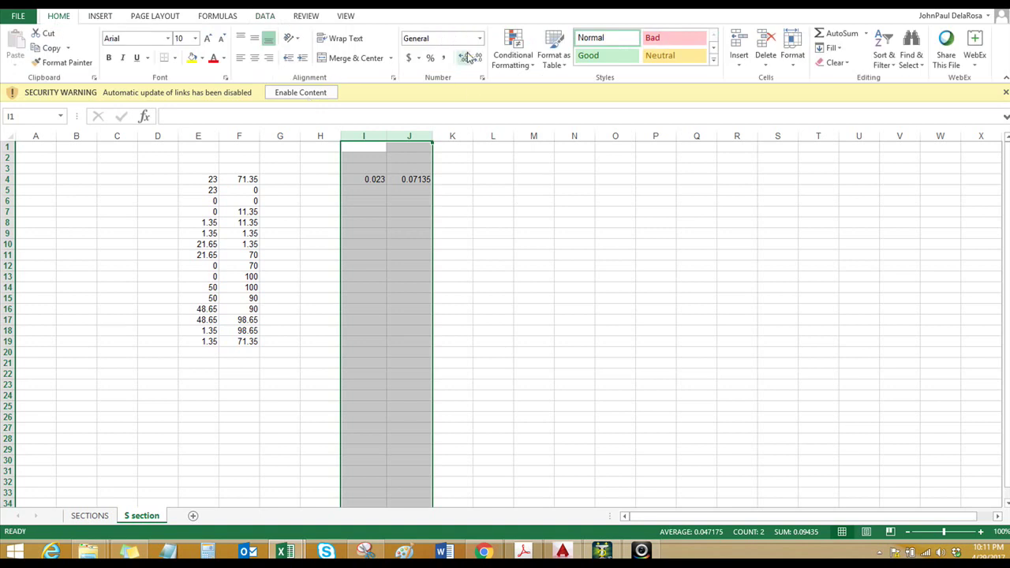
{"action": "left_click", "coordinate": [496, 208]}
{"action": "left_click_drag", "start_coordinate": [368, 179], "coordinate": [397, 180]}
{"action": "left_click", "coordinate": [464, 60]}
{"action": "left_click", "coordinate": [465, 60]}
- Fill the metre conversion formulas in I4:J4 down to row 19, and copy the range I4:J19
{"action": "left_click", "coordinate": [379, 192]}
{"action": "left_click_drag", "start_coordinate": [370, 179], "coordinate": [421, 347]}
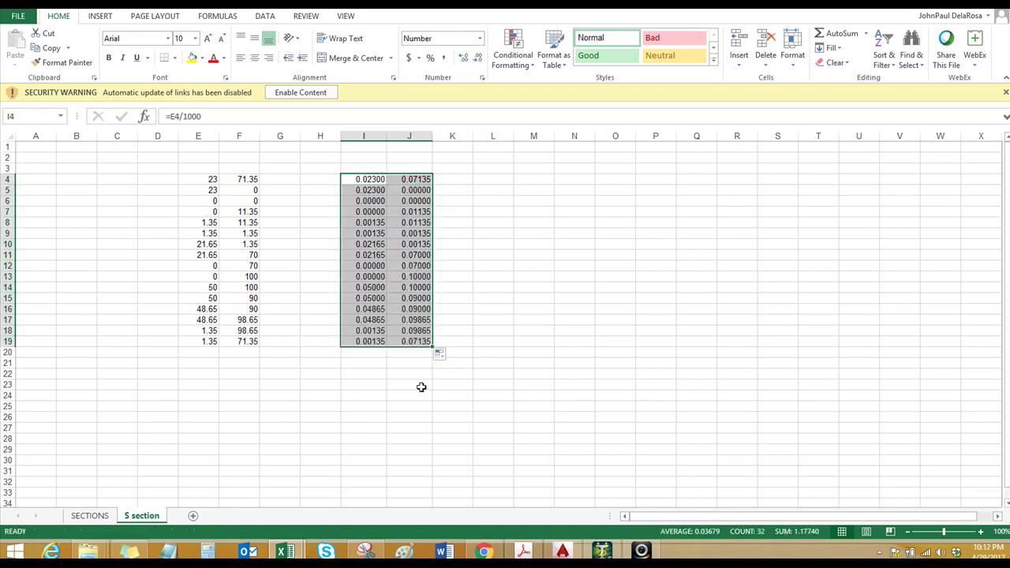
{"action": "right_click", "coordinate": [378, 216]}
{"action": "left_click", "coordinate": [410, 243]}
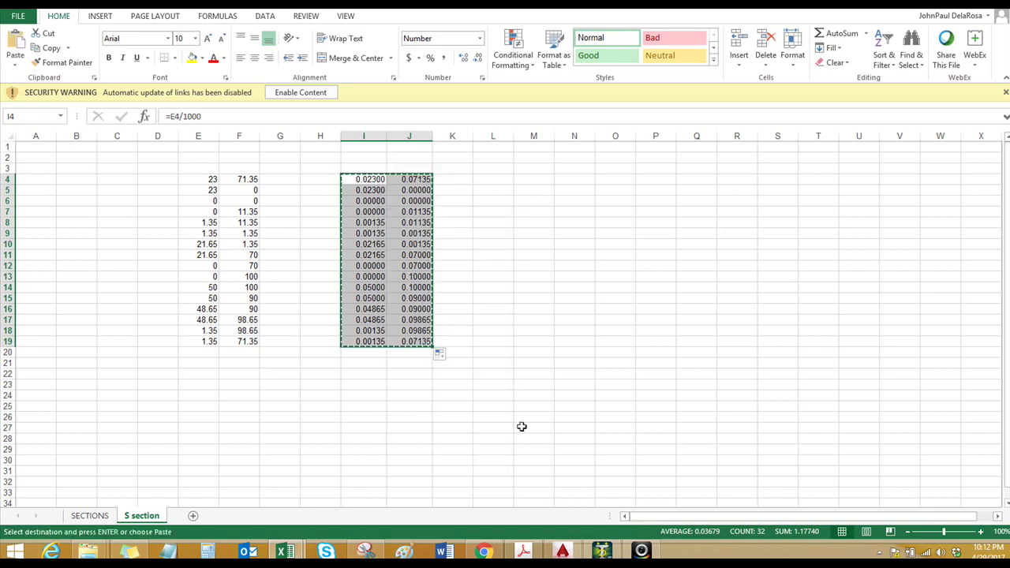
- Switch to STAAD.Pro, paste the copied coordinates into the profile polygon table from point 1, and review the points
{"action": "left_click", "coordinate": [601, 551]}
{"action": "left_click", "coordinate": [263, 316]}
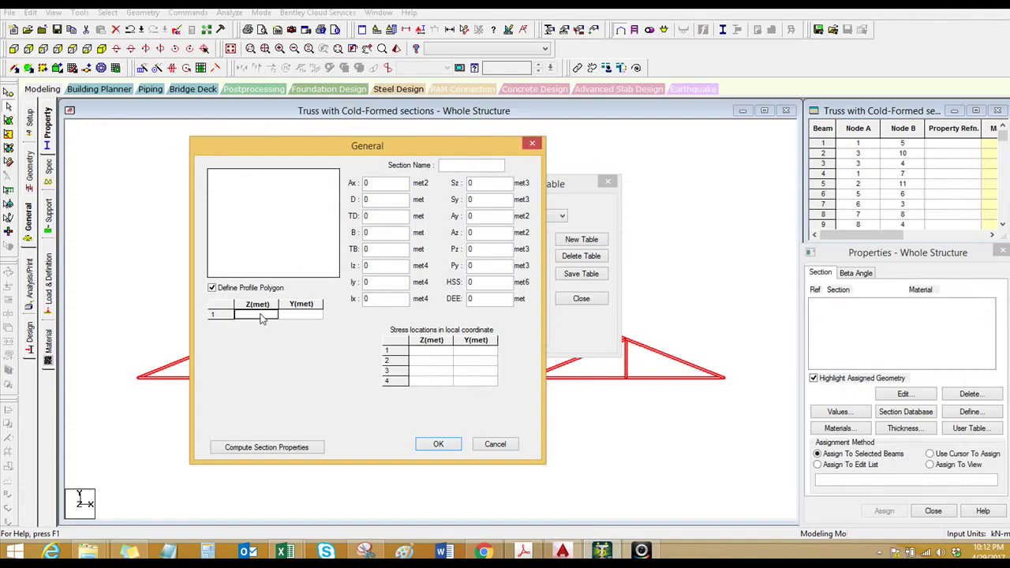
{"action": "key", "text": "ctrl+v"}
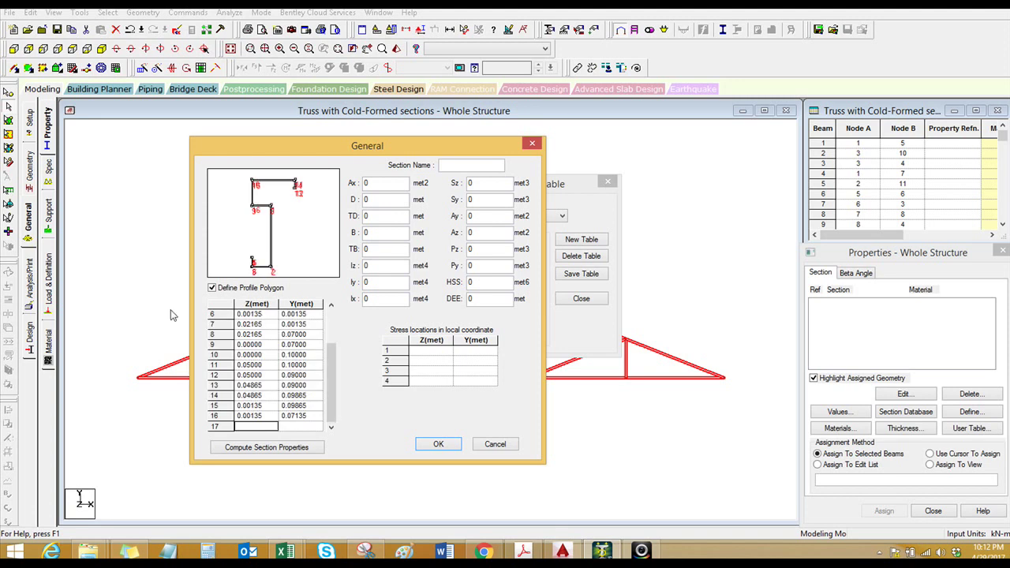
{"action": "left_click_drag", "start_coordinate": [331, 364], "coordinate": [339, 325]}
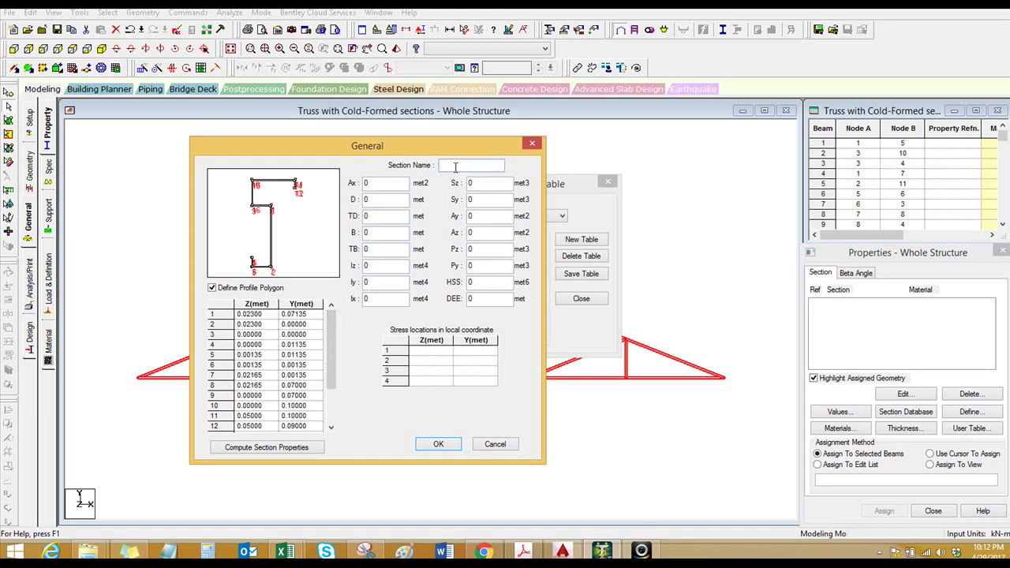
- Look up the S-section profile designation in the cross section properties on the SECTIONS sheet in Excel
{"action": "mouse_move", "coordinate": [286, 550]}
{"action": "left_click", "coordinate": [339, 481]}
{"action": "left_click", "coordinate": [93, 515]}
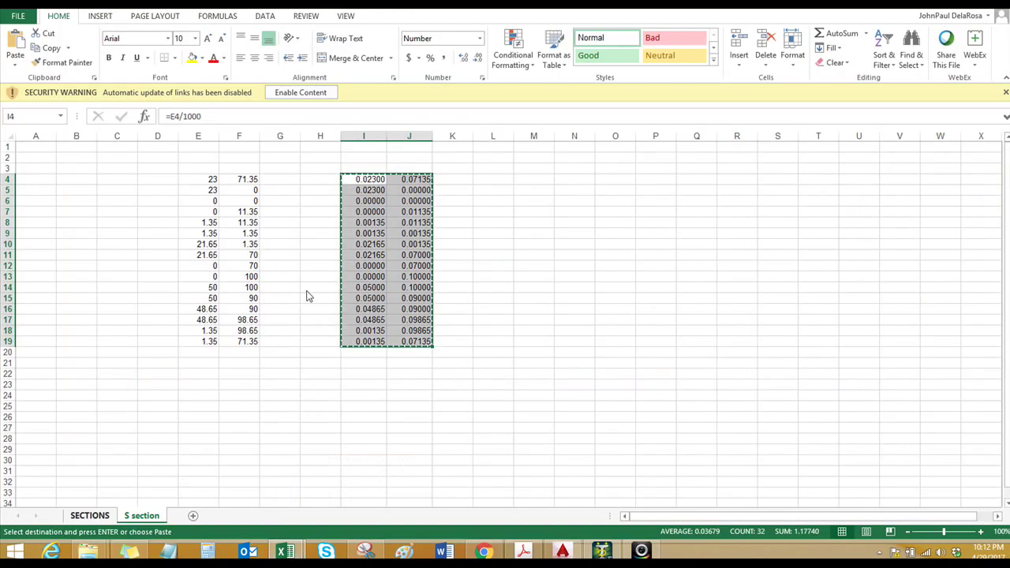
{"action": "scroll", "coordinate": [221, 312], "scroll_direction": "up", "scroll_amount": 15}
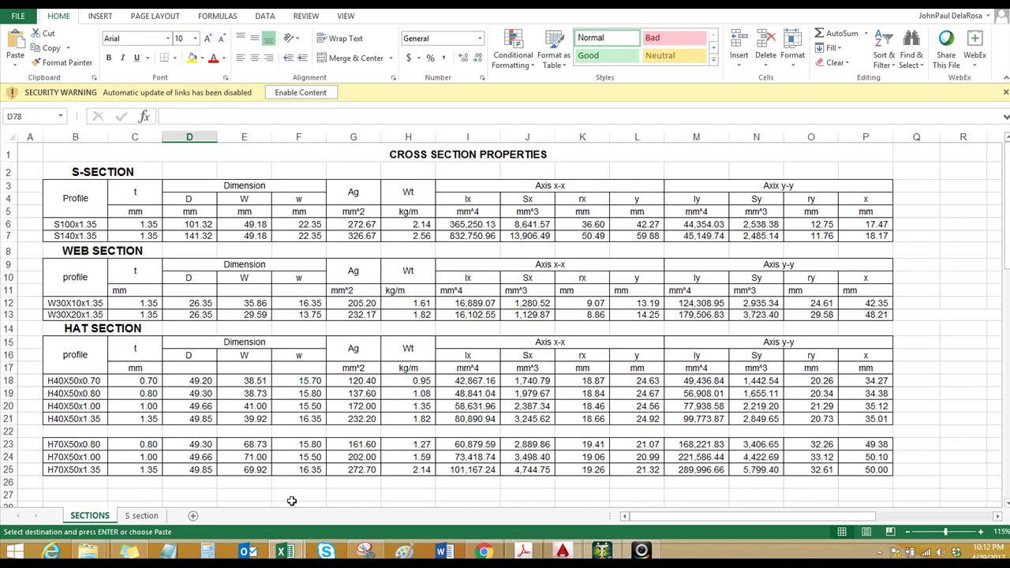
- Return to STAAD.Pro, name the section S100x135, and compute its section properties
{"action": "left_click", "coordinate": [602, 549]}
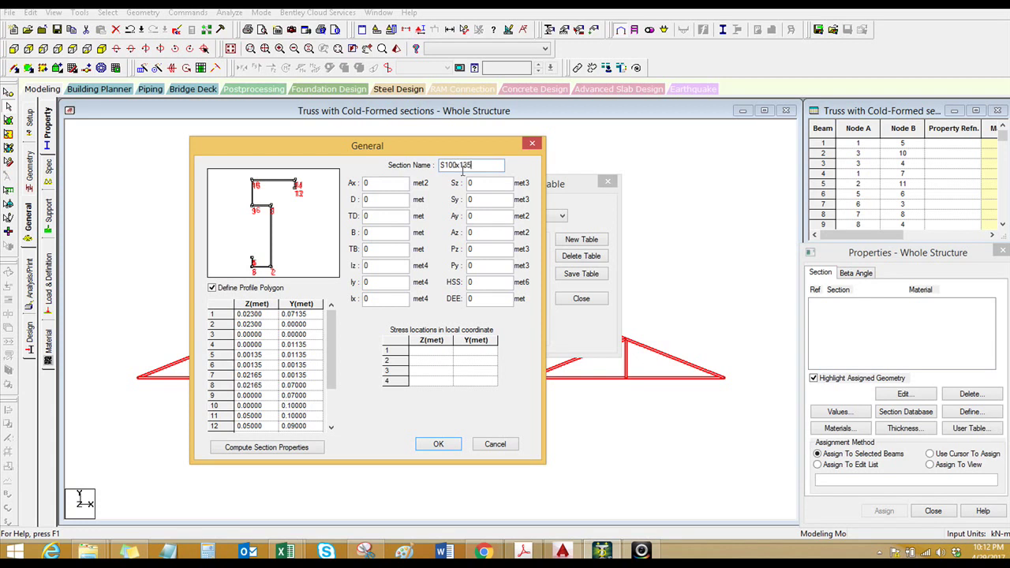
{"action": "left_click", "coordinate": [299, 448]}
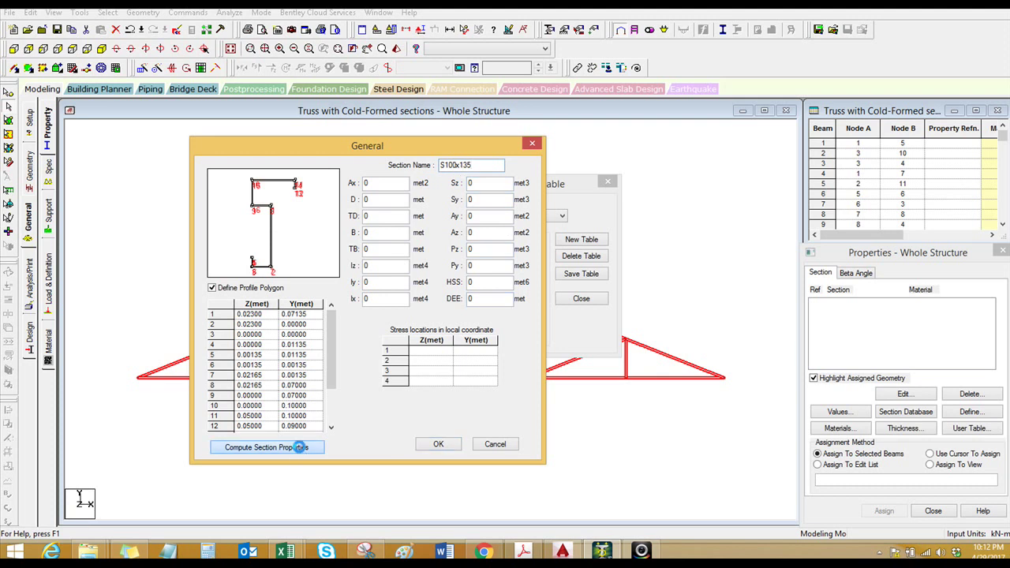
{"action": "left_click", "coordinate": [299, 447]}
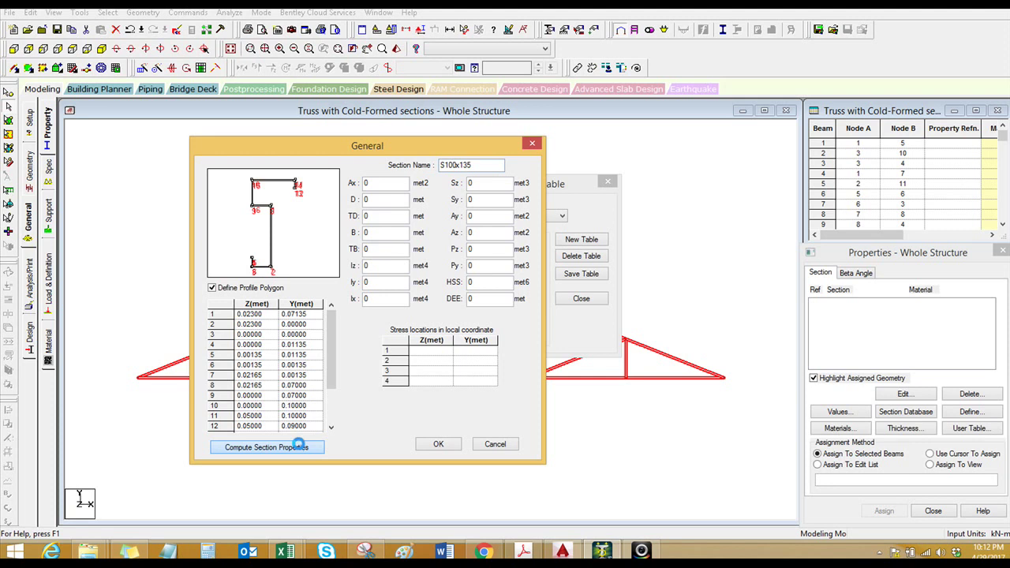
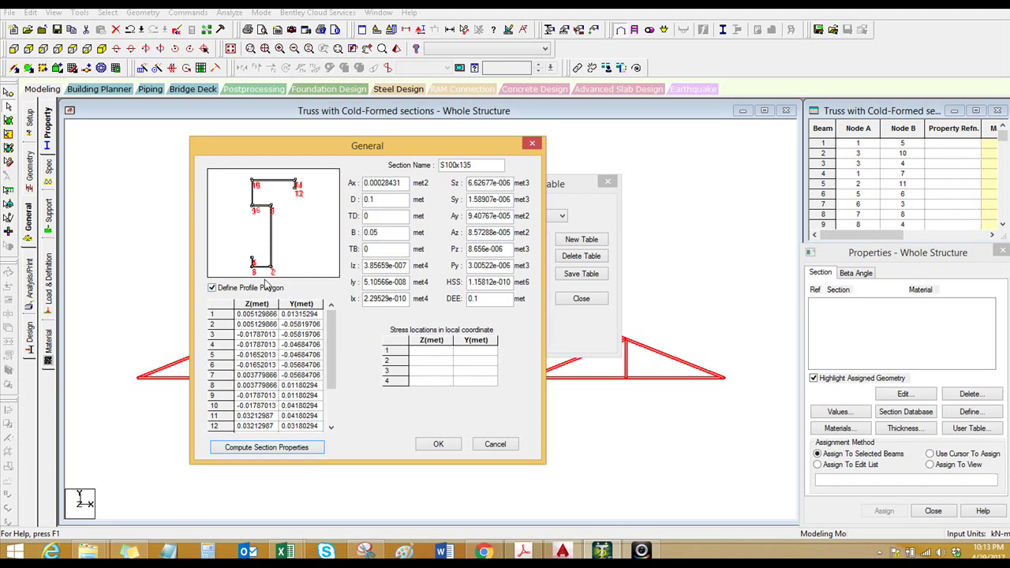
- Copy the coordinates of polygon points 1 and 2 into stress locations 1 and 2
{"action": "left_click", "coordinate": [245, 313]}
{"action": "left_click", "coordinate": [212, 314]}
{"action": "key", "text": "ctrl+c"}
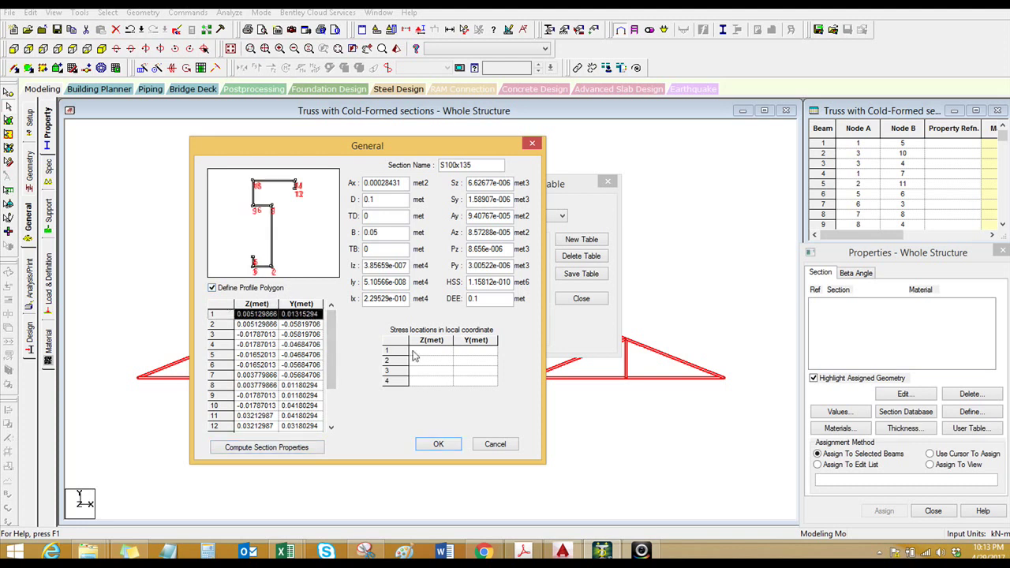
{"action": "left_click", "coordinate": [402, 350]}
{"action": "key", "text": "ctrl+v"}
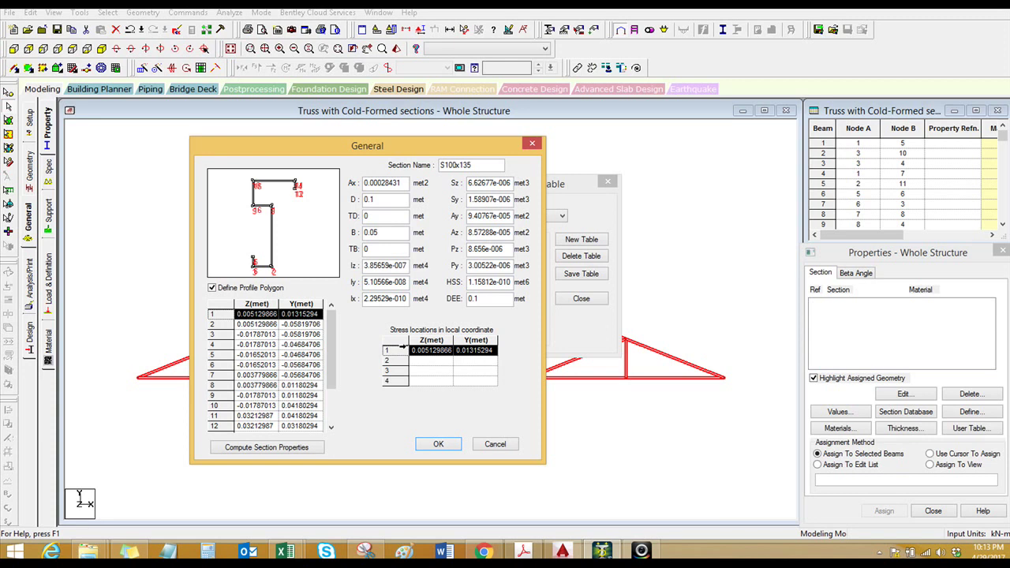
{"action": "left_click", "coordinate": [224, 324]}
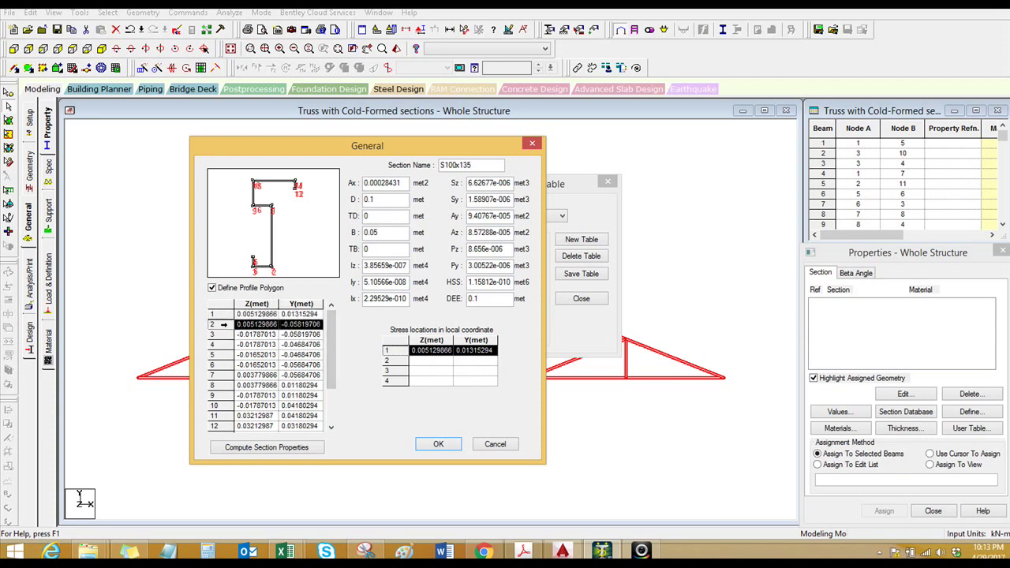
{"action": "left_click", "coordinate": [397, 361]}
{"action": "type", "text": "0.005129866\t-0.05819706"}
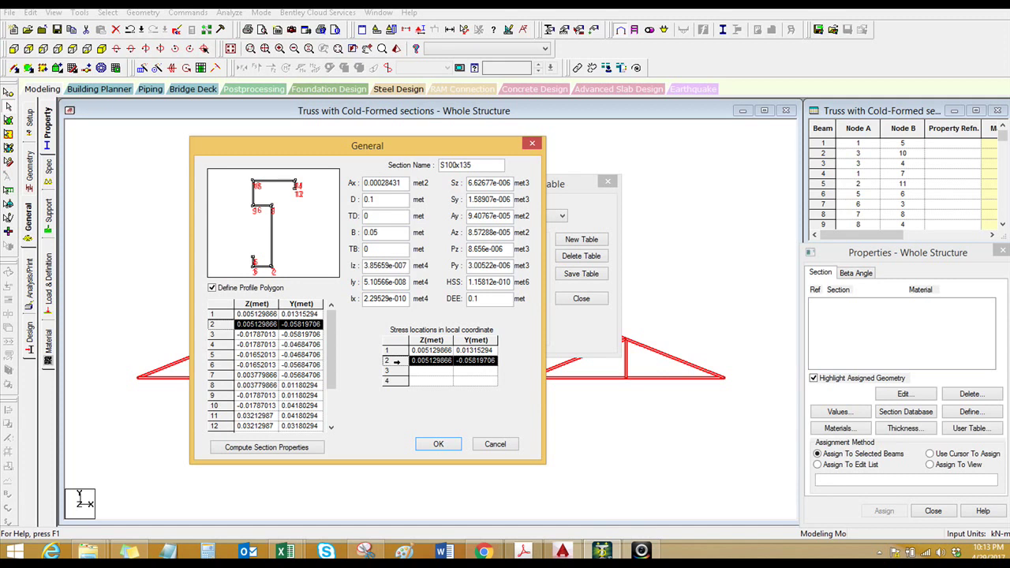
- Copy the coordinates of polygon points 14 and 15 into stress locations 3 and 4
{"action": "left_click_drag", "start_coordinate": [332, 373], "coordinate": [331, 412]}
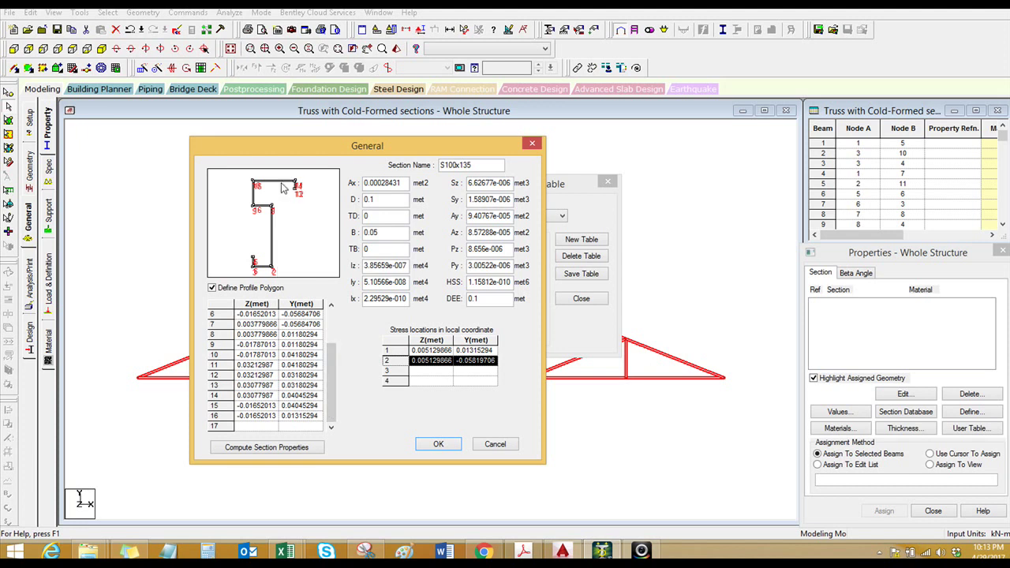
{"action": "left_click", "coordinate": [221, 396]}
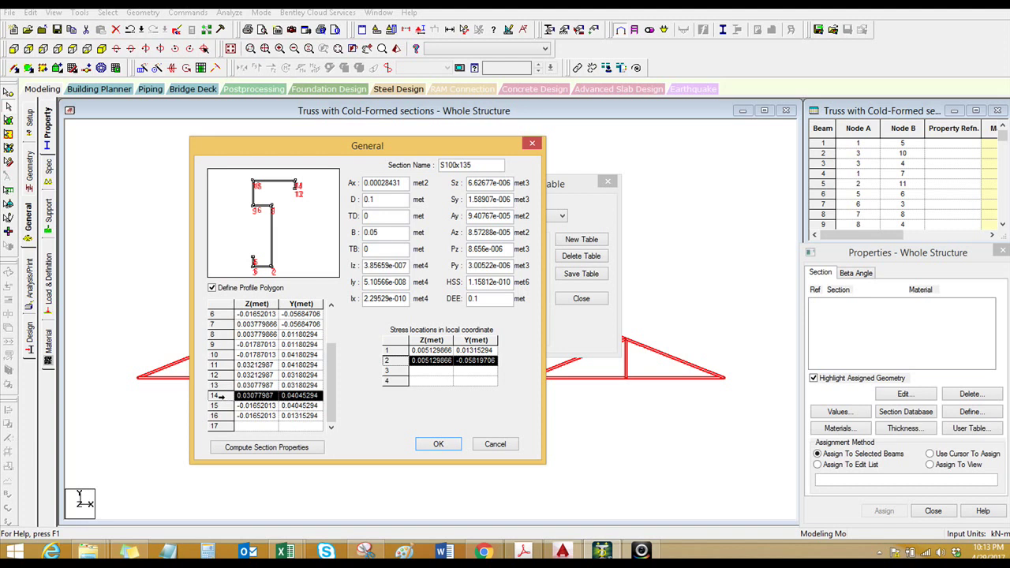
{"action": "left_click", "coordinate": [404, 372]}
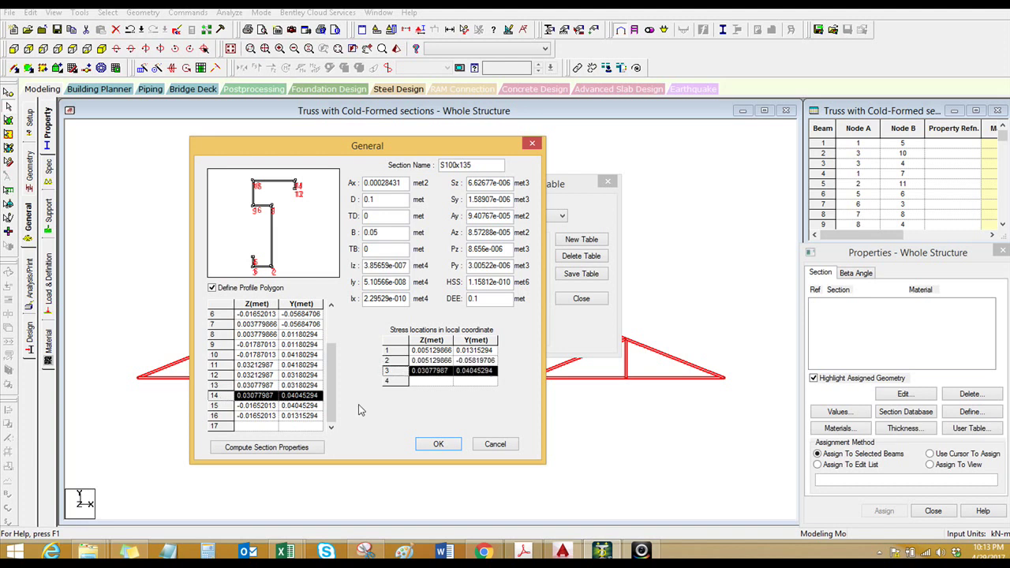
{"action": "left_click", "coordinate": [224, 405]}
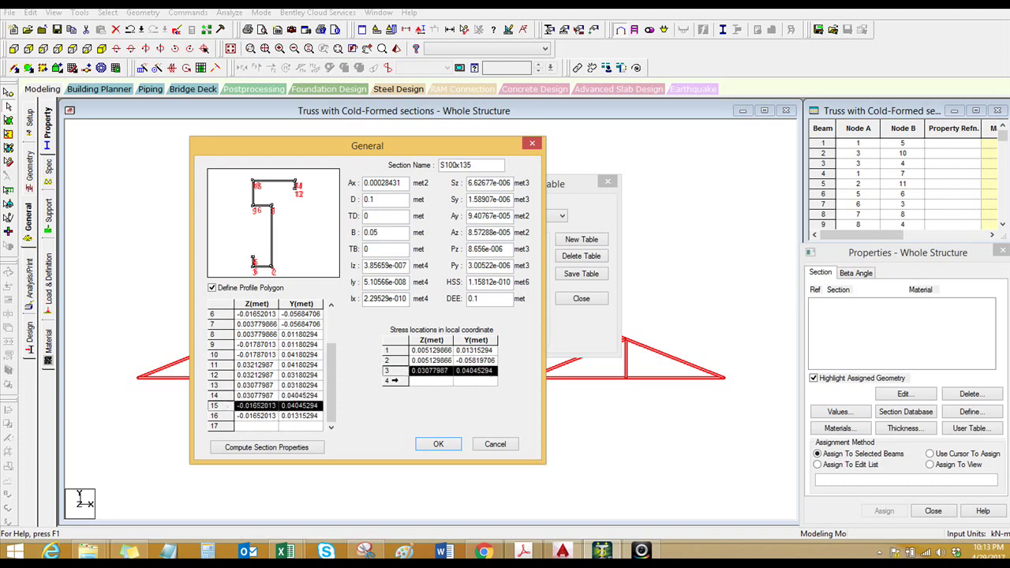
{"action": "left_click", "coordinate": [399, 380]}
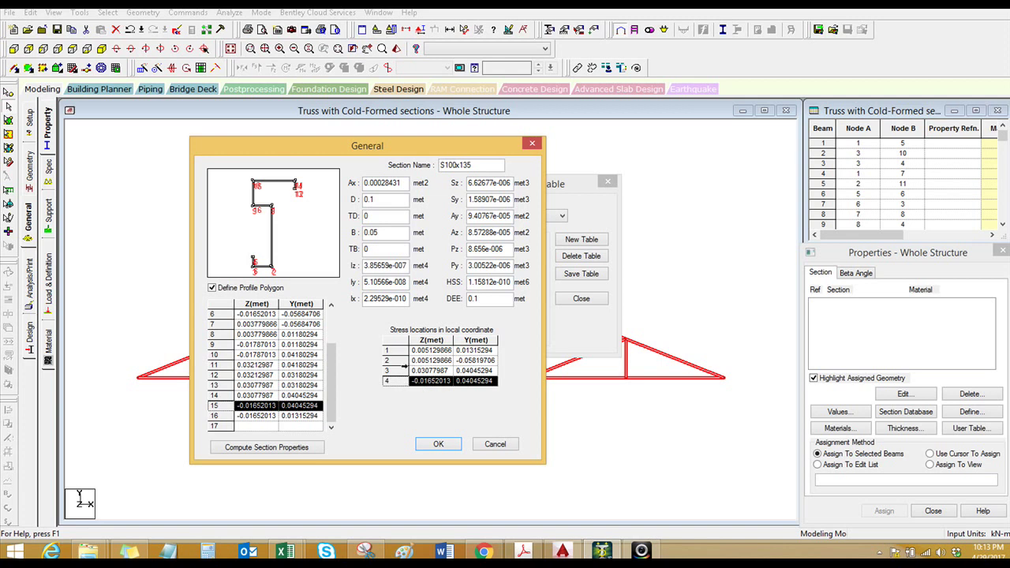
- Accept the general section definition, and select UPT S100x135 in the user-provided table
{"action": "left_click", "coordinate": [432, 445]}
{"action": "left_click", "coordinate": [422, 334]}
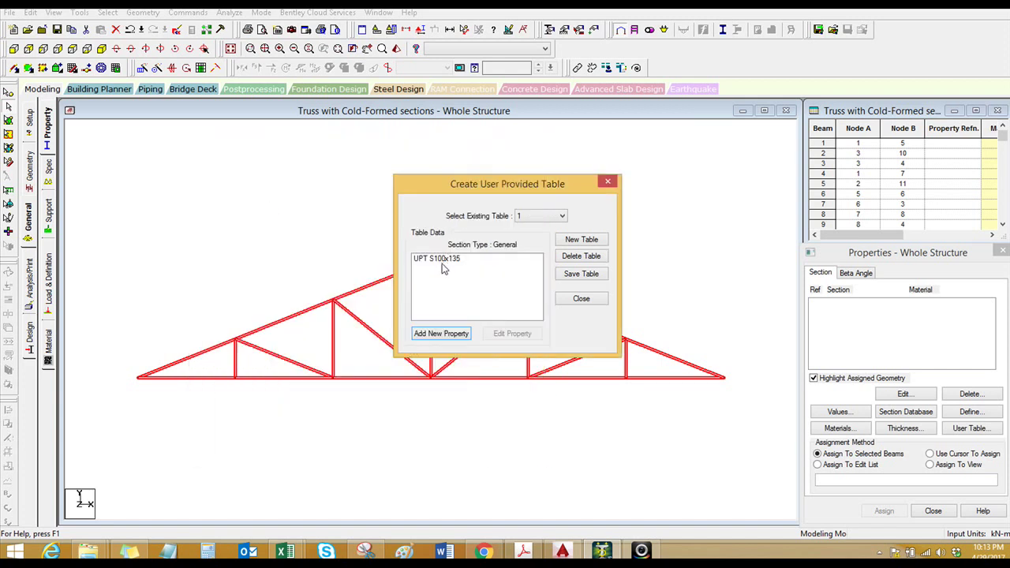
{"action": "left_click", "coordinate": [441, 262]}
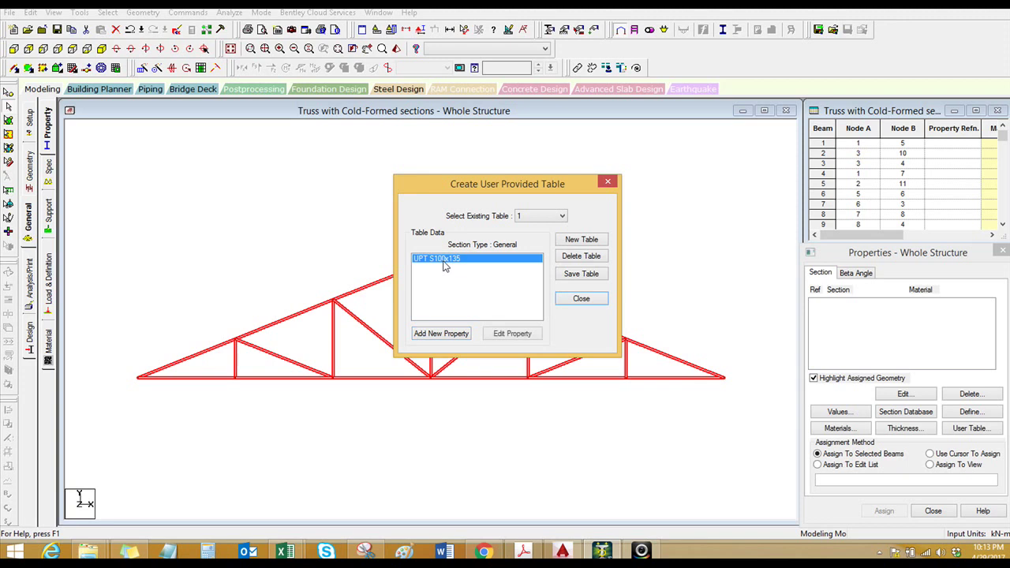
- Close the table editor and examine the material options for assigning UPT S100x135 to all truss members
{"action": "left_click", "coordinate": [580, 299]}
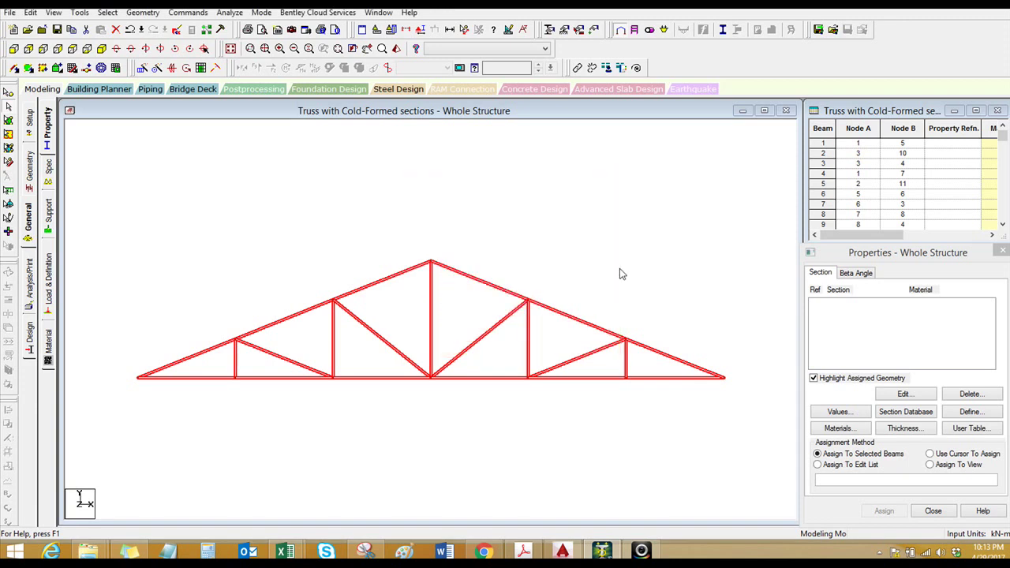
{"action": "left_click", "coordinate": [602, 284]}
{"action": "left_click_drag", "start_coordinate": [126, 191], "coordinate": [742, 427]}
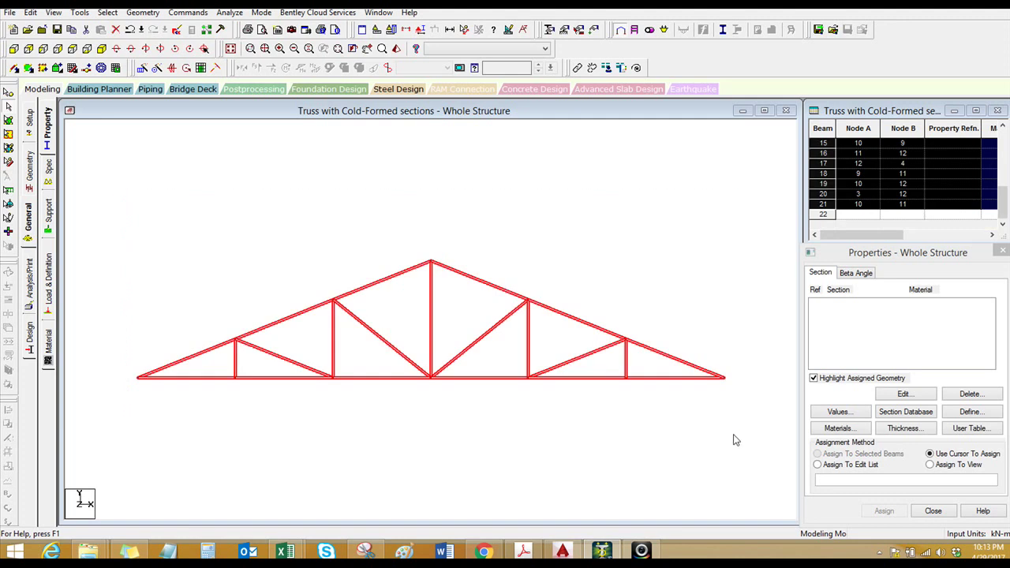
{"action": "left_click", "coordinate": [971, 429]}
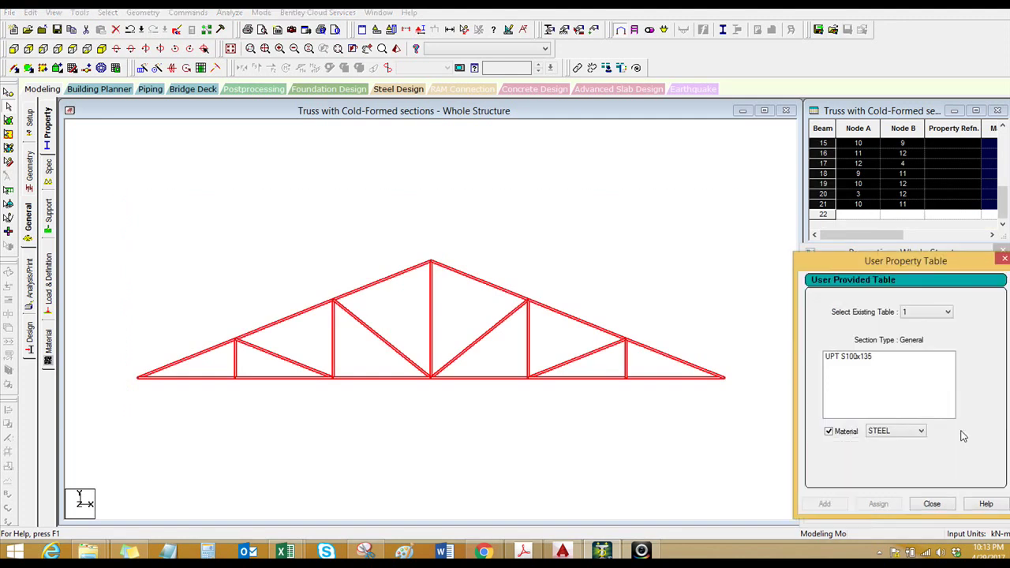
{"action": "left_click", "coordinate": [852, 356]}
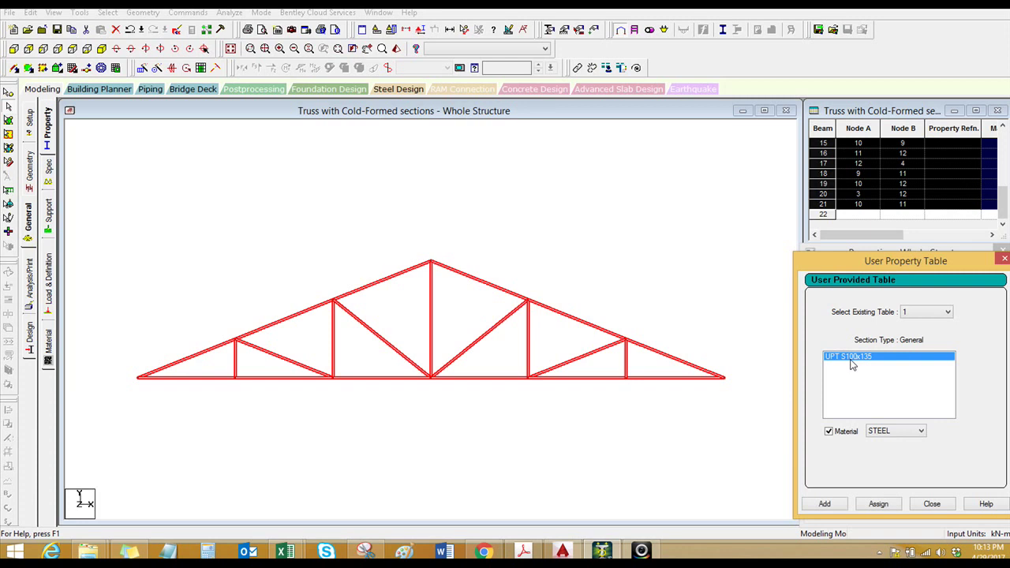
{"action": "left_click", "coordinate": [905, 434]}
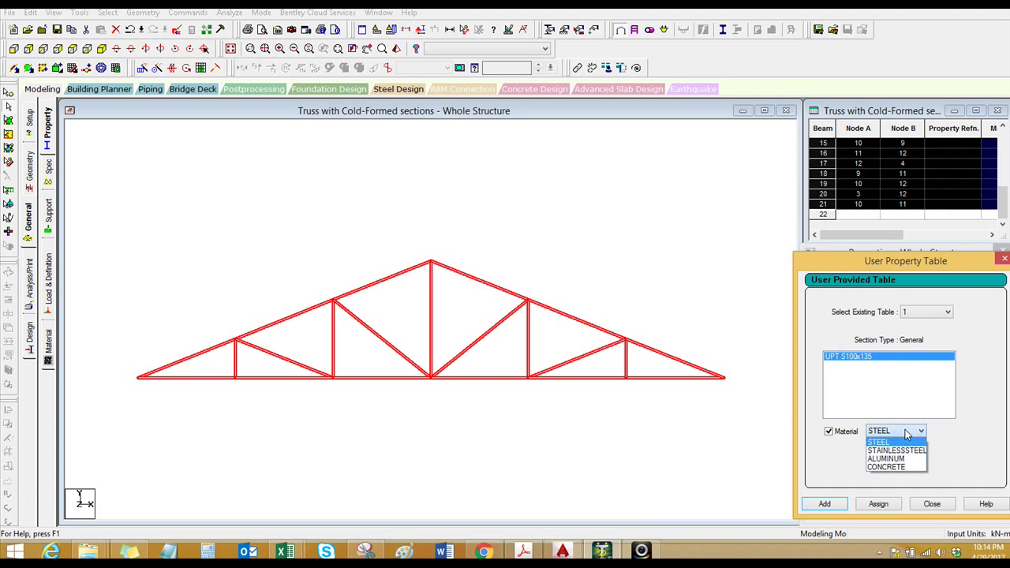
{"action": "left_click", "coordinate": [906, 434]}
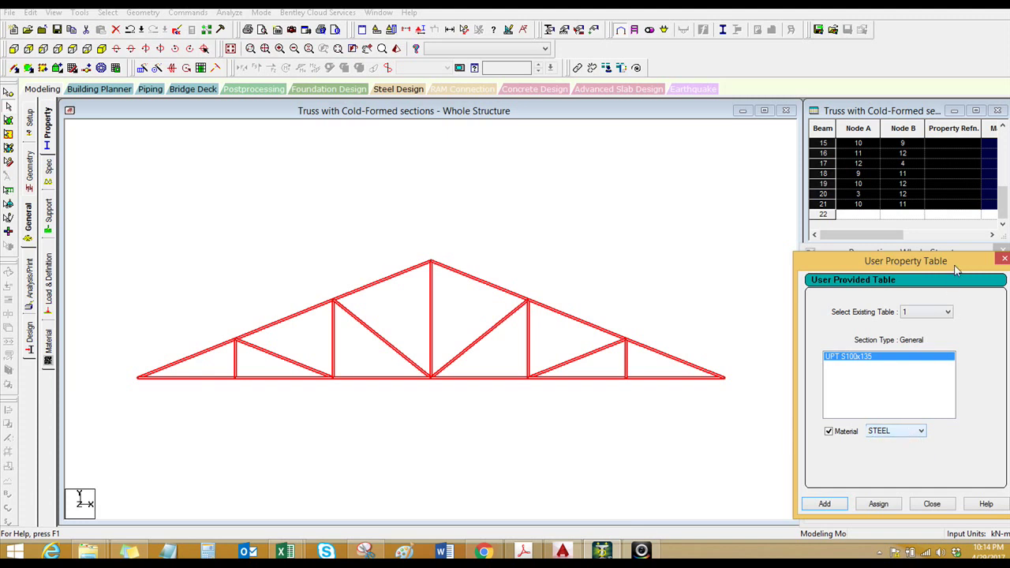
{"action": "left_click", "coordinate": [1005, 261]}
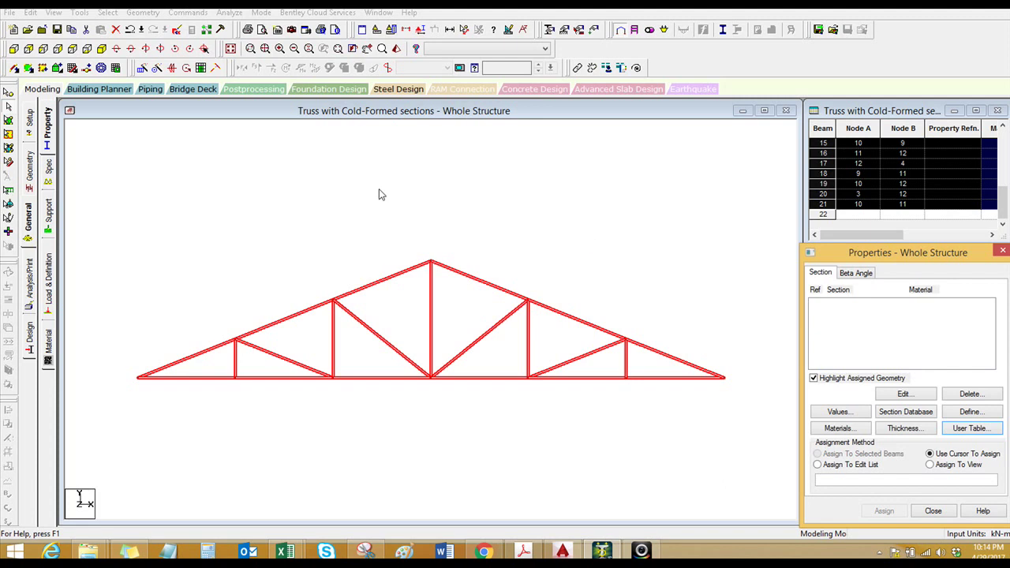
{"action": "left_click", "coordinate": [253, 202]}
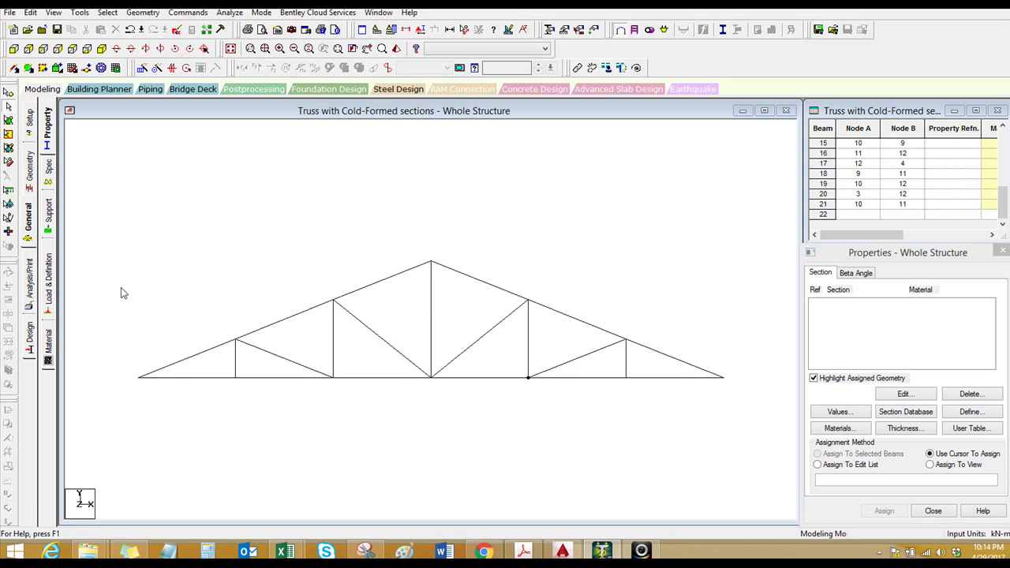
{"action": "left_click", "coordinate": [50, 351]}
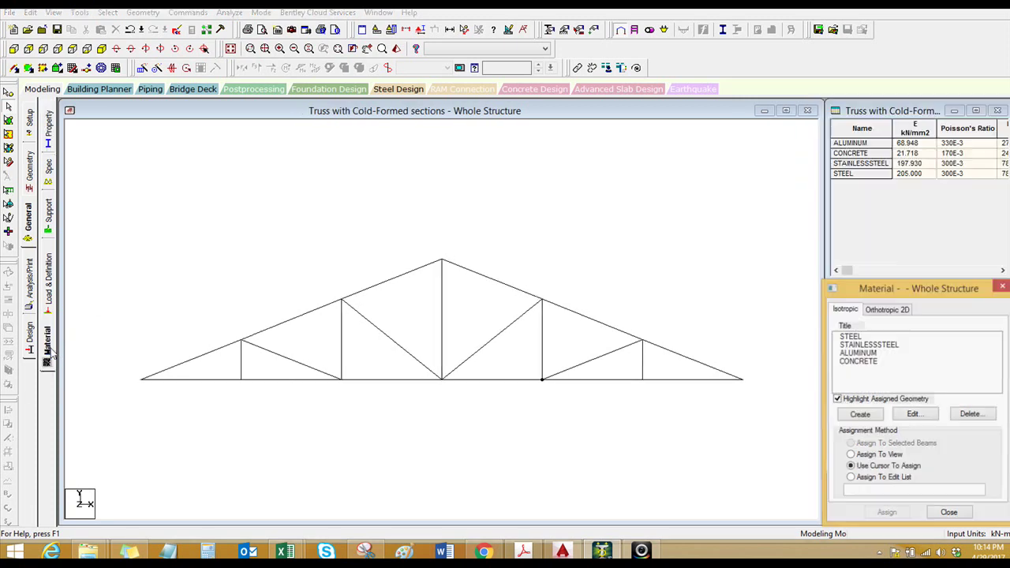
{"action": "left_click", "coordinate": [510, 314]}
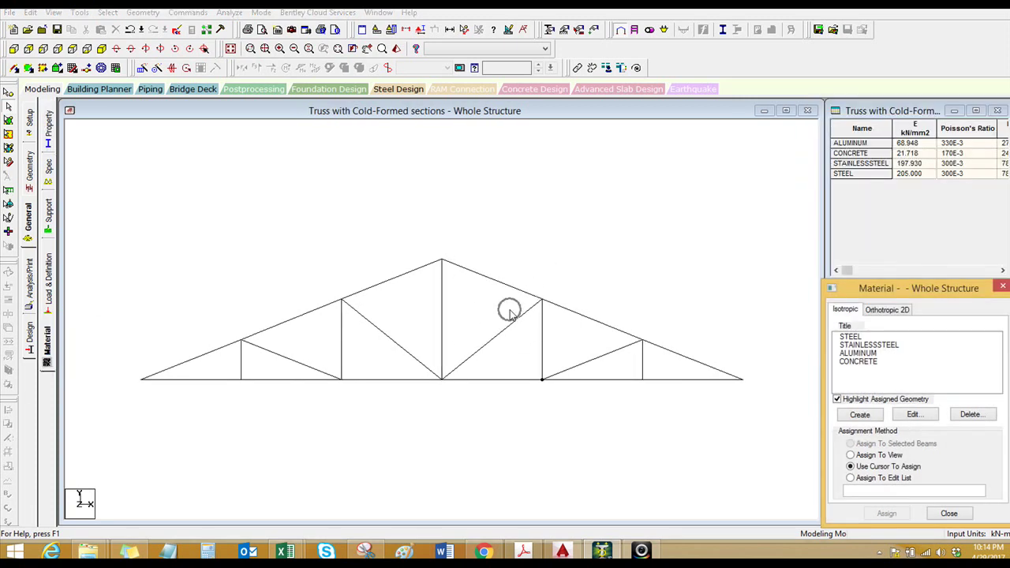
{"action": "left_click", "coordinate": [859, 414]}
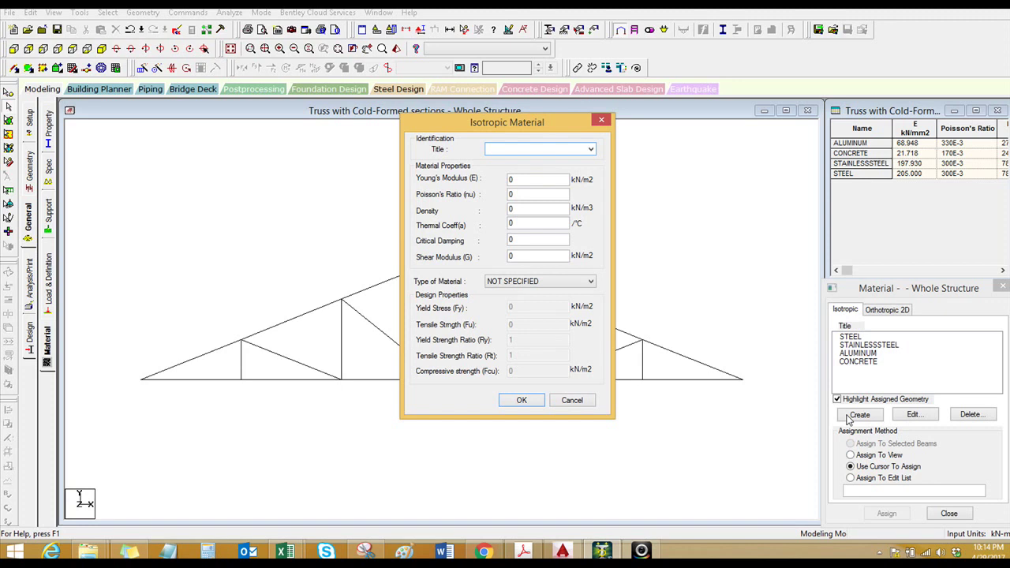
{"action": "left_click", "coordinate": [533, 289]}
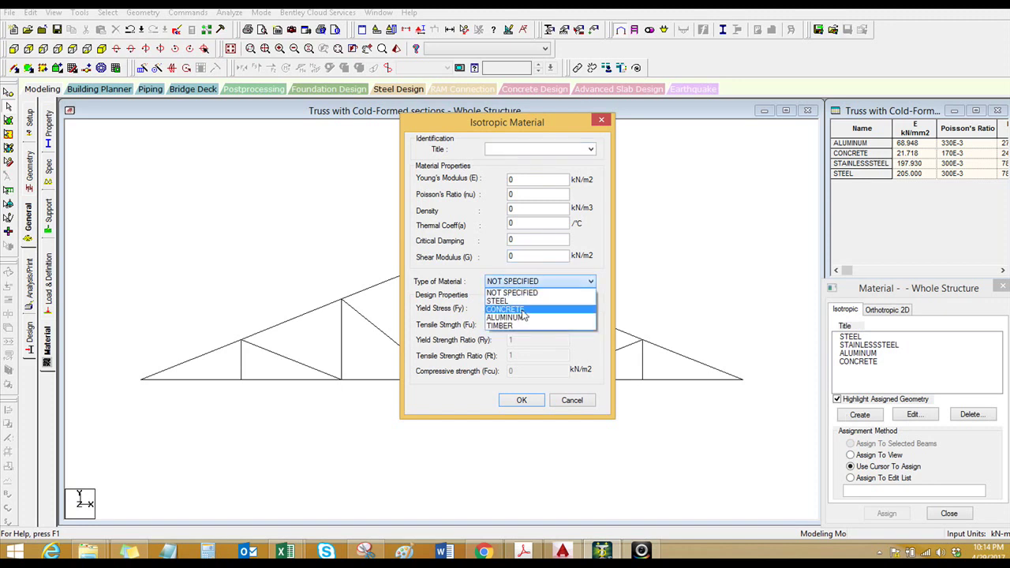
{"action": "left_click", "coordinate": [520, 306]}
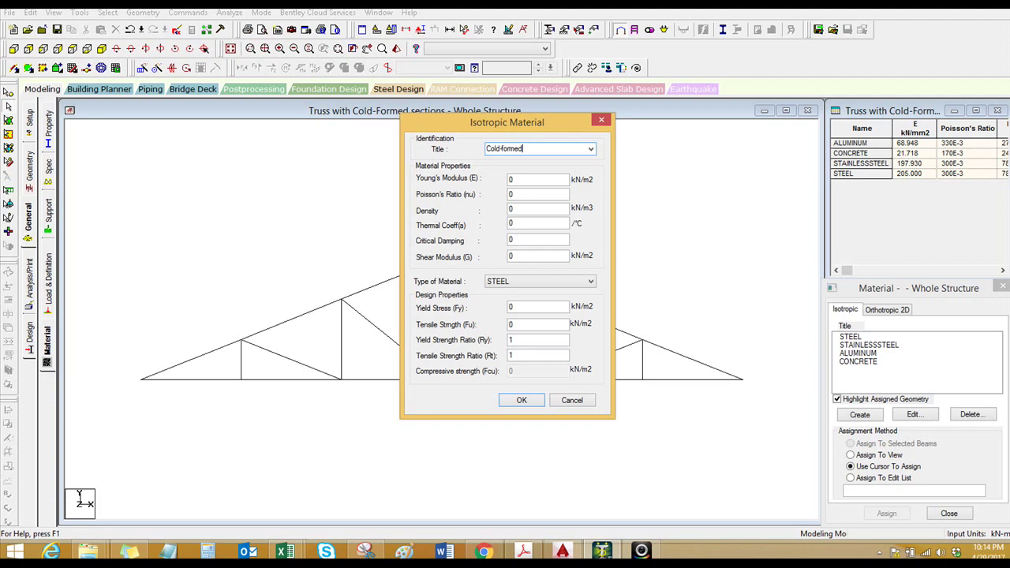
{"action": "left_click", "coordinate": [514, 193]}
{"action": "left_click", "coordinate": [574, 401]}
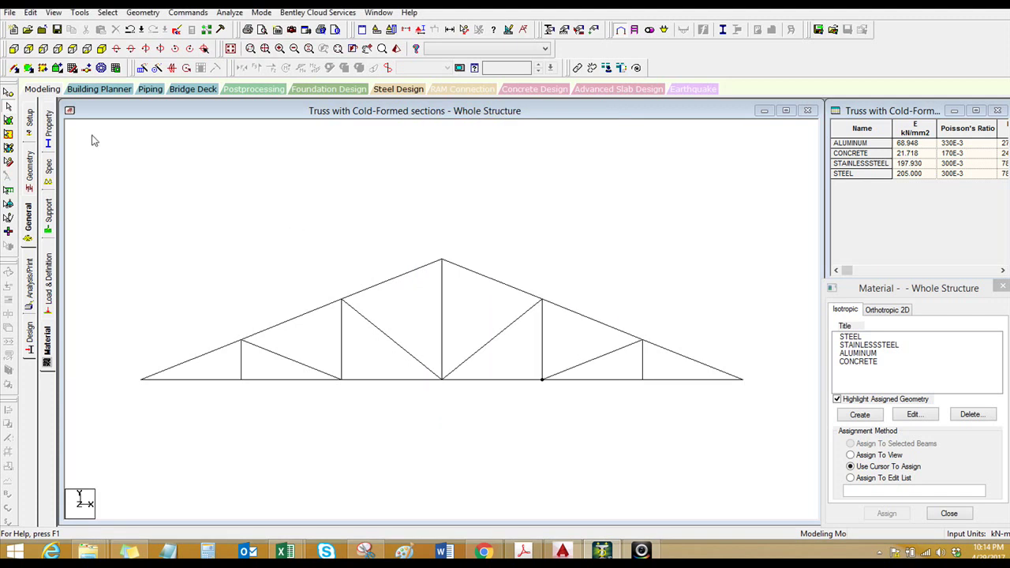
- Assign the user table section UPT S100x135 with STEEL material to all truss members
{"action": "left_click", "coordinate": [49, 127]}
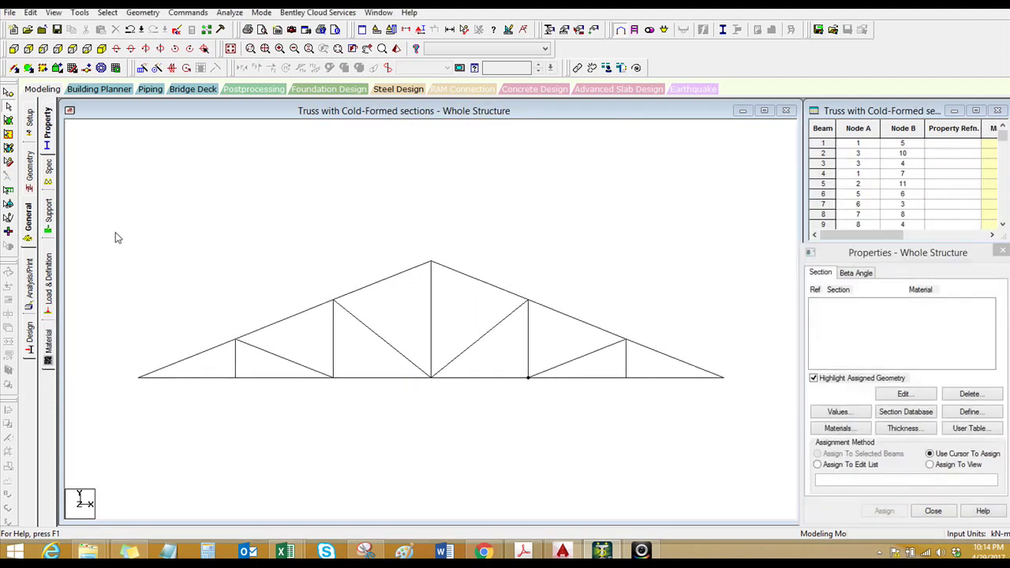
{"action": "key", "text": "ctrl+a"}
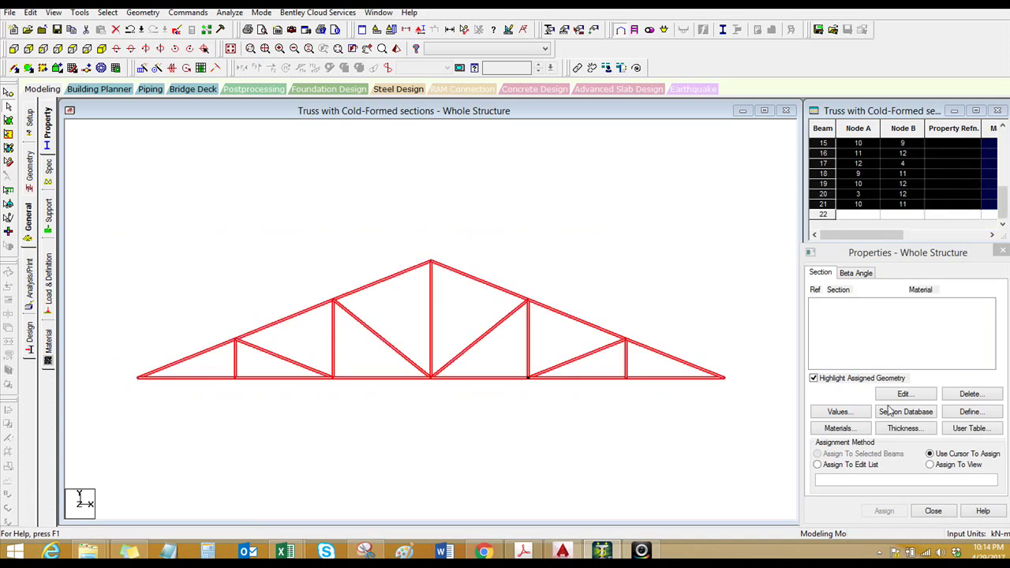
{"action": "left_click", "coordinate": [969, 428]}
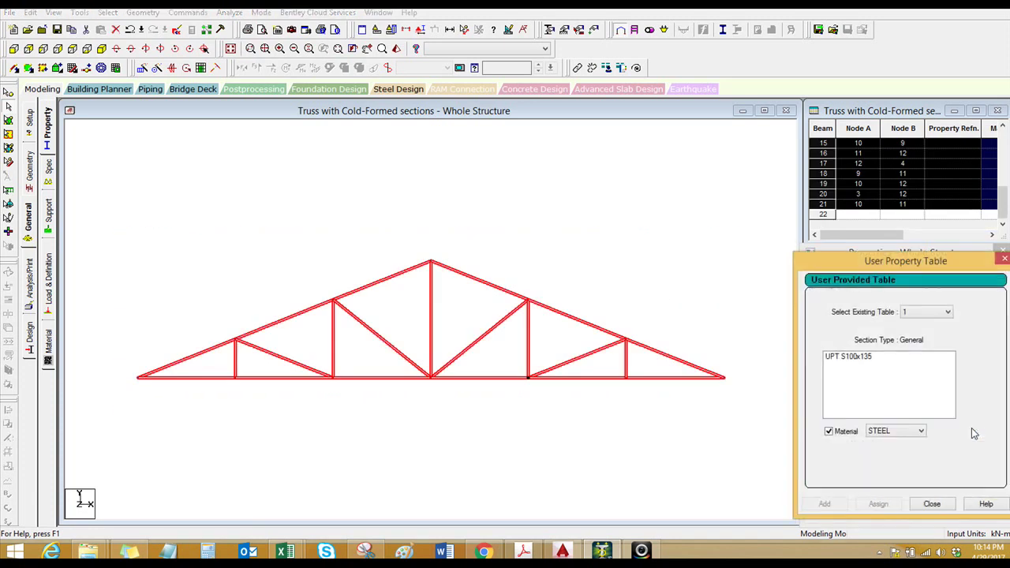
{"action": "left_click", "coordinate": [864, 367]}
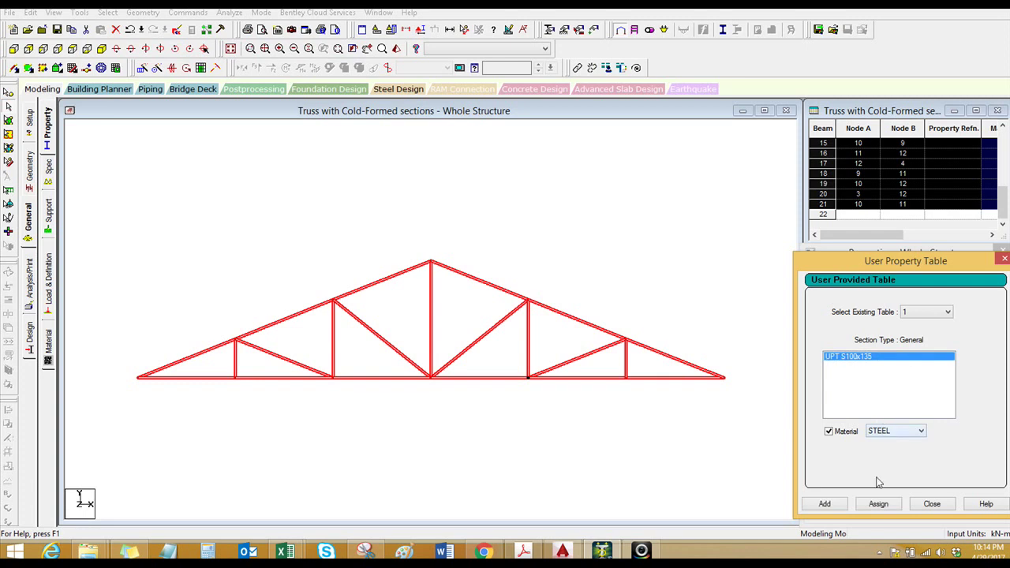
{"action": "left_click", "coordinate": [878, 503]}
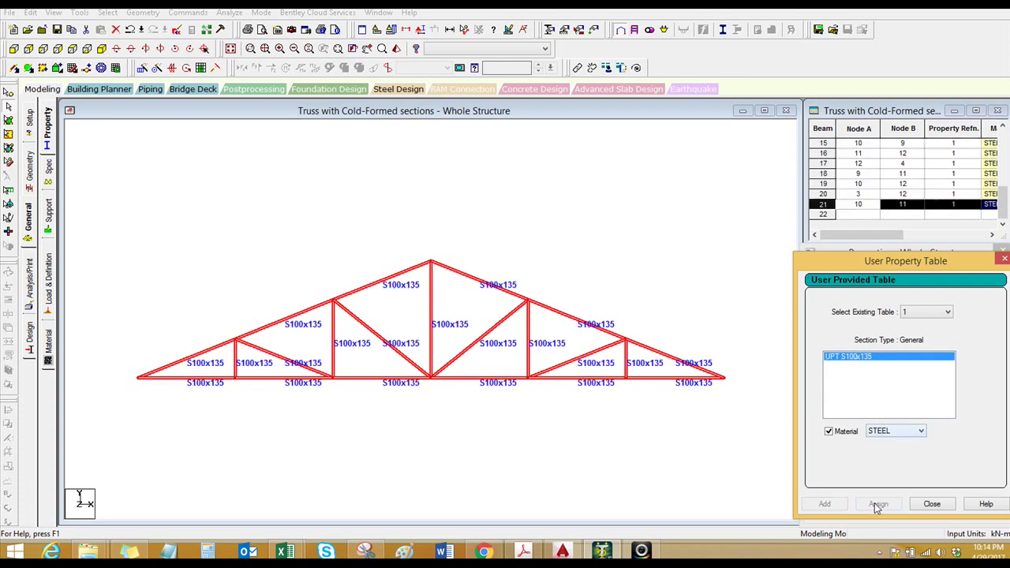
{"action": "left_click", "coordinate": [931, 504]}
- Examine the whole truss in a 3D rendered view from several angles, and close the view
{"action": "left_click", "coordinate": [394, 48]}
{"action": "left_click_drag", "start_coordinate": [451, 389], "coordinate": [448, 449]}
{"action": "left_click", "coordinate": [338, 48]}
{"action": "left_click_drag", "start_coordinate": [417, 284], "coordinate": [462, 317]}
{"action": "scroll", "coordinate": [497, 336], "scroll_direction": "down", "scroll_amount": 3}
{"action": "left_click_drag", "start_coordinate": [539, 308], "coordinate": [645, 281]}
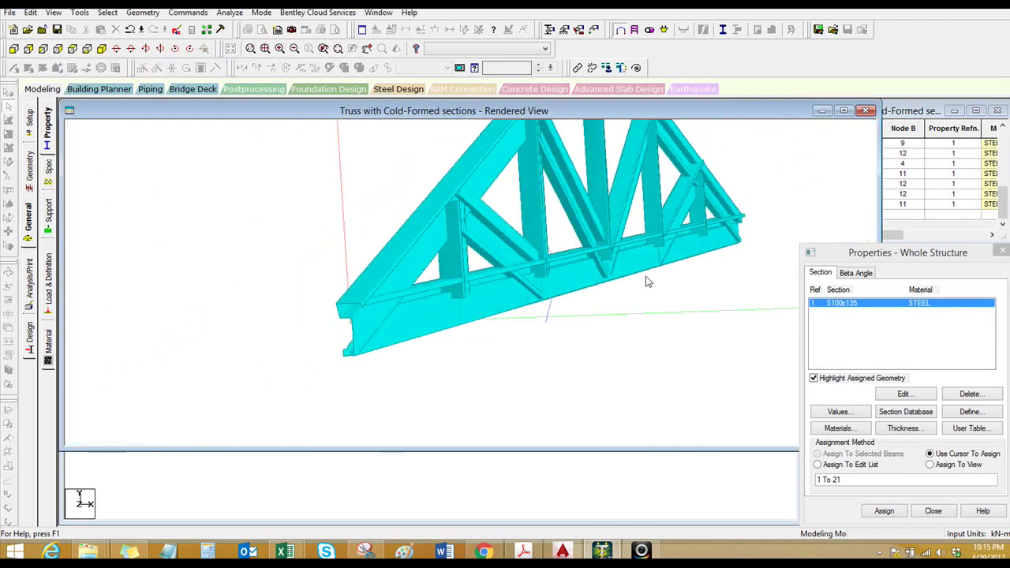
{"action": "left_click", "coordinate": [866, 111]}
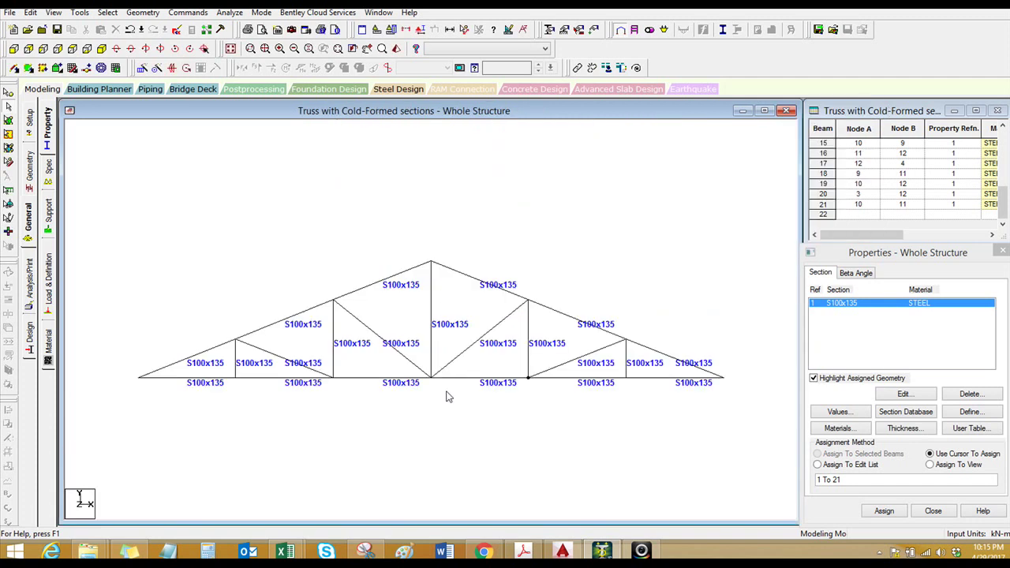
- Inspect the leftmost vertical member alone in a 3D rendered view, and close the view
{"action": "left_click", "coordinate": [235, 359]}
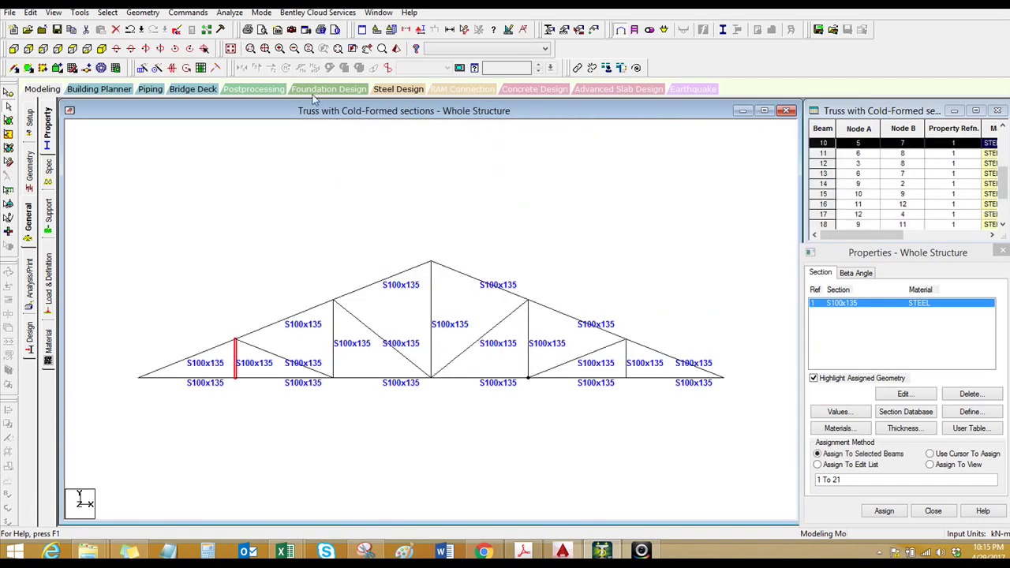
{"action": "left_click", "coordinate": [396, 48]}
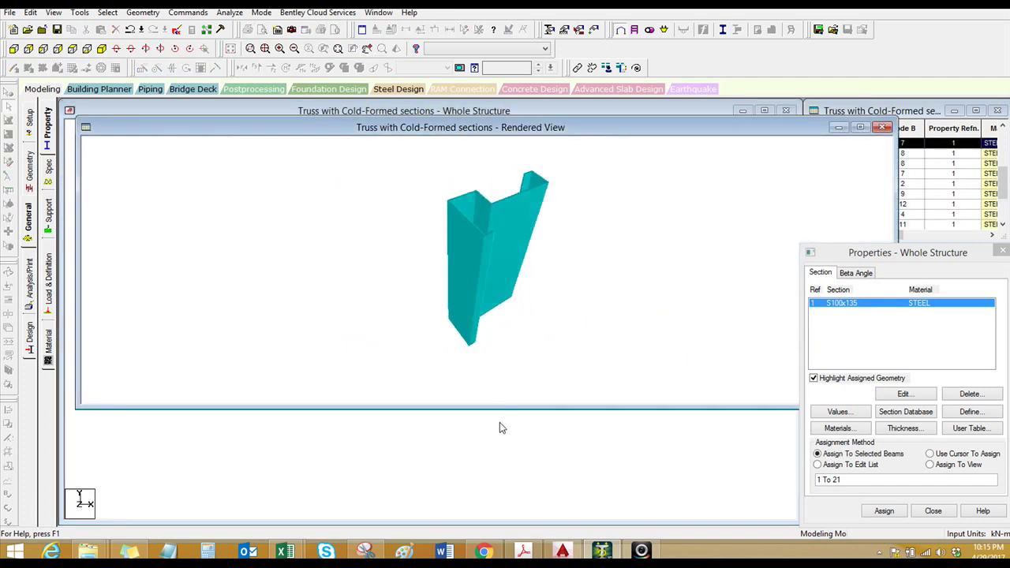
{"action": "left_click_drag", "start_coordinate": [503, 407], "coordinate": [859, 174]}
{"action": "left_click", "coordinate": [882, 127]}
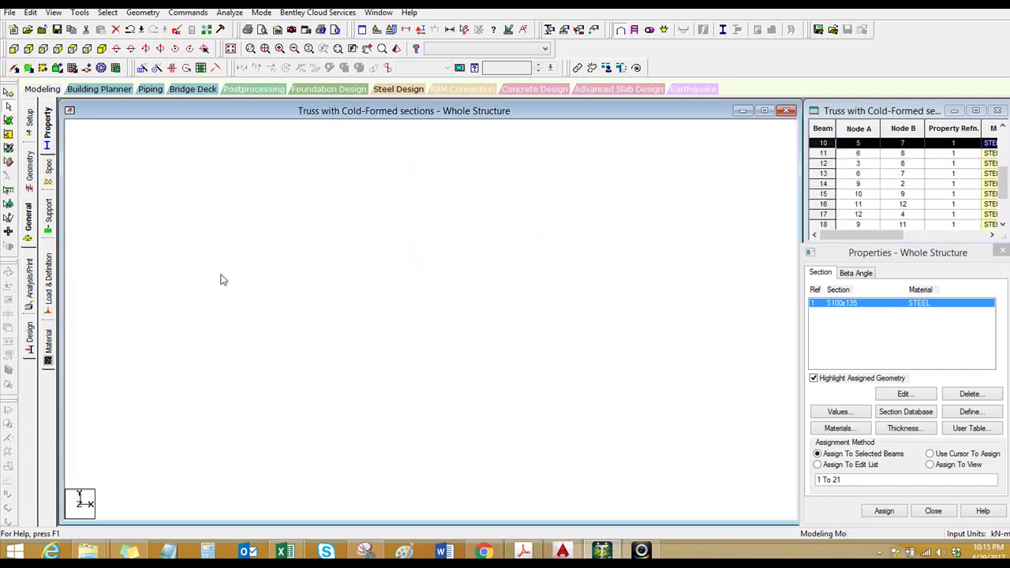
- Create a beta angle of 90 degrees and select it for assignment
{"action": "left_click", "coordinate": [855, 272]}
{"action": "left_click", "coordinate": [839, 394]}
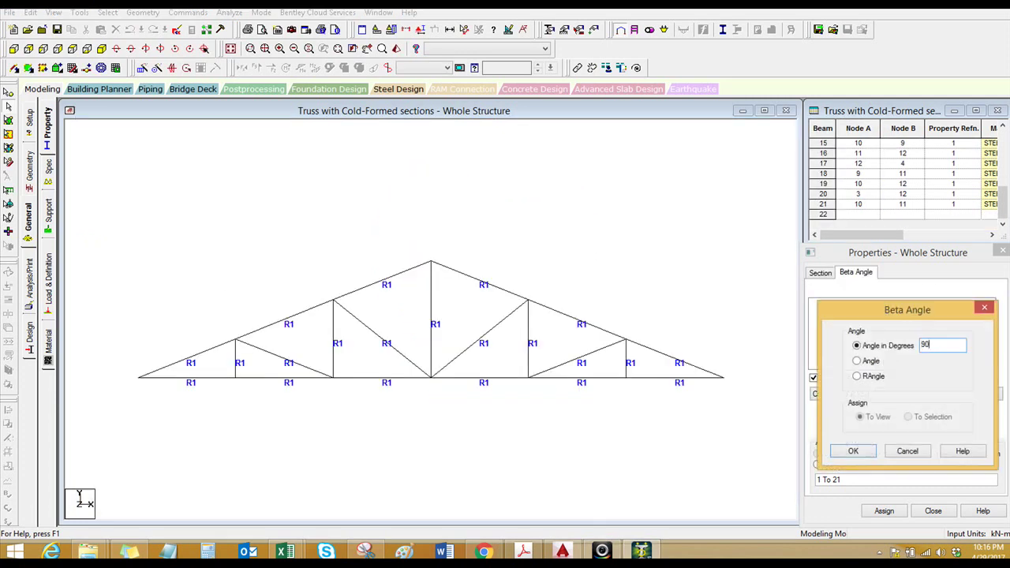
{"action": "left_click", "coordinate": [846, 453]}
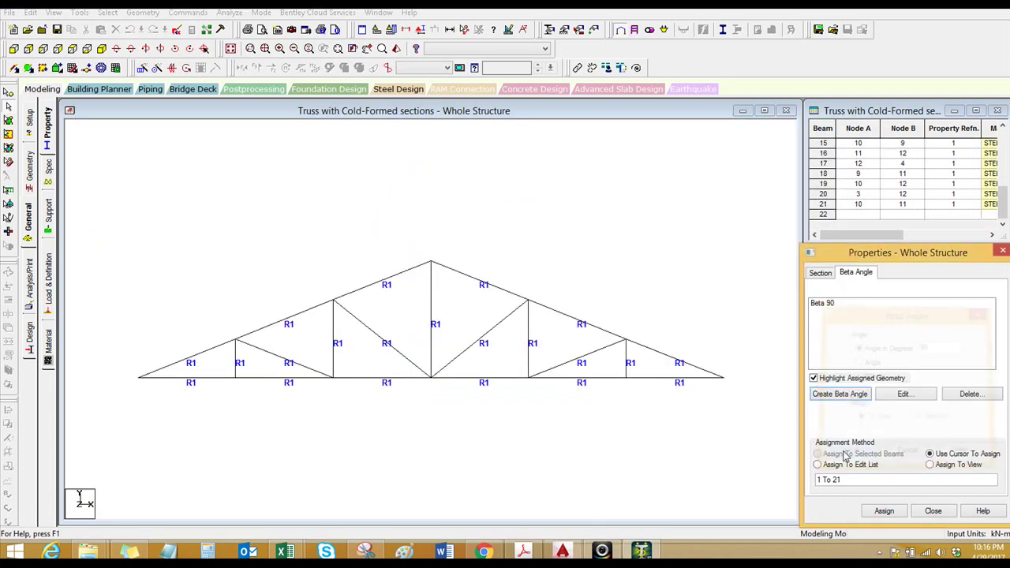
{"action": "left_click", "coordinate": [824, 303]}
- Check the orientation of the leftmost bottom chord member in a 3D rendered view
{"action": "left_click_drag", "start_coordinate": [130, 373], "coordinate": [723, 437]}
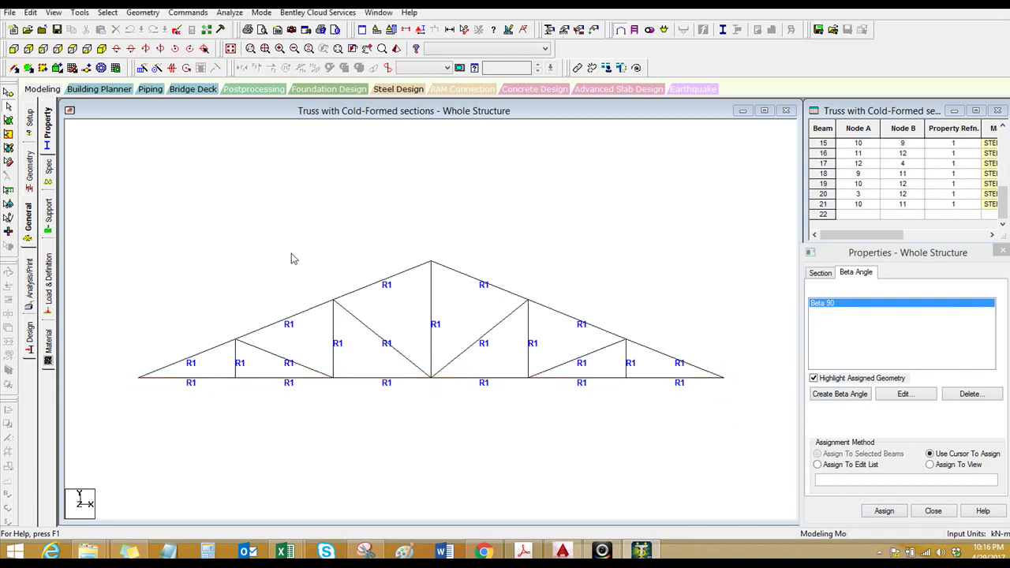
{"action": "left_click", "coordinate": [221, 378]}
{"action": "left_click", "coordinate": [396, 48]}
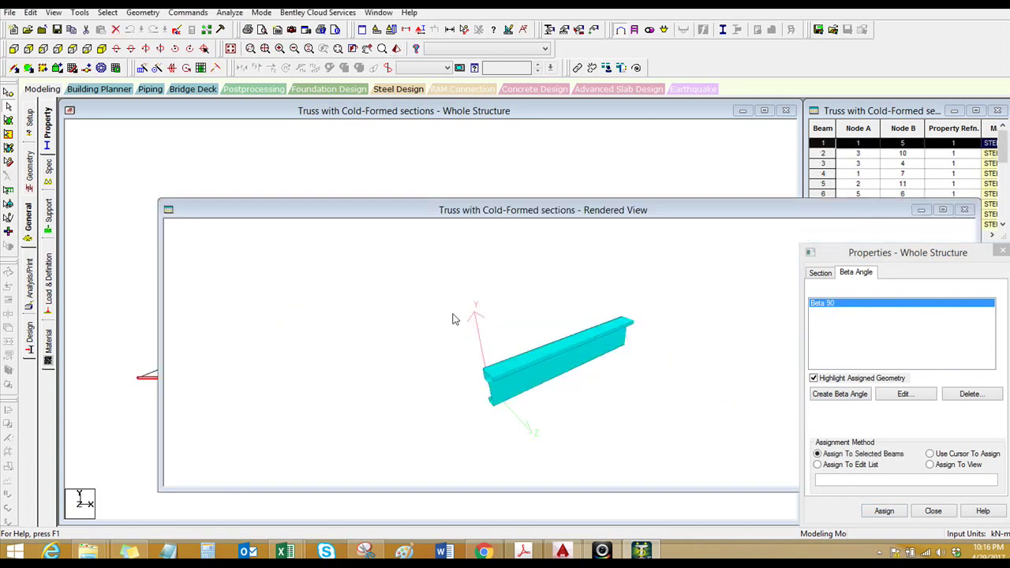
{"action": "left_click", "coordinate": [964, 210]}
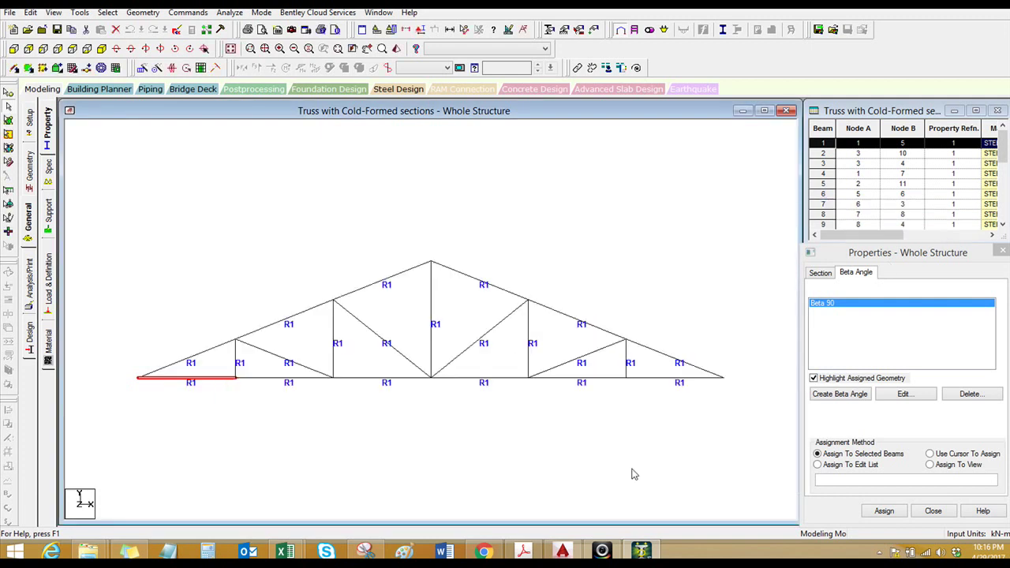
- Assign the Beta 90 angle to all bottom chord members of the truss
{"action": "left_click", "coordinate": [152, 420]}
{"action": "left_click_drag", "start_coordinate": [131, 376], "coordinate": [714, 463]}
{"action": "left_click", "coordinate": [884, 510]}
{"action": "left_click", "coordinate": [851, 419]}
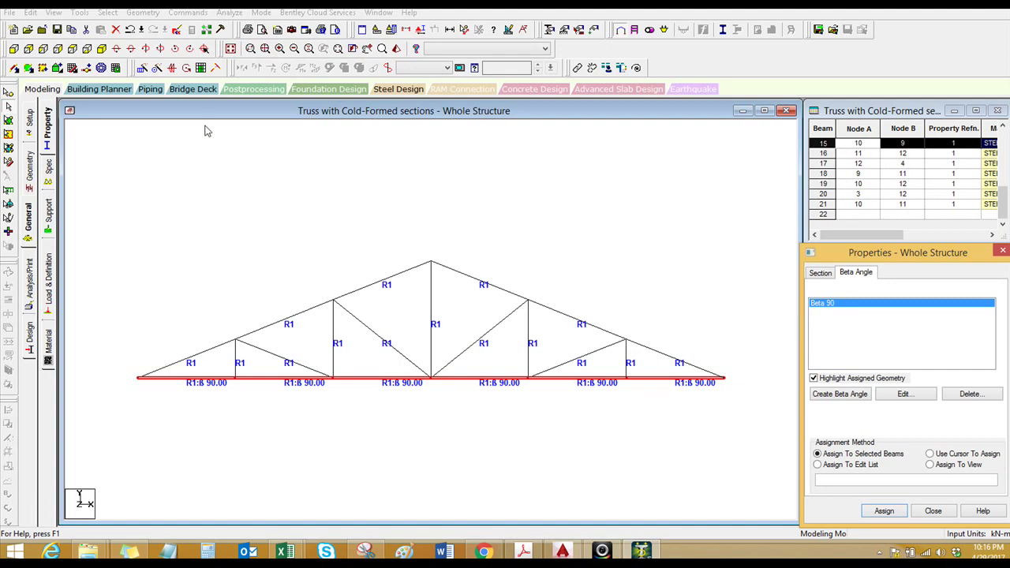
- Examine the rotated bottom chord in a 3D rendered view, and inspect its leftmost member alone
{"action": "left_click", "coordinate": [396, 48]}
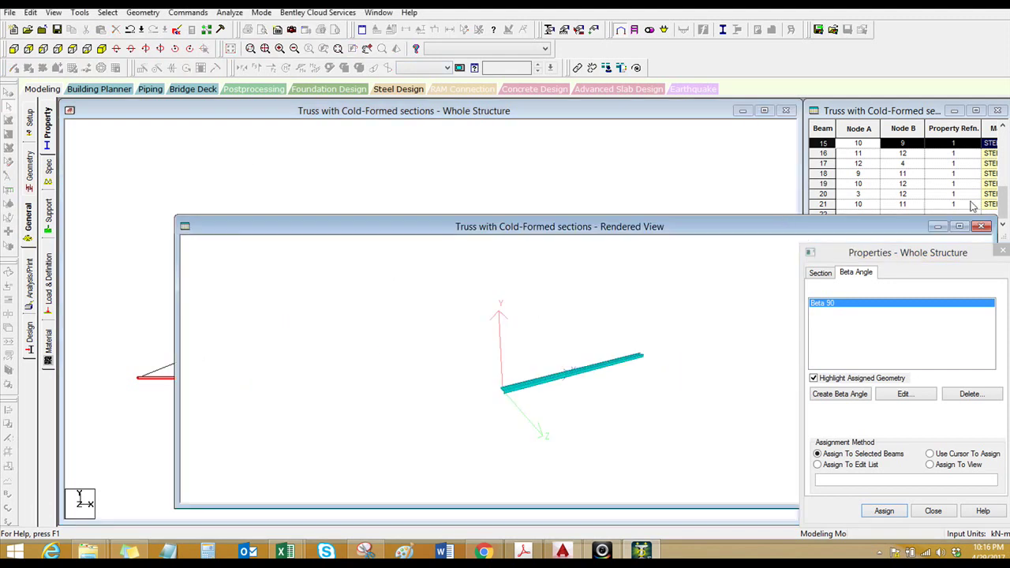
{"action": "left_click", "coordinate": [980, 227]}
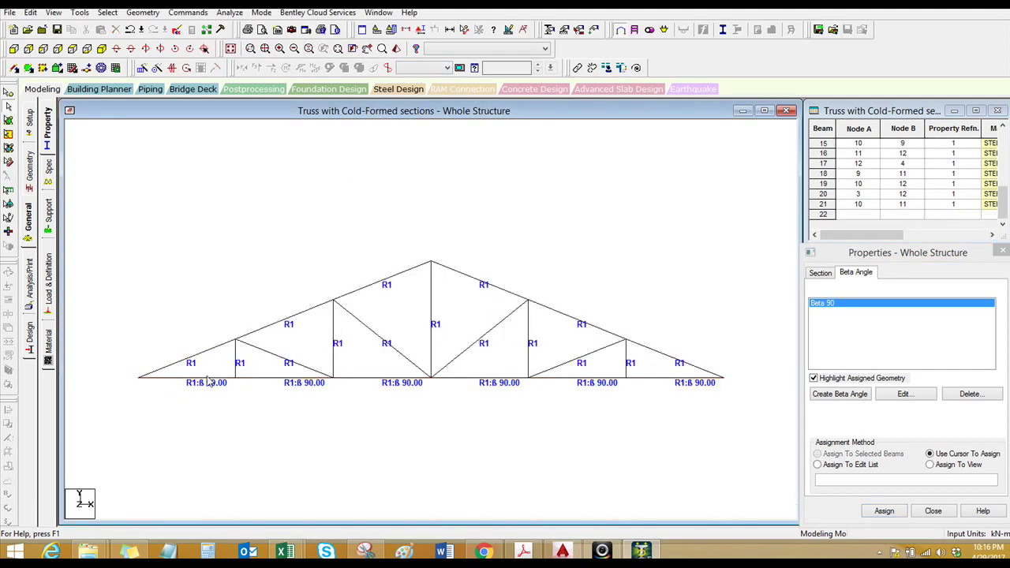
{"action": "left_click", "coordinate": [207, 380]}
{"action": "left_click", "coordinate": [396, 48]}
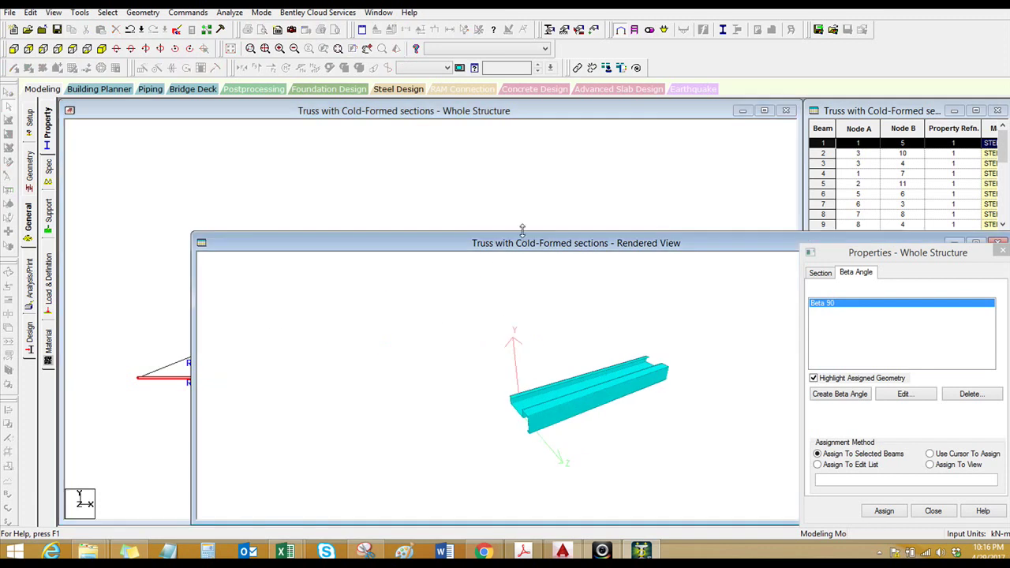
{"action": "left_click_drag", "start_coordinate": [521, 229], "coordinate": [521, 148]}
{"action": "left_click_drag", "start_coordinate": [597, 376], "coordinate": [536, 417]}
{"action": "scroll", "coordinate": [537, 417], "scroll_direction": "up", "scroll_amount": 5}
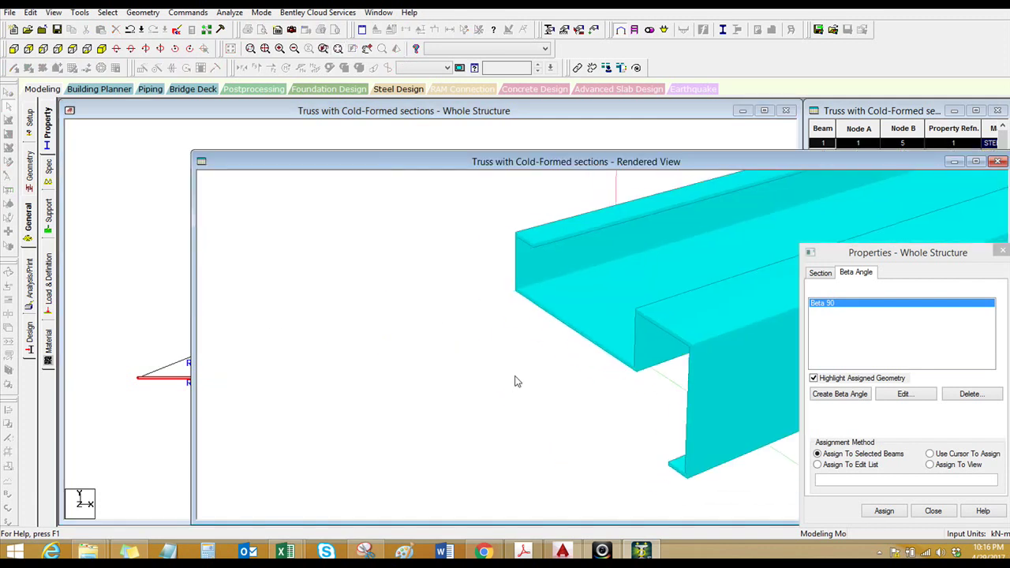
{"action": "scroll", "coordinate": [516, 384], "scroll_direction": "down", "scroll_amount": 2}
{"action": "left_click_drag", "start_coordinate": [544, 378], "coordinate": [617, 377]}
{"action": "left_click", "coordinate": [997, 161]}
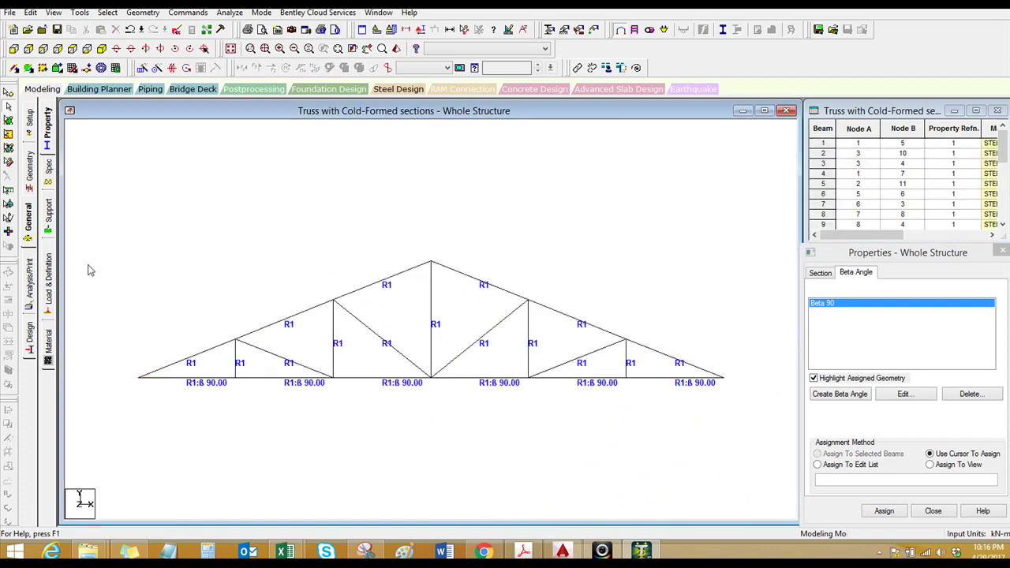
- Create primary load case 1 with loading type Dead and the title DL
{"action": "left_click", "coordinate": [49, 284]}
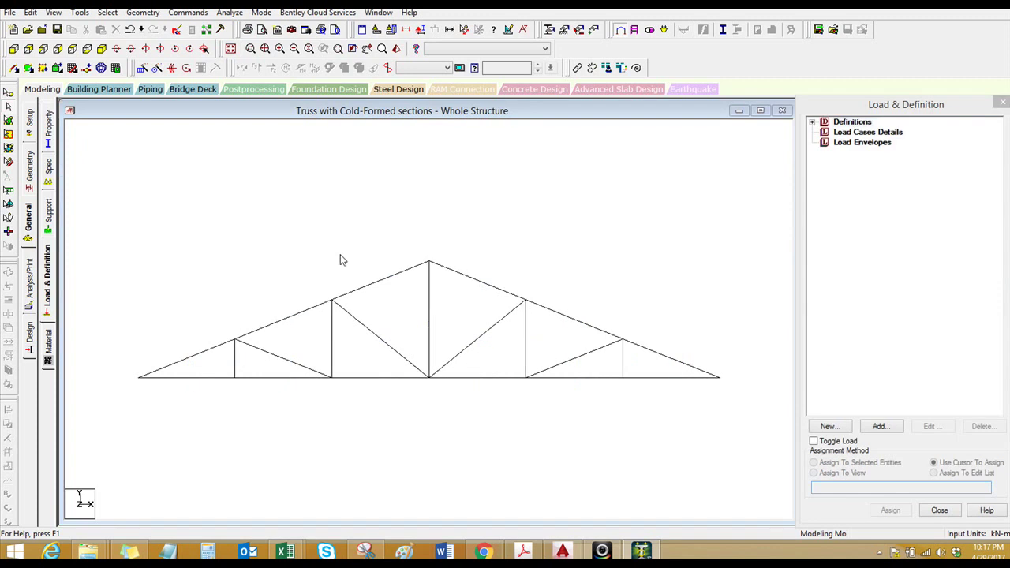
{"action": "left_click", "coordinate": [891, 133]}
{"action": "left_click", "coordinate": [881, 427]}
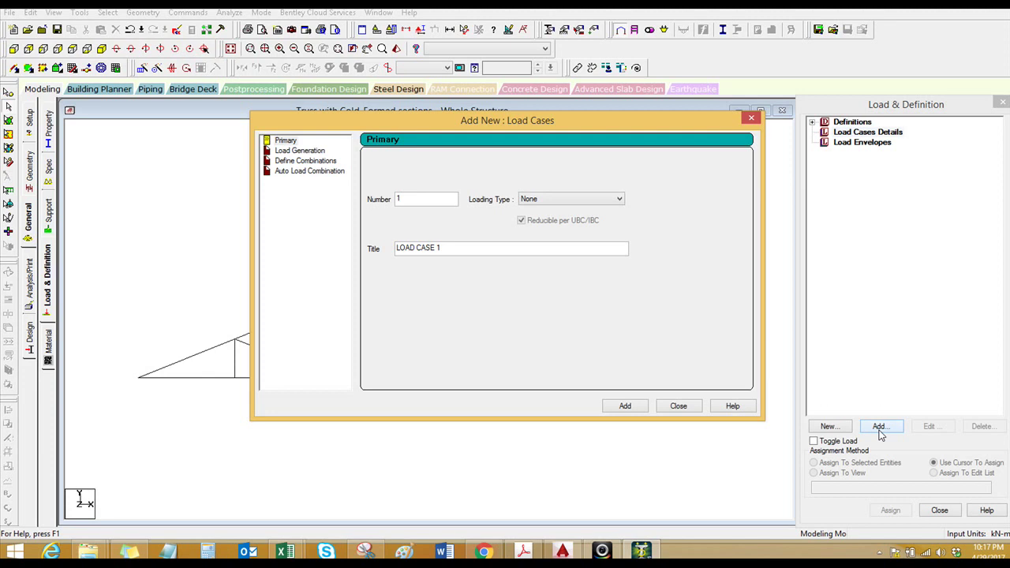
{"action": "left_click", "coordinate": [569, 201]}
{"action": "left_click_drag", "start_coordinate": [478, 247], "coordinate": [342, 249]}
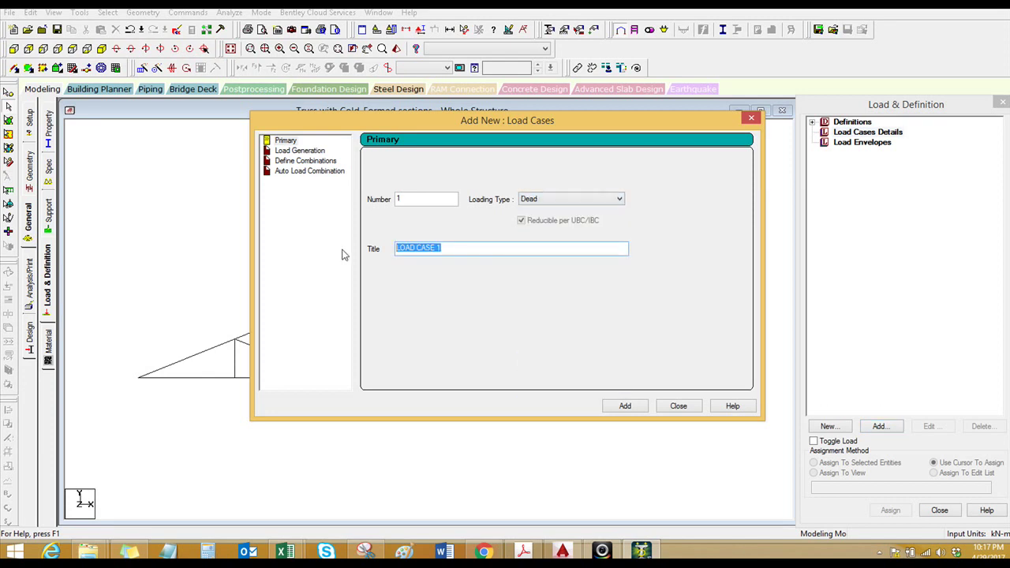
{"action": "type", "text": "DL"}
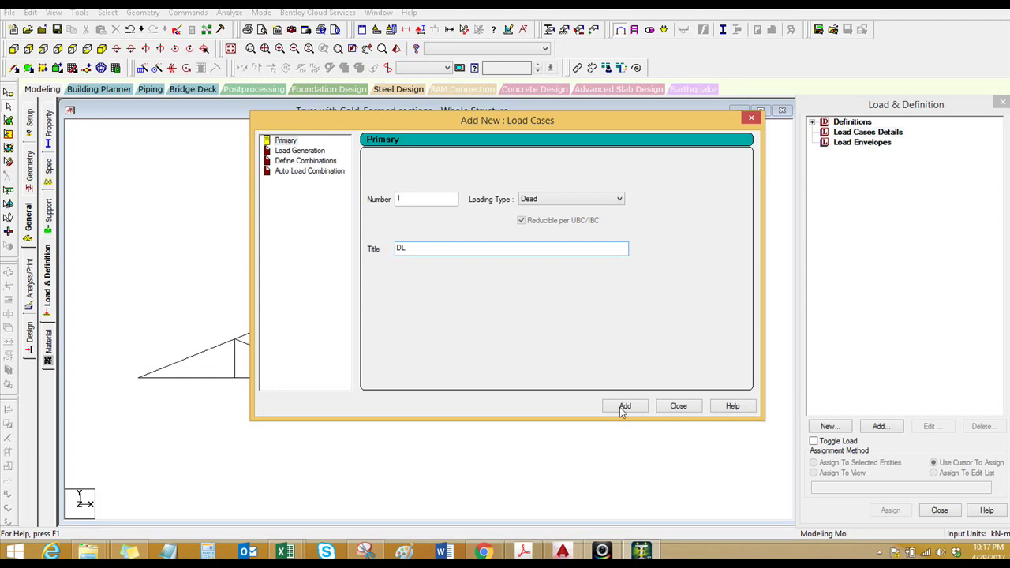
{"action": "left_click", "coordinate": [623, 405]}
- Create primary load case 2 with loading type Live and the title LL
{"action": "left_click", "coordinate": [562, 199]}
{"action": "left_click", "coordinate": [541, 219]}
{"action": "left_click_drag", "start_coordinate": [457, 251], "coordinate": [346, 247]}
{"action": "type", "text": "LL"}
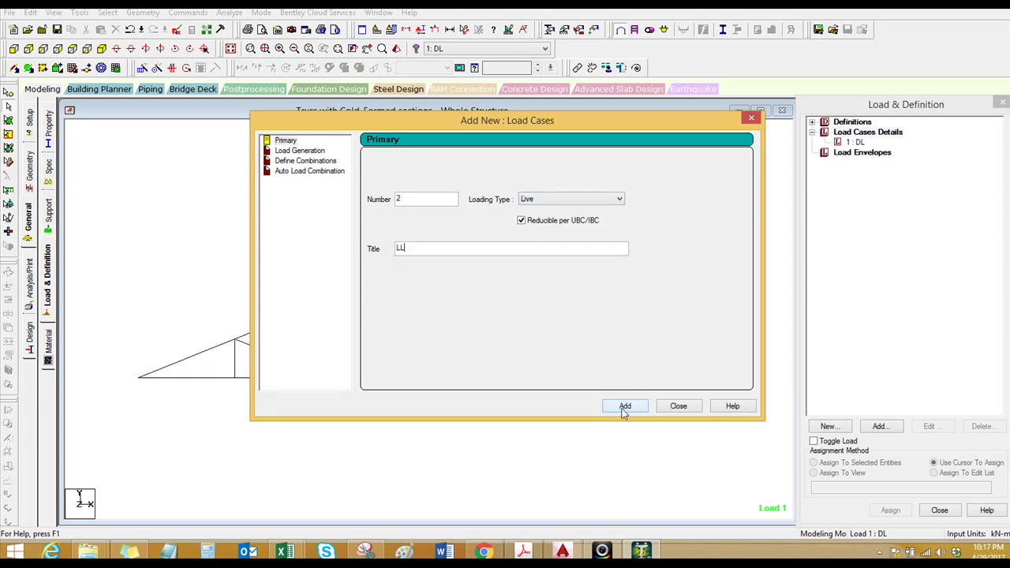
{"action": "left_click", "coordinate": [624, 407]}
- Create primary load case 3 with loading type Wind and the title WL, and finish adding load cases
{"action": "left_click", "coordinate": [573, 199]}
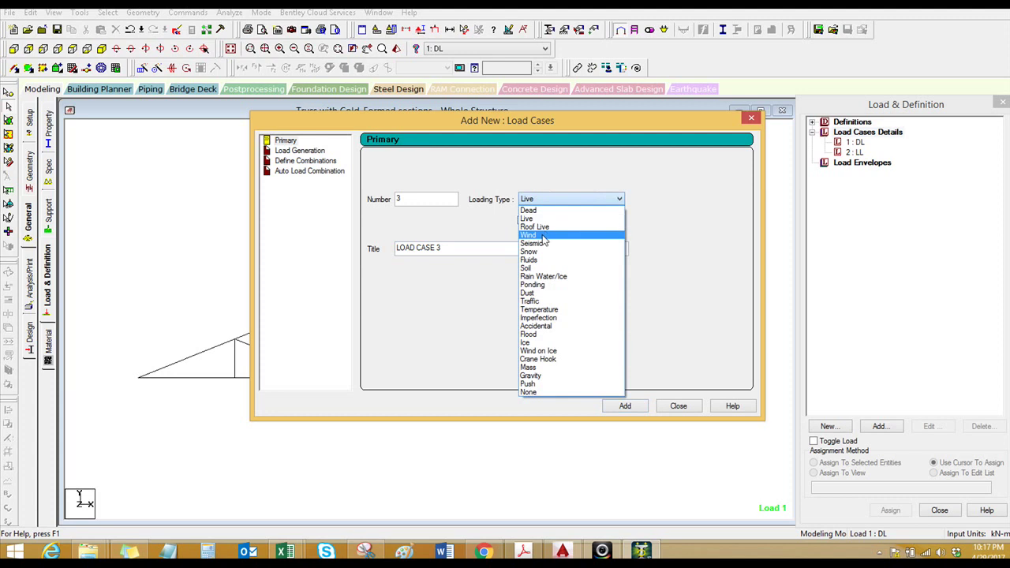
{"action": "left_click", "coordinate": [544, 236]}
{"action": "left_click_drag", "start_coordinate": [449, 250], "coordinate": [326, 257]}
{"action": "type", "text": "WL"}
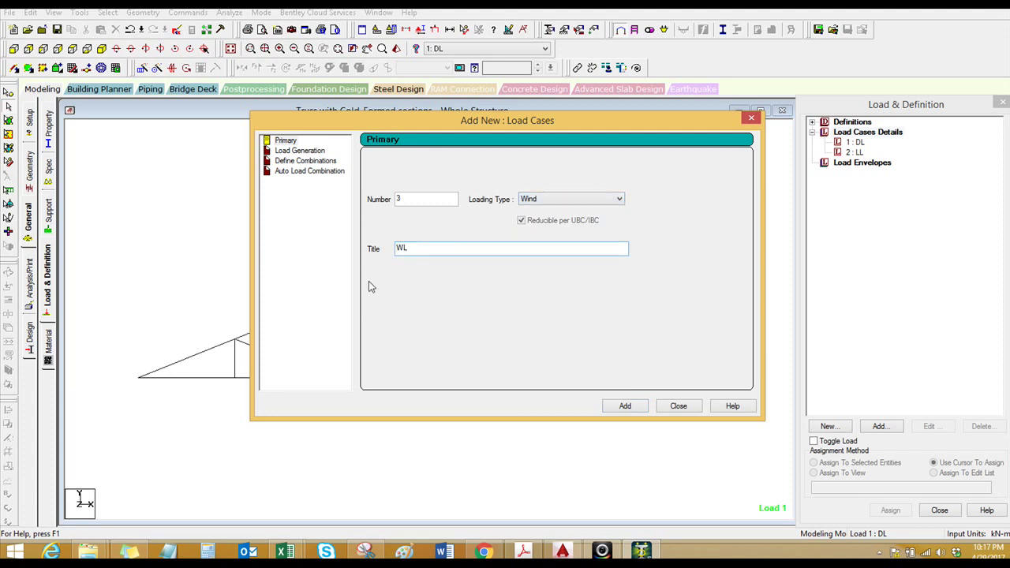
{"action": "left_click", "coordinate": [623, 405]}
{"action": "left_click", "coordinate": [677, 407]}
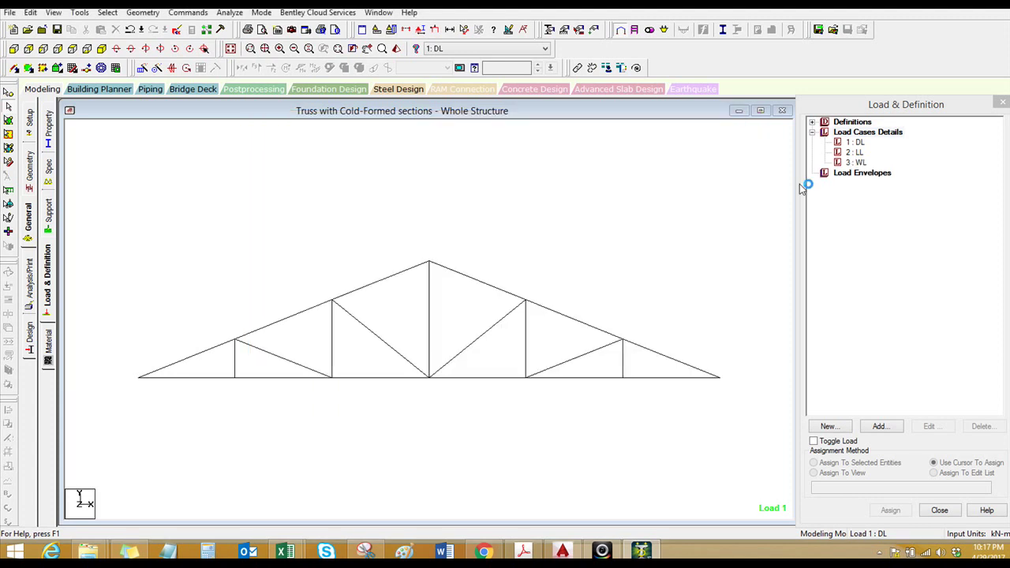
- Add a selfweight load in Y with factor -1 and a uniform member force of -5 kN/m in GY to the DL case
{"action": "left_click", "coordinate": [852, 143]}
{"action": "left_click", "coordinate": [881, 426]}
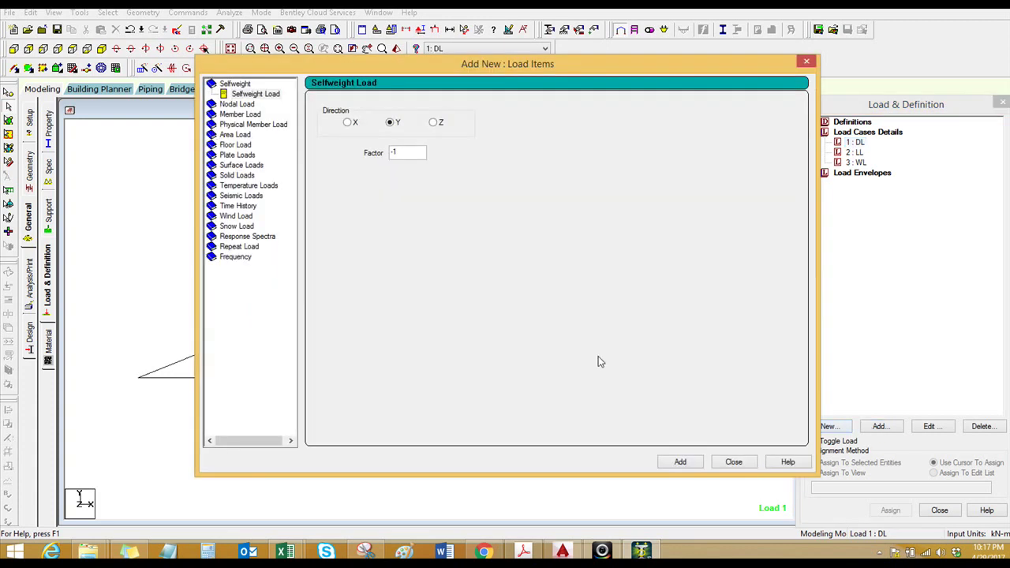
{"action": "left_click", "coordinate": [680, 462]}
{"action": "left_click", "coordinate": [733, 462]}
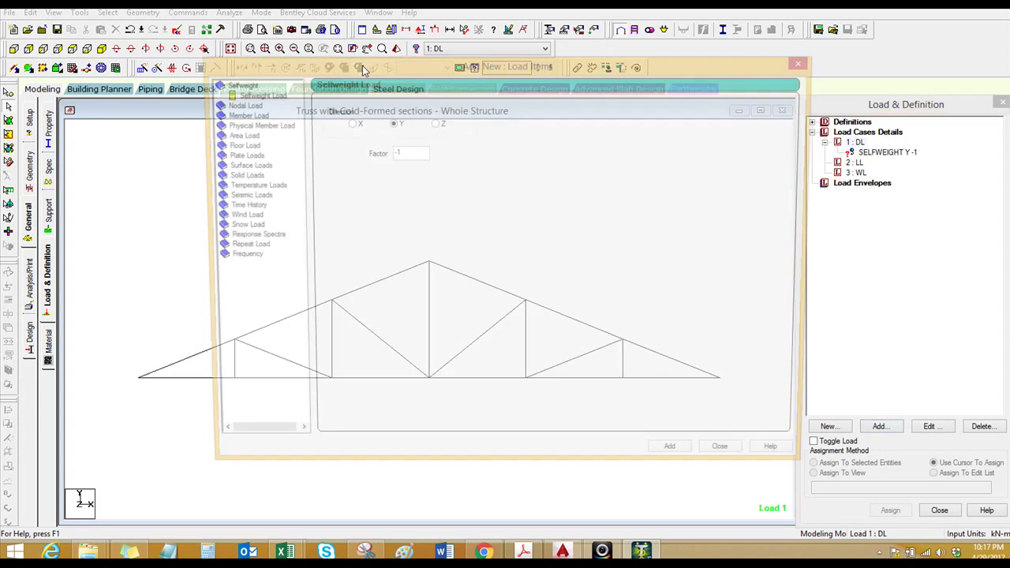
{"action": "left_click", "coordinate": [136, 108]}
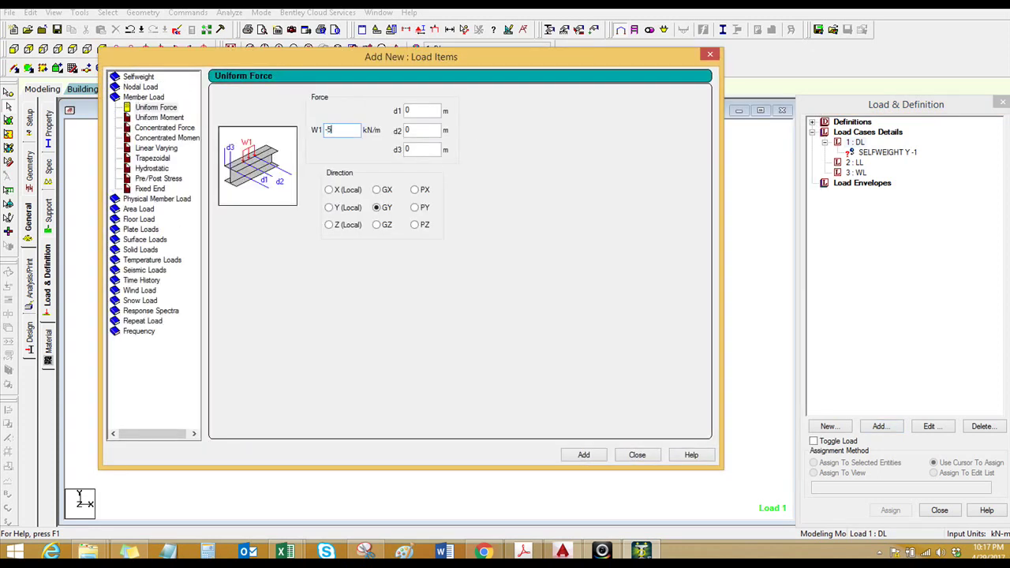
{"action": "left_click", "coordinate": [583, 455]}
{"action": "left_click", "coordinate": [635, 454]}
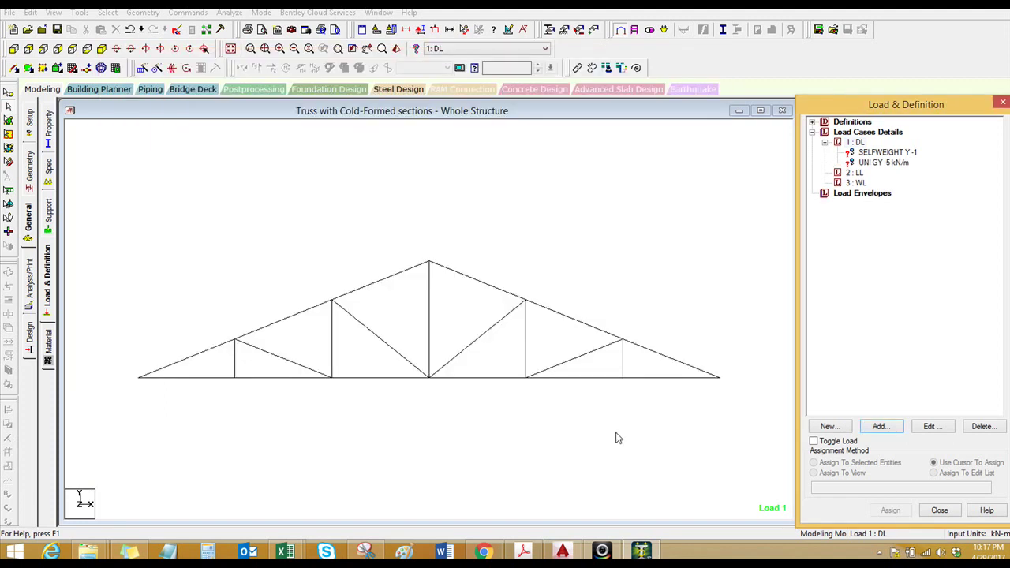
- Compute 0.6*2.5 in Calculator and add a uniform member force of -1.5 kN/m in GY to the LL case
{"action": "left_click", "coordinate": [858, 173]}
{"action": "left_click", "coordinate": [890, 426]}
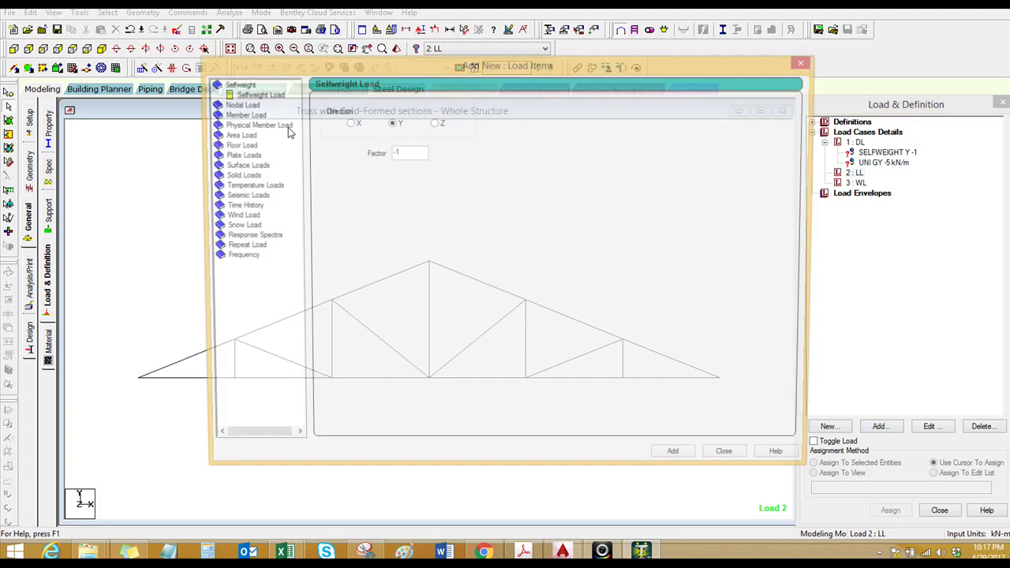
{"action": "left_click", "coordinate": [240, 114]}
{"action": "left_click_drag", "start_coordinate": [330, 61], "coordinate": [262, 62]}
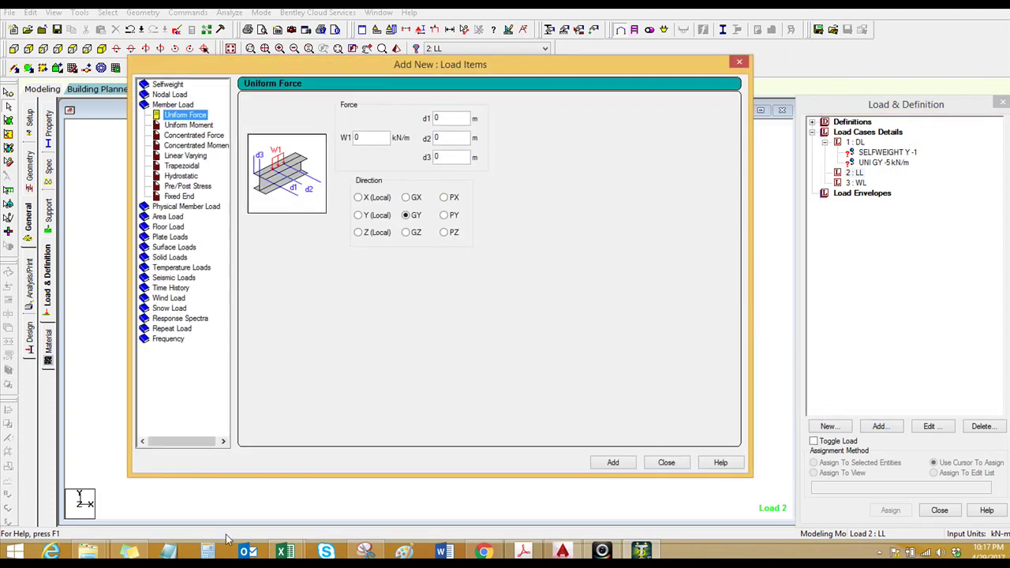
{"action": "left_click", "coordinate": [207, 551]}
{"action": "type", "text": "0.6*"}
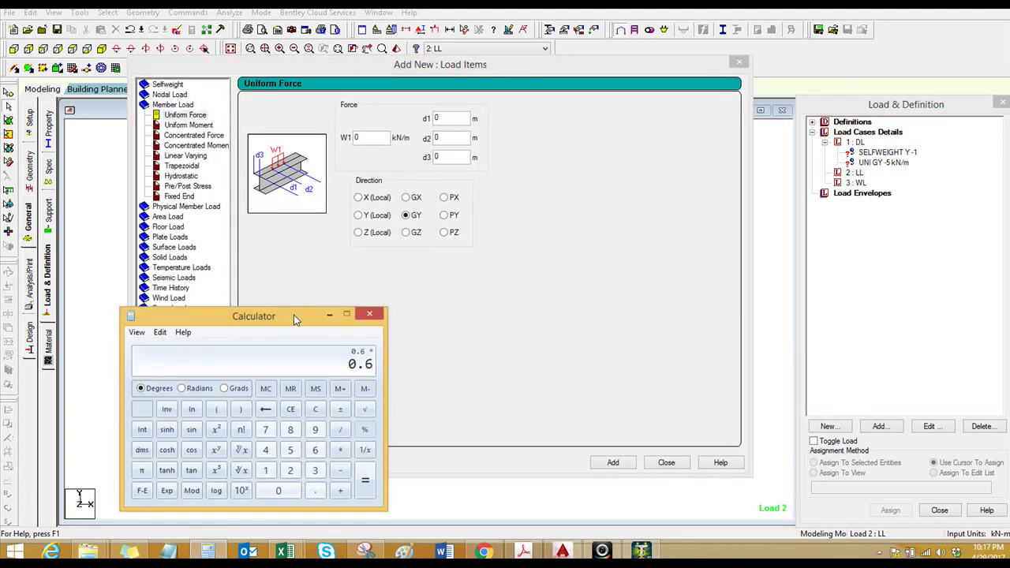
{"action": "type", "text": "2.5"}
{"action": "key", "text": "Return"}
{"action": "left_click", "coordinate": [371, 313]}
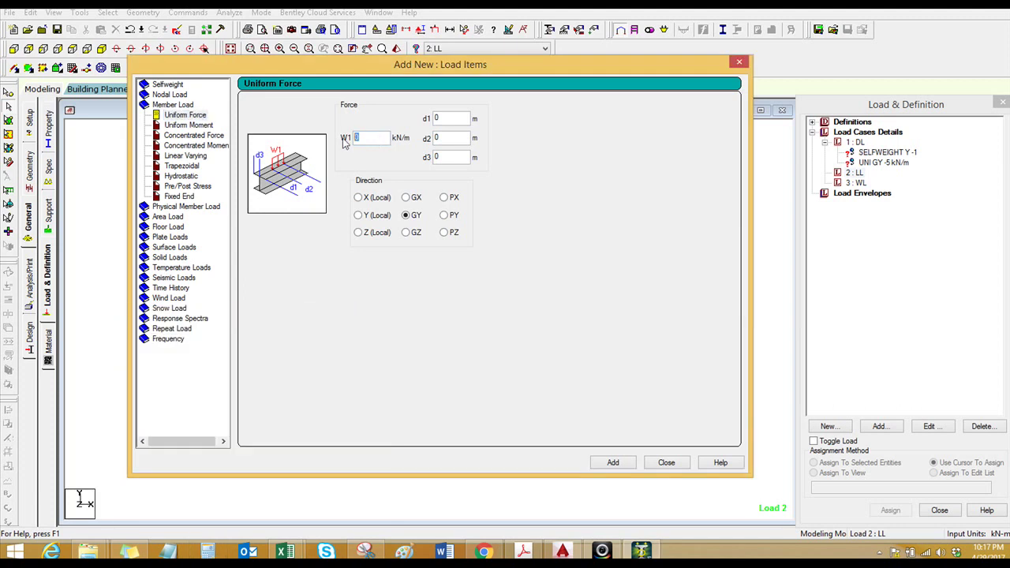
{"action": "left_click", "coordinate": [612, 462]}
{"action": "left_click", "coordinate": [666, 462]}
- Add a uniform member force of -2.5 kN/m in GY to the WL case
{"action": "left_click", "coordinate": [858, 195]}
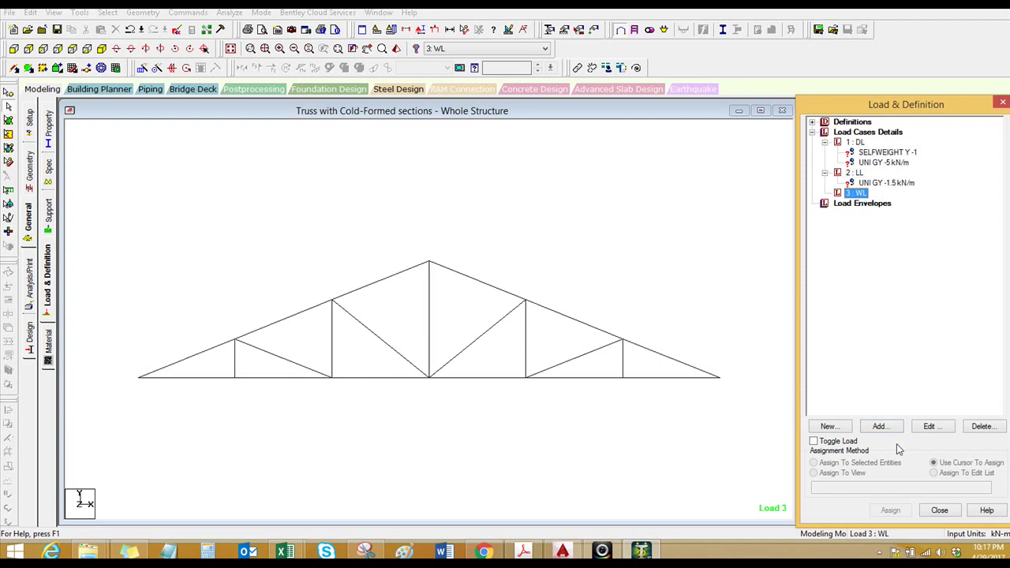
{"action": "left_click", "coordinate": [880, 426]}
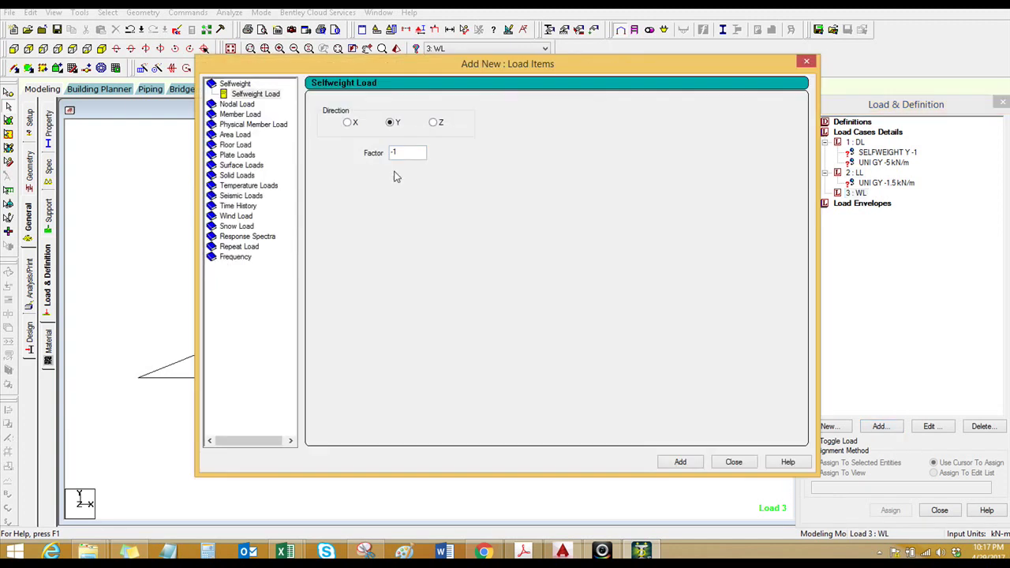
{"action": "left_click", "coordinate": [233, 115]}
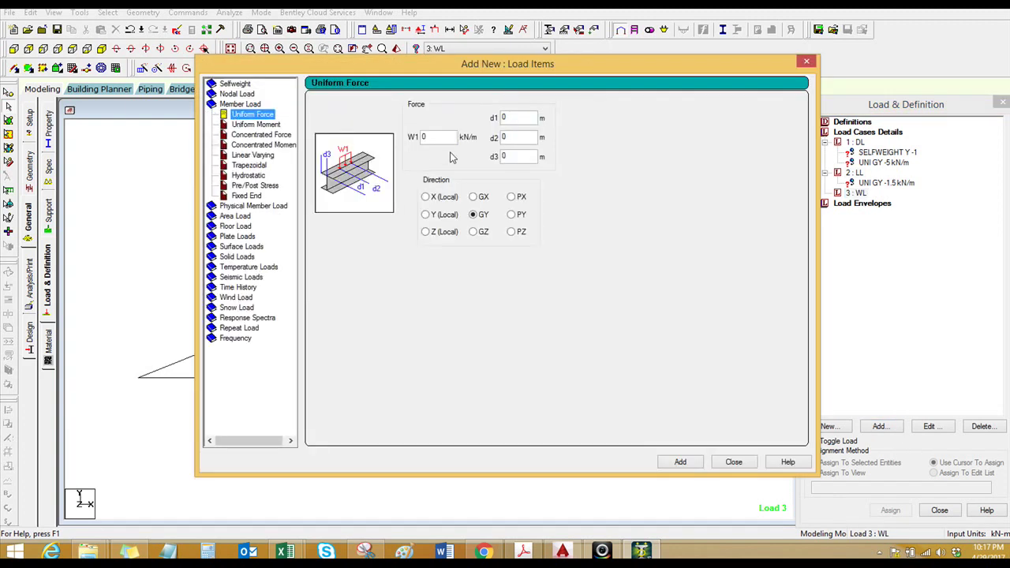
{"action": "double_click", "coordinate": [440, 140]}
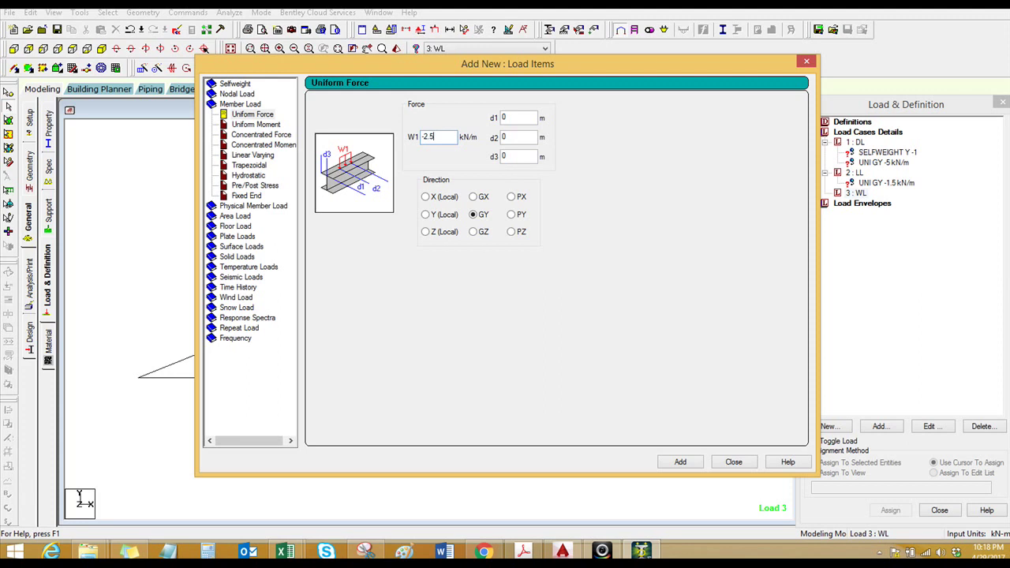
{"action": "left_click", "coordinate": [680, 461]}
{"action": "left_click", "coordinate": [730, 462]}
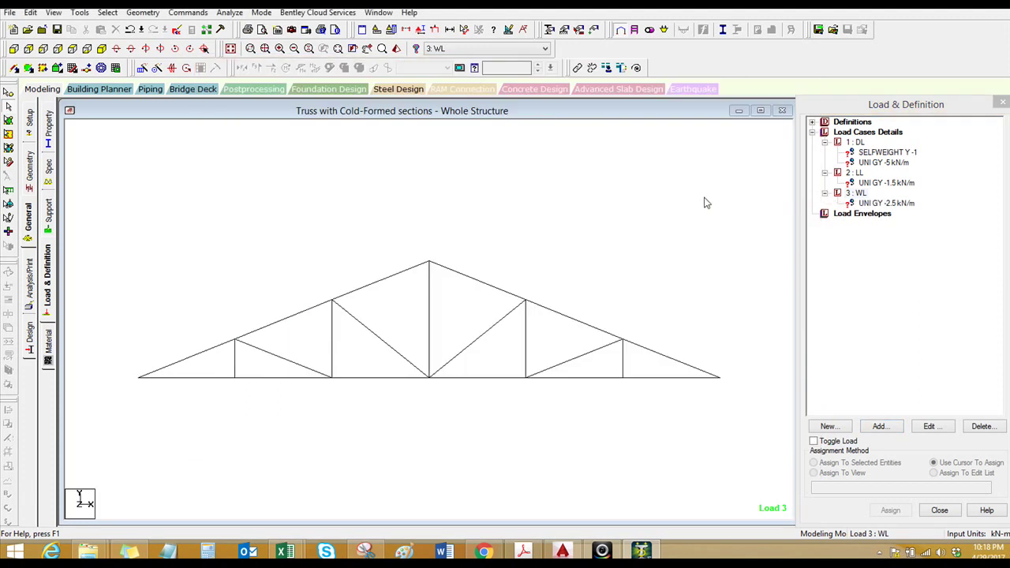
- Assign the DL case's selfweight load to all members in the view
{"action": "left_click", "coordinate": [886, 152]}
{"action": "left_click", "coordinate": [851, 473]}
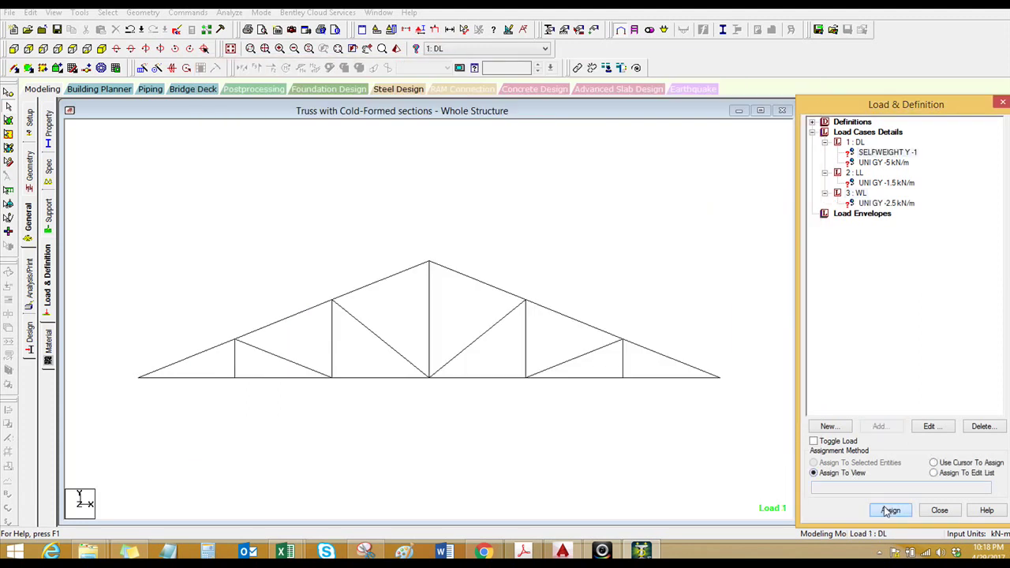
{"action": "left_click", "coordinate": [890, 510]}
{"action": "left_click", "coordinate": [915, 347]}
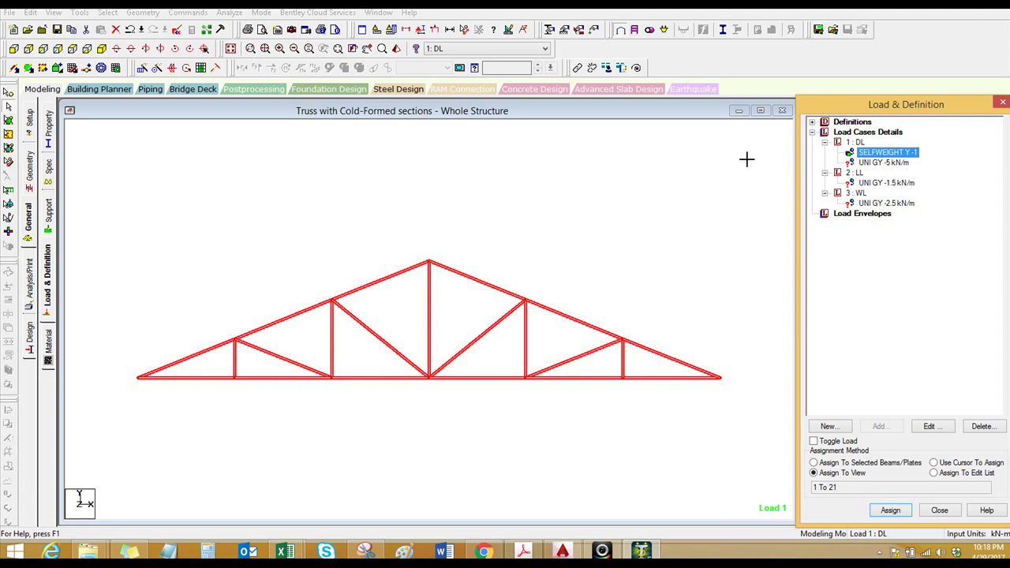
- Assign the DL case's -5 kN/m uniform load to all six top chord members of the truss
{"action": "left_click", "coordinate": [885, 163]}
{"action": "left_click", "coordinate": [215, 348]}
{"action": "left_click", "coordinate": [324, 306], "text": "ctrl"}
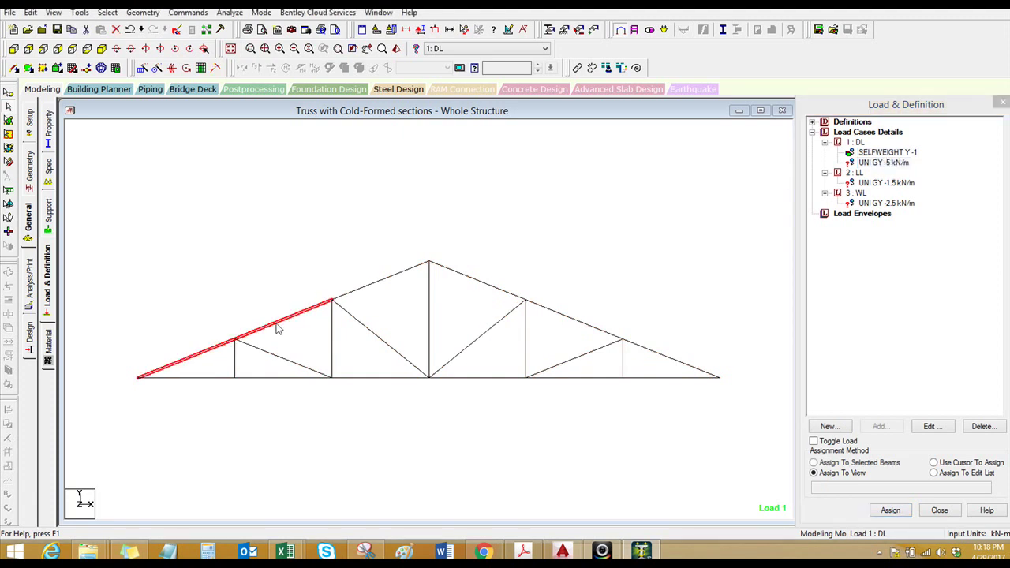
{"action": "left_click", "coordinate": [351, 299], "text": "ctrl"}
{"action": "left_click", "coordinate": [485, 288], "text": "ctrl"}
{"action": "left_click", "coordinate": [557, 319], "text": "ctrl"}
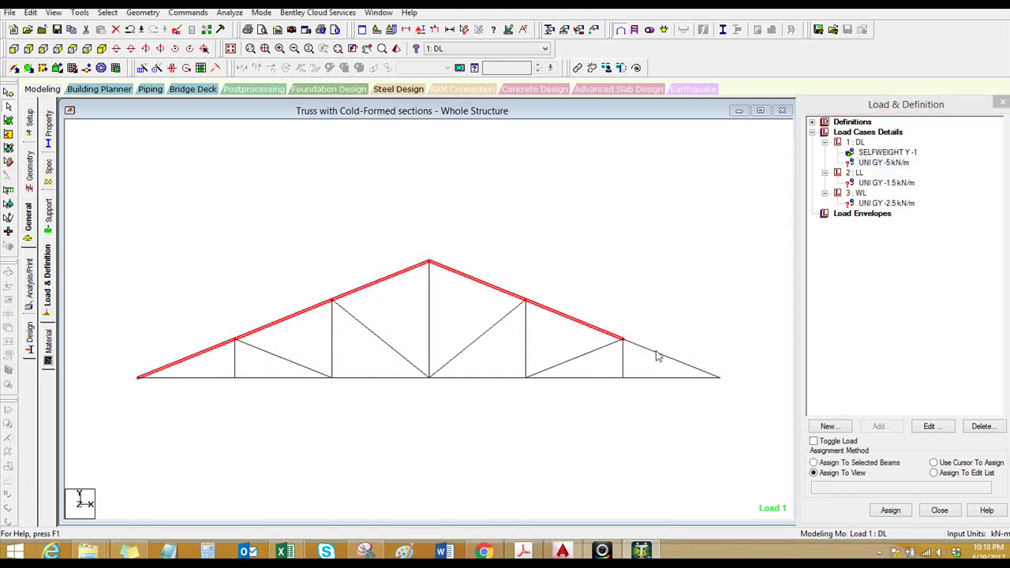
{"action": "left_click", "coordinate": [657, 355], "text": "ctrl"}
{"action": "left_click", "coordinate": [883, 463]}
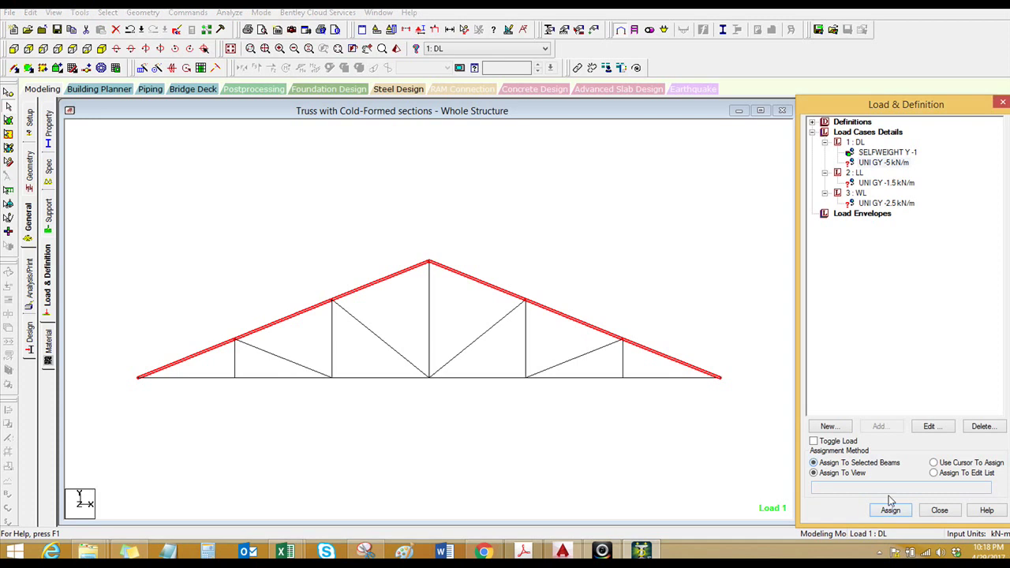
{"action": "left_click", "coordinate": [890, 511]}
{"action": "left_click", "coordinate": [920, 344]}
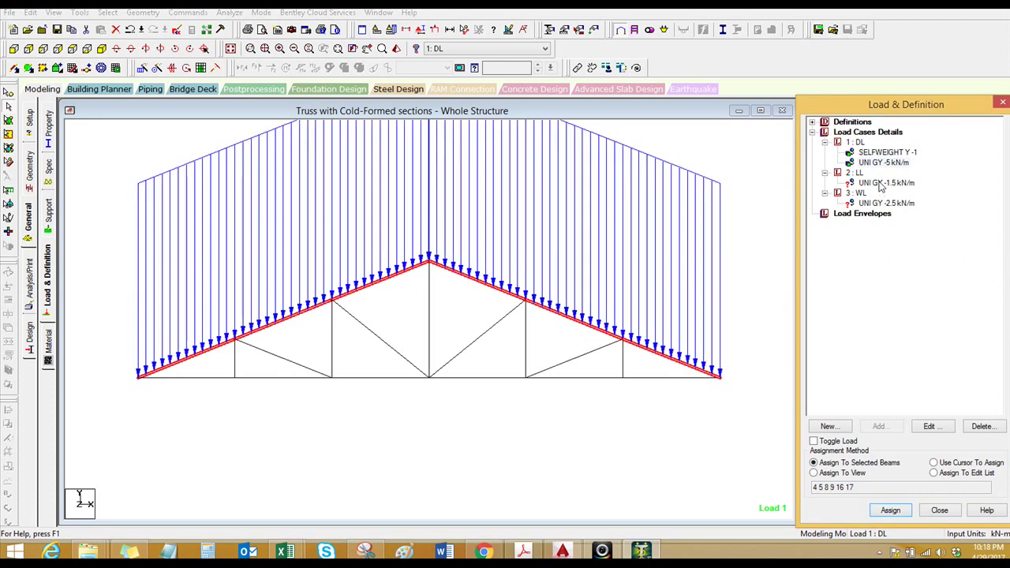
- Assign the LL case's -1.5 kN/m load and the WL case's -2.5 kN/m load to the selected top chord members
{"action": "left_click", "coordinate": [883, 183]}
{"action": "left_click", "coordinate": [890, 511]}
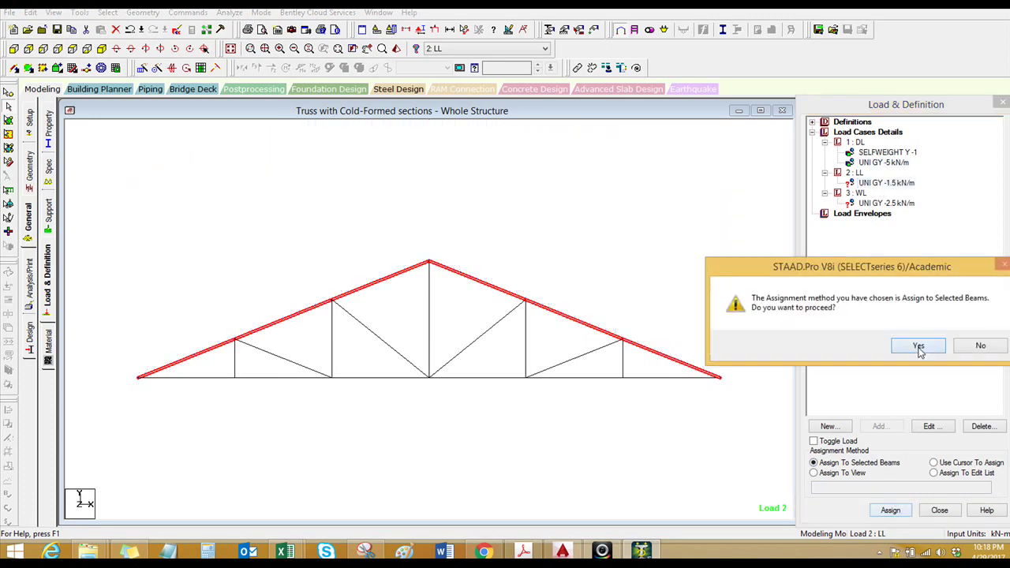
{"action": "left_click", "coordinate": [919, 345]}
{"action": "left_click", "coordinate": [884, 202]}
{"action": "left_click", "coordinate": [889, 510]}
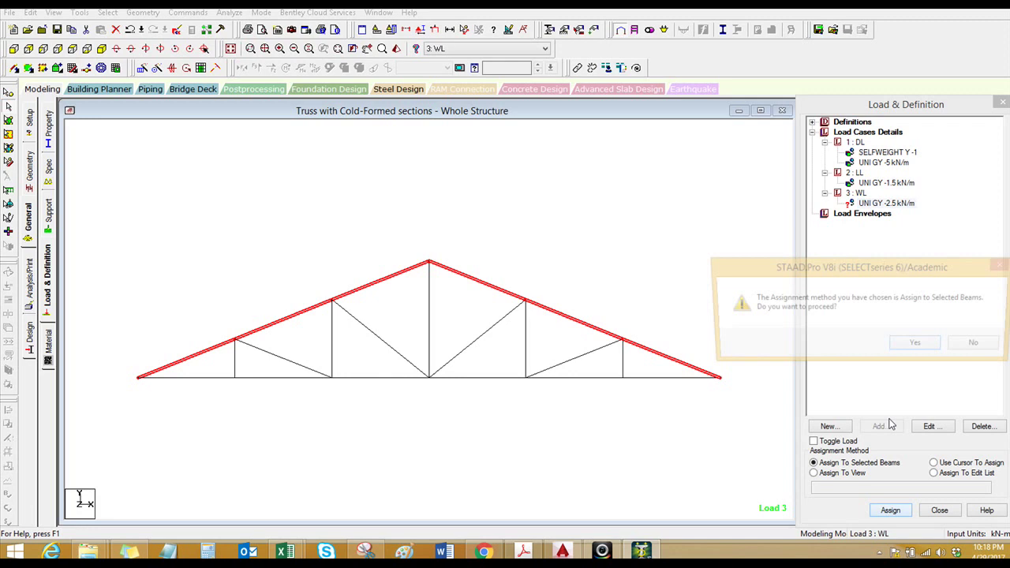
{"action": "left_click", "coordinate": [918, 345]}
{"action": "scroll", "coordinate": [468, 447], "scroll_direction": "down", "scroll_amount": 2}
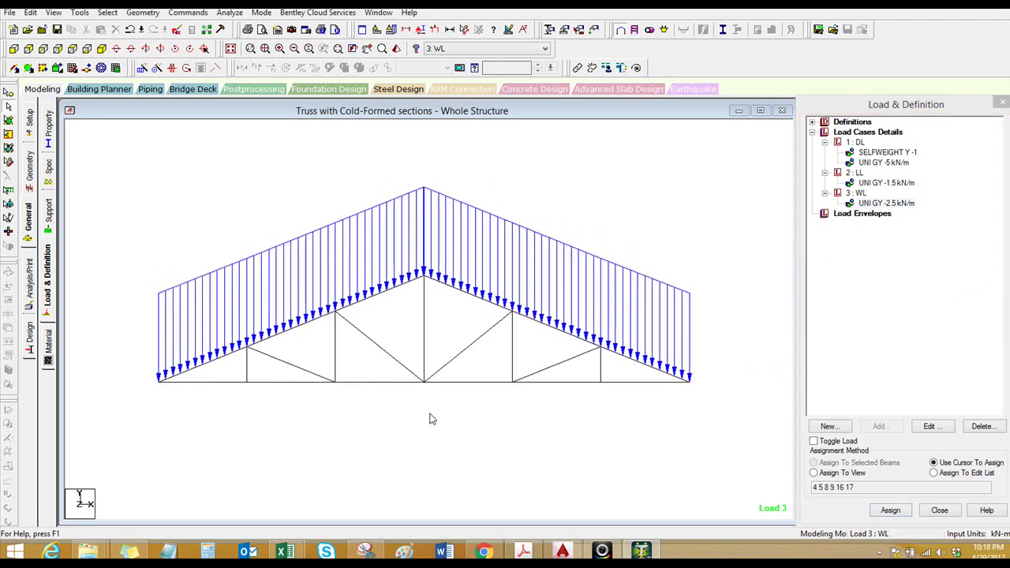
- Create a pinned support and assign it to the two end nodes of the truss's bottom chord
{"action": "left_click", "coordinate": [49, 211]}
{"action": "left_click_drag", "start_coordinate": [130, 352], "coordinate": [151, 390]}
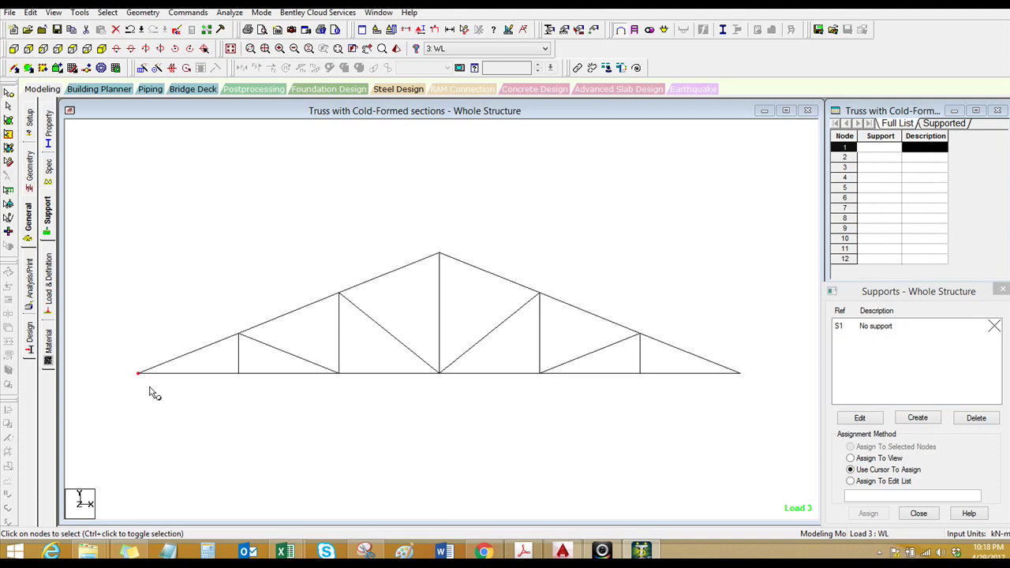
{"action": "left_click_drag", "start_coordinate": [733, 351], "coordinate": [741, 401]}
{"action": "left_click", "coordinate": [738, 398]}
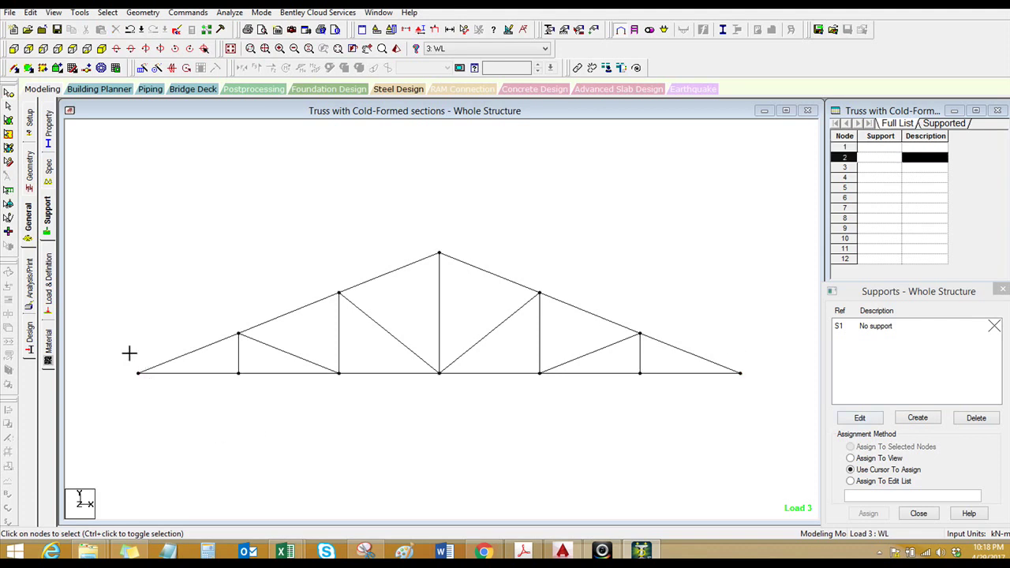
{"action": "left_click_drag", "start_coordinate": [134, 360], "coordinate": [180, 400]}
{"action": "left_click_drag", "start_coordinate": [732, 363], "coordinate": [762, 408], "text": "ctrl"}
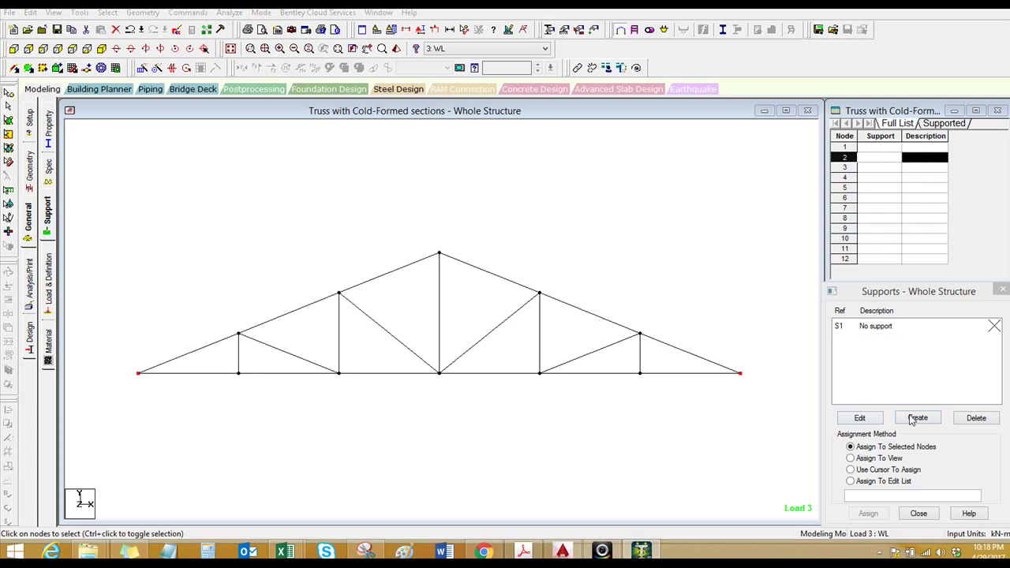
{"action": "left_click", "coordinate": [916, 417]}
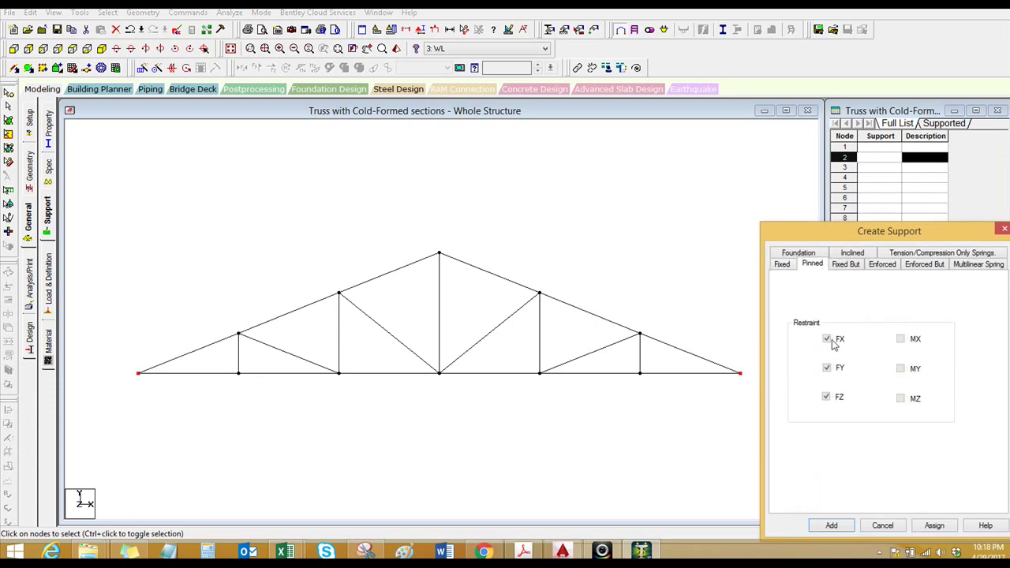
{"action": "left_click", "coordinate": [935, 526]}
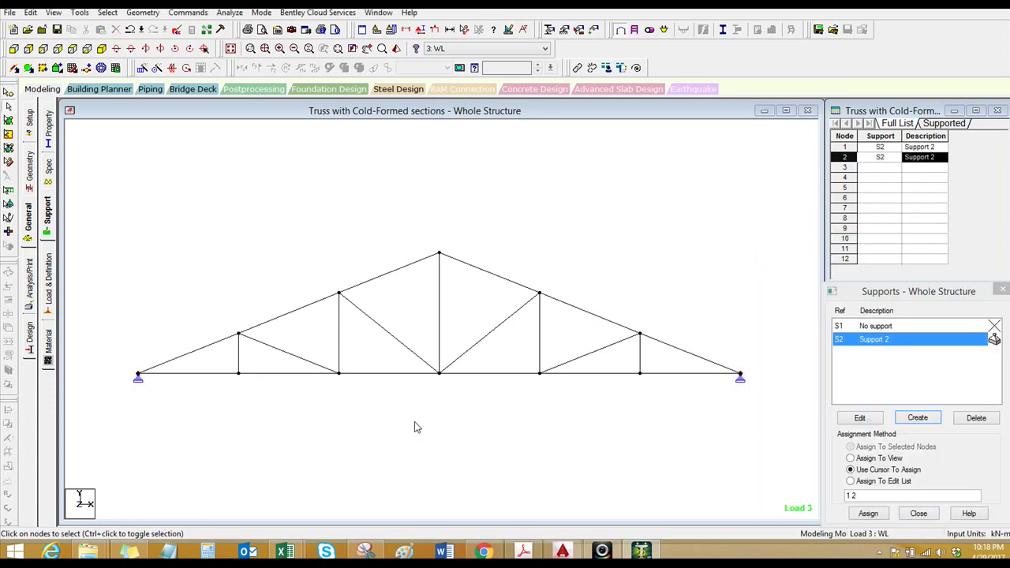
- Assign a partial moment release at the start with MP 0.99 to all of the truss's vertical and diagonal web members
{"action": "left_click_drag", "start_coordinate": [655, 364], "coordinate": [220, 344]}
{"action": "left_click", "coordinate": [341, 355], "text": "ctrl"}
{"action": "left_click", "coordinate": [383, 338], "text": "ctrl"}
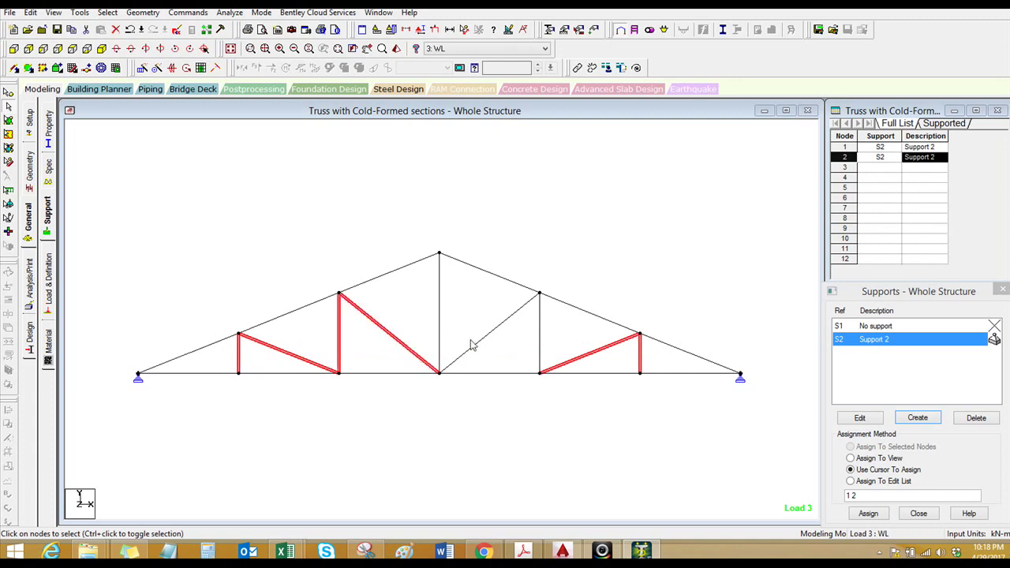
{"action": "left_click", "coordinate": [441, 335], "text": "ctrl"}
{"action": "left_click", "coordinate": [468, 352], "text": "ctrl"}
{"action": "left_click", "coordinate": [540, 350], "text": "ctrl"}
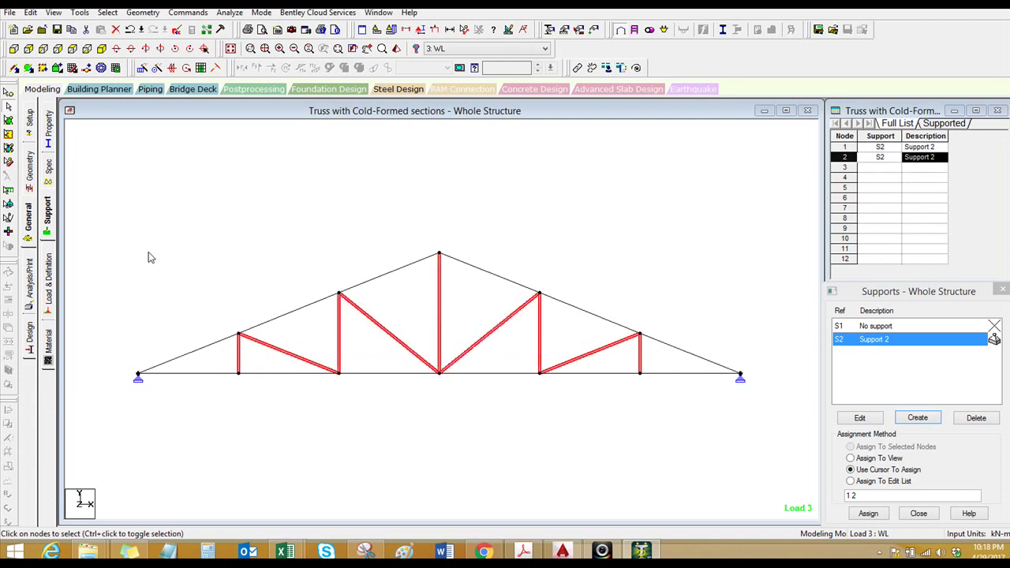
{"action": "left_click", "coordinate": [49, 128]}
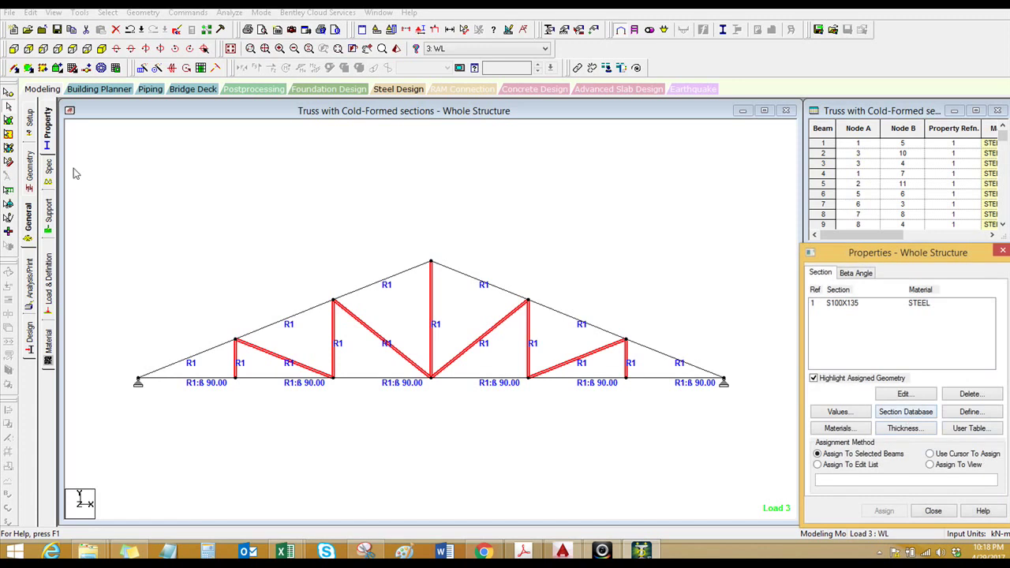
{"action": "left_click", "coordinate": [49, 167]}
{"action": "left_click", "coordinate": [918, 399]}
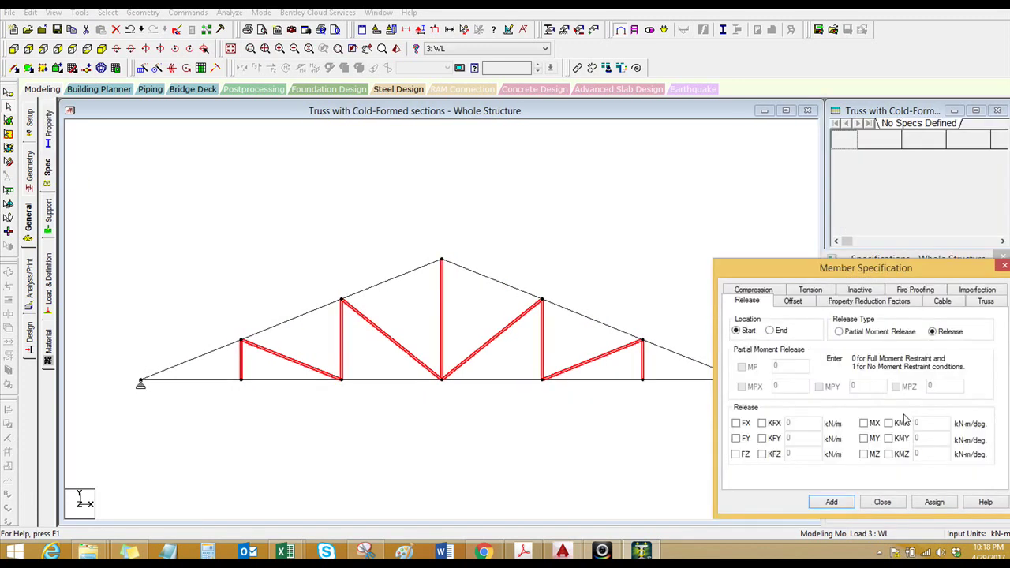
{"action": "left_click_drag", "start_coordinate": [793, 267], "coordinate": [689, 185]}
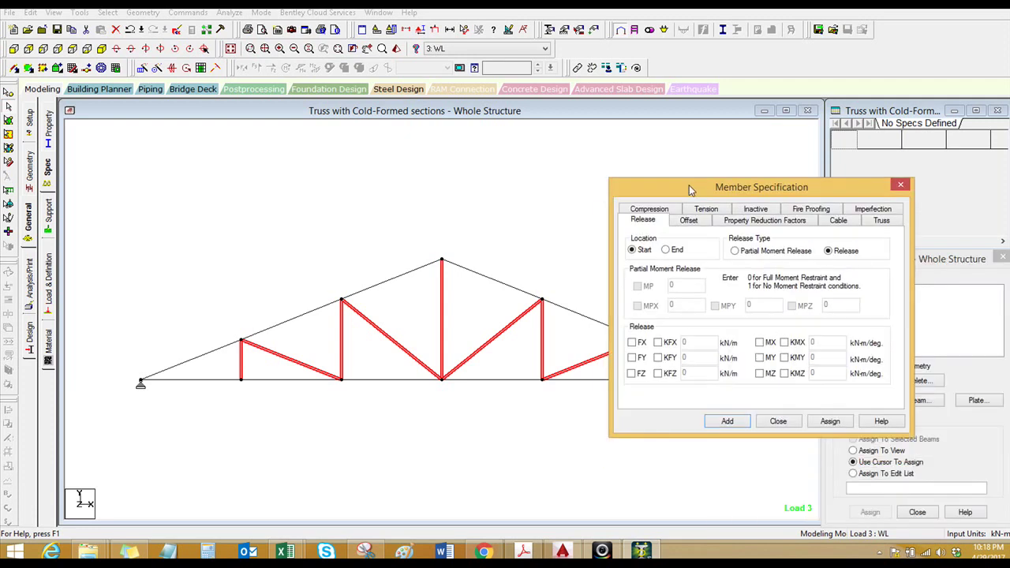
{"action": "left_click", "coordinate": [734, 250]}
{"action": "left_click", "coordinate": [637, 286]}
{"action": "left_click", "coordinate": [673, 285]}
{"action": "type", "text": ".99"}
{"action": "left_click", "coordinate": [829, 421]}
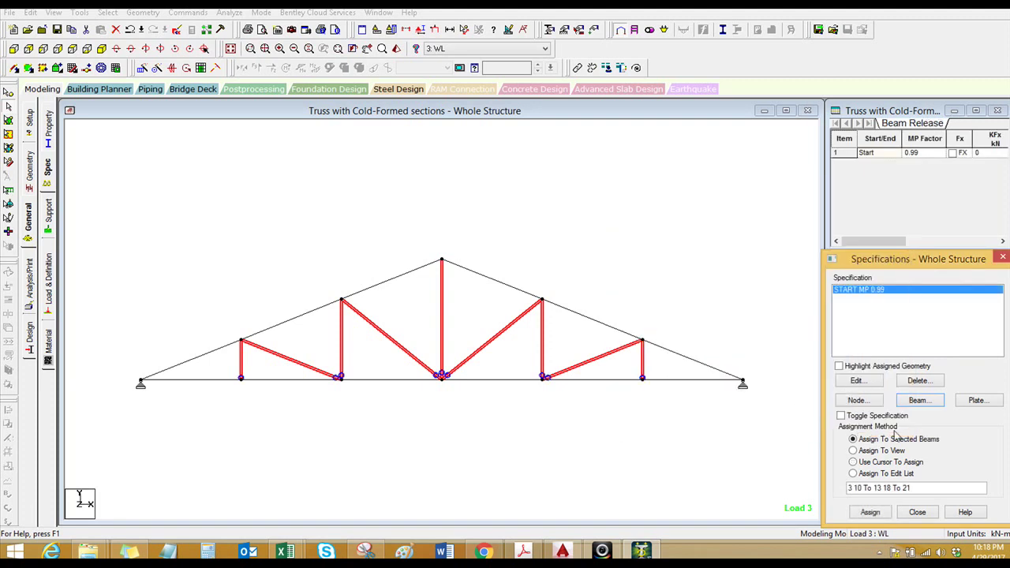
- Assign a partial moment release at the end with MP 0.99 to the same selected web members
{"action": "left_click", "coordinate": [914, 402]}
{"action": "left_click", "coordinate": [769, 330]}
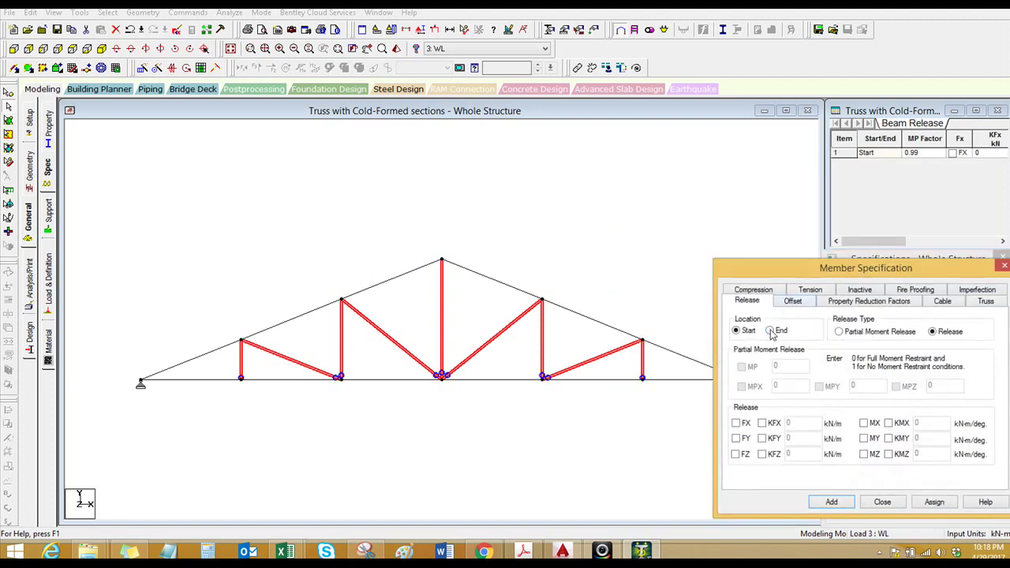
{"action": "left_click", "coordinate": [839, 332]}
{"action": "left_click", "coordinate": [755, 367]}
{"action": "left_click", "coordinate": [792, 369]}
{"action": "type", "text": ".99"}
{"action": "left_click", "coordinate": [934, 501]}
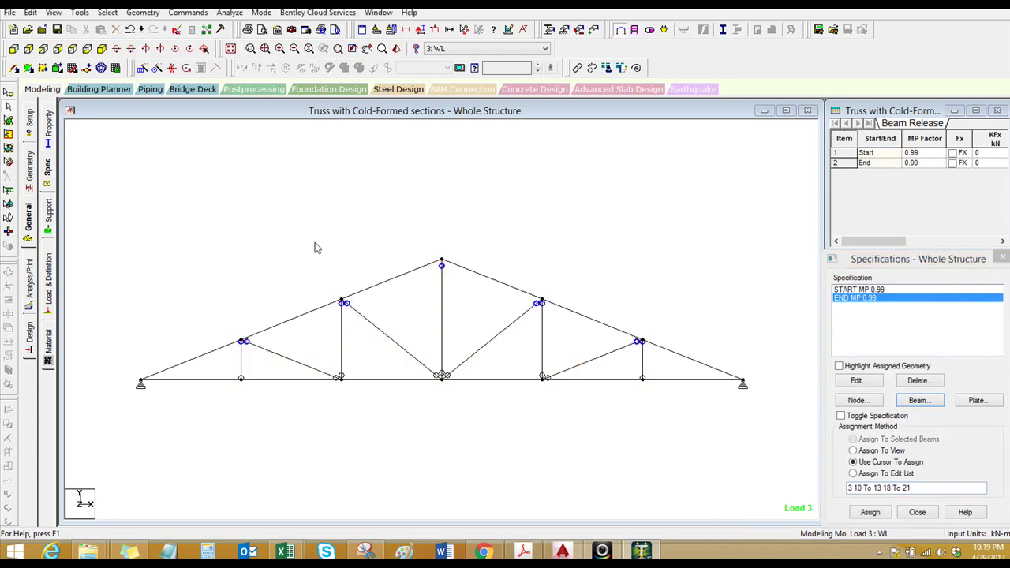
- Start a new load combination as load 4 and name it "1.2DL + 0.5LL + 1.0WL"
{"action": "left_click", "coordinate": [49, 294]}
{"action": "double_click", "coordinate": [858, 134]}
{"action": "left_click", "coordinate": [879, 426]}
{"action": "left_click_drag", "start_coordinate": [632, 127], "coordinate": [493, 149]}
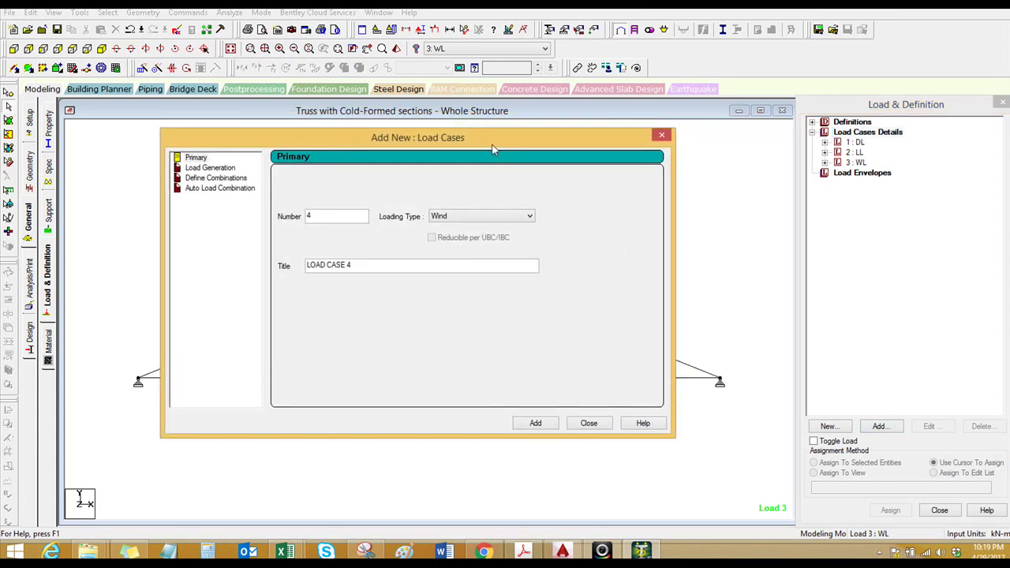
{"action": "left_click", "coordinate": [228, 178]}
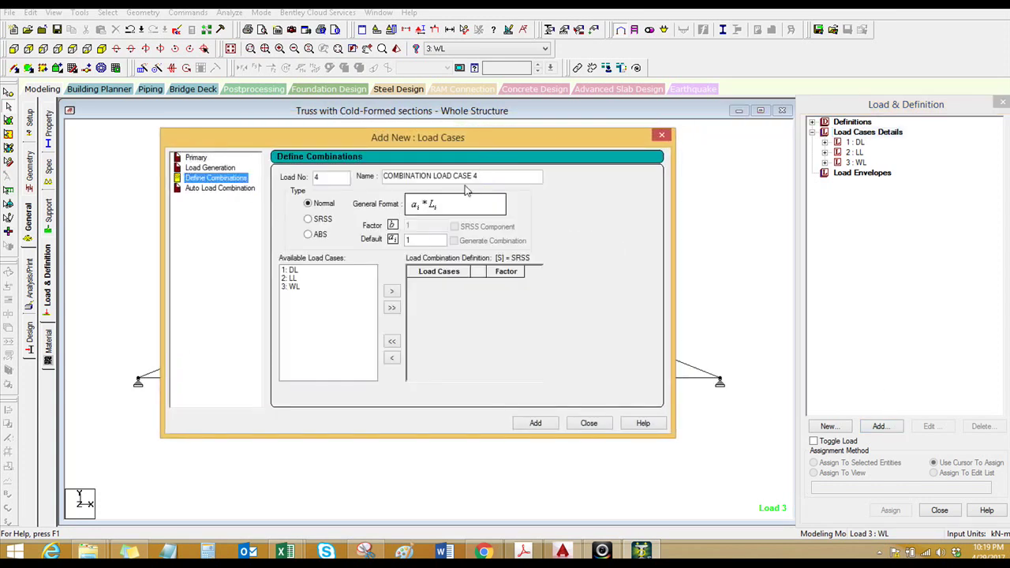
{"action": "left_click_drag", "start_coordinate": [450, 175], "coordinate": [384, 175]}
{"action": "type", "text": "1.2DL + 05"}
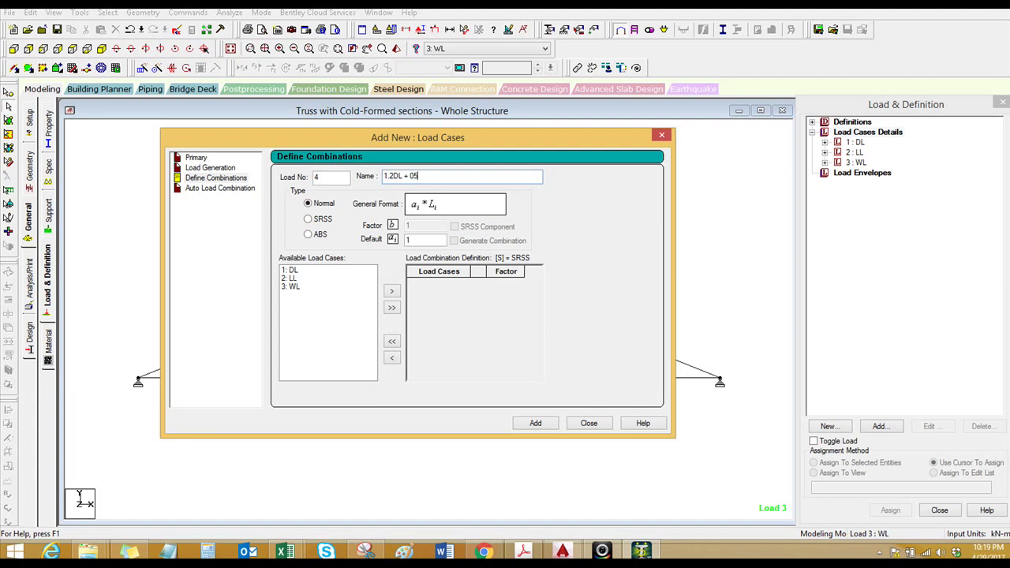
{"action": "key", "text": "Return"}
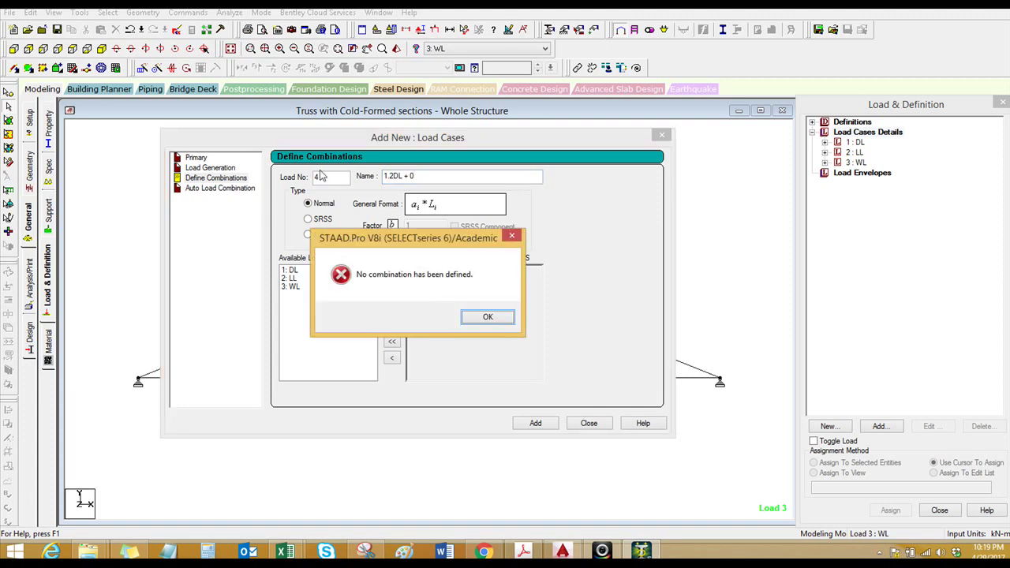
{"action": "left_click", "coordinate": [488, 316]}
{"action": "key", "text": "Return"}
{"action": "left_click", "coordinate": [480, 317]}
{"action": "left_click", "coordinate": [425, 177]}
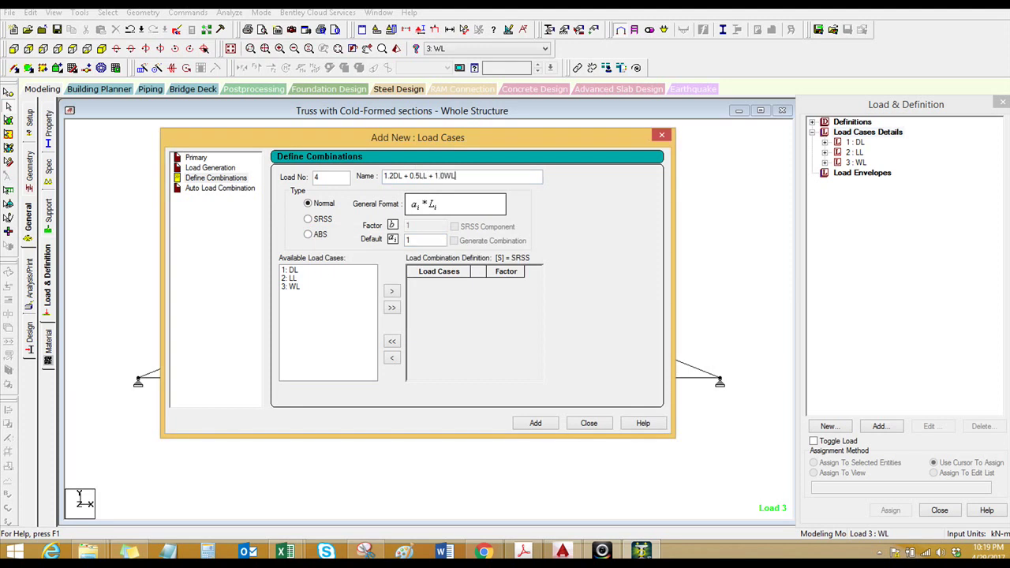
- Include all three load cases in the combination, set the LL factor to 0.5, and add the combination to the model
{"action": "left_click", "coordinate": [391, 307]}
{"action": "left_click", "coordinate": [507, 291]}
{"action": "type", "text": "0.5"}
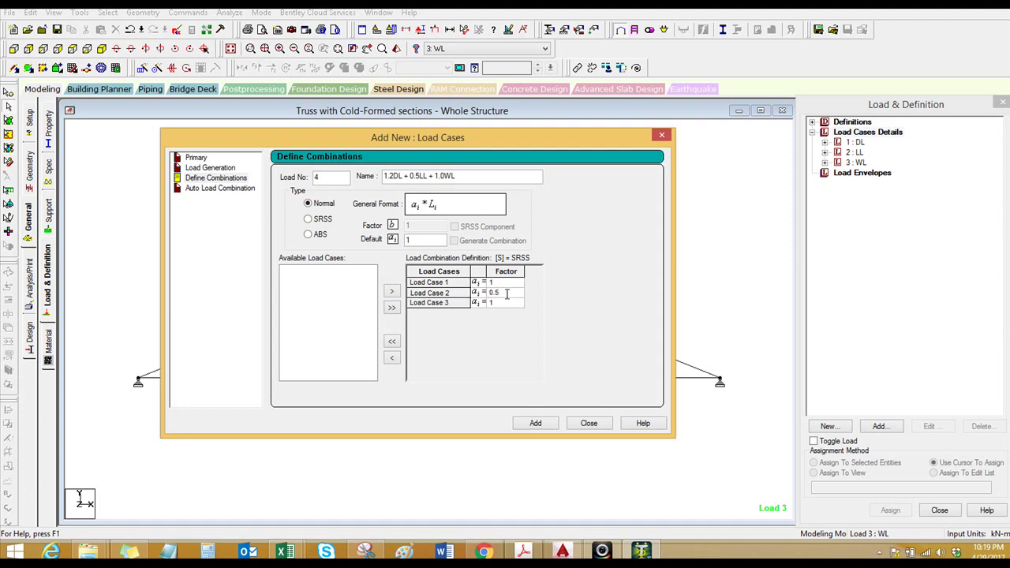
{"action": "left_click", "coordinate": [536, 423]}
{"action": "left_click", "coordinate": [588, 423]}
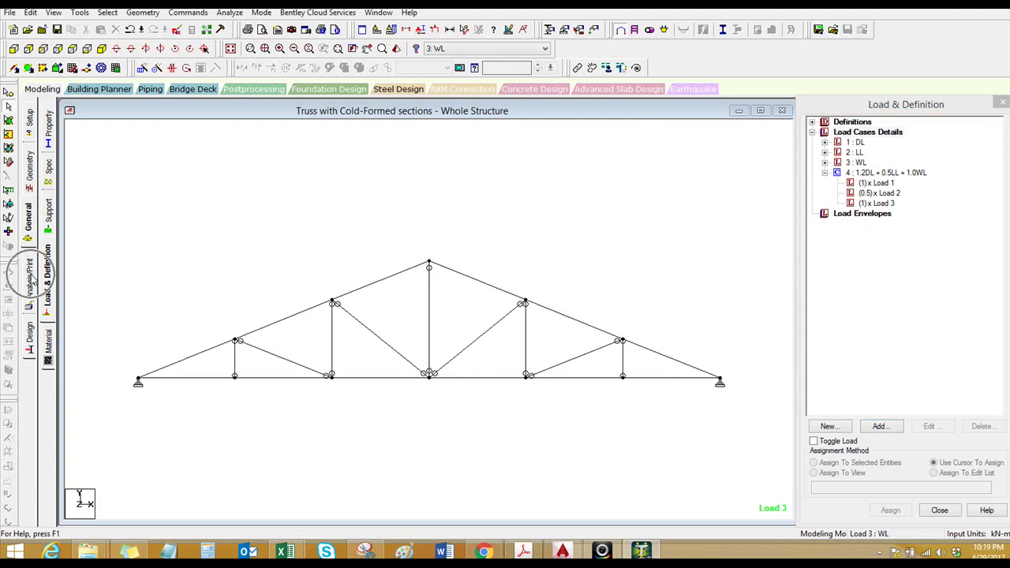
- Add a Perform Analysis command with the No Print option
{"action": "left_click", "coordinate": [31, 280]}
{"action": "left_click", "coordinate": [468, 407]}
{"action": "left_click", "coordinate": [571, 408]}
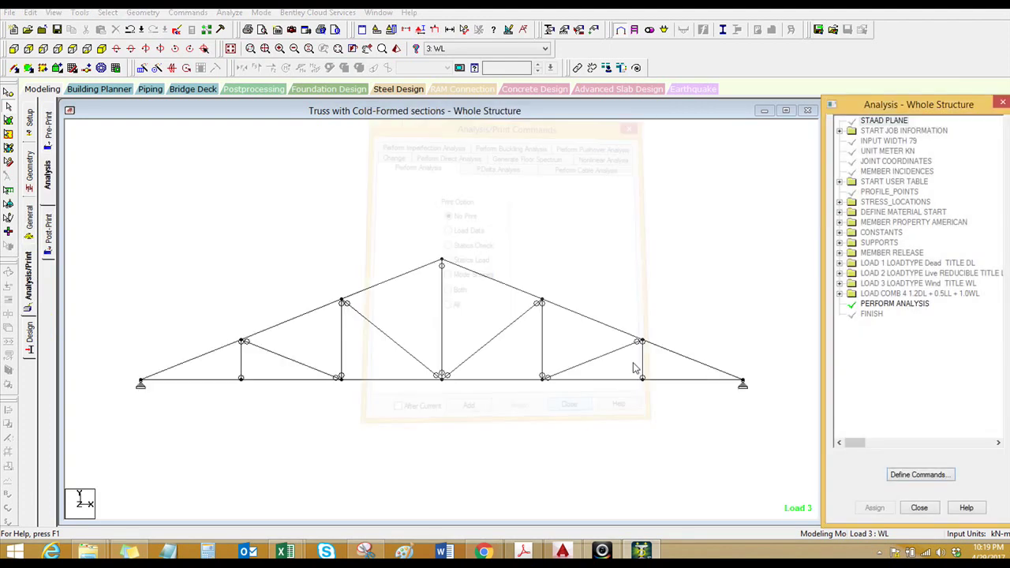
{"action": "left_click", "coordinate": [884, 305]}
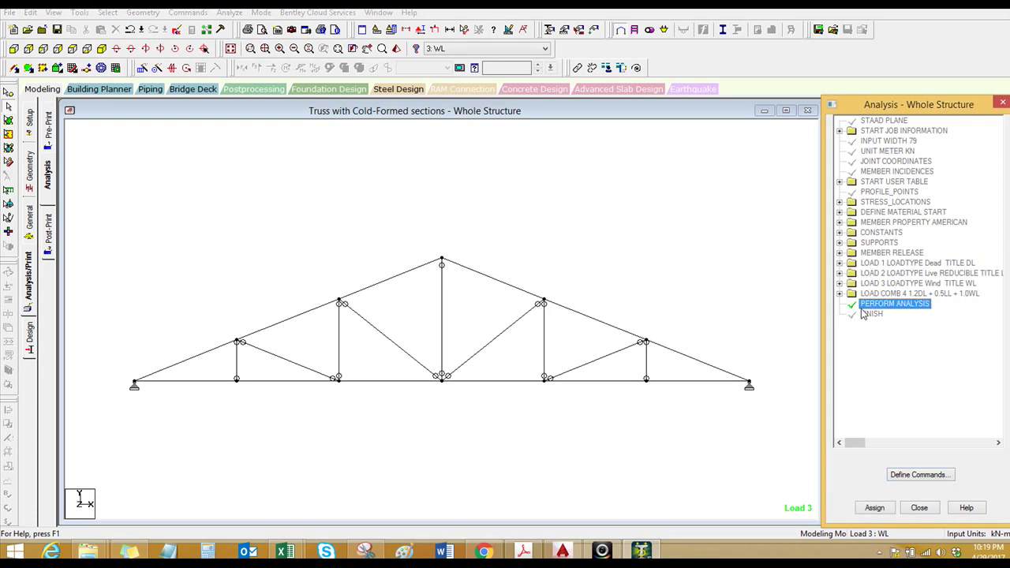
- Add a post-analysis Load List command for the 1.2DL + 0.5LL + 1.0WL combination
{"action": "left_click", "coordinate": [48, 230]}
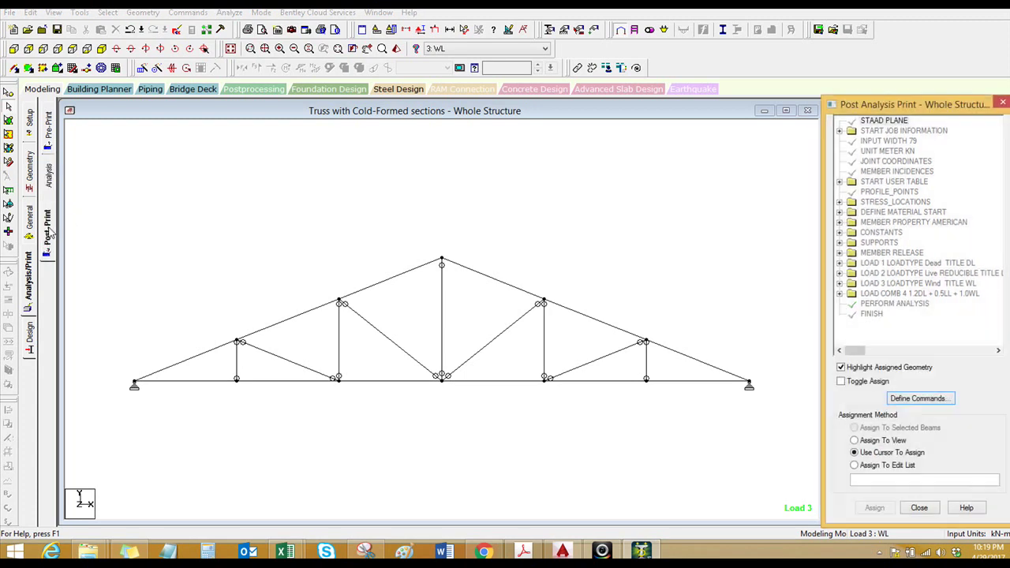
{"action": "left_click", "coordinate": [892, 398]}
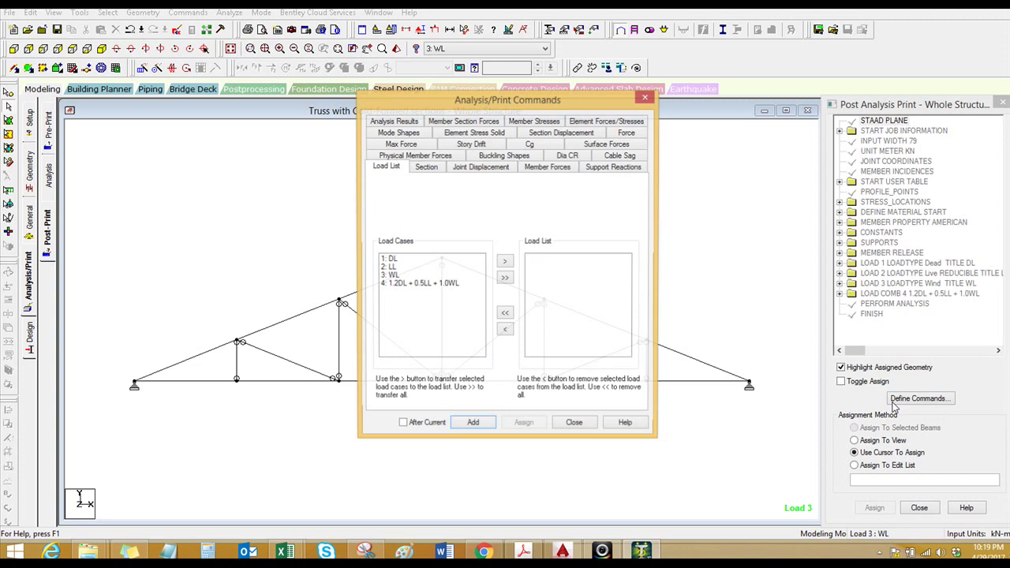
{"action": "left_click", "coordinate": [413, 284]}
{"action": "left_click", "coordinate": [506, 272]}
{"action": "left_click", "coordinate": [473, 426]}
{"action": "left_click", "coordinate": [560, 426]}
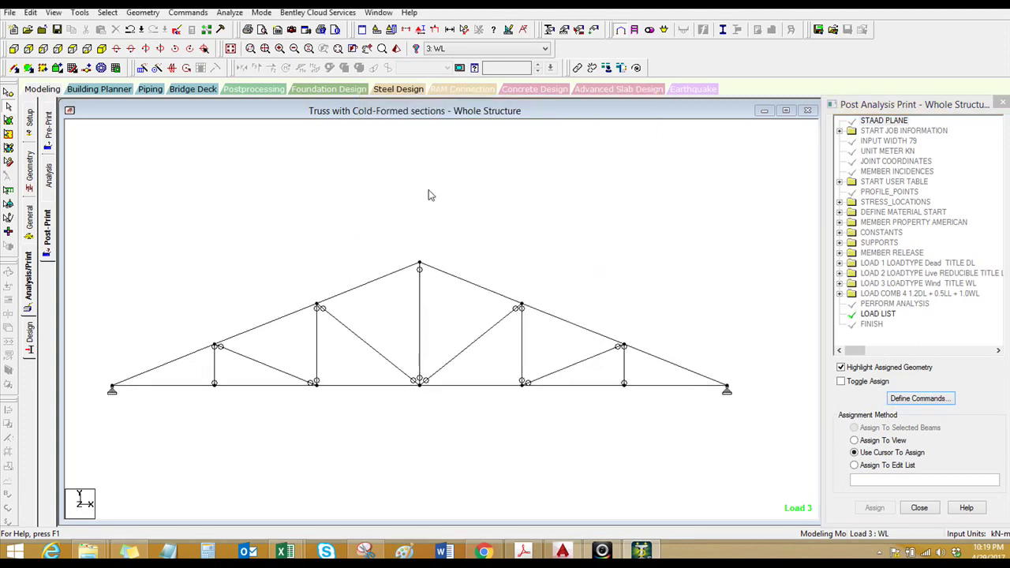
- Save the model, run the analysis, and open its output file
{"action": "left_click", "coordinate": [226, 13]}
{"action": "left_click", "coordinate": [260, 28]}
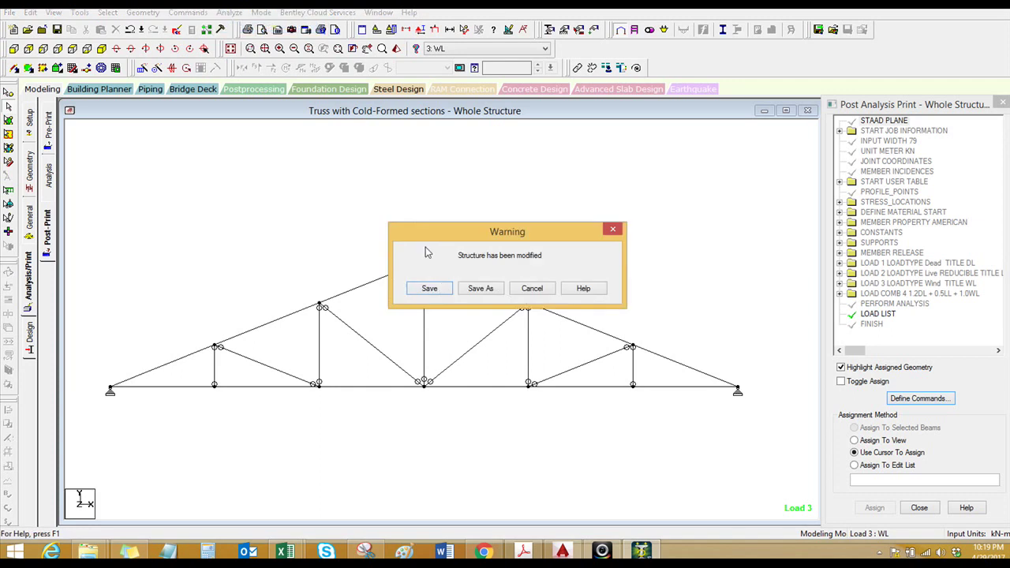
{"action": "left_click", "coordinate": [431, 289]}
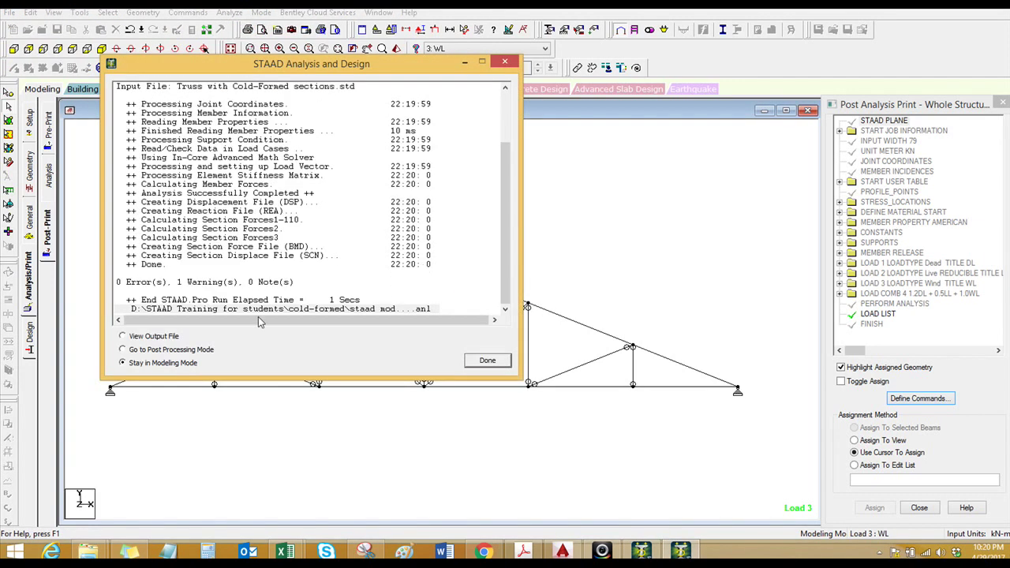
{"action": "left_click", "coordinate": [167, 339]}
{"action": "left_click", "coordinate": [476, 363]}
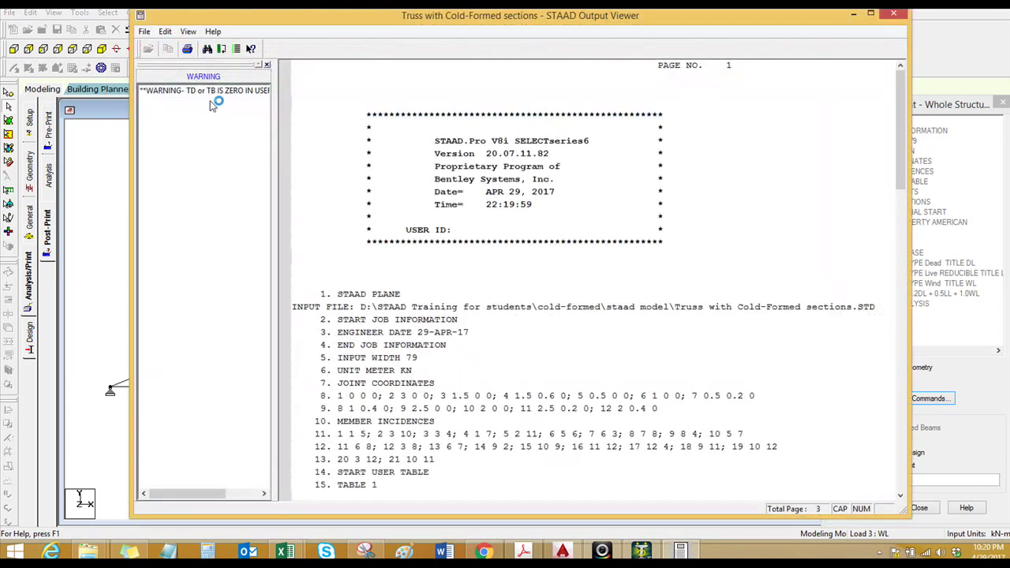
- Examine the user table warning and the input lines around it in the analysis output, and close the output viewer
{"action": "left_click", "coordinate": [211, 100]}
{"action": "left_click", "coordinate": [387, 165]}
{"action": "scroll", "coordinate": [392, 162], "scroll_direction": "up", "scroll_amount": 1}
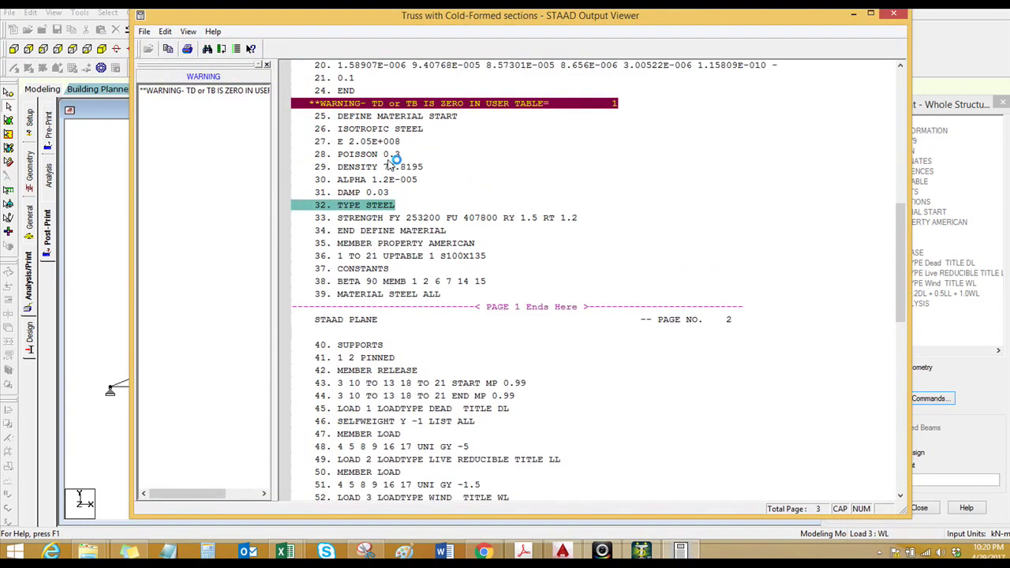
{"action": "left_click", "coordinate": [399, 118]}
{"action": "left_click", "coordinate": [358, 103]}
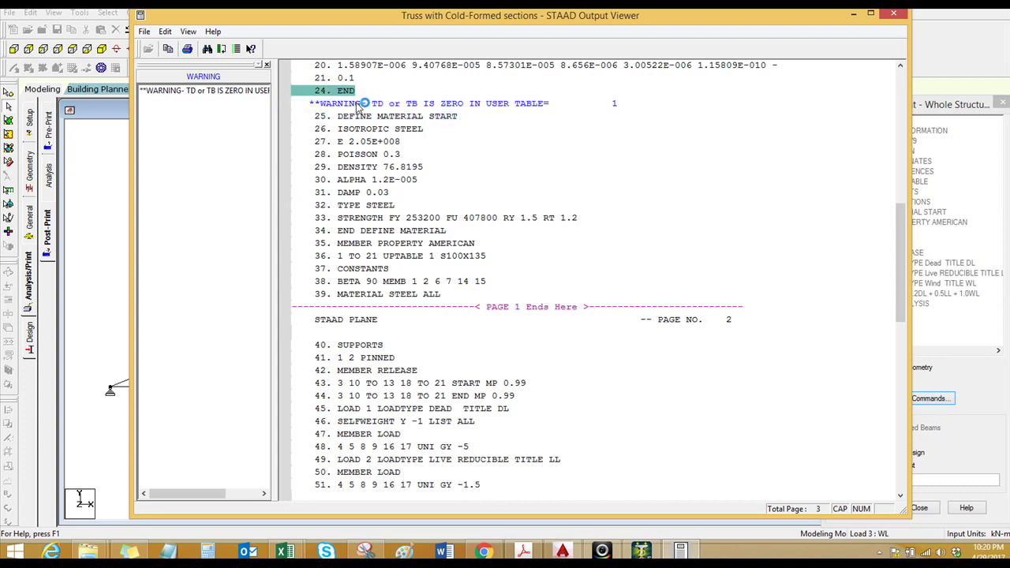
{"action": "scroll", "coordinate": [400, 157], "scroll_direction": "up", "scroll_amount": 1}
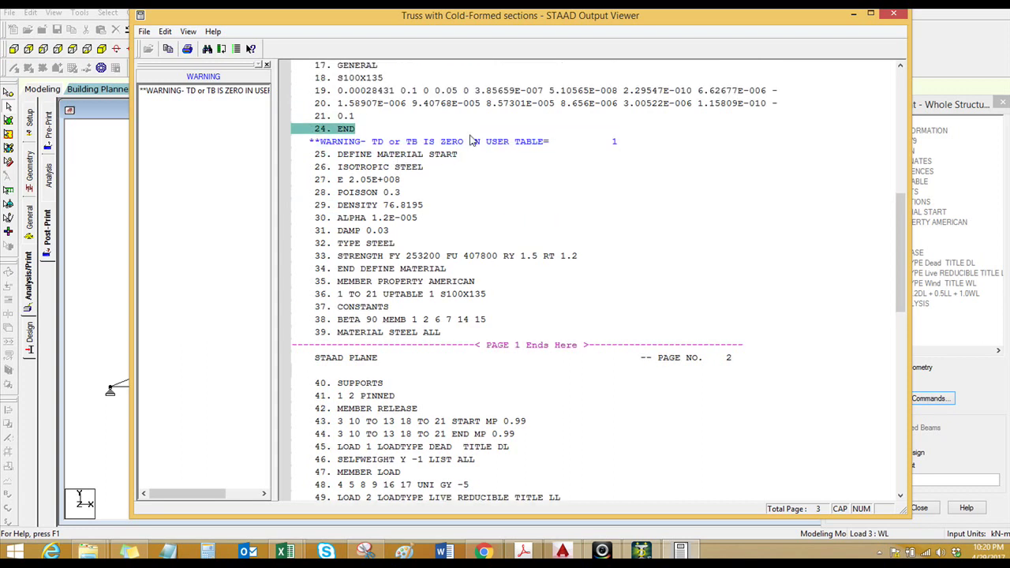
{"action": "scroll", "coordinate": [471, 141], "scroll_direction": "up", "scroll_amount": 1}
{"action": "left_click", "coordinate": [889, 15]}
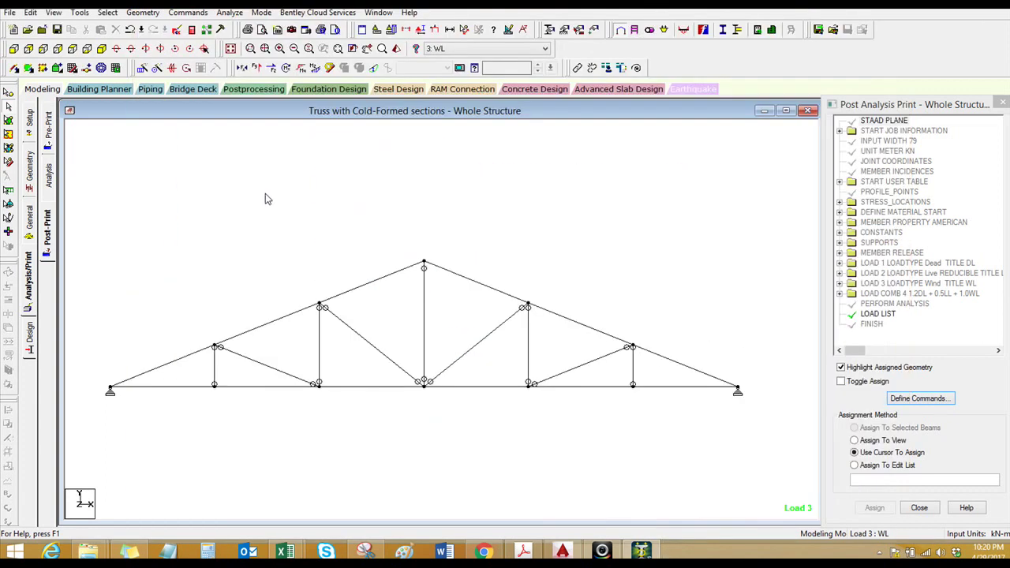
- Check the truss's displacement diagram in a rotated view and in the front view, and hide it again
{"action": "left_click", "coordinate": [241, 67]}
{"action": "left_click_drag", "start_coordinate": [241, 157], "coordinate": [232, 243]}
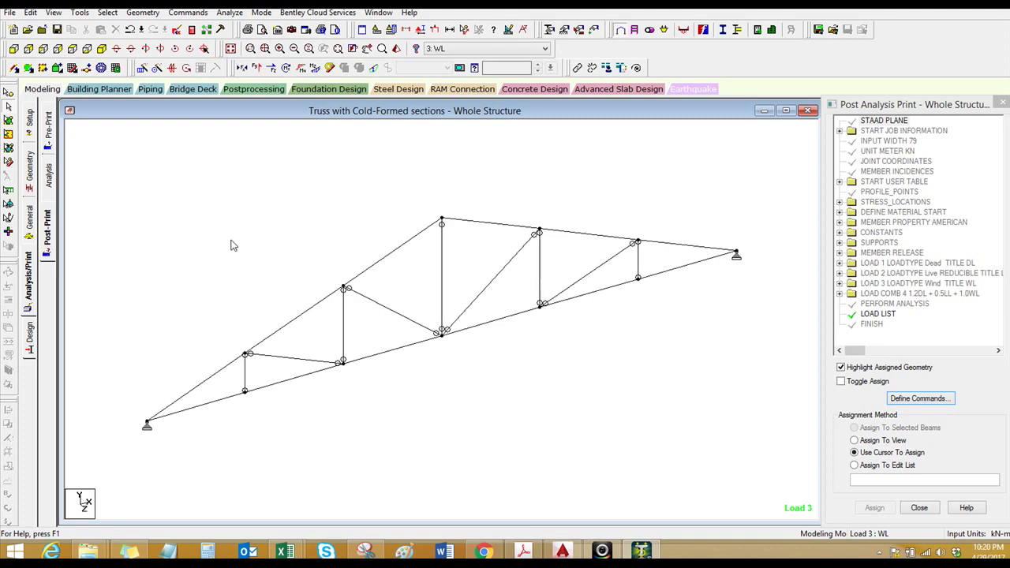
{"action": "left_click", "coordinate": [373, 69]}
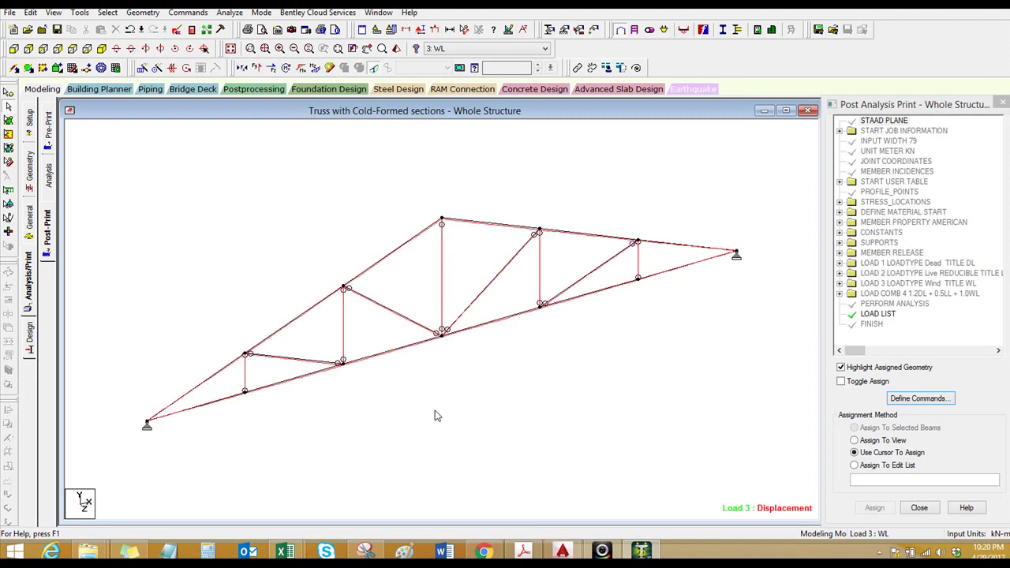
{"action": "left_click", "coordinate": [14, 48]}
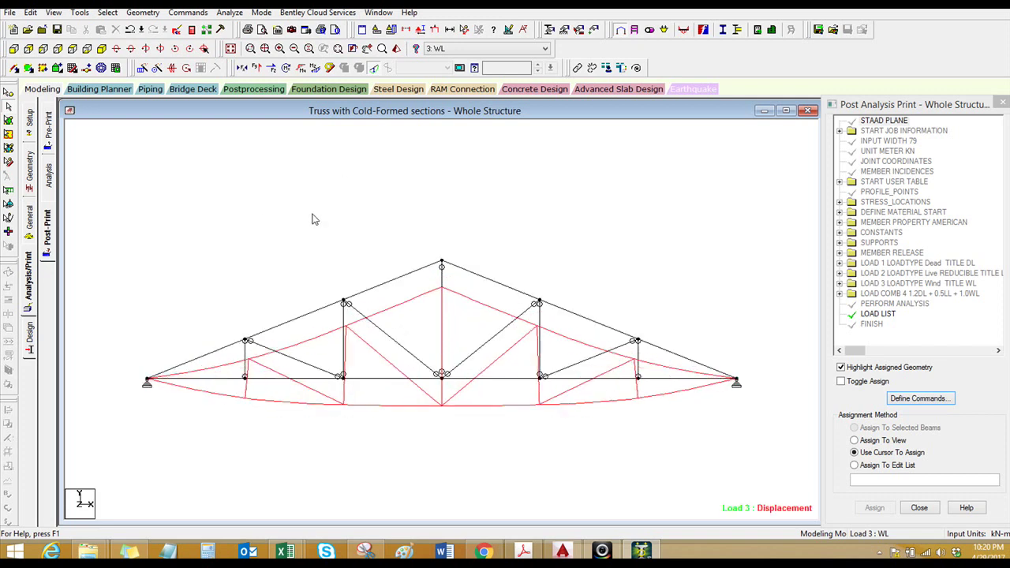
{"action": "left_click", "coordinate": [373, 68]}
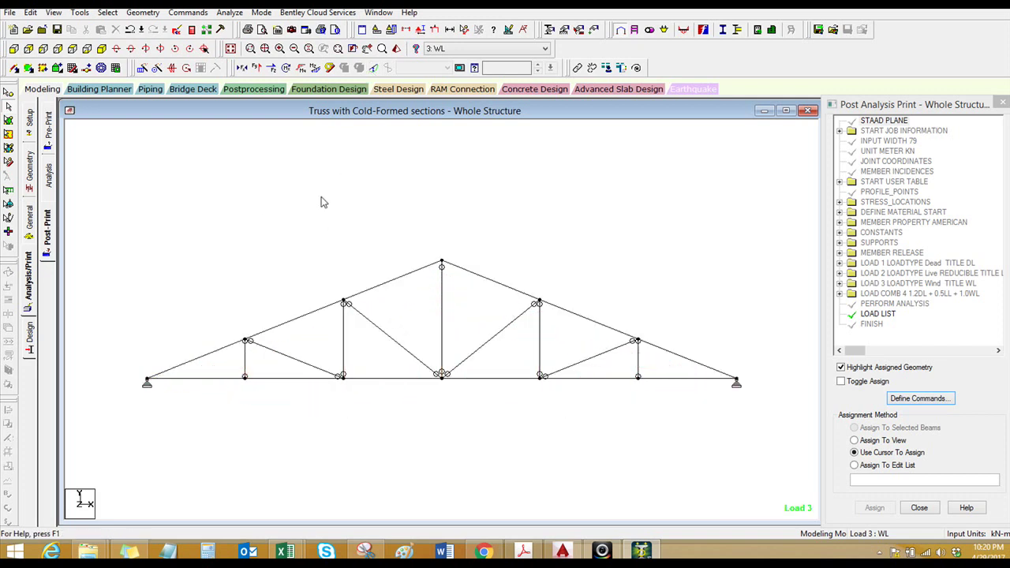
- Open the postprocessing results and display the beam stresses of the truss
{"action": "left_click", "coordinate": [253, 88]}
{"action": "left_click", "coordinate": [533, 368]}
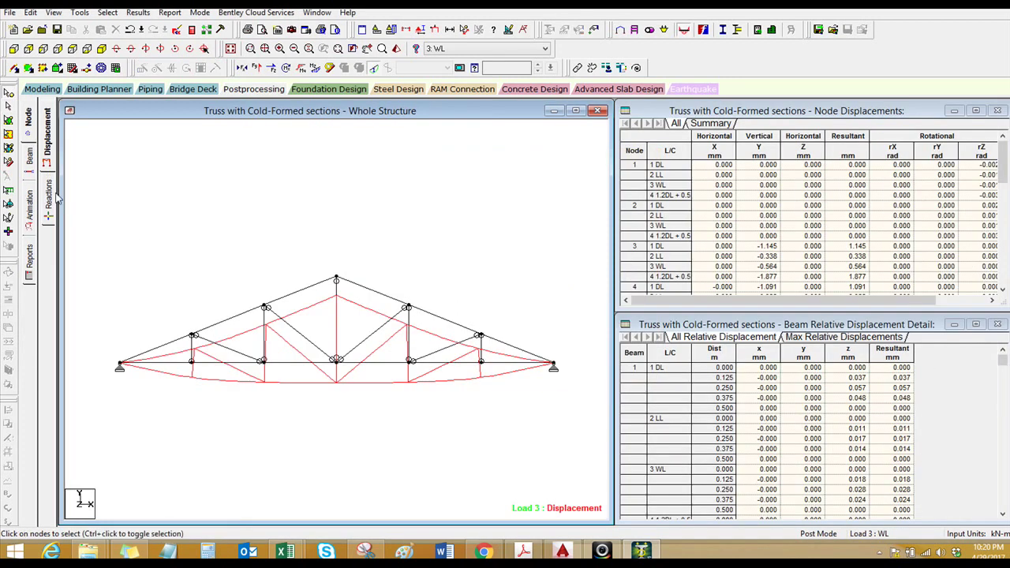
{"action": "left_click", "coordinate": [59, 164]}
{"action": "left_click", "coordinate": [30, 157]}
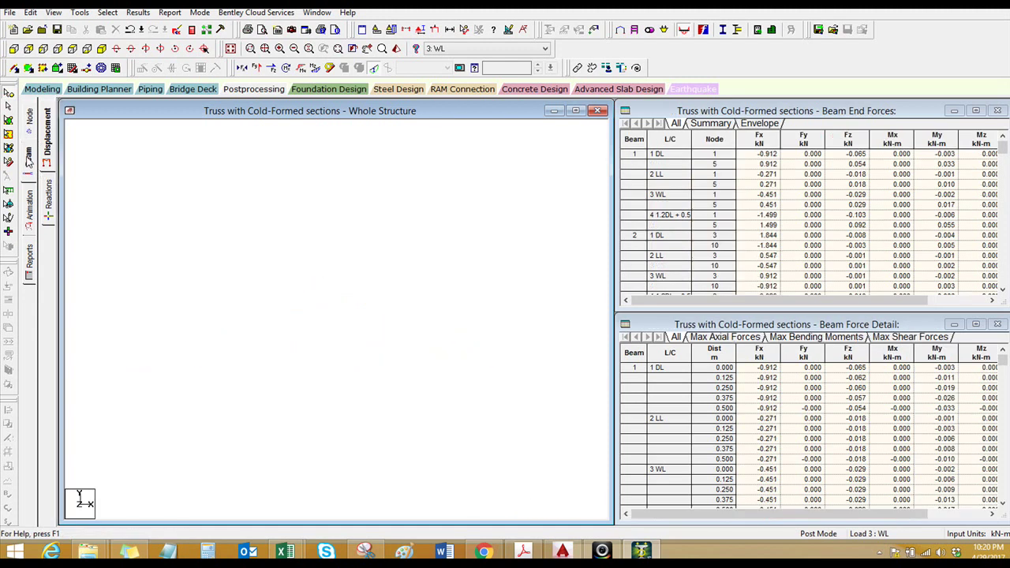
{"action": "left_click", "coordinate": [54, 174]}
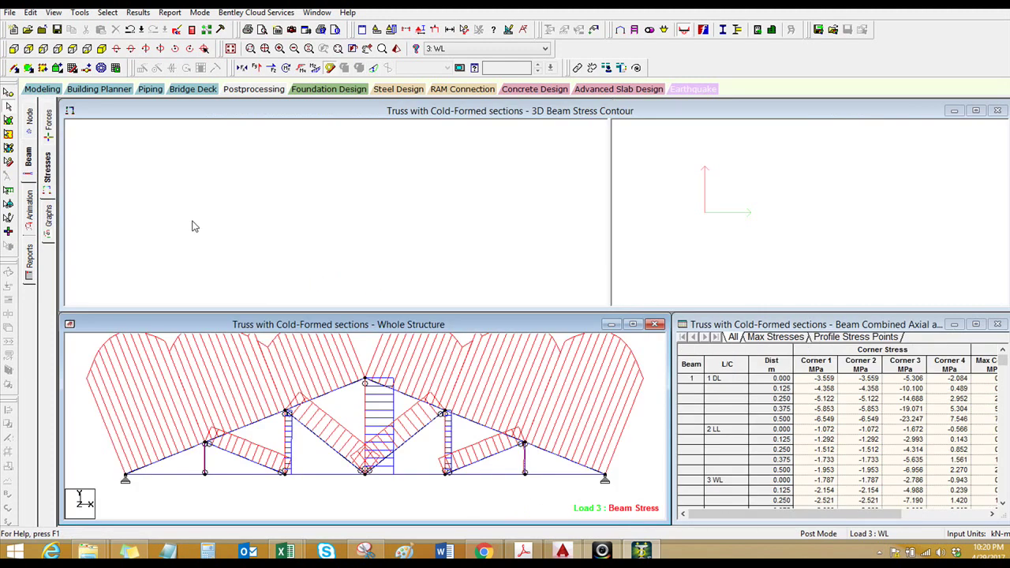
- Display the truss's beam stresses for load combination 4, 1.2DL + 0.5LL + 1.0WL
{"action": "left_click", "coordinate": [191, 227]}
{"action": "left_click", "coordinate": [495, 51]}
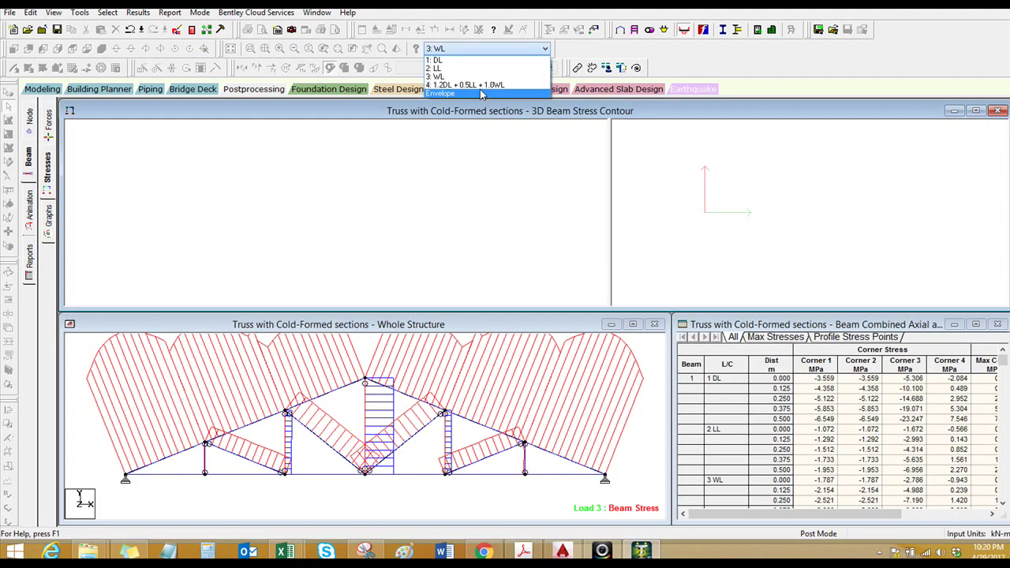
{"action": "left_click", "coordinate": [483, 86]}
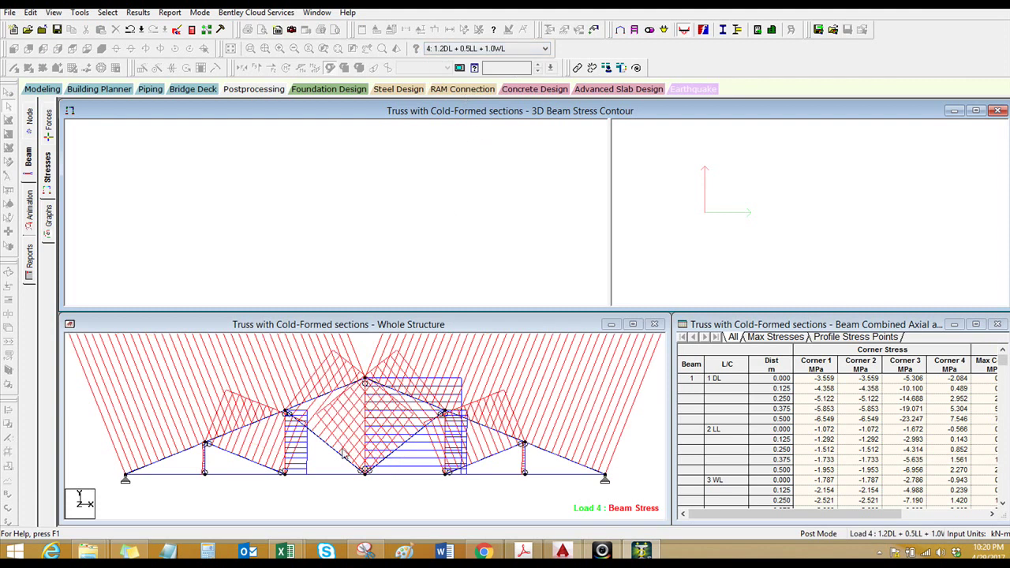
- Inspect beam 9's 3D stress contour and its corner stresses at sections 0.16 m and 0.38 m along the member
{"action": "left_click", "coordinate": [338, 395]}
{"action": "left_click_drag", "start_coordinate": [199, 140], "coordinate": [461, 323]}
{"action": "mouse_move", "coordinate": [357, 237]}
{"action": "left_mouse_down"}
{"action": "mouse_move", "coordinate": [370, 229]}
{"action": "mouse_move", "coordinate": [332, 234]}
{"action": "mouse_move", "coordinate": [374, 240]}
{"action": "left_mouse_up"}
{"action": "left_click_drag", "start_coordinate": [349, 359], "coordinate": [392, 356]}
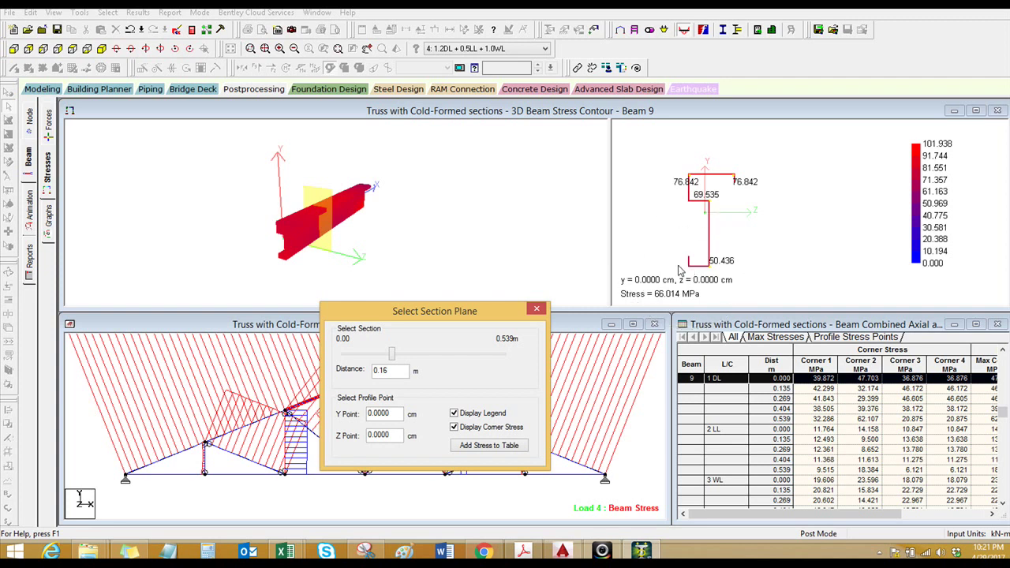
{"action": "left_click_drag", "start_coordinate": [392, 355], "coordinate": [457, 355]}
{"action": "left_click_drag", "start_coordinate": [457, 311], "coordinate": [469, 258]}
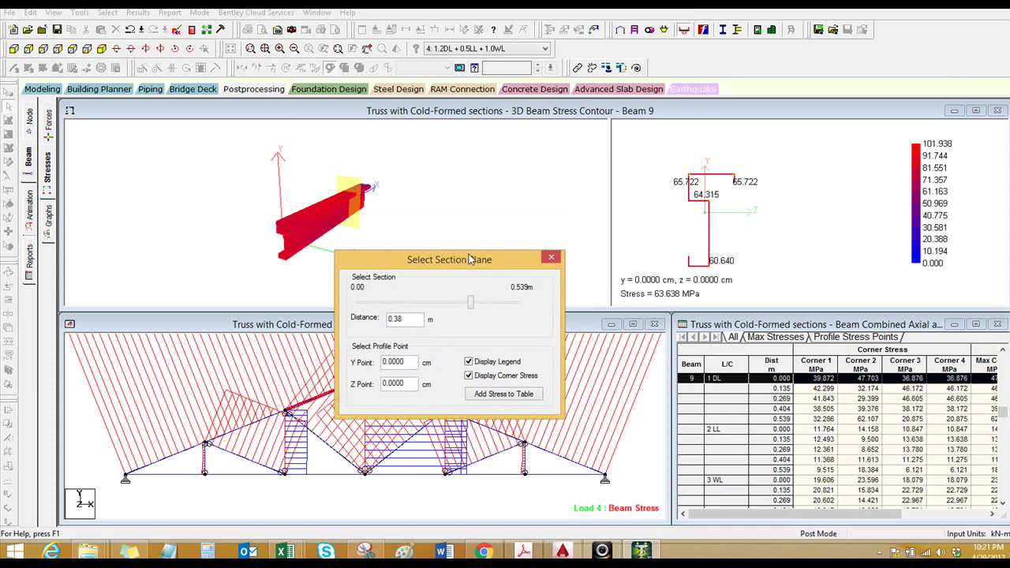
- Inspect bottom-chord beam 2's 3D stress contour with the section plane at 0.35 m, and close the section plane settings
{"action": "left_click", "coordinate": [392, 483]}
{"action": "left_click", "coordinate": [418, 262]}
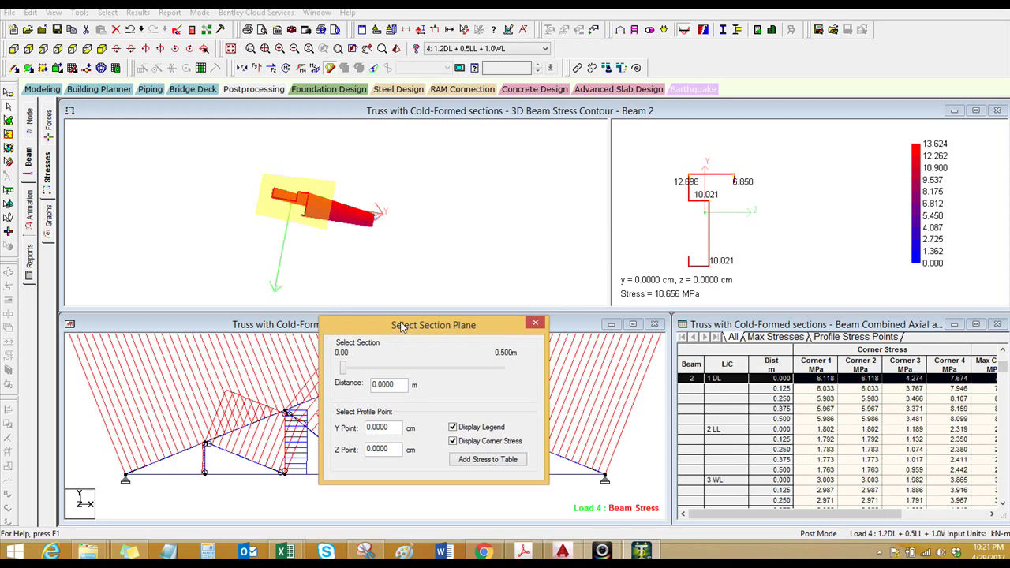
{"action": "left_click_drag", "start_coordinate": [384, 237], "coordinate": [357, 234]}
{"action": "left_click_drag", "start_coordinate": [344, 369], "coordinate": [456, 372]}
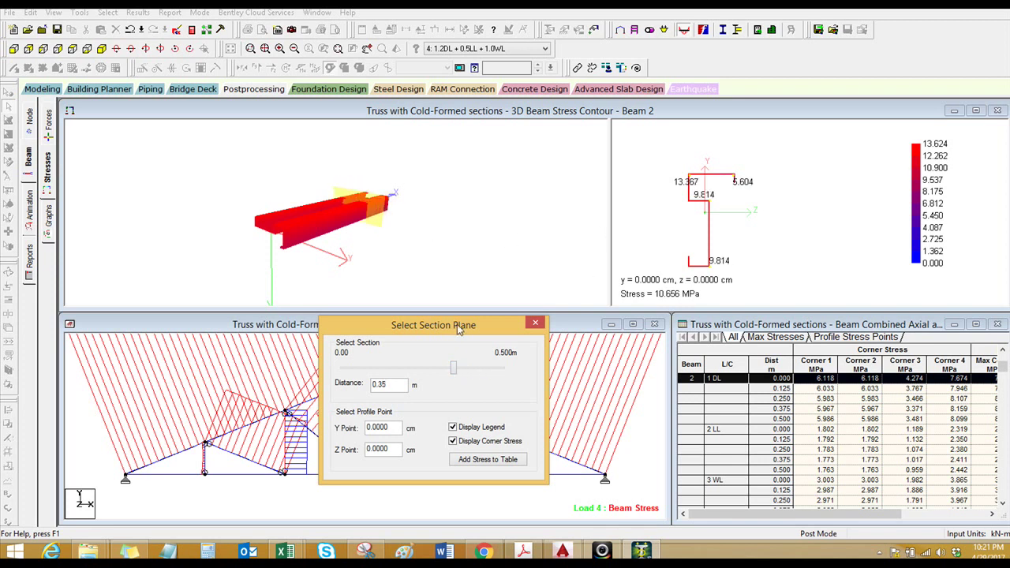
{"action": "left_click", "coordinate": [535, 324]}
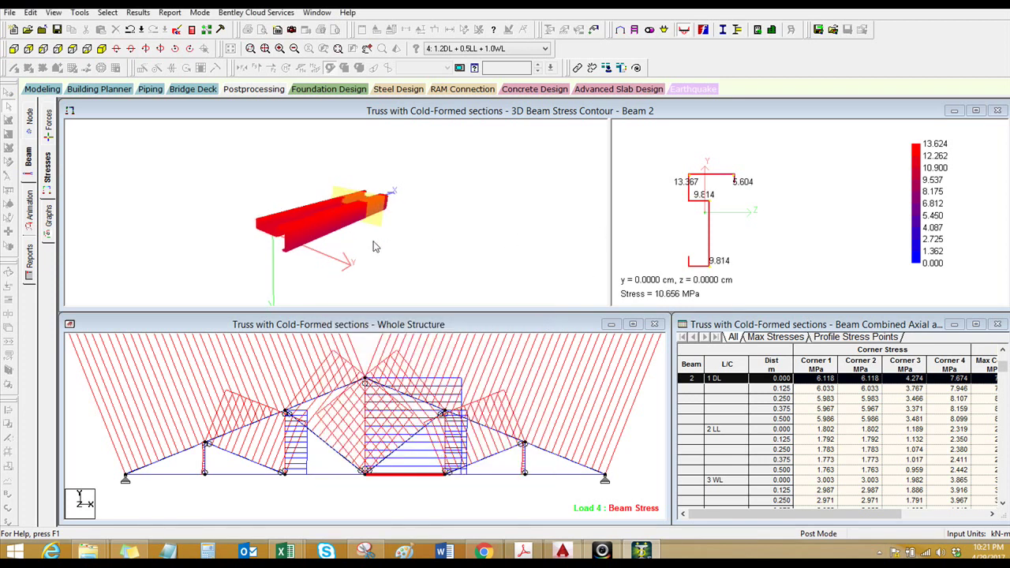
- Return to modeling, open the steel design settings, and set the design code to AISI
{"action": "left_click", "coordinate": [620, 30]}
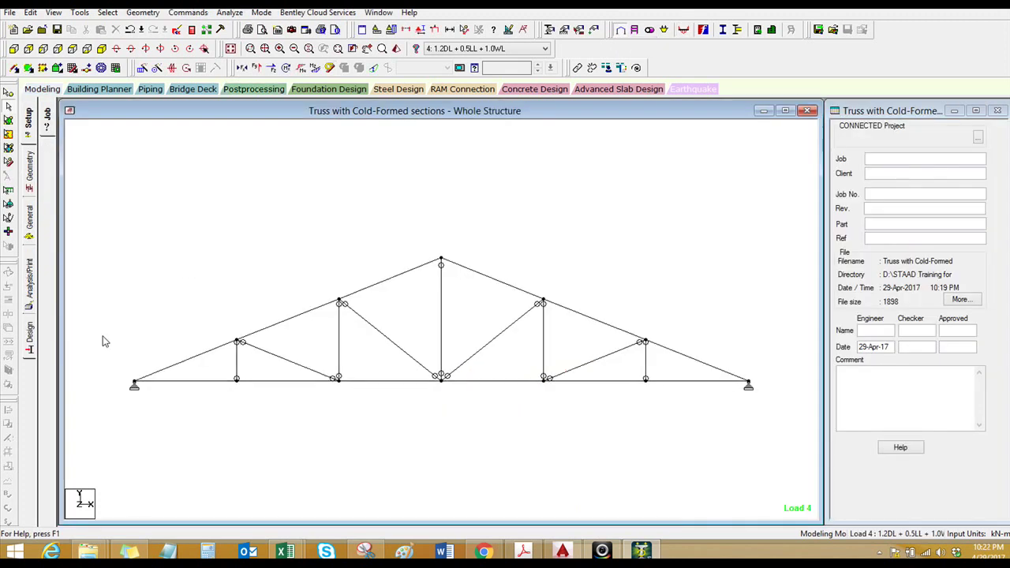
{"action": "left_click", "coordinate": [29, 337]}
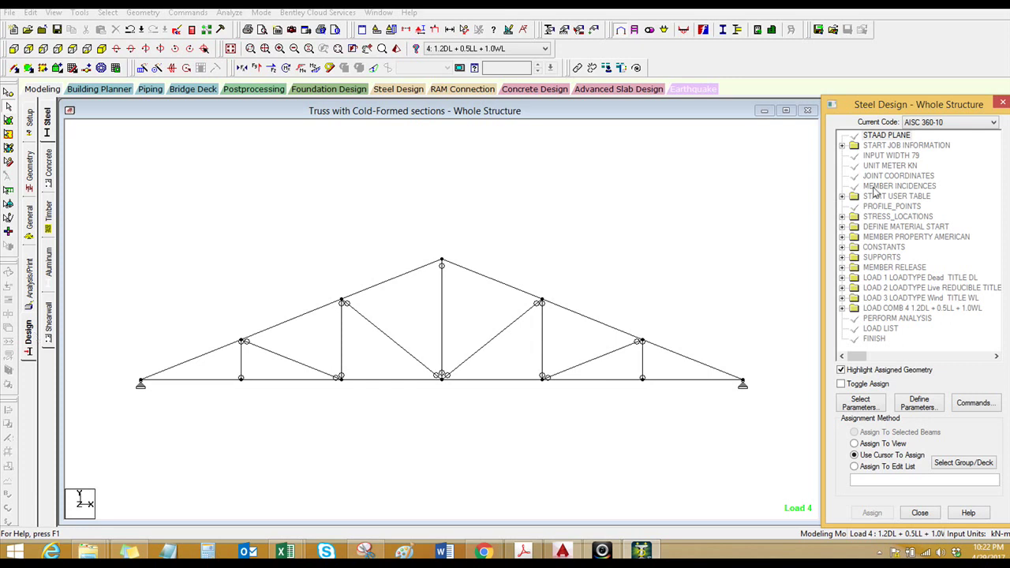
{"action": "left_click", "coordinate": [929, 124]}
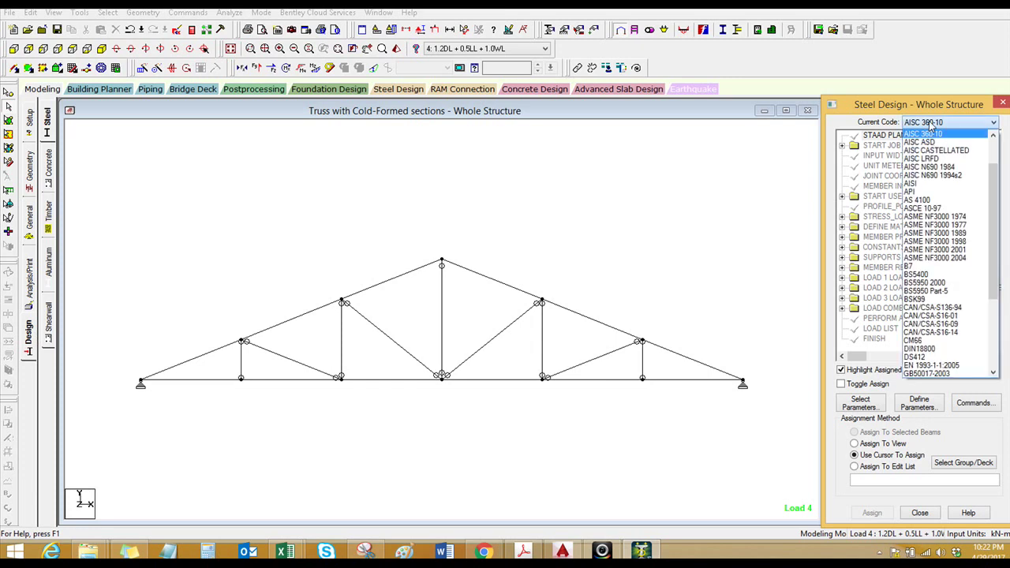
{"action": "left_click", "coordinate": [911, 184]}
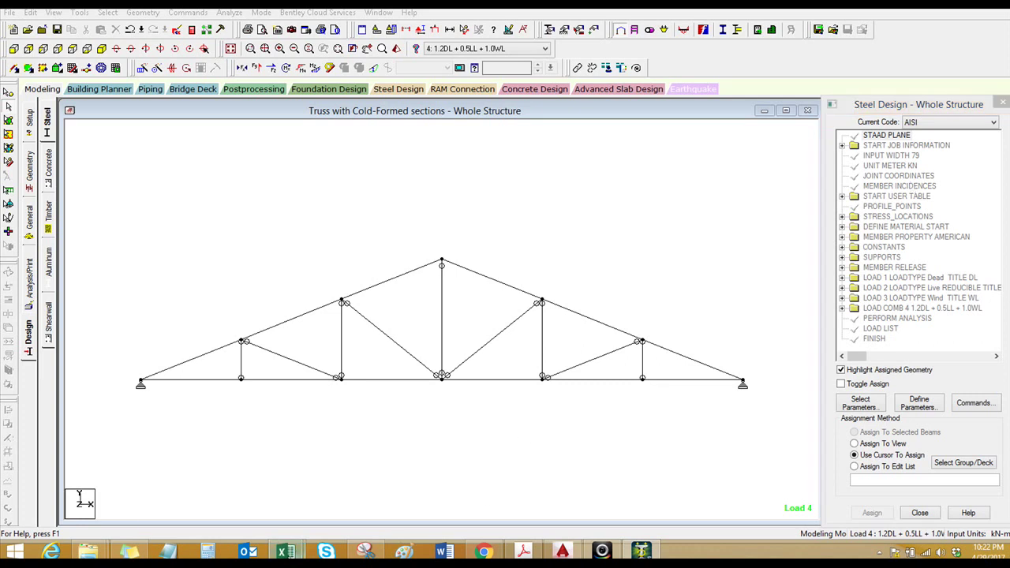
- Switch to the Excel sheet, examine the AISI, AISC 360-10 and NSCP 2015 design references, and return to STAAD.Pro
{"action": "mouse_move", "coordinate": [284, 550]}
{"action": "left_click", "coordinate": [237, 481]}
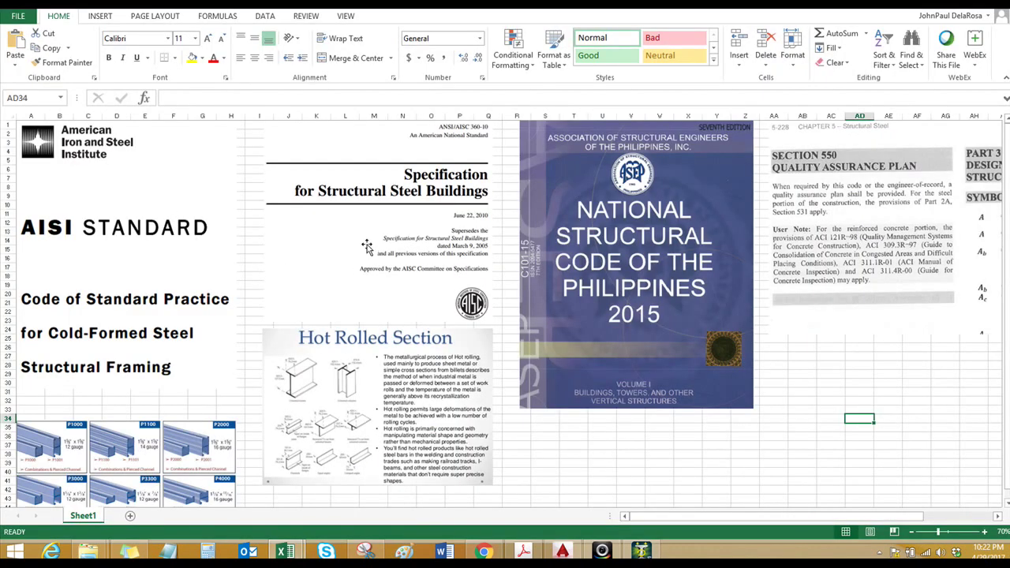
{"action": "left_click", "coordinate": [136, 251]}
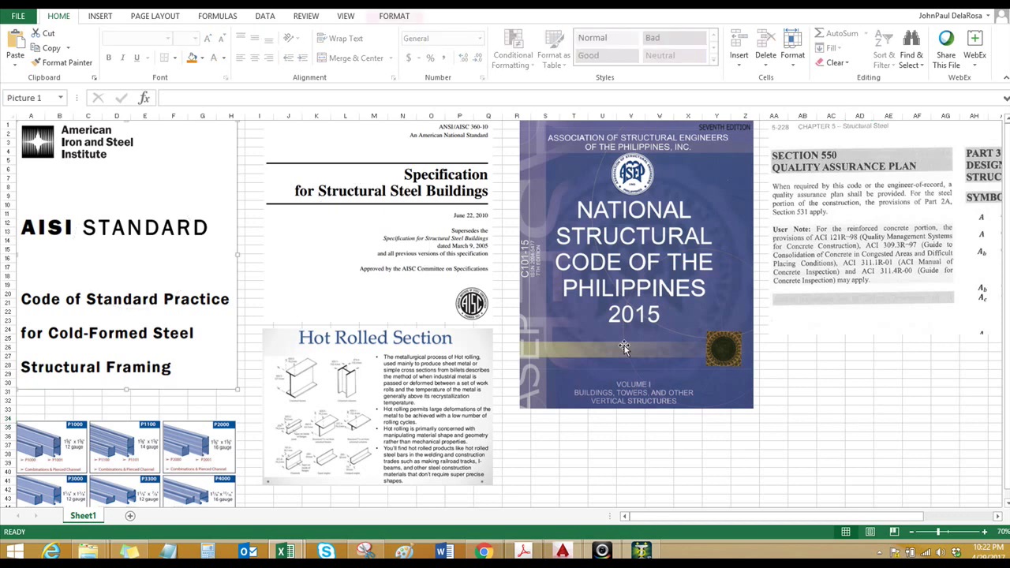
{"action": "left_click_drag", "start_coordinate": [674, 519], "coordinate": [741, 519]}
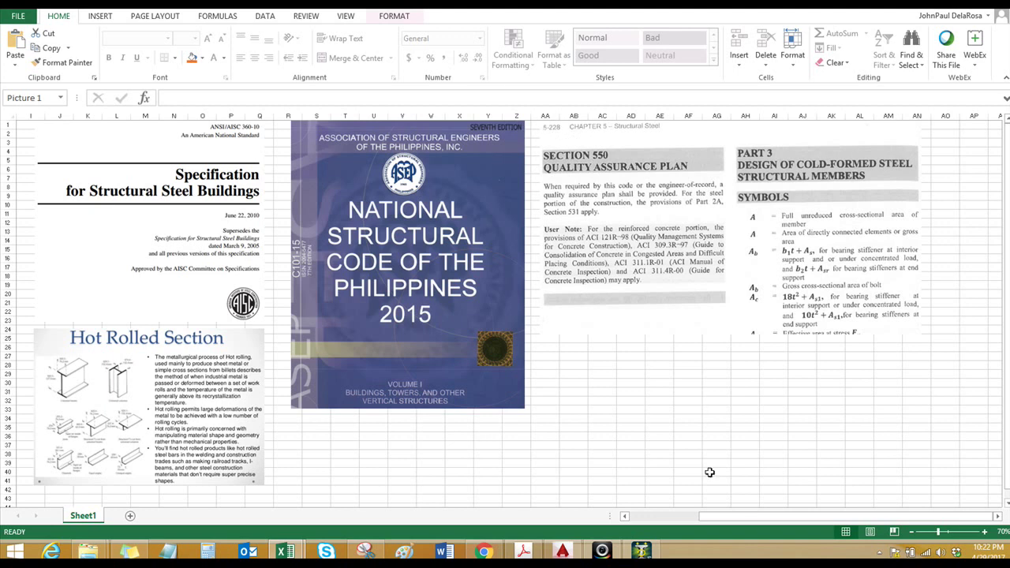
{"action": "left_click_drag", "start_coordinate": [728, 520], "coordinate": [620, 517]}
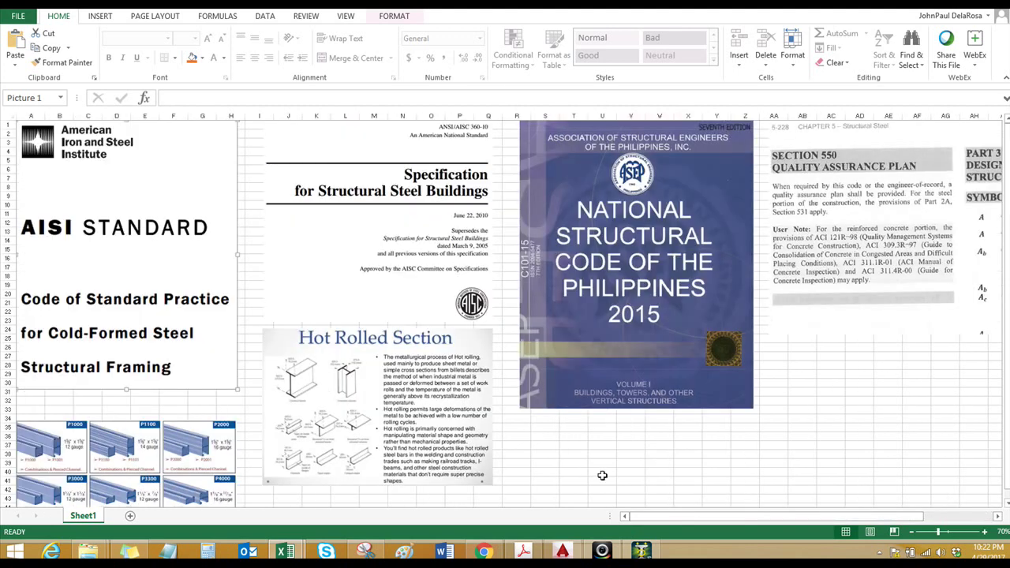
{"action": "left_click", "coordinate": [601, 472]}
{"action": "left_click", "coordinate": [641, 551]}
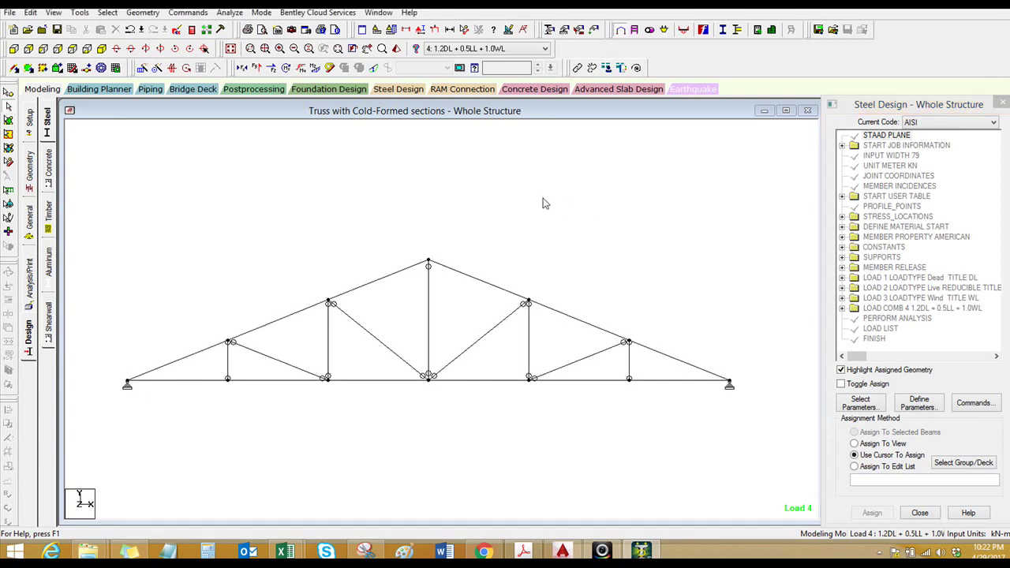
- Open the AISI design parameter definitions at the FYLD steel yield strength
{"action": "left_click", "coordinate": [914, 403]}
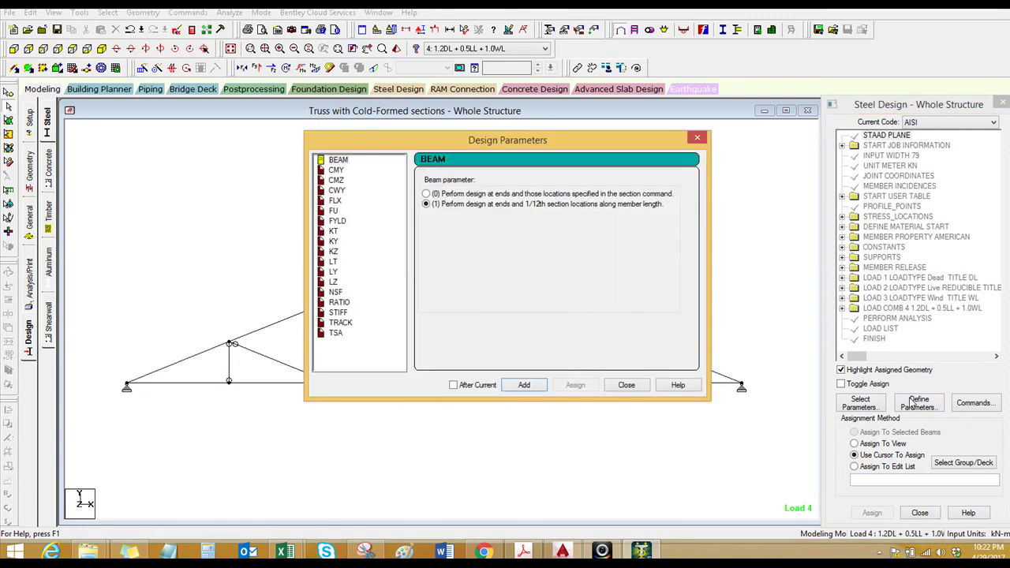
{"action": "left_click_drag", "start_coordinate": [526, 145], "coordinate": [558, 155]}
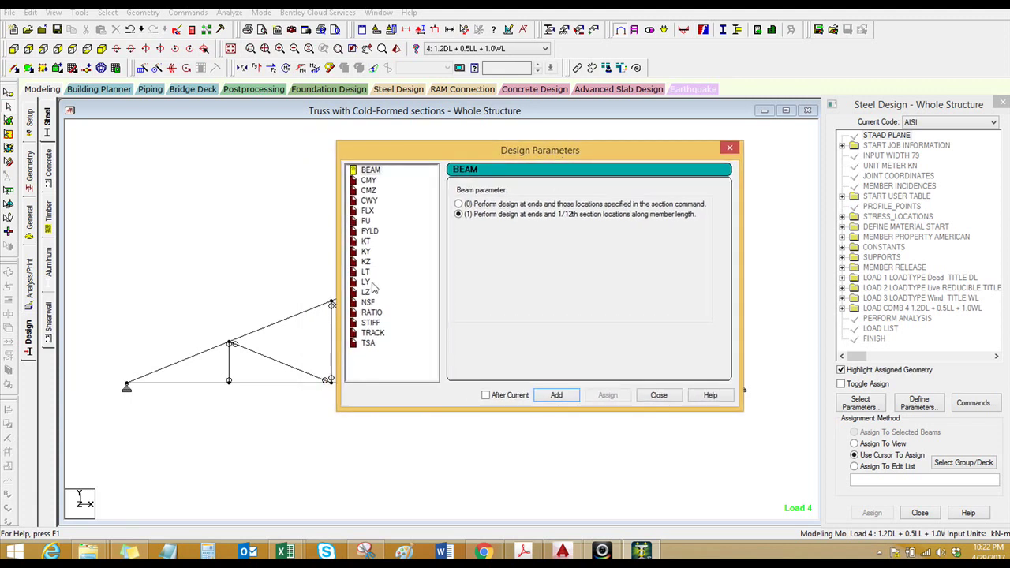
{"action": "left_click", "coordinate": [370, 232]}
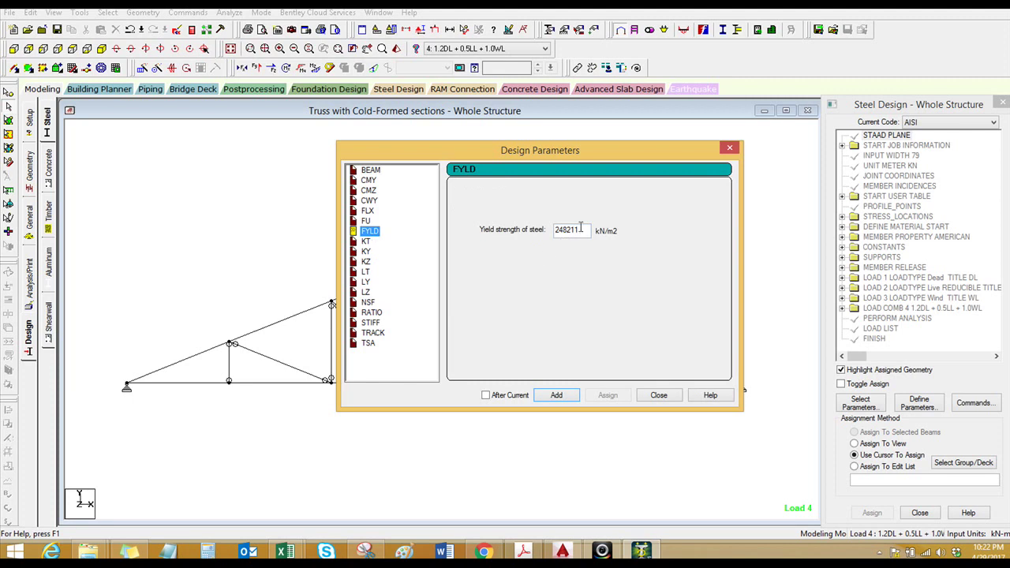
- Enter the steel strengths 248, 345 and 550 in the Calculator for reference, clearing each one
{"action": "left_click", "coordinate": [207, 550]}
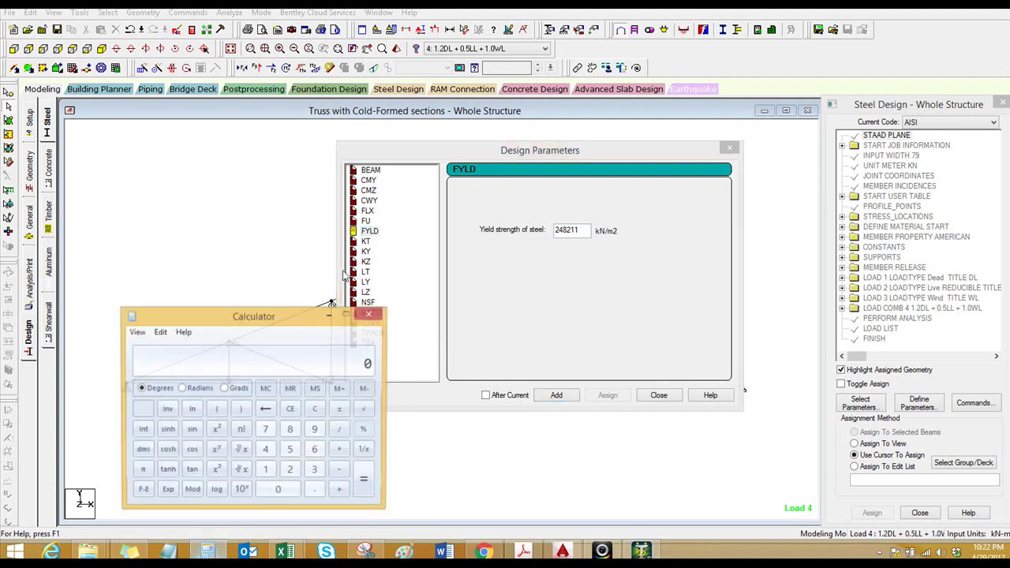
{"action": "type", "text": "248"}
{"action": "key", "text": "Escape"}
{"action": "type", "text": "3"}
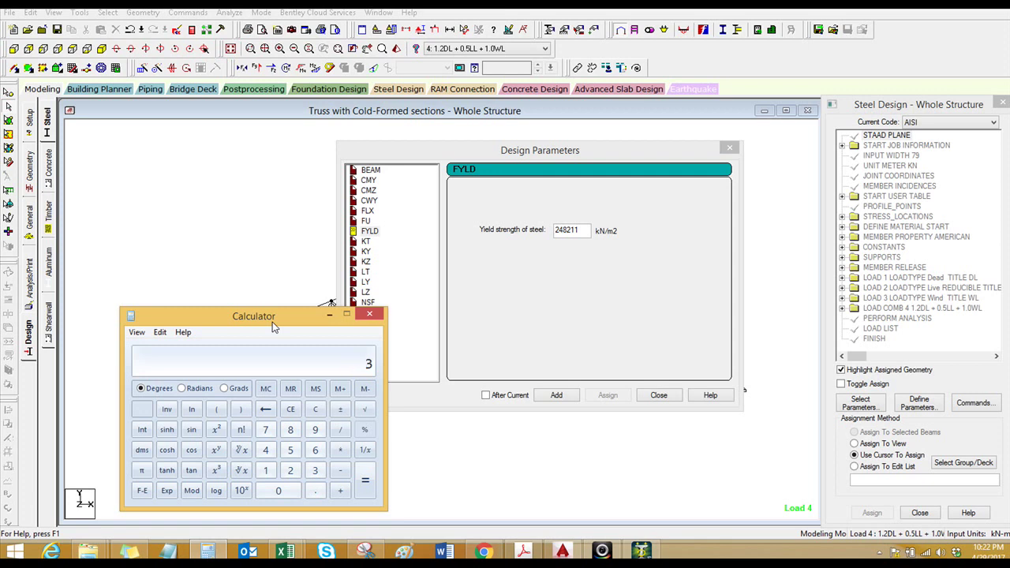
{"action": "type", "text": "45"}
{"action": "key", "text": "Escape"}
{"action": "type", "text": "550"}
{"action": "key", "text": "Escape"}
{"action": "type", "text": "2"}
{"action": "key", "text": "Escape"}
{"action": "type", "text": "248"}
{"action": "left_click_drag", "start_coordinate": [272, 323], "coordinate": [250, 328]}
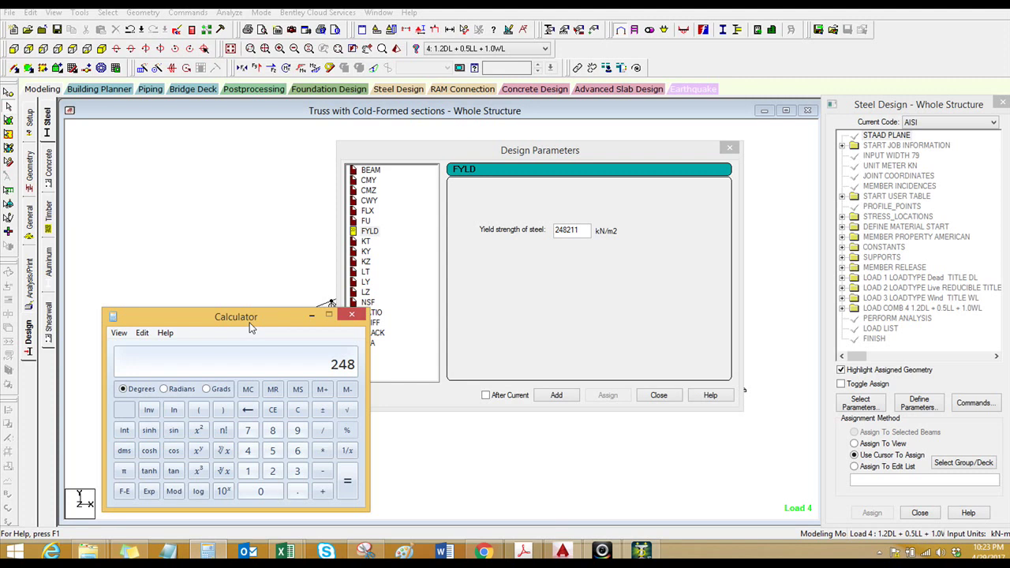
{"action": "left_click_drag", "start_coordinate": [250, 327], "coordinate": [251, 331]}
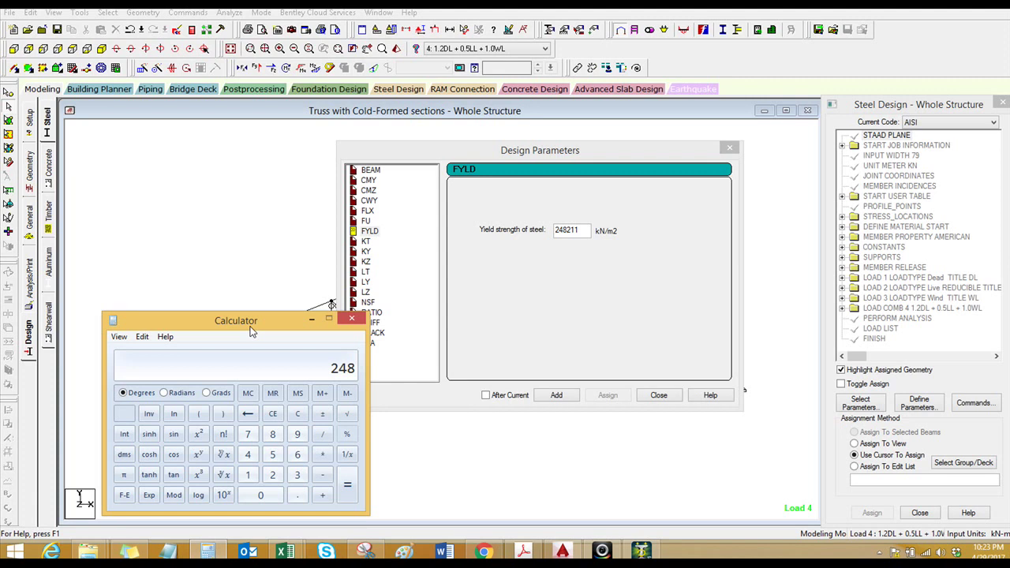
{"action": "key", "text": "Escape"}
- Set the yield strength of steel to 248000 kN/m2 and add the FYLD parameter
{"action": "left_click", "coordinate": [485, 244]}
{"action": "type", "text": "24"}
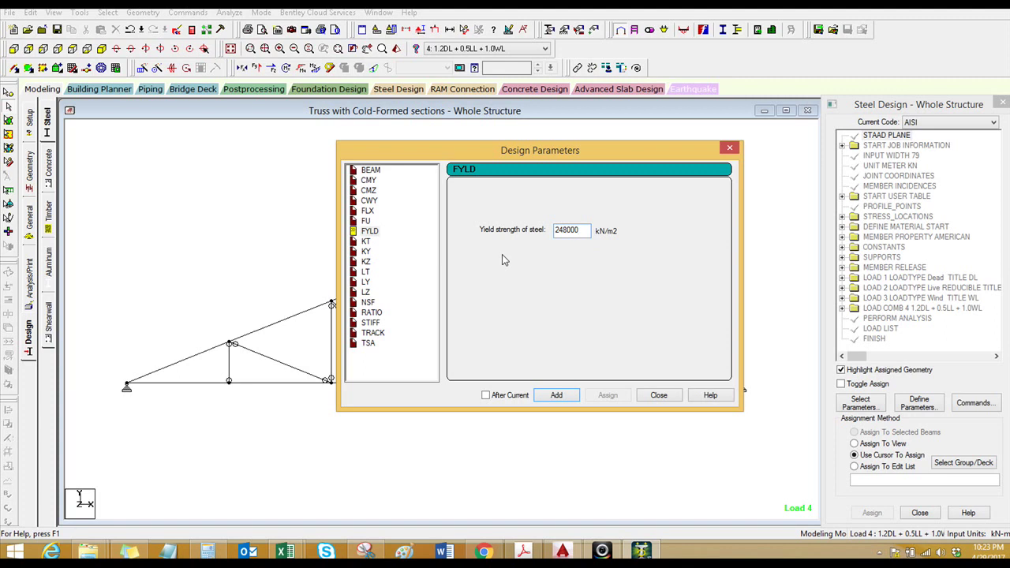
{"action": "left_click", "coordinate": [560, 395]}
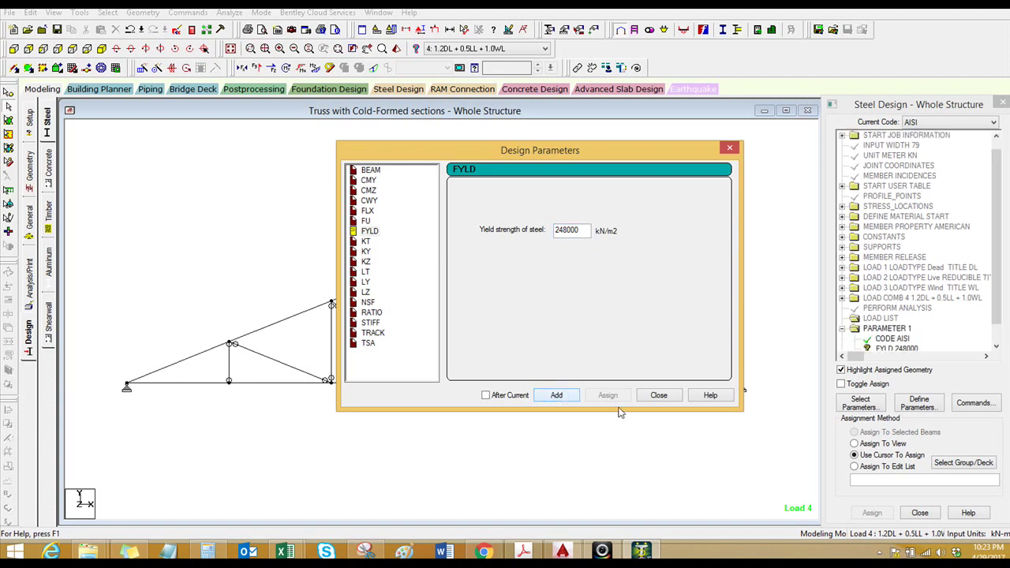
- Add the TRACK parameter with option 2, steel strengths and cross-sectional properties, and close the design parameters
{"action": "left_click", "coordinate": [373, 333]}
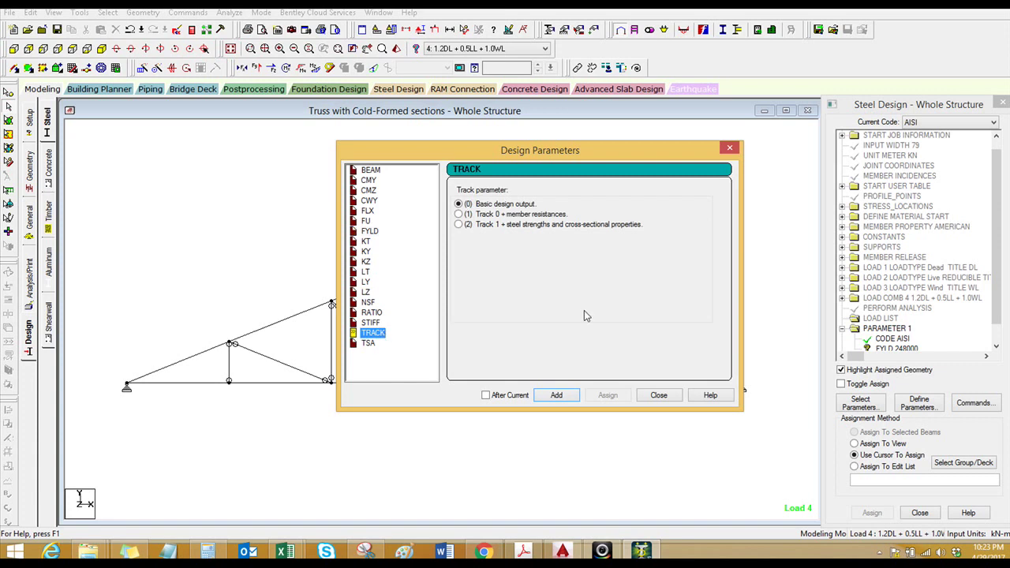
{"action": "left_click", "coordinate": [481, 231]}
{"action": "left_click", "coordinate": [557, 396]}
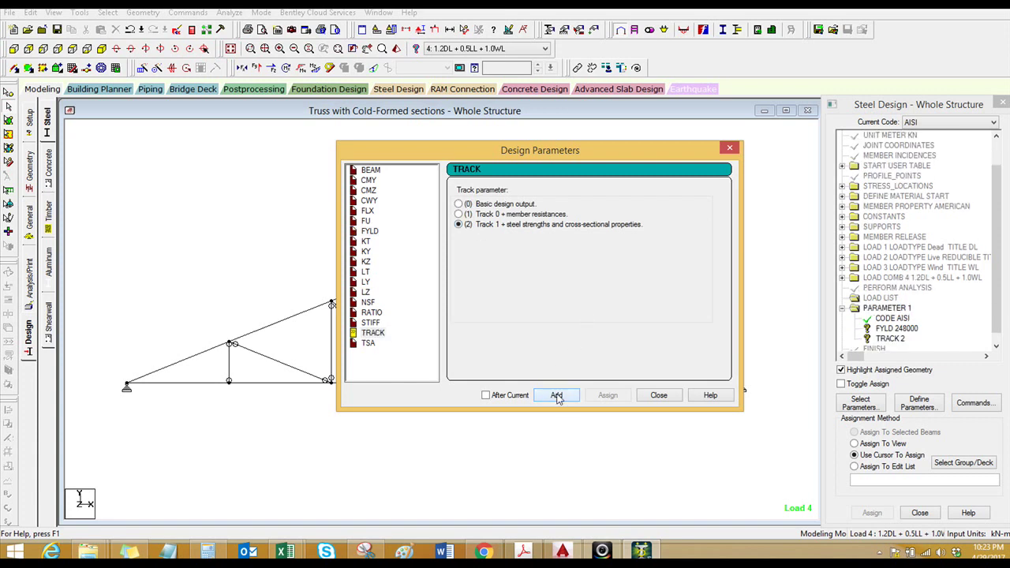
{"action": "left_click", "coordinate": [672, 397]}
- Add the CHECK CODE design command and close the design commands
{"action": "left_click", "coordinate": [973, 402]}
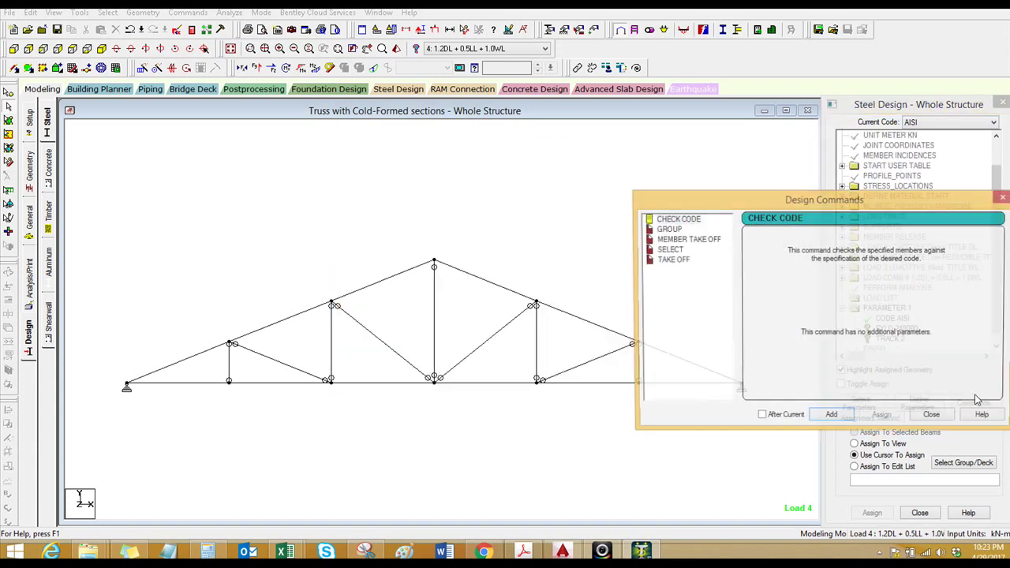
{"action": "left_click", "coordinate": [676, 218]}
{"action": "left_click", "coordinate": [831, 417]}
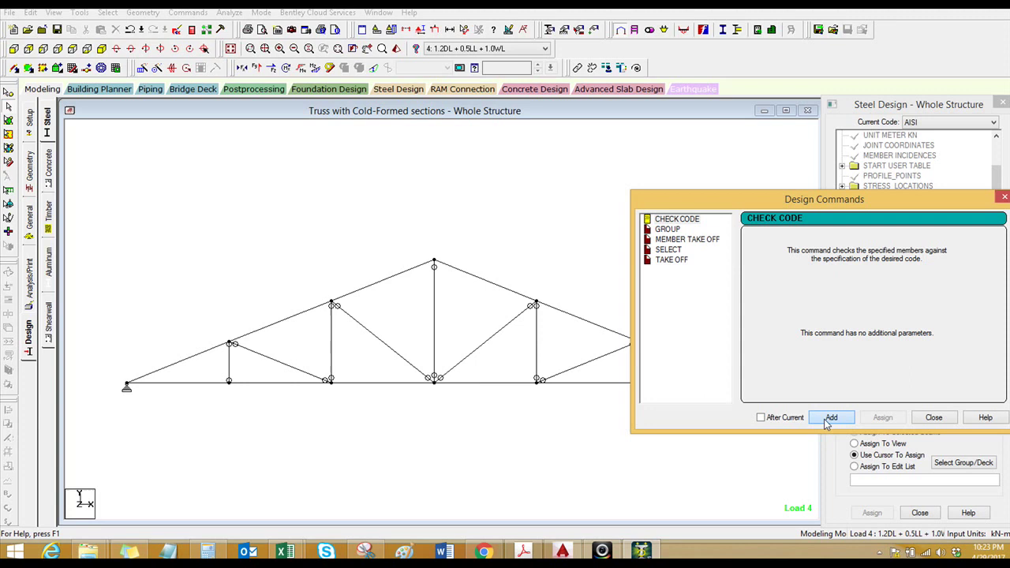
{"action": "left_click", "coordinate": [933, 417]}
- Assign the FYLD 248000 parameter to all members in the view
{"action": "left_click", "coordinate": [898, 309]}
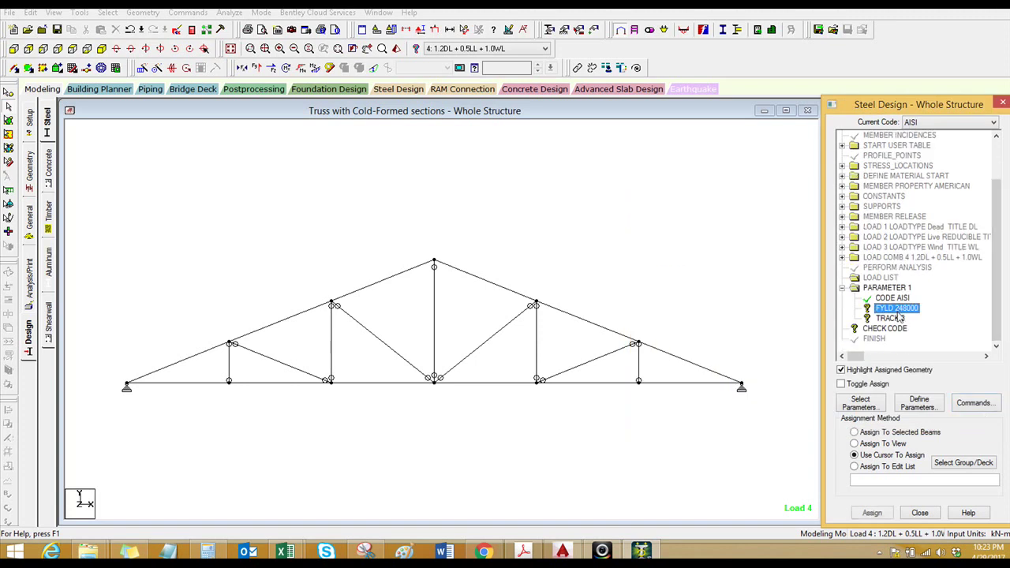
{"action": "left_click", "coordinate": [875, 443]}
{"action": "left_click", "coordinate": [870, 512]}
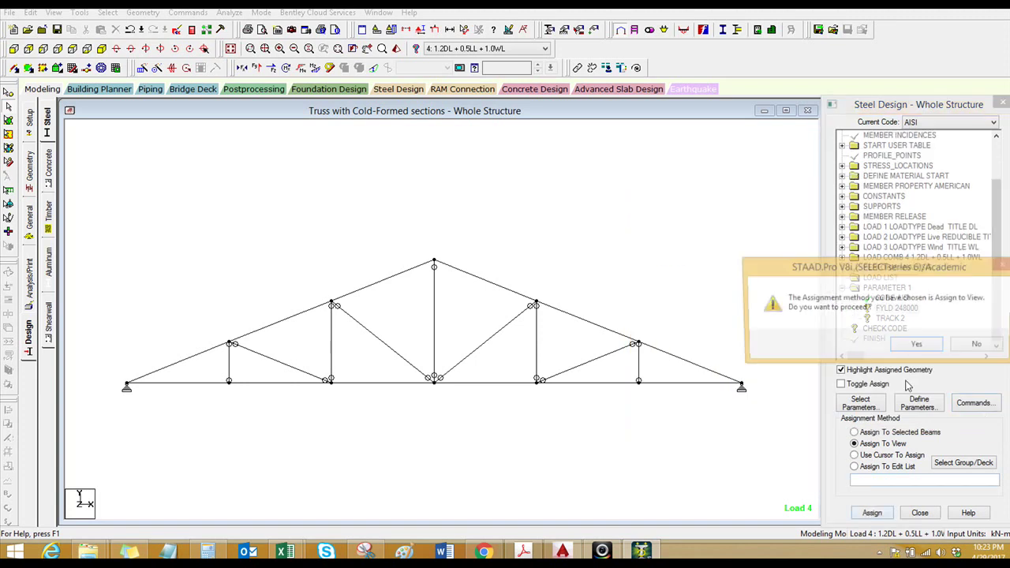
{"action": "left_click", "coordinate": [916, 348]}
- Assign the TRACK 2 parameter and the CHECK CODE command to all truss members
{"action": "left_click", "coordinate": [889, 318]}
{"action": "left_click", "coordinate": [890, 455]}
{"action": "left_click", "coordinate": [871, 512]}
{"action": "left_click", "coordinate": [928, 408]}
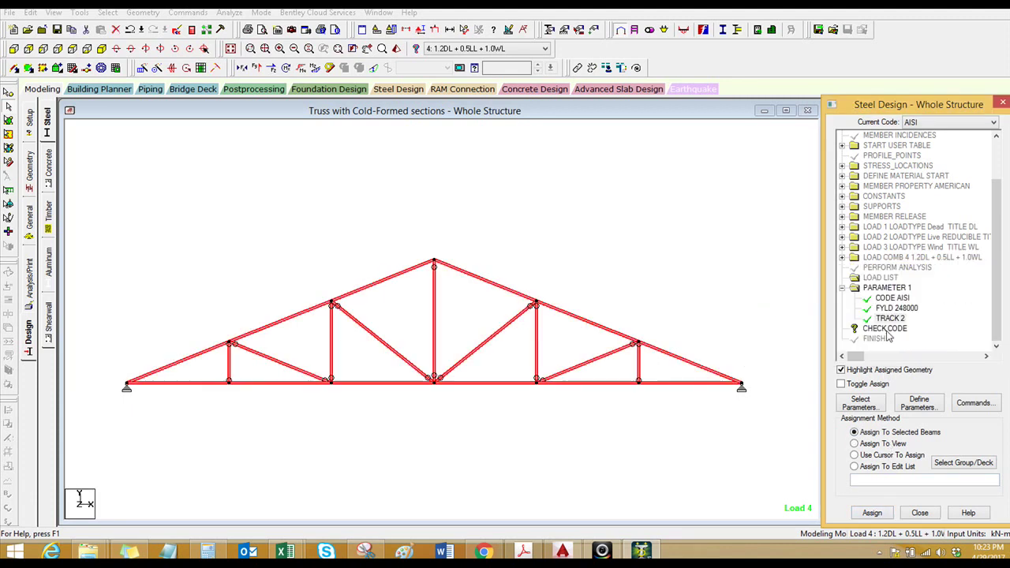
{"action": "left_click", "coordinate": [872, 512]}
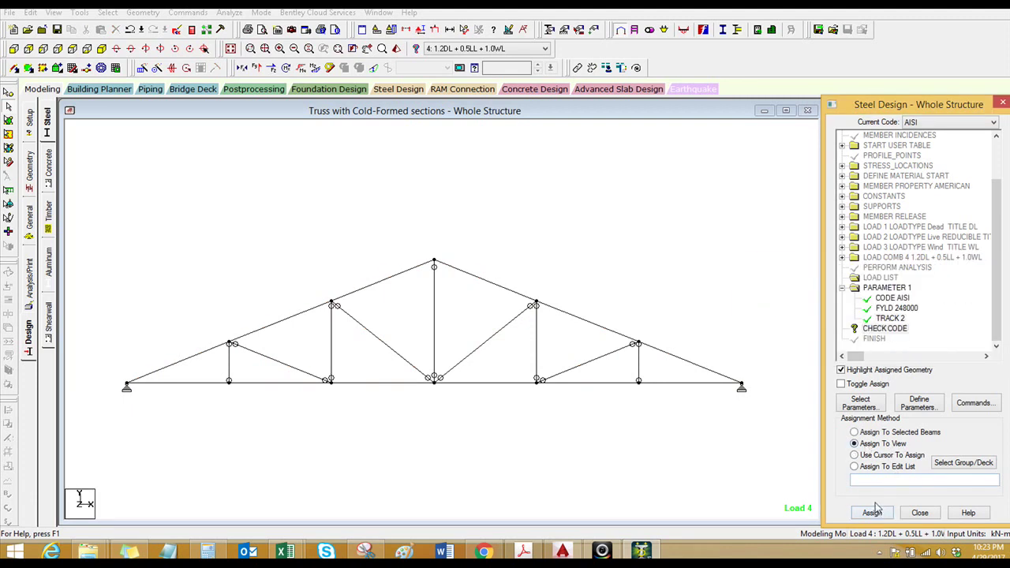
{"action": "left_click", "coordinate": [916, 346]}
- Save the model and run the analysis with the AISI code check included
{"action": "left_click", "coordinate": [230, 12]}
{"action": "left_click", "coordinate": [237, 25]}
{"action": "left_click", "coordinate": [429, 302]}
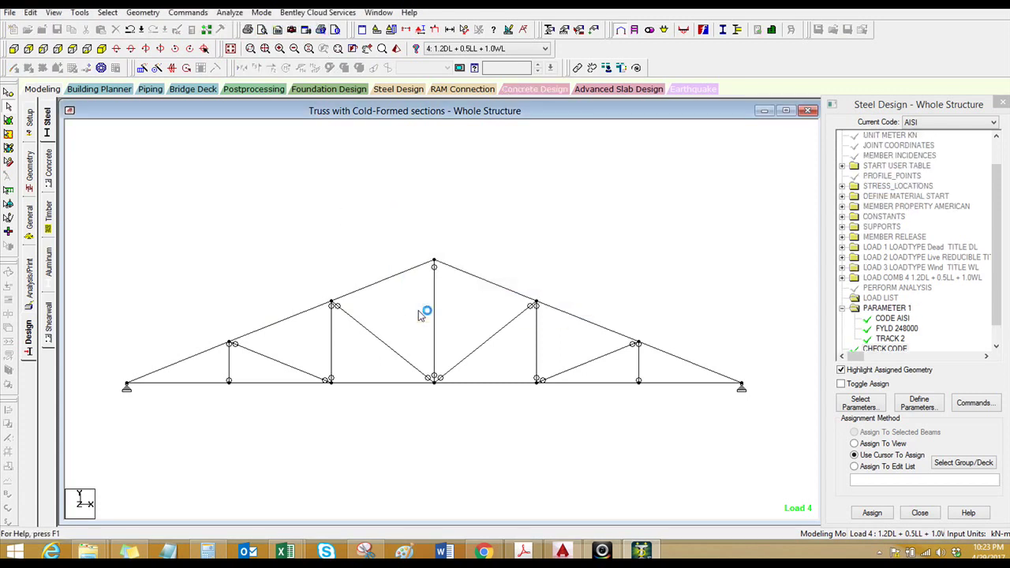
{"action": "left_click", "coordinate": [137, 359]}
{"action": "left_click", "coordinate": [480, 365]}
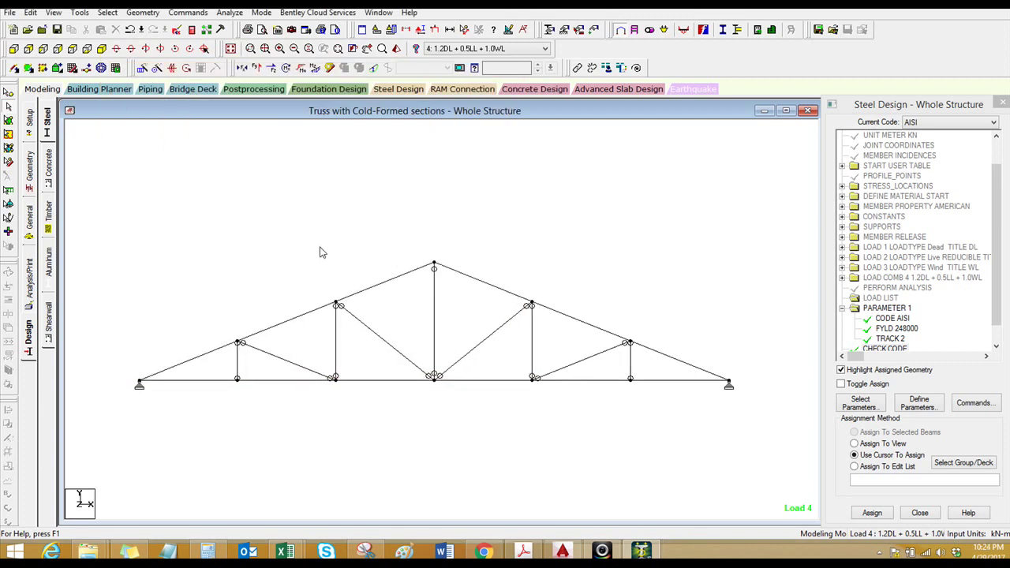
- Examine the AISI steel design results for the truss members in the analysis output file, and close the output
{"action": "left_click", "coordinate": [192, 33]}
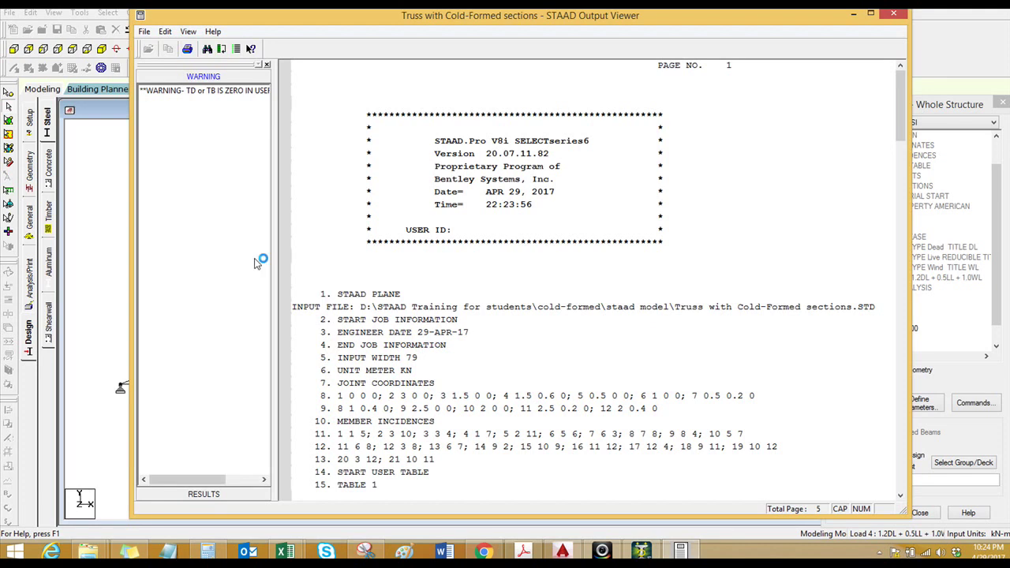
{"action": "left_click", "coordinate": [203, 284]}
{"action": "left_click", "coordinate": [170, 106]}
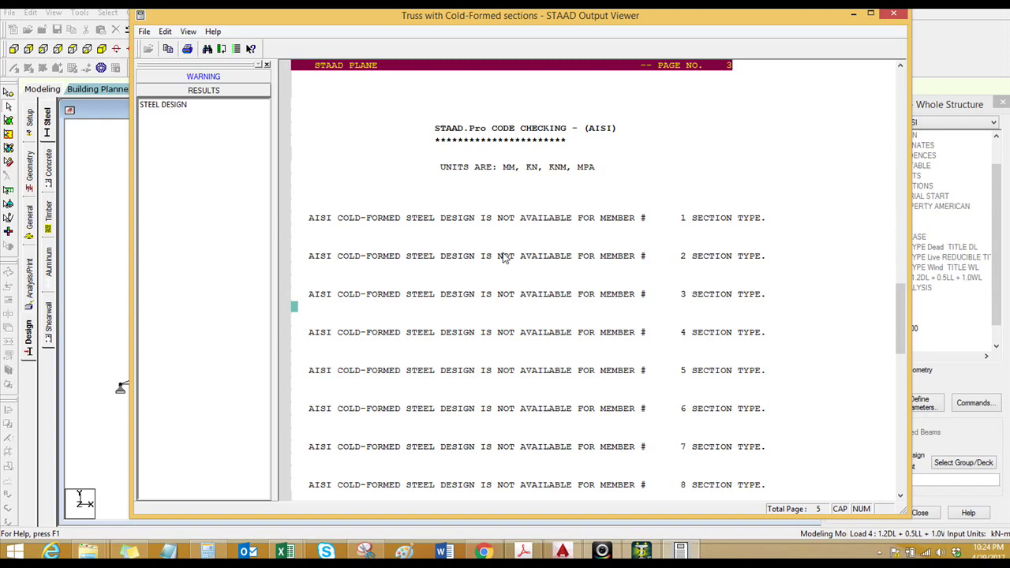
{"action": "left_click", "coordinate": [495, 231]}
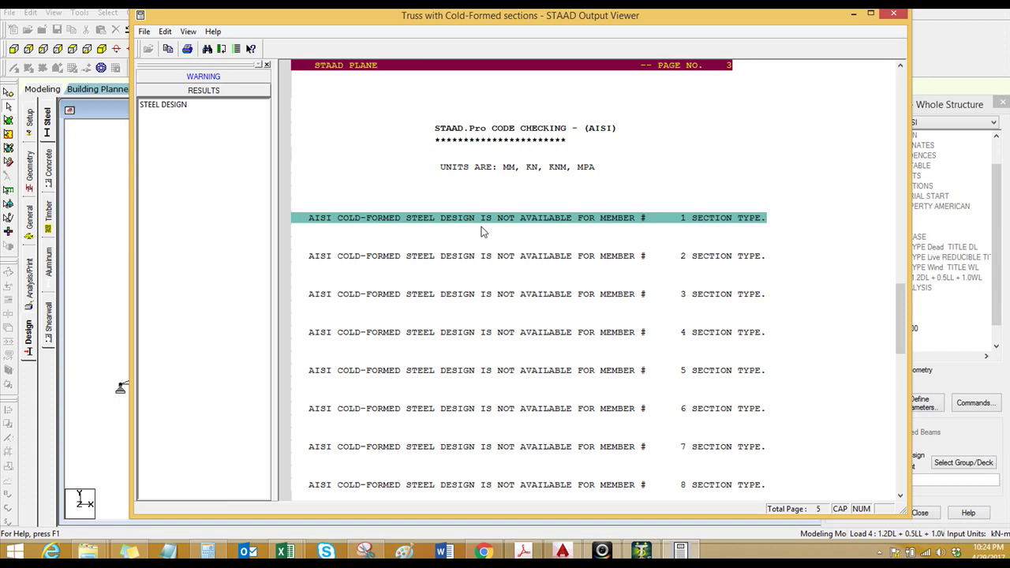
{"action": "left_click", "coordinate": [893, 14]}
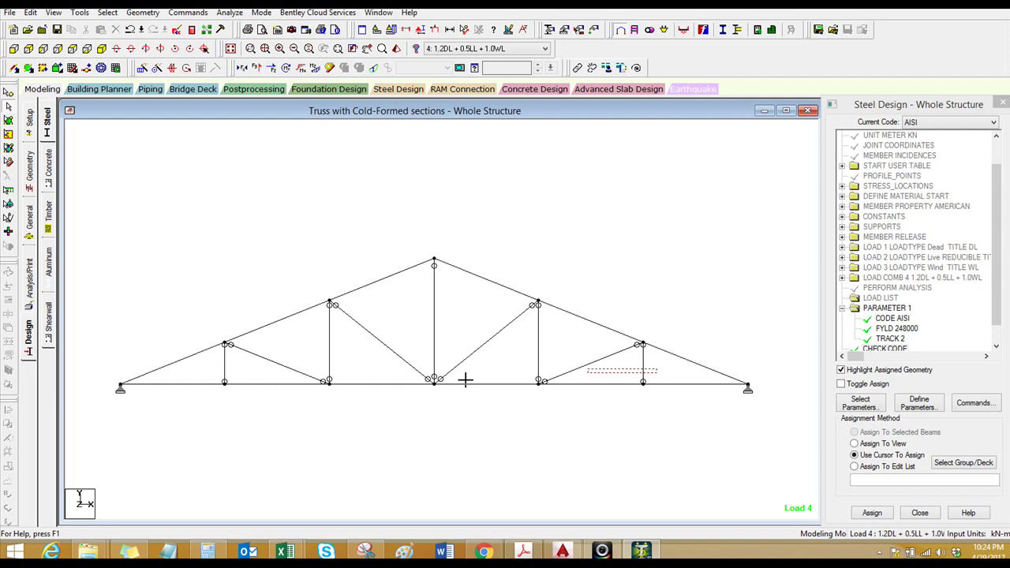
- Select all vertical and diagonal web members of the truss and open the section property settings
{"action": "left_click", "coordinate": [268, 365]}
{"action": "left_click", "coordinate": [329, 346]}
{"action": "left_click", "coordinate": [365, 331]}
{"action": "left_click", "coordinate": [435, 312]}
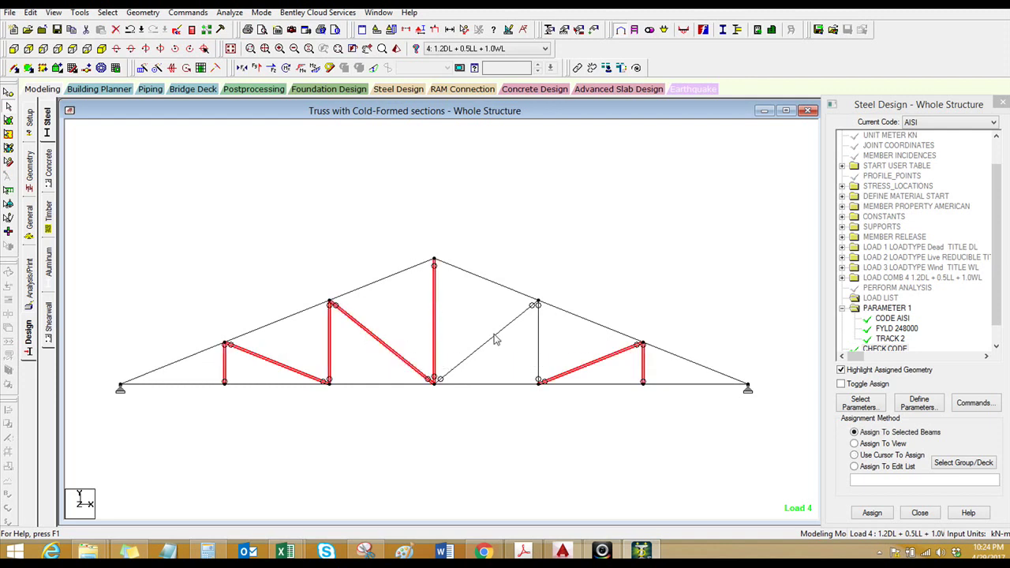
{"action": "left_click", "coordinate": [494, 337]}
{"action": "left_click", "coordinate": [539, 347]}
{"action": "left_click", "coordinate": [33, 233]}
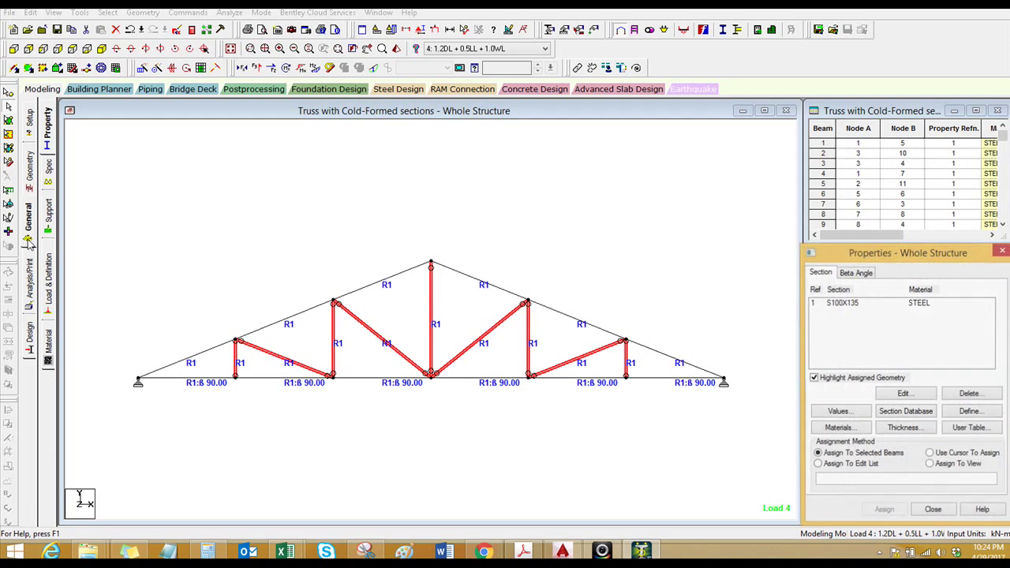